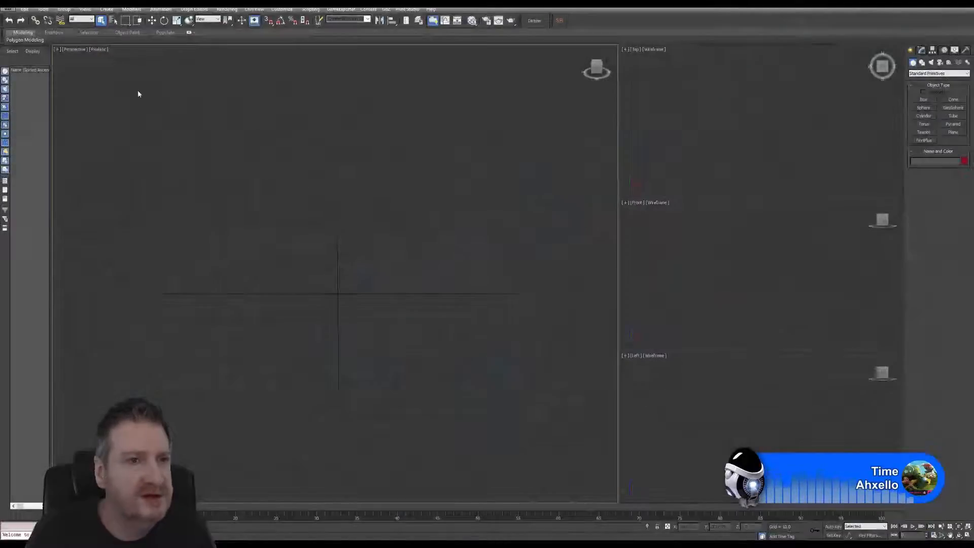
Open the most recent Garden_Terrace scene and maximize the perspective viewport.
left_click(7, 9)
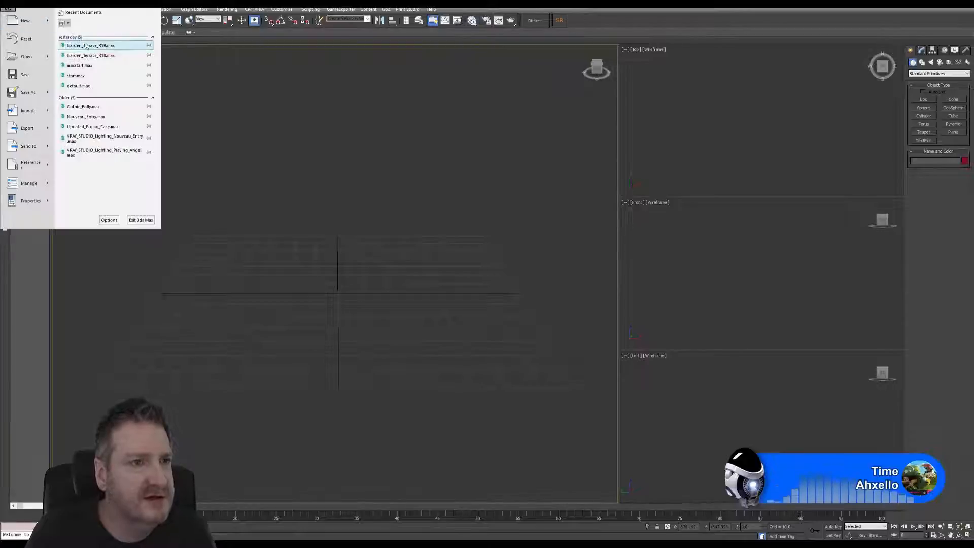
left_click(112, 46)
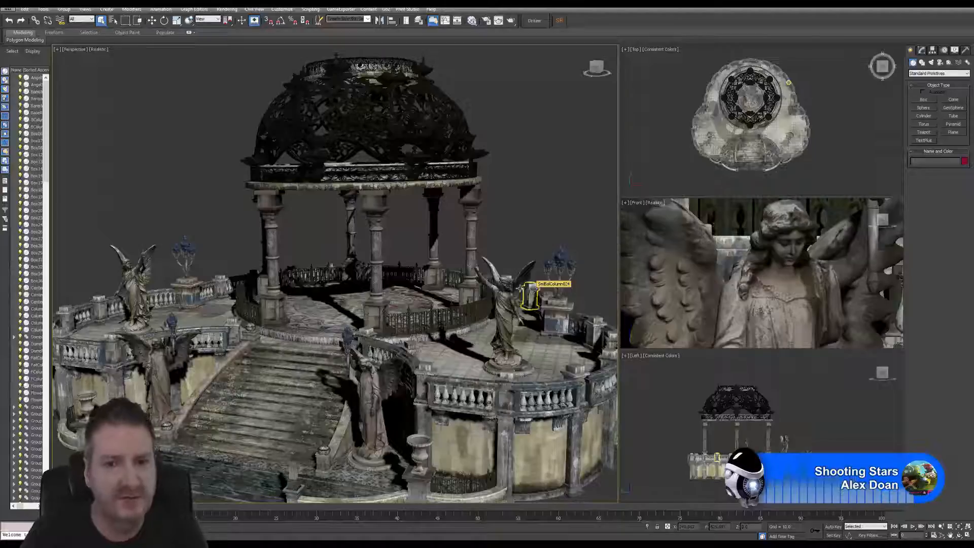
left_click(965, 536)
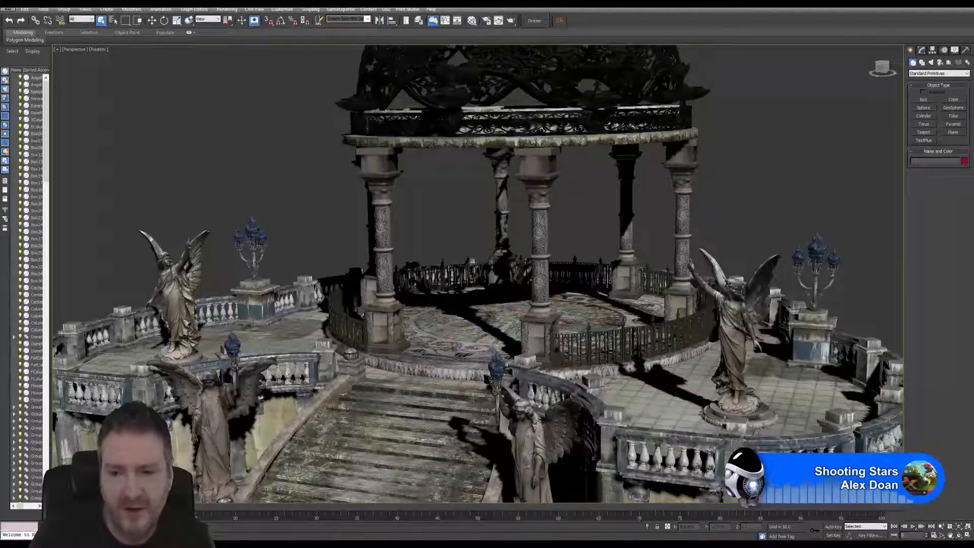
Examine the garden terrace model from several distances and angles, including the domed pavilion, staircase, angel statues and lamps.
scroll(685, 387, "down", 5)
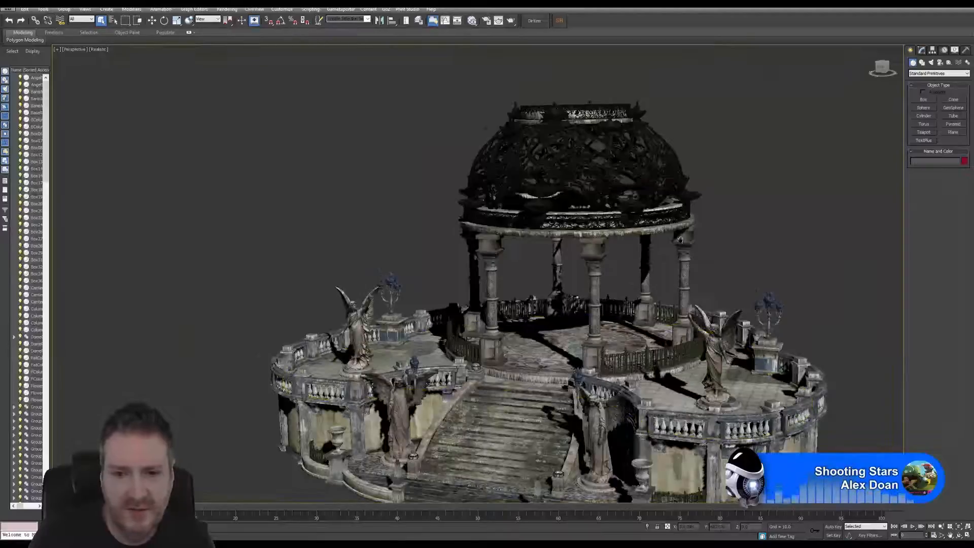
middle_click_drag(737, 325, 808, 295, "alt")
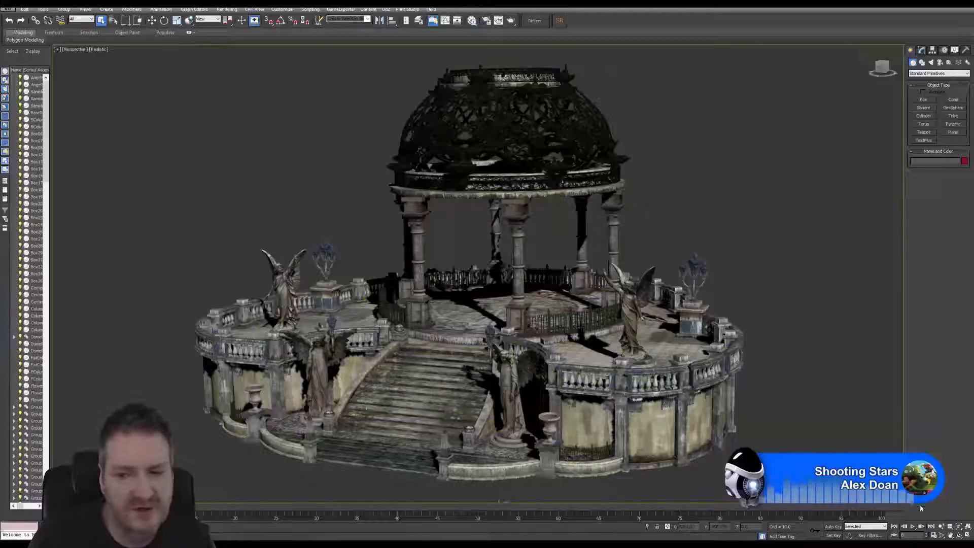
left_click(960, 535)
left_click_drag(487, 314, 503, 287)
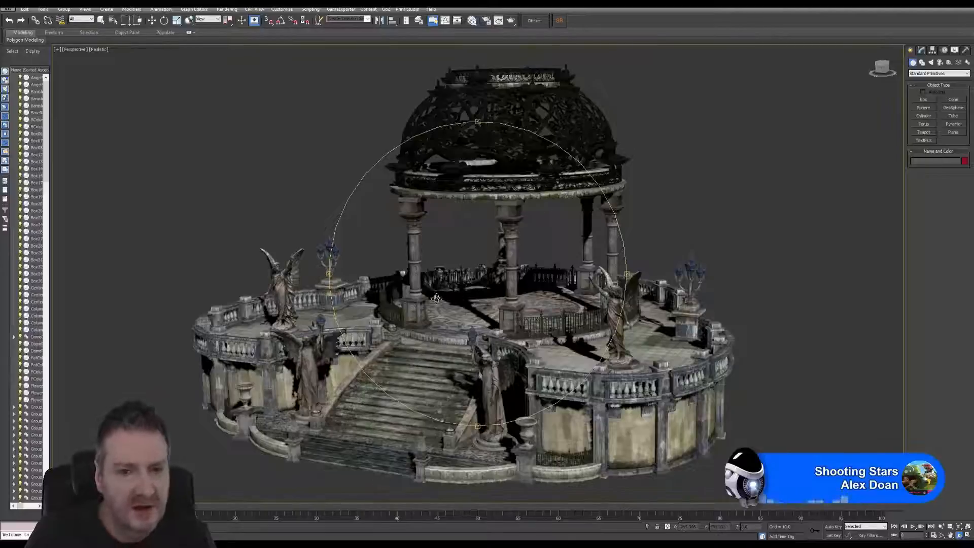
left_click_drag(436, 298, 382, 366)
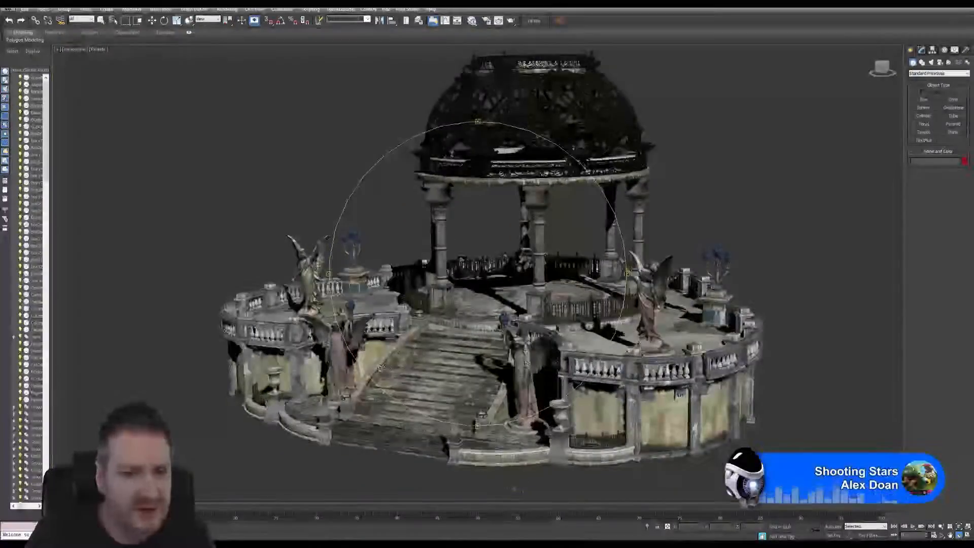
scroll(351, 356, "up", 5)
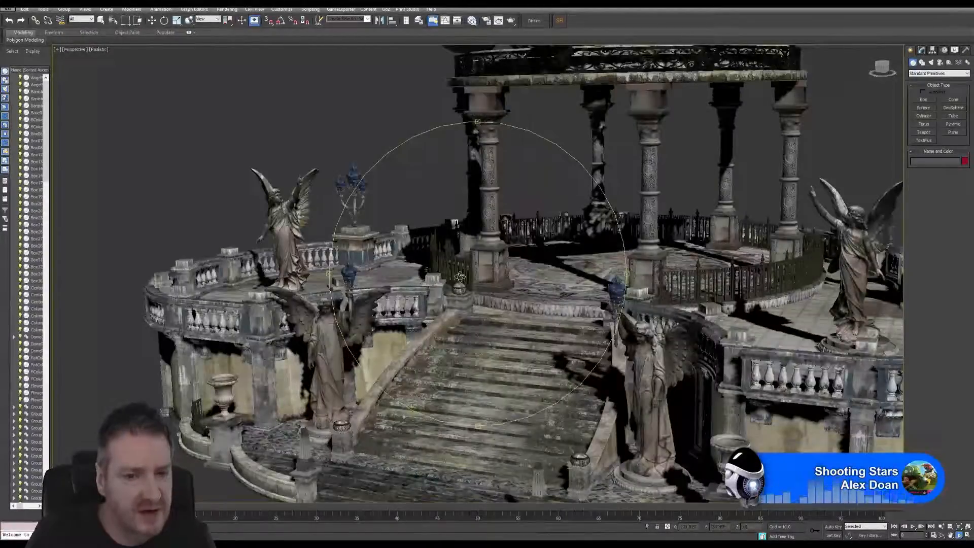
mouse_move(460, 276)
left_mouse_down()
mouse_move(414, 264)
mouse_move(461, 260)
left_mouse_up()
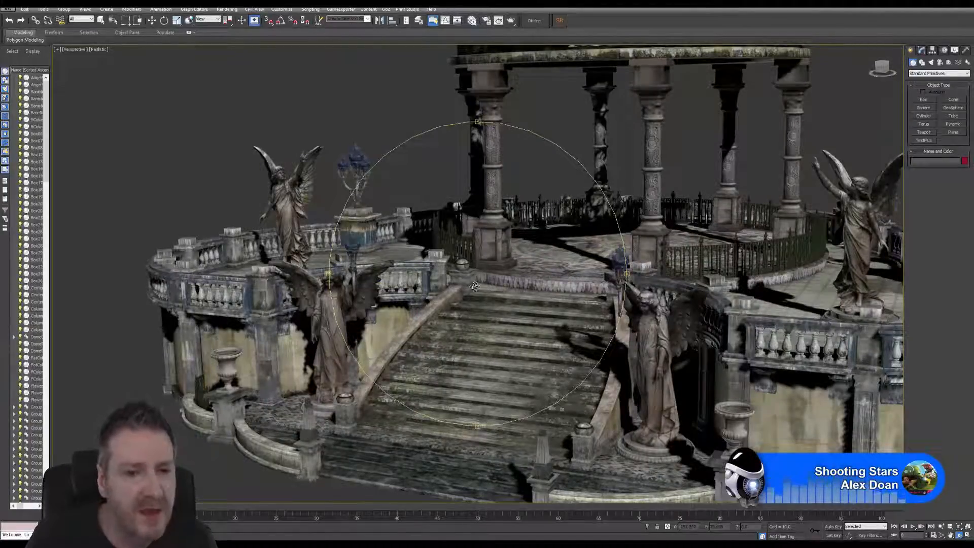
left_click_drag(474, 286, 524, 273)
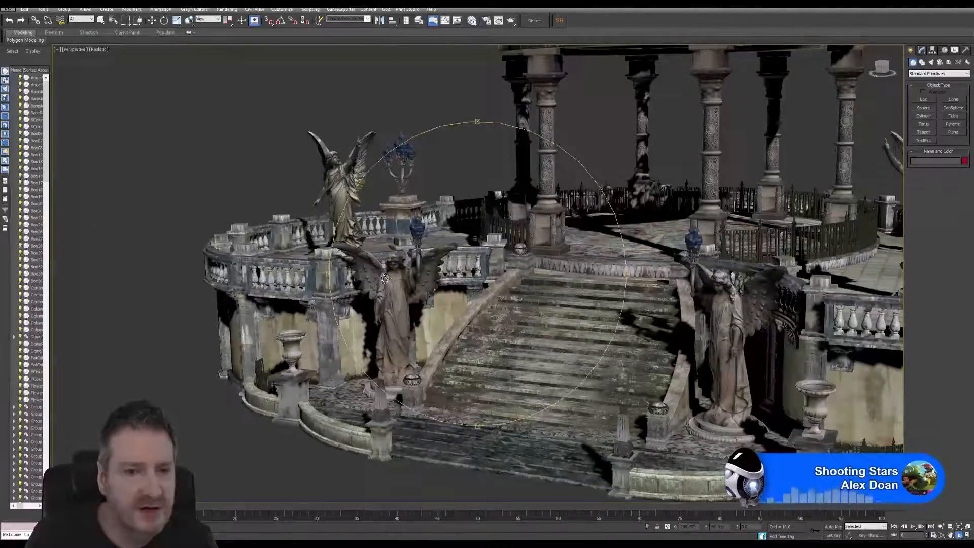
scroll(384, 277, "up", 5)
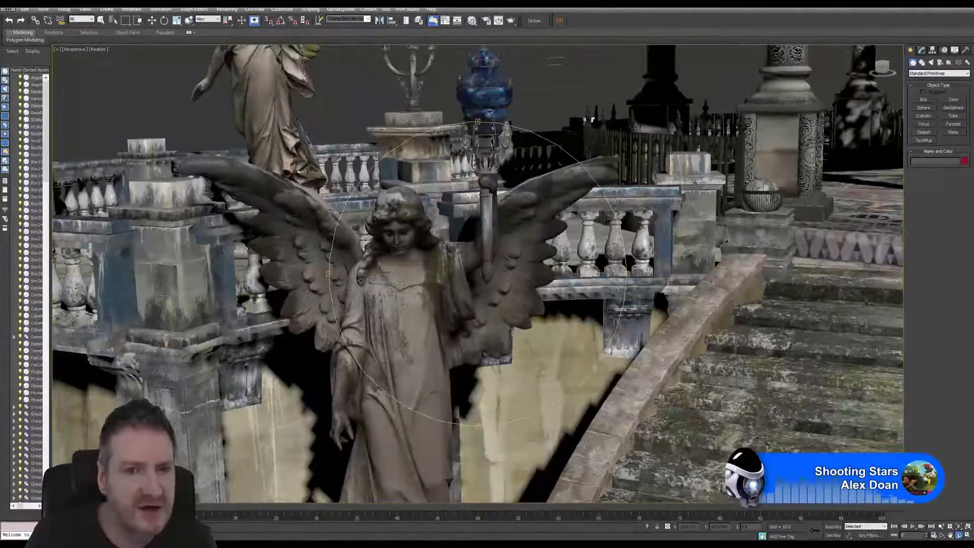
middle_click_drag(502, 238, 549, 374)
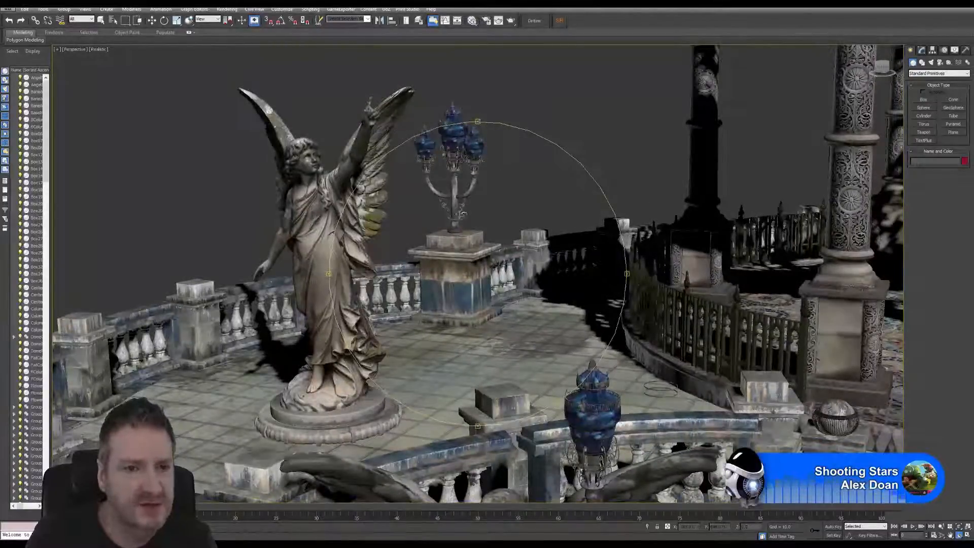
mouse_move(469, 226)
left_mouse_down()
mouse_move(481, 239)
mouse_move(403, 347)
mouse_move(481, 297)
mouse_move(513, 294)
mouse_move(460, 235)
left_mouse_up()
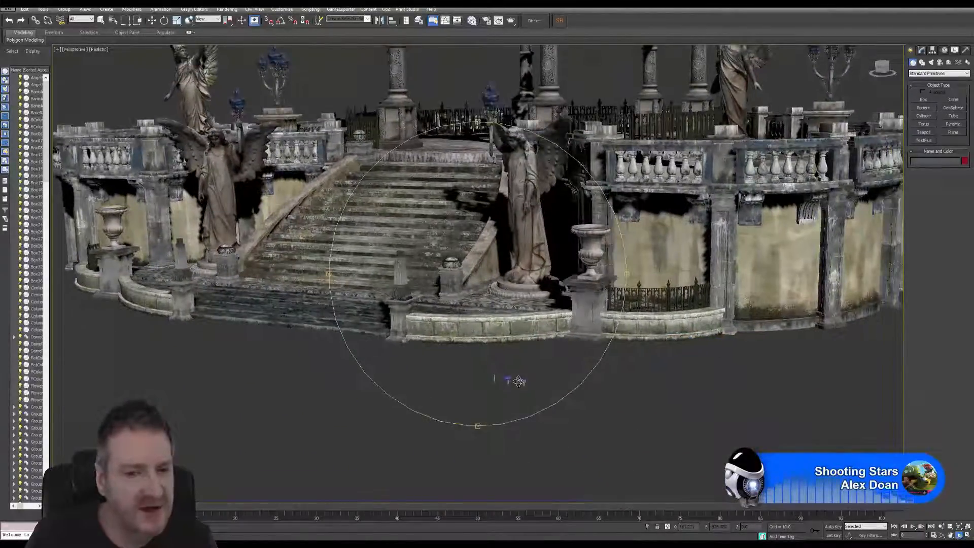
Examine the separate flower models in front of the terrace up close, and return to a view of the staircase.
scroll(518, 381, "up", 4)
key("z")
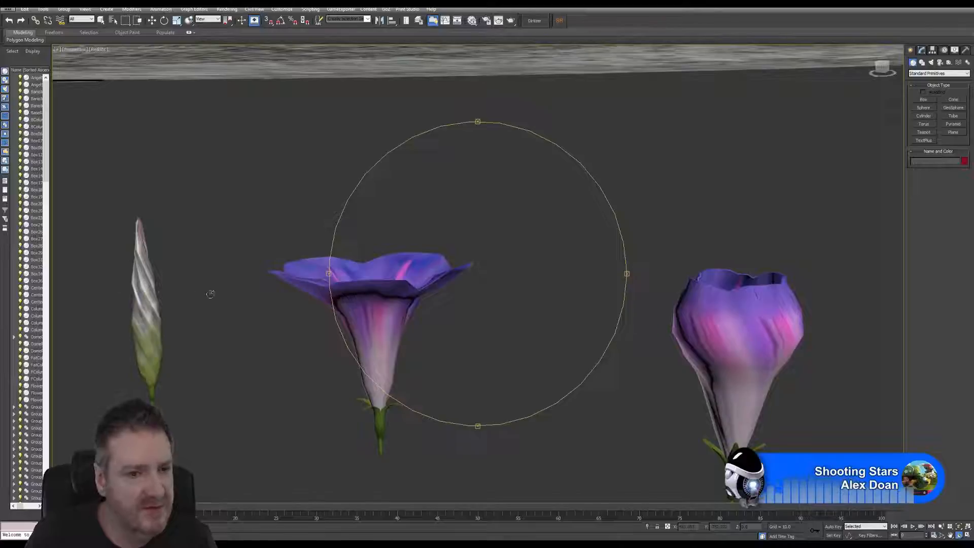
scroll(497, 288, "down", 10)
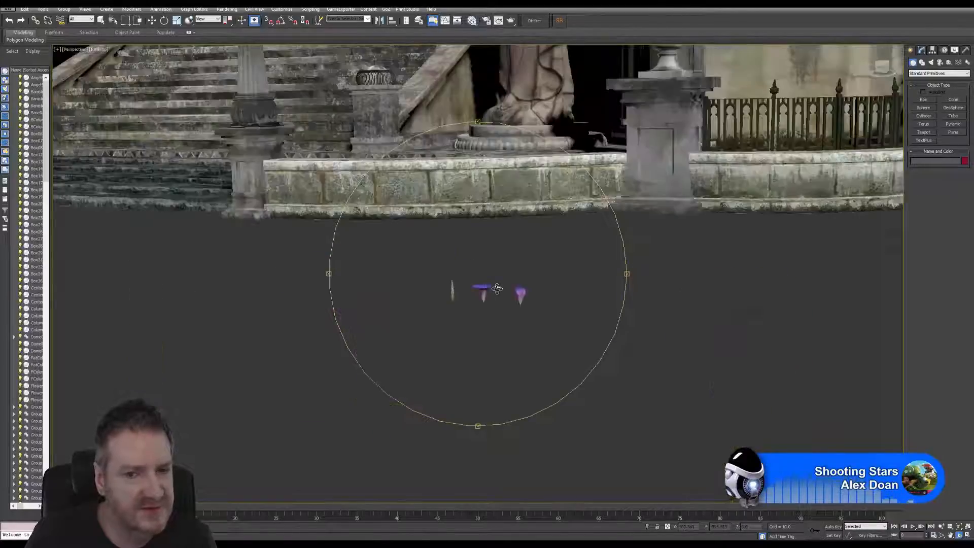
scroll(466, 240, "down", 5)
middle_click_drag(541, 278, 599, 331)
middle_click_drag(400, 219, 487, 290)
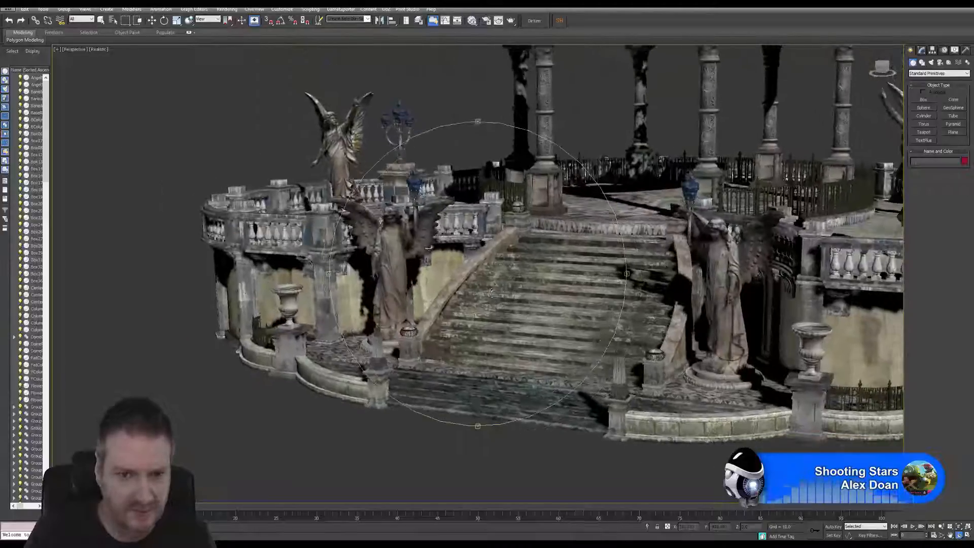
left_click_drag(487, 290, 488, 300)
middle_click_drag(488, 299, 416, 297)
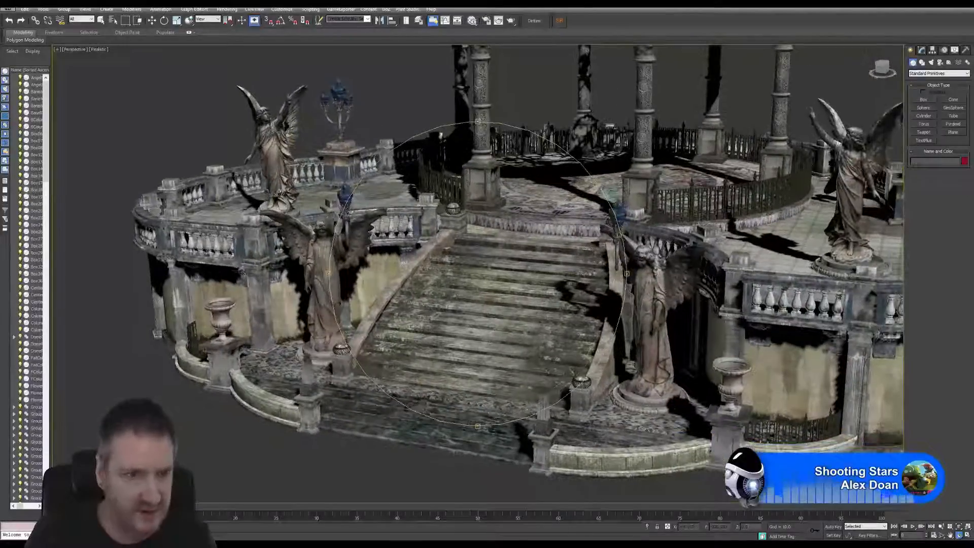
Select the curved low wall beside the bottom steps together with the bottom steps, the tiled landing and the plastered terrace wall.
left_click(101, 20)
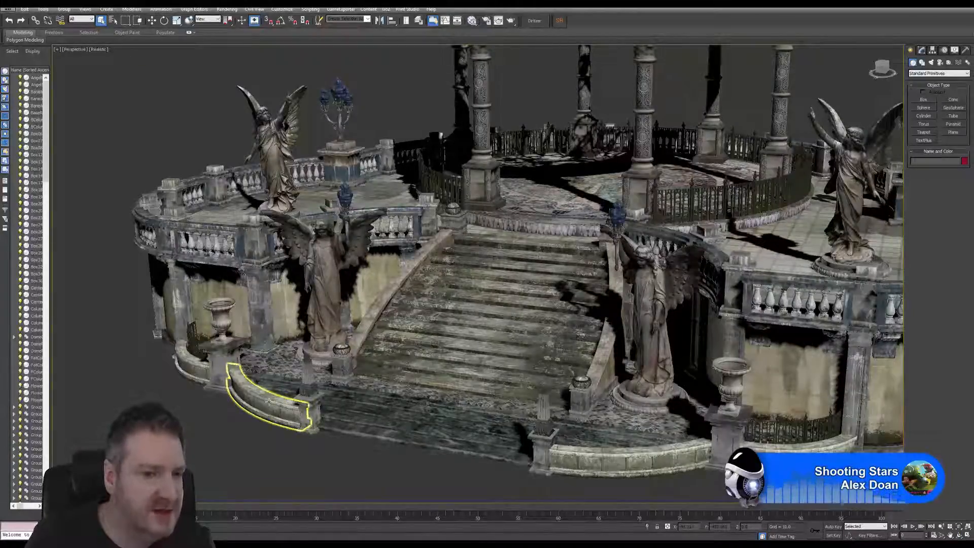
scroll(295, 406, "down", 5)
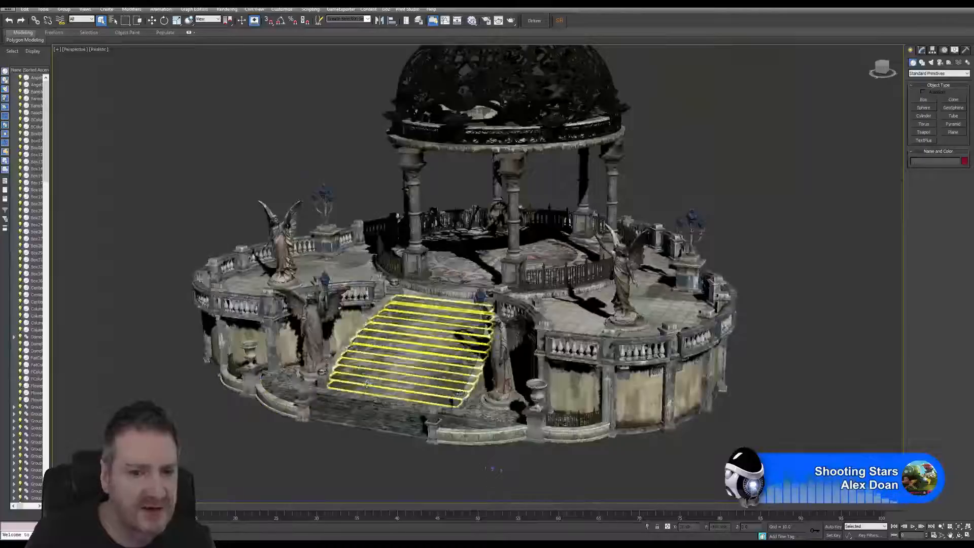
scroll(456, 324, "up", 6)
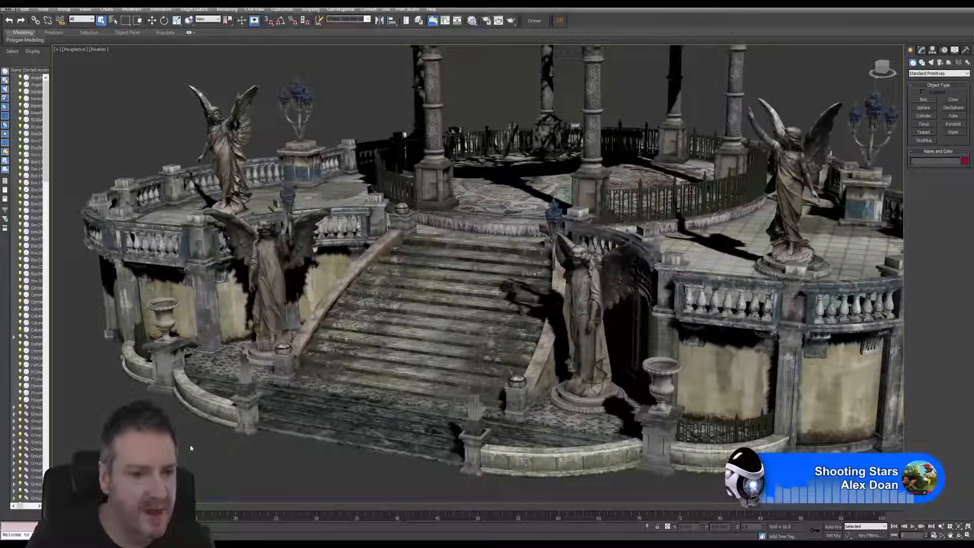
left_click(208, 401)
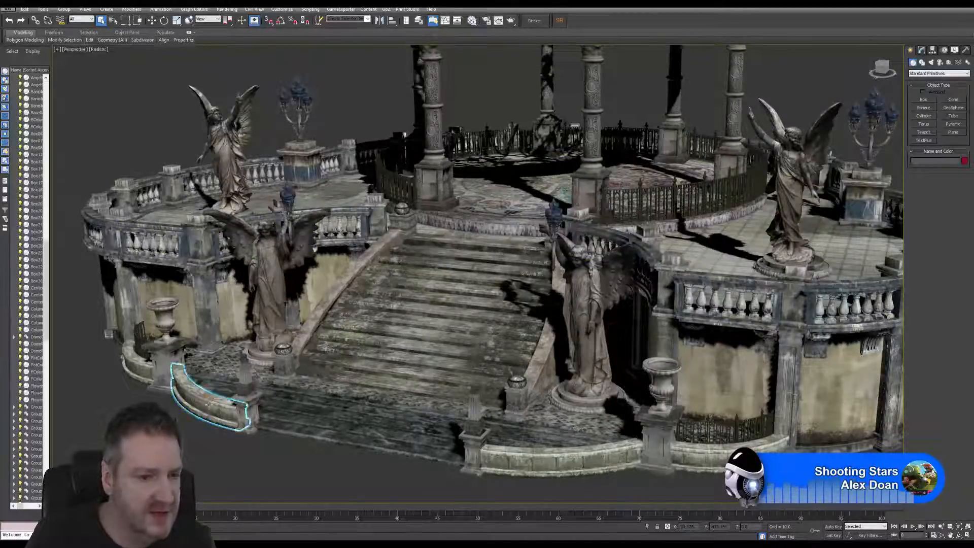
left_click(237, 401, "ctrl")
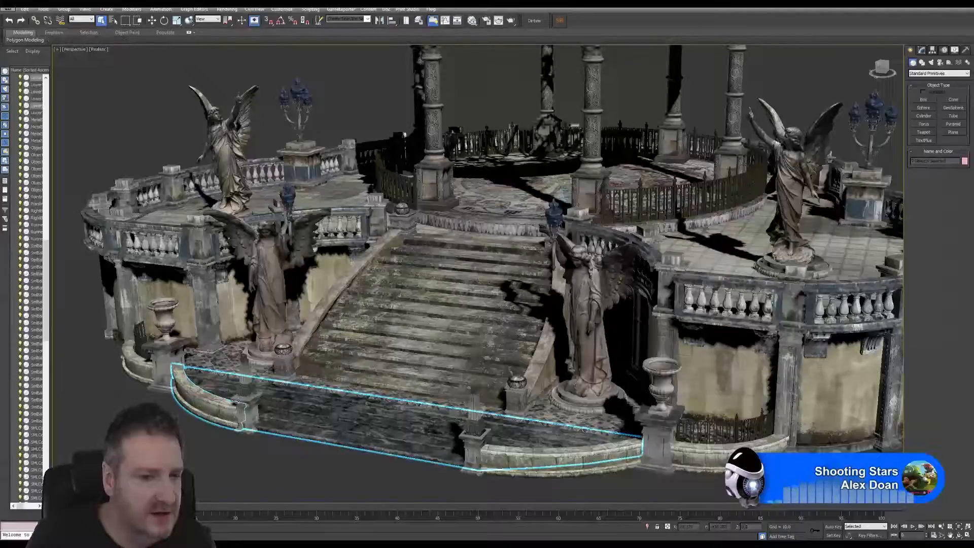
left_click(221, 365, "ctrl")
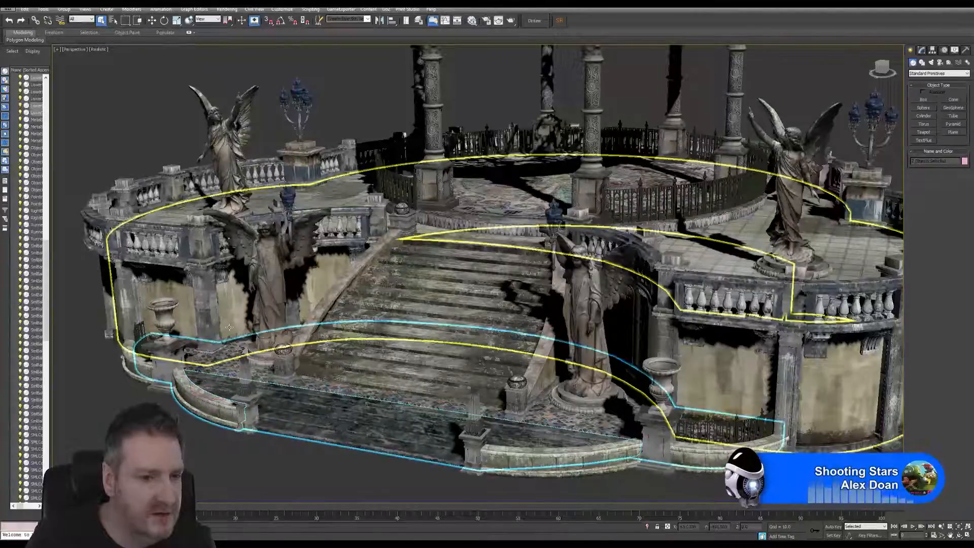
left_click(229, 328, "ctrl")
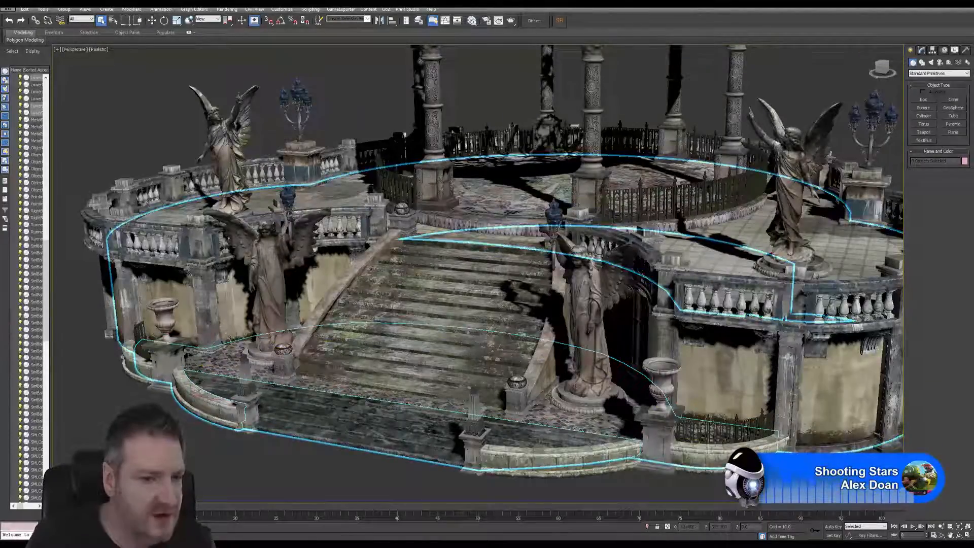
Add the angel statue beside the stairs, the small pedestal with its round ornament, the stair side wall and the staircase to the selection.
middle_click_drag(323, 331, 363, 341)
scroll(363, 341, "up", 5)
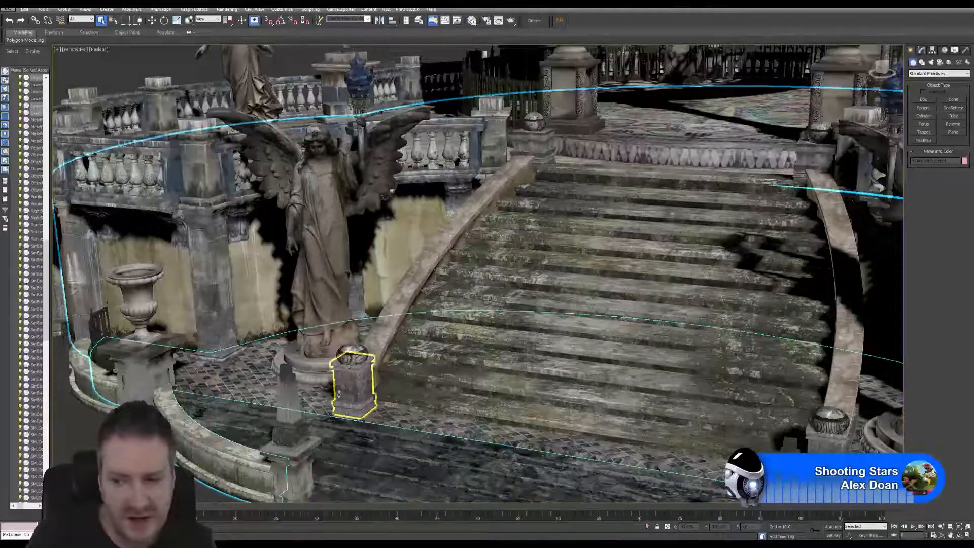
left_click(308, 368)
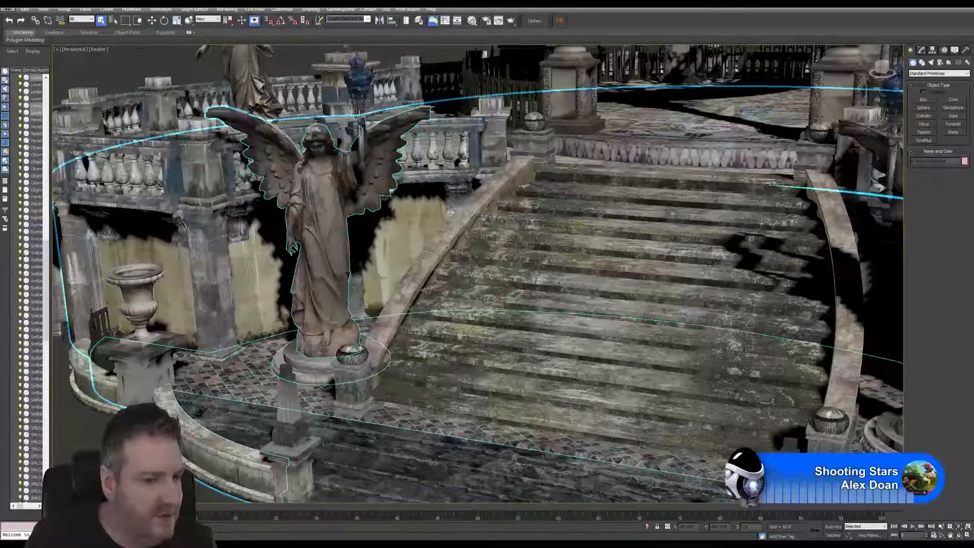
left_click(357, 389, "ctrl")
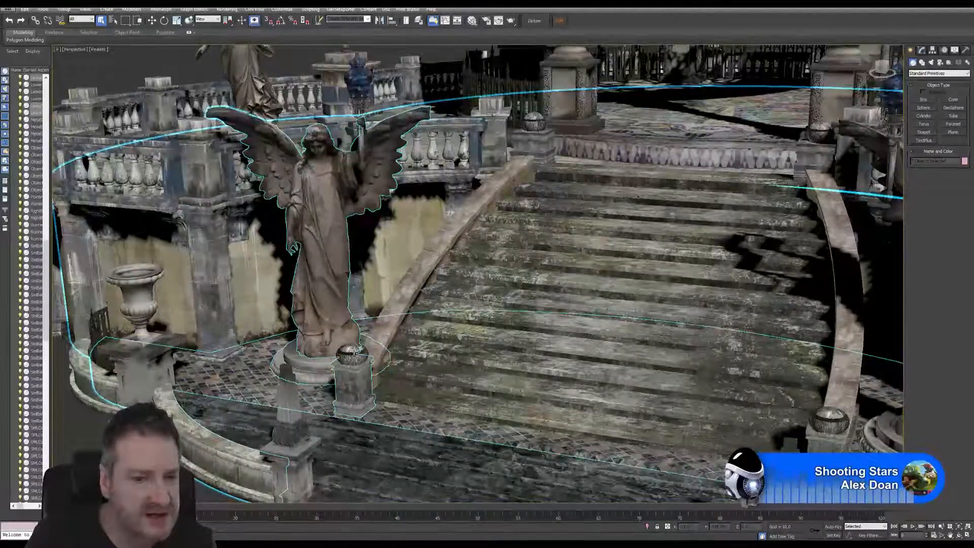
left_click(351, 353, "ctrl")
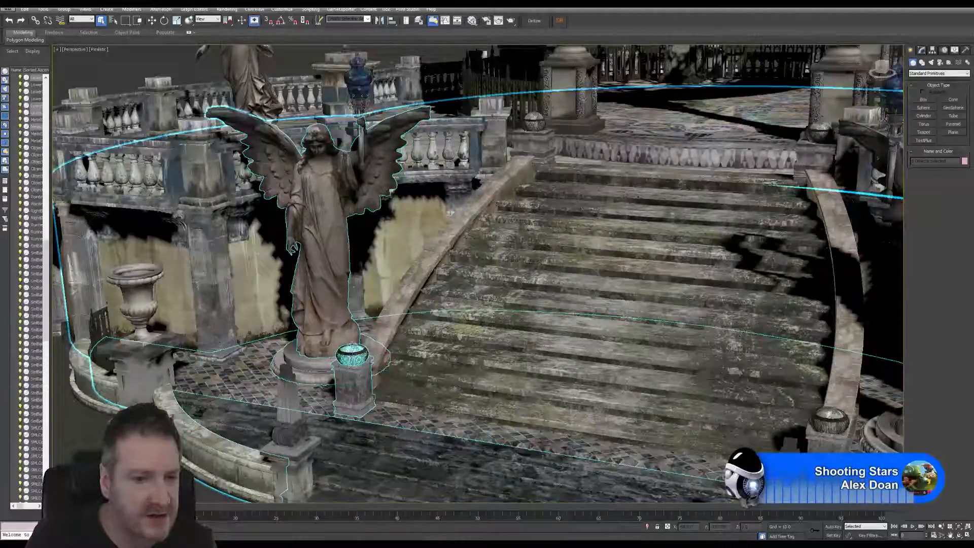
left_click(384, 332, "ctrl")
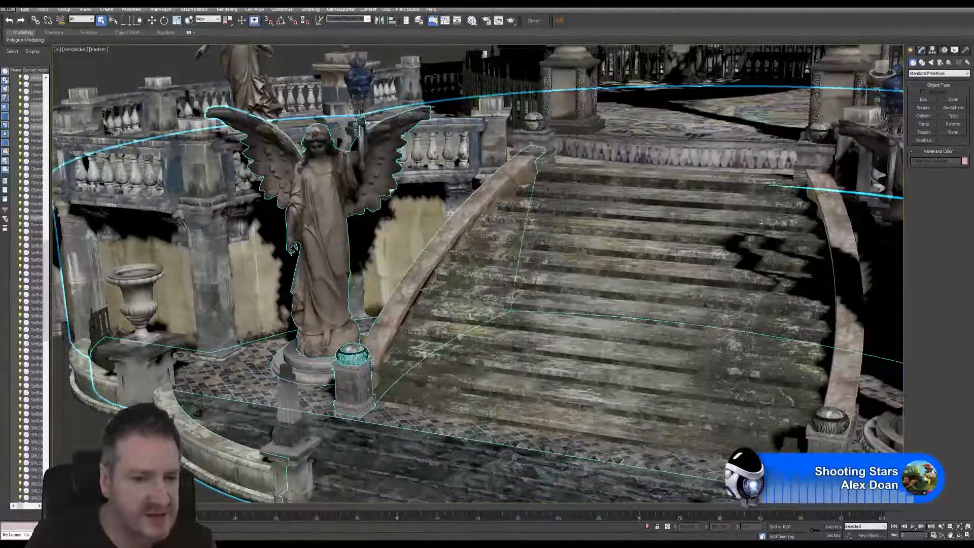
left_click(430, 374, "ctrl")
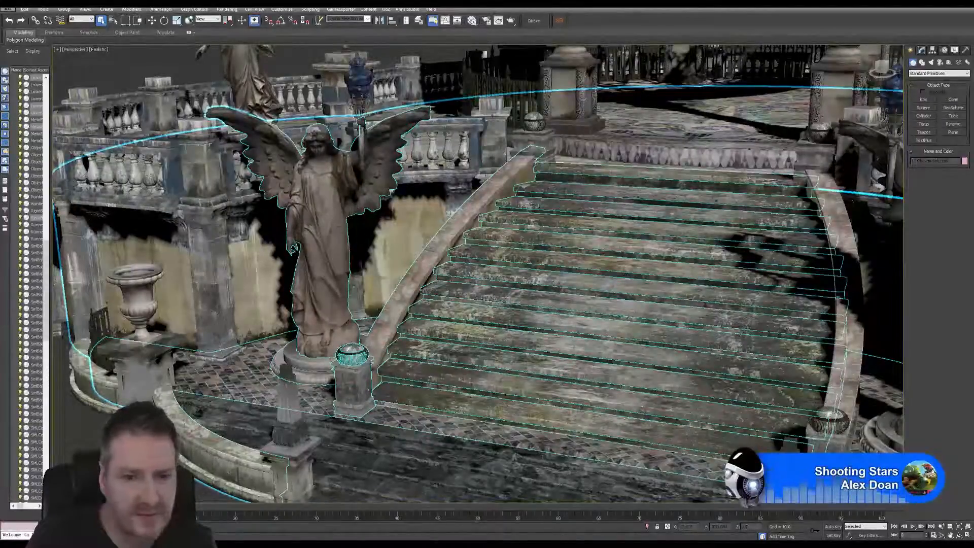
Add the obelisk-topped post at the end of the low wall and the pedestal beneath the stone urn to the selection.
left_click(959, 536)
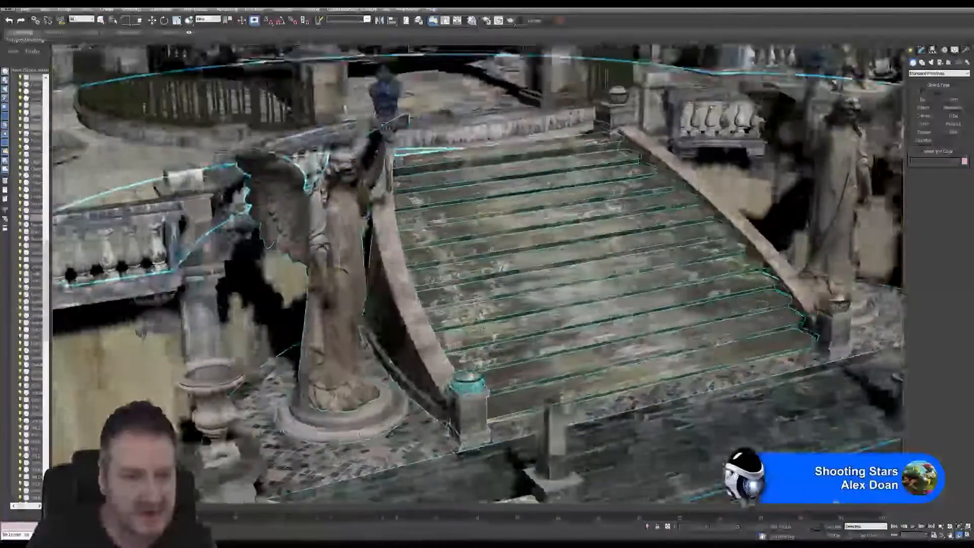
left_click_drag(583, 285, 585, 339)
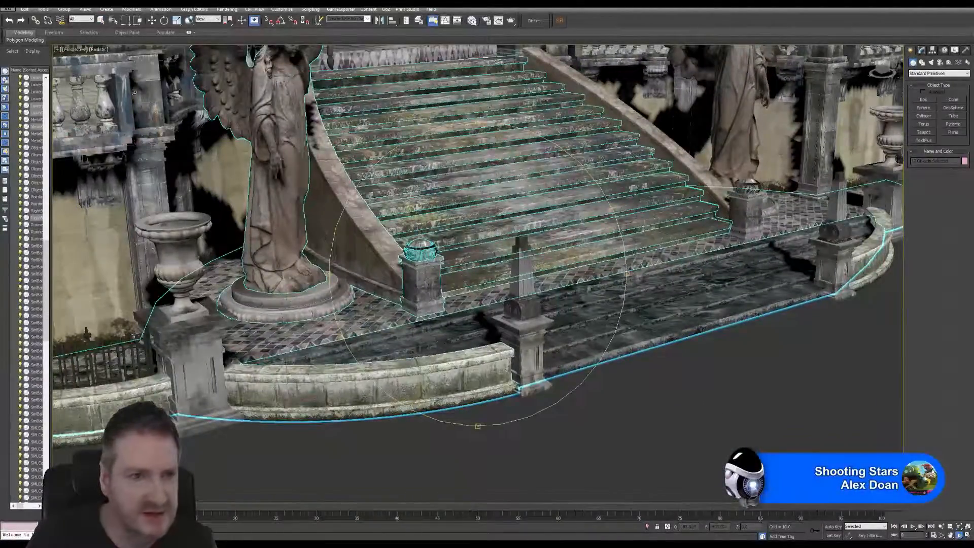
left_click(101, 20)
left_click(519, 357)
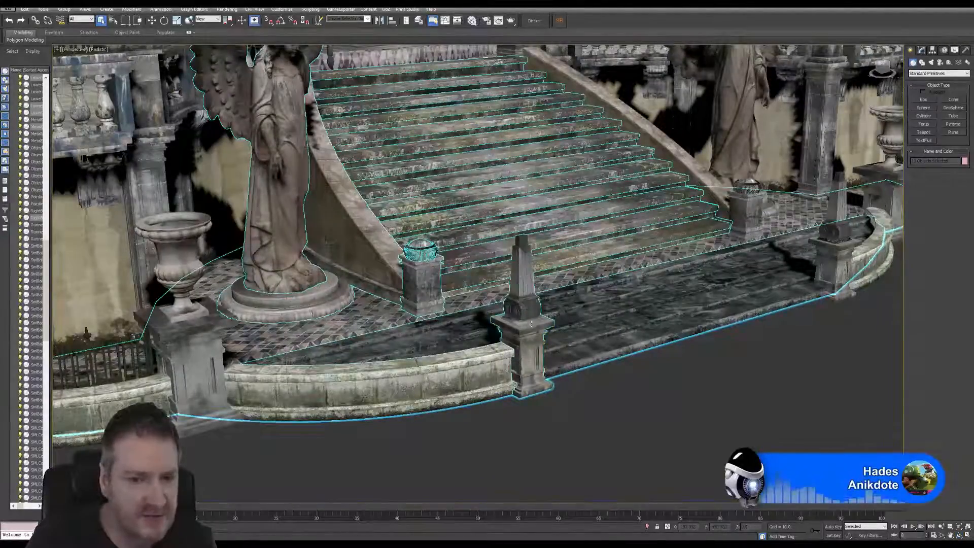
middle_click_drag(517, 322, 534, 349)
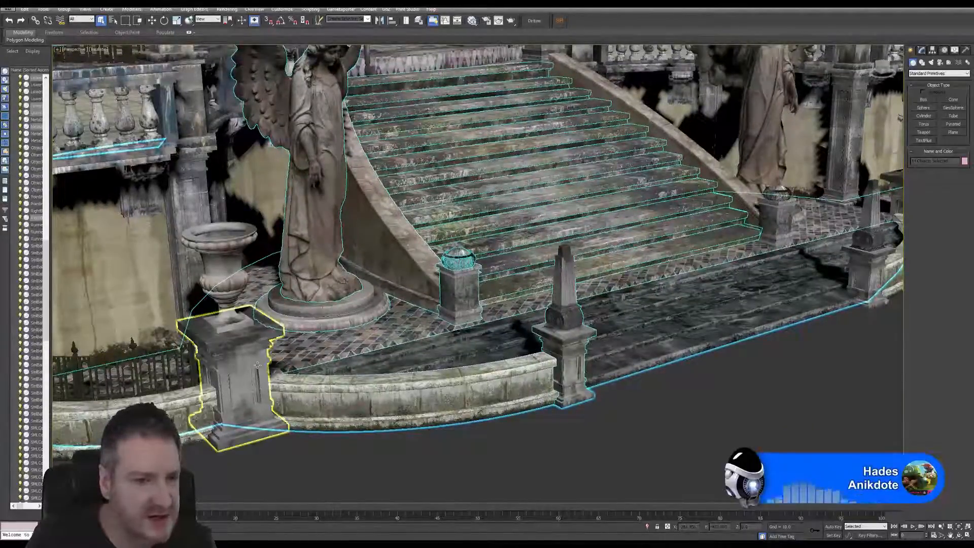
left_click(247, 318)
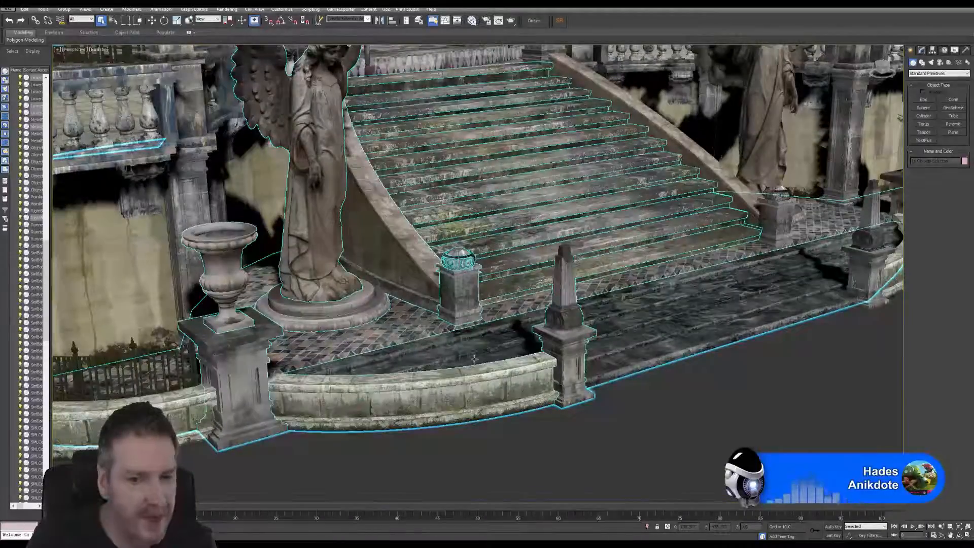
Isolate the selected staircase, angel statue, terrace wall and pedestal pieces from the rest of the scene.
key("ctrl+r")
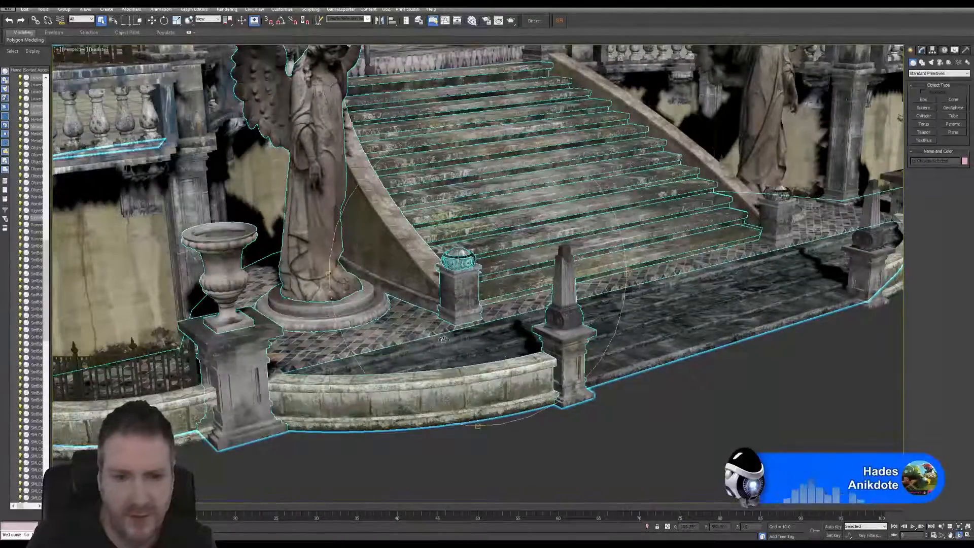
left_click_drag(443, 339, 486, 345)
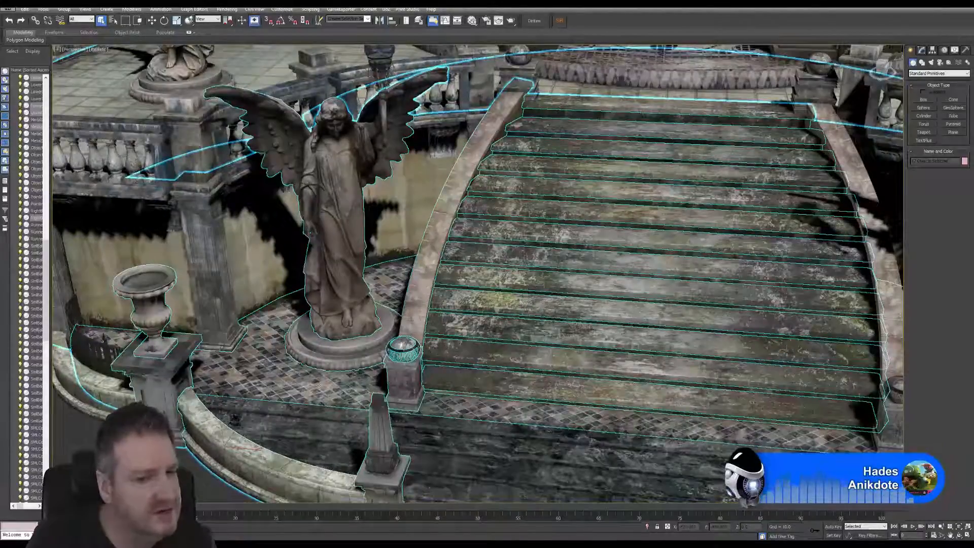
left_click(959, 535)
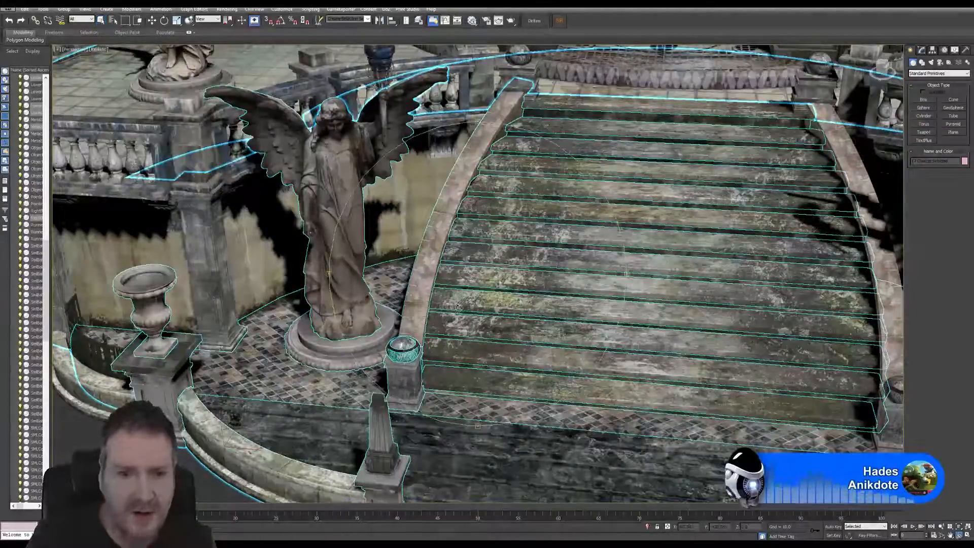
left_click_drag(459, 309, 409, 315)
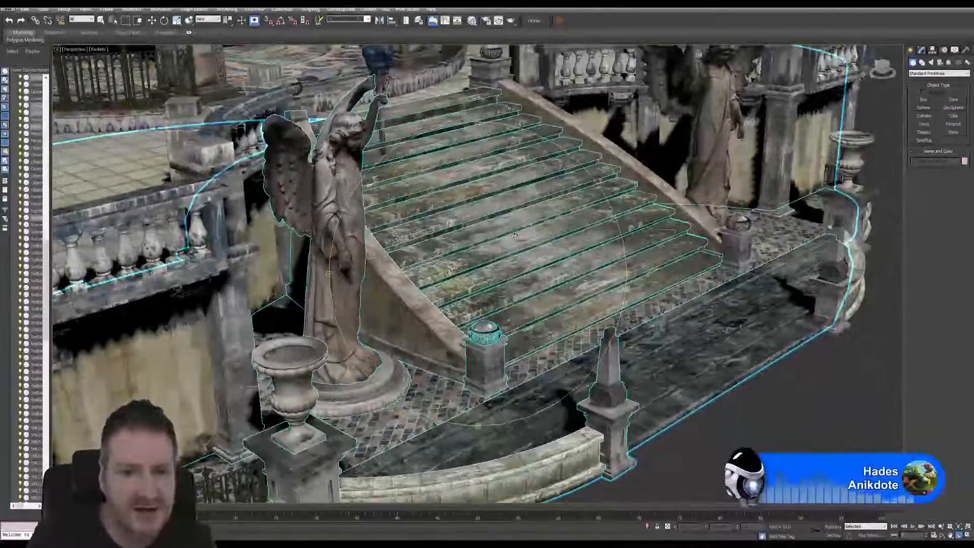
left_click_drag(515, 234, 403, 254)
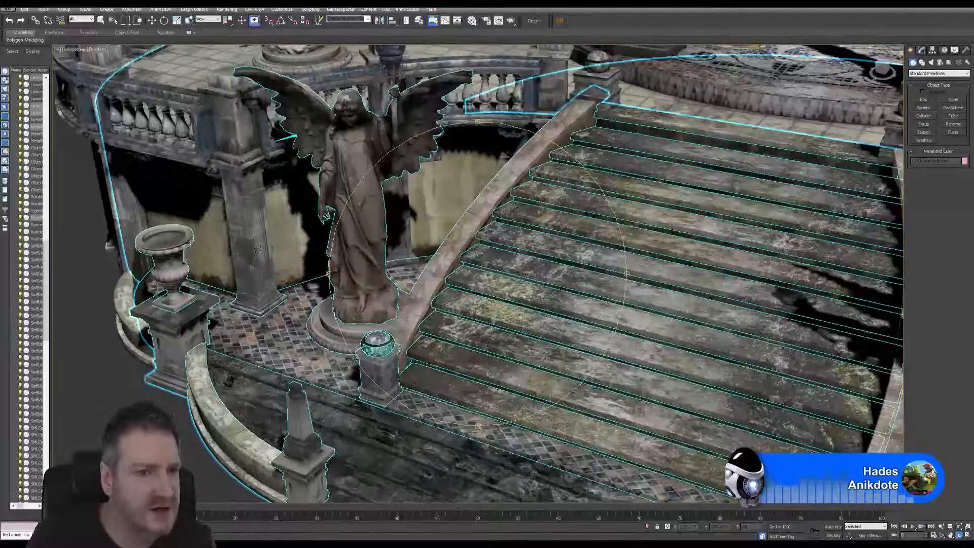
left_click(43, 9)
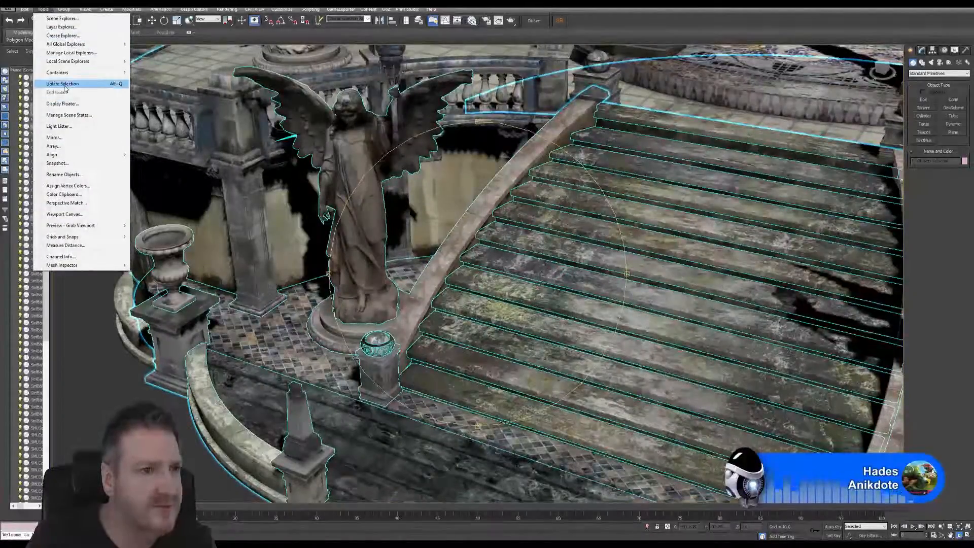
left_click(63, 84)
Frame the isolated staircase pieces in the perspective view and clear the selection.
middle_click_drag(420, 268, 503, 244)
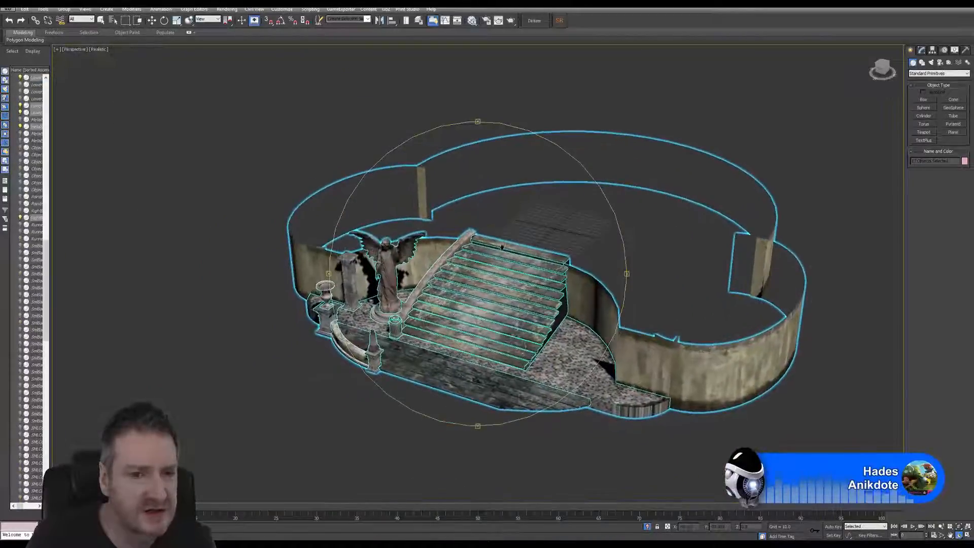
scroll(460, 315, "up", 3)
left_click_drag(439, 314, 398, 290)
left_click(101, 20)
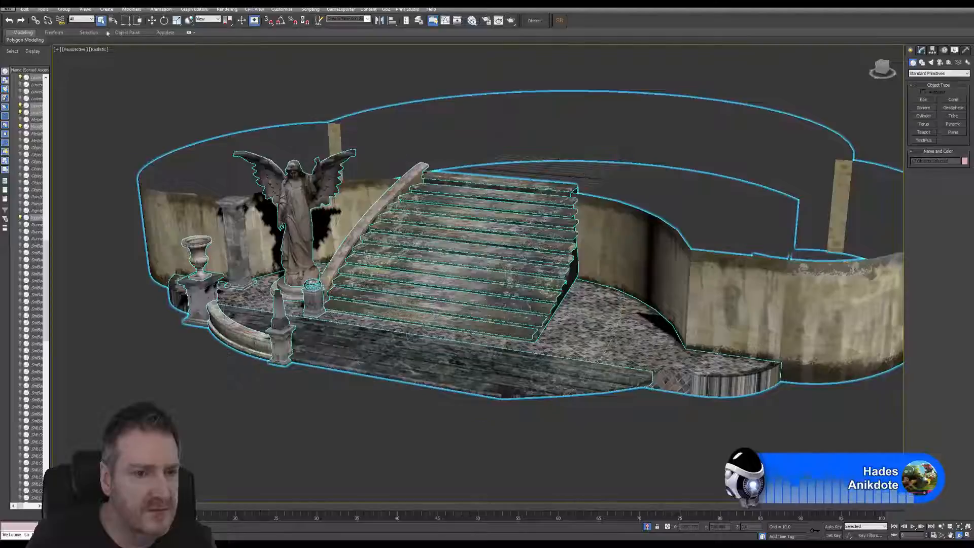
left_click(137, 80)
middle_click_drag(383, 246, 393, 272)
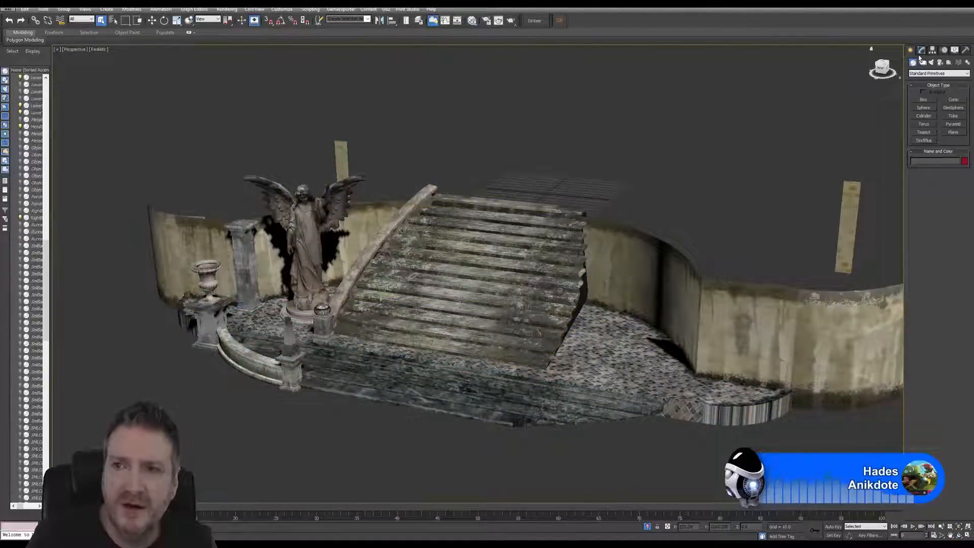
left_click(963, 74)
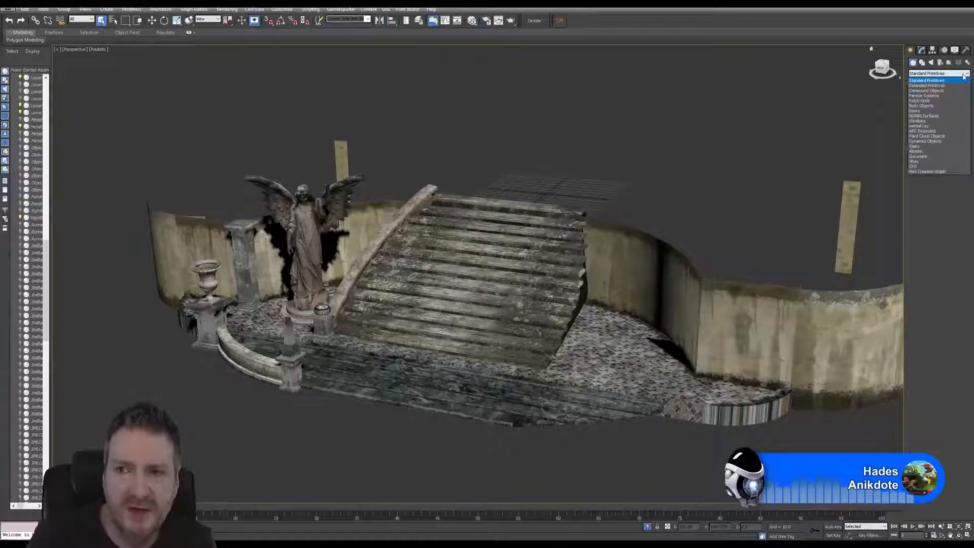
left_click(927, 157)
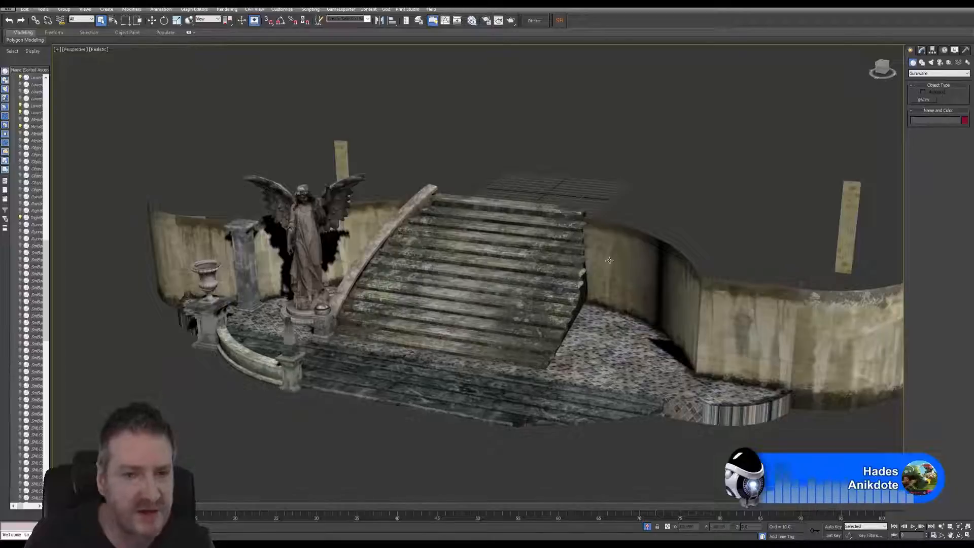
left_click(939, 74)
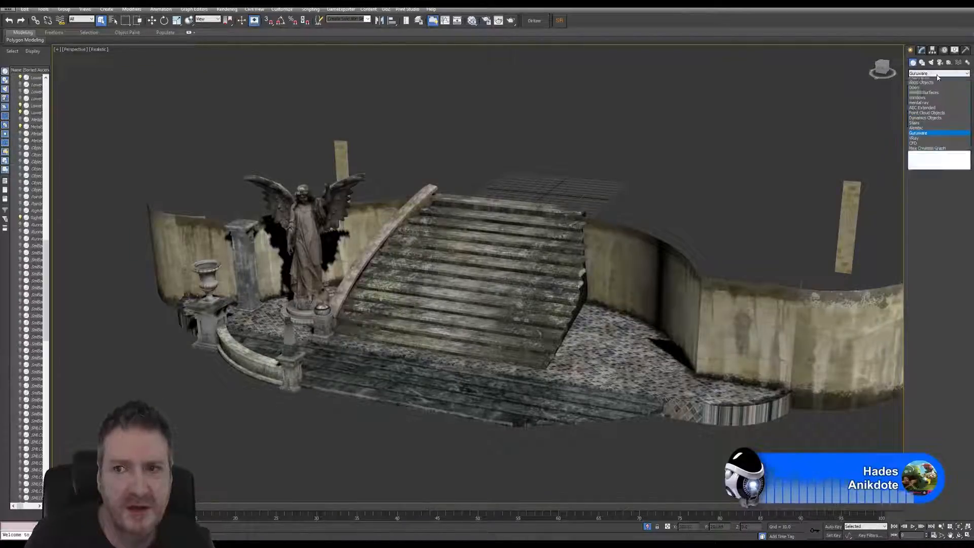
left_click(927, 81)
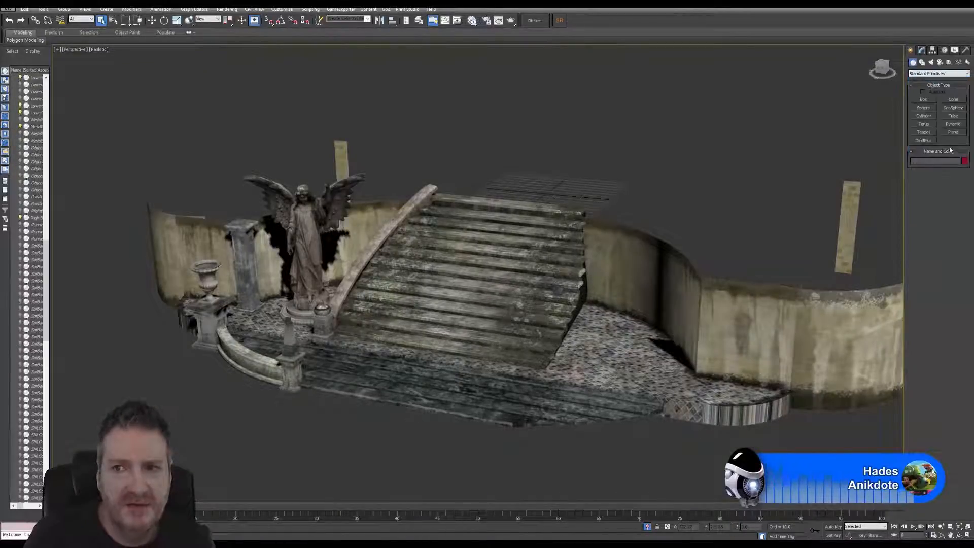
Draw a Standard Primitives plane in the Top viewport, covering the curved low wall and the angel statue beside the stairs.
left_click(967, 536)
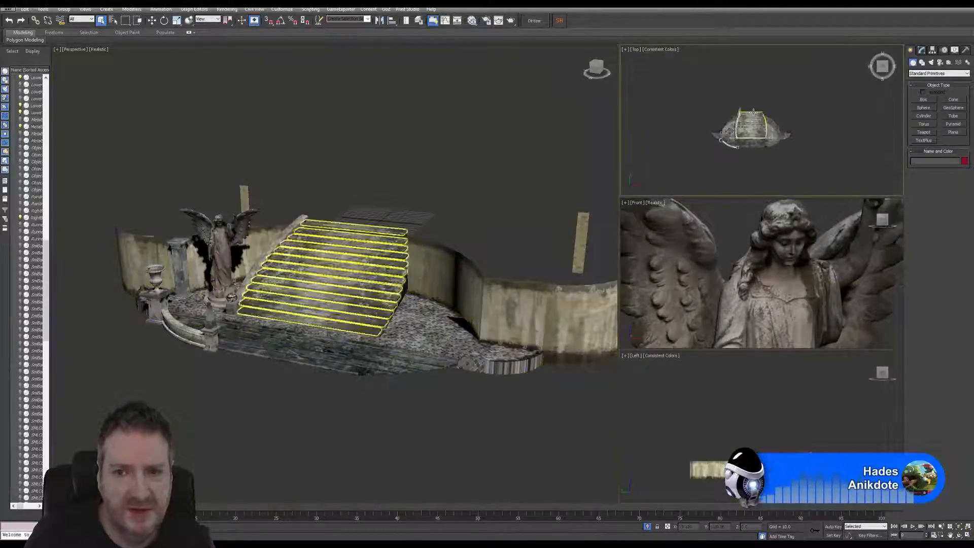
scroll(757, 152, "up", 3)
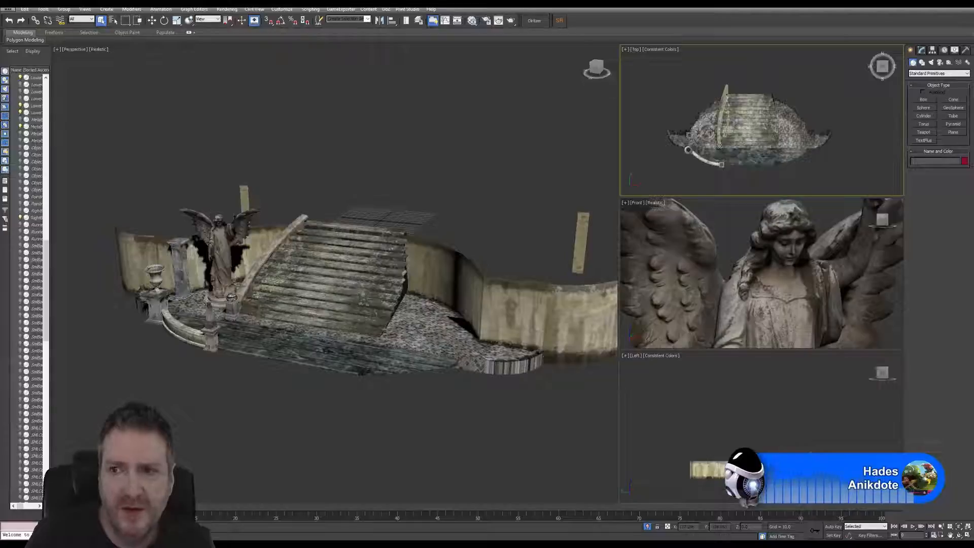
left_click(958, 133)
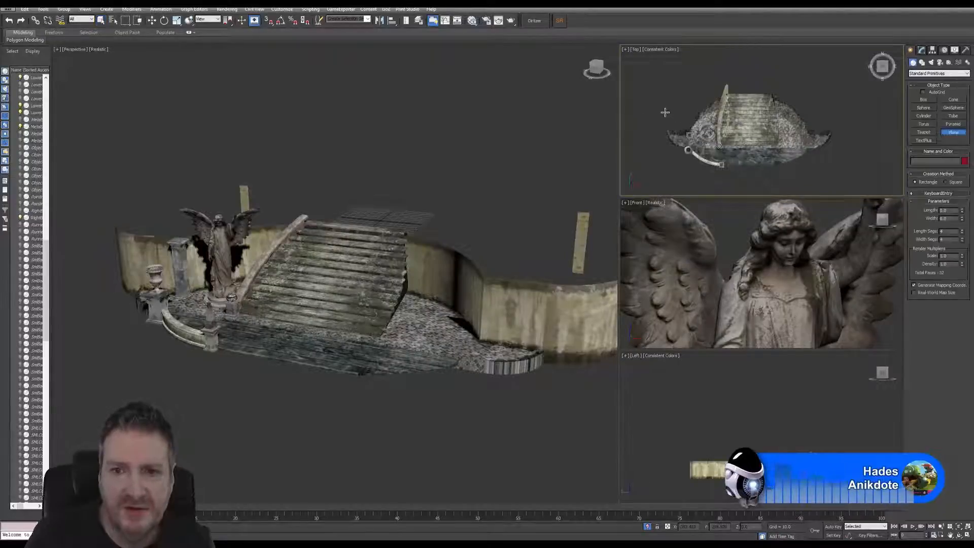
left_click_drag(665, 112, 740, 192)
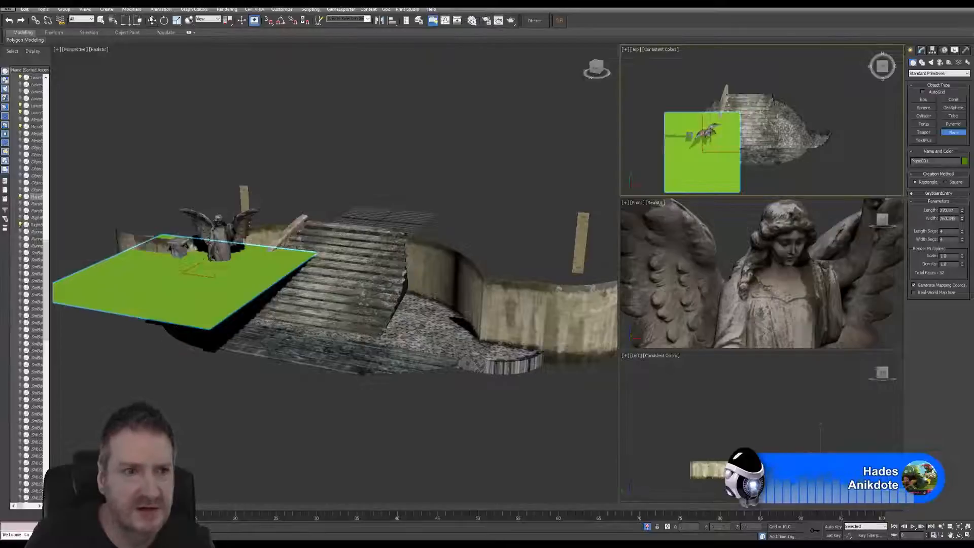
Lower the plane in the Left viewport to the base of the curved low wall as a ground surface.
left_click(151, 20)
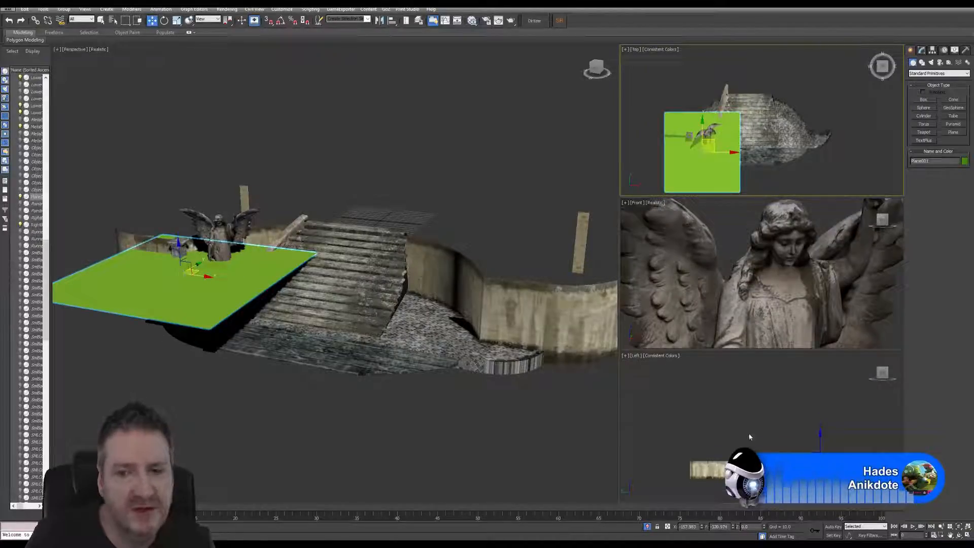
middle_click_drag(786, 424, 747, 410)
scroll(785, 450, "up", 5)
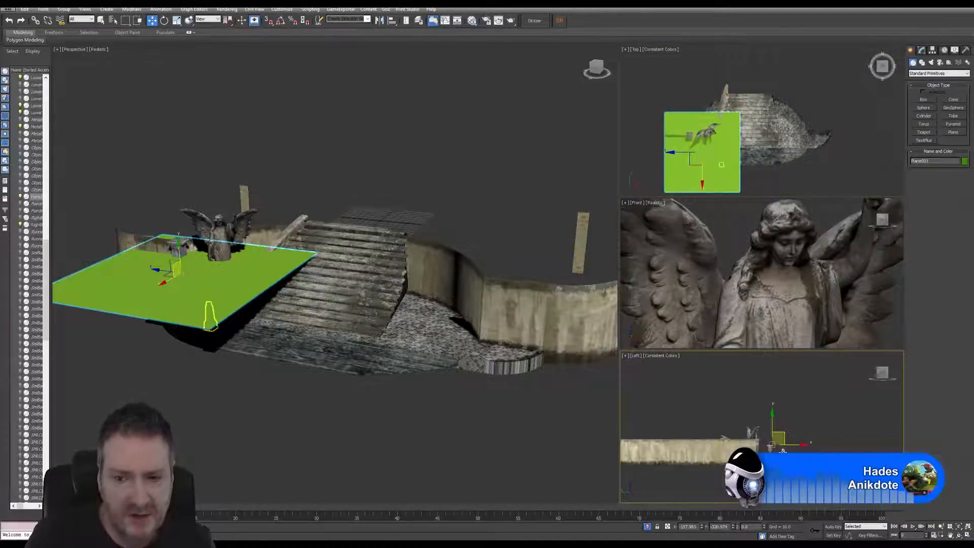
left_click_drag(761, 415, 759, 451)
scroll(787, 479, "up", 7)
middle_click_drag(633, 401, 679, 431)
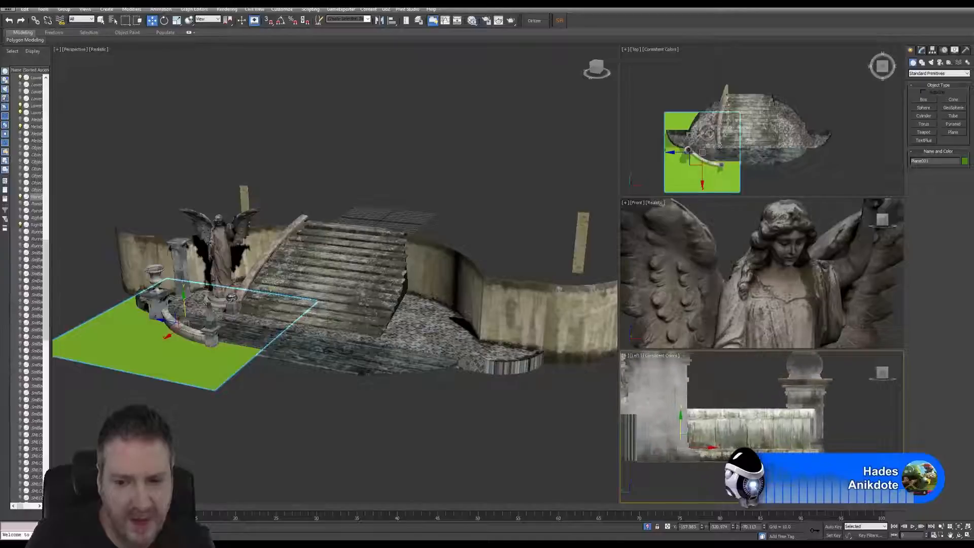
left_click_drag(680, 432, 691, 443)
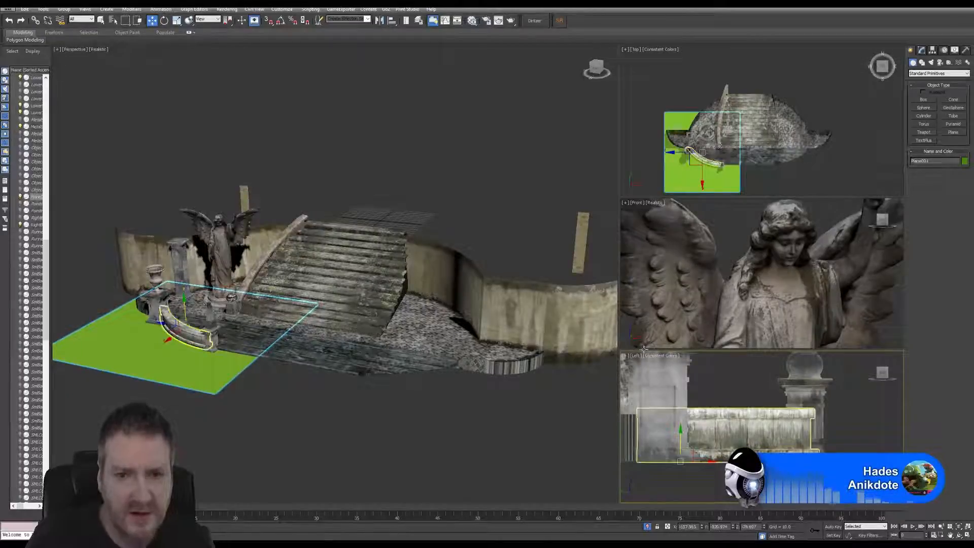
Move the plane in the Top viewport so it lies in front of the curved low wall, and deselect it.
middle_click_drag(730, 147, 740, 125)
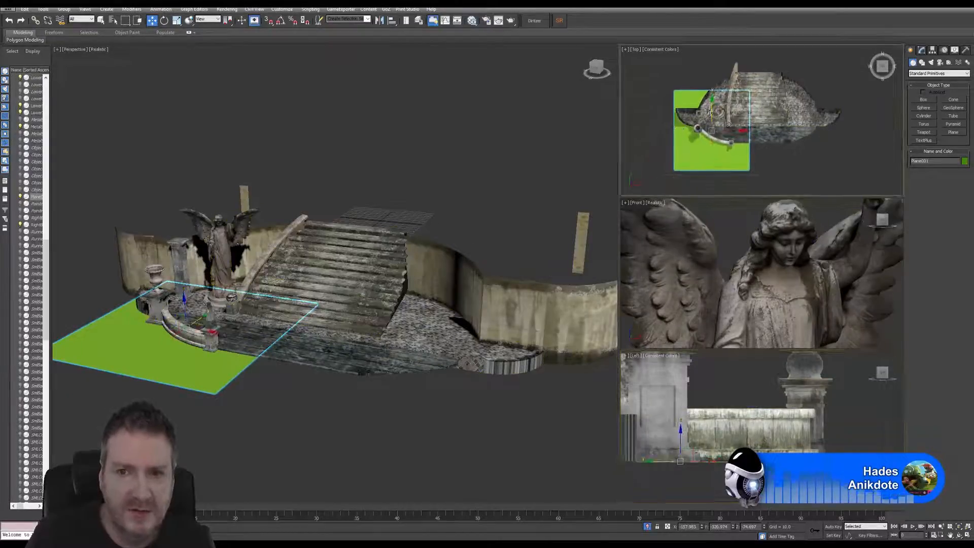
left_click_drag(713, 110, 743, 146)
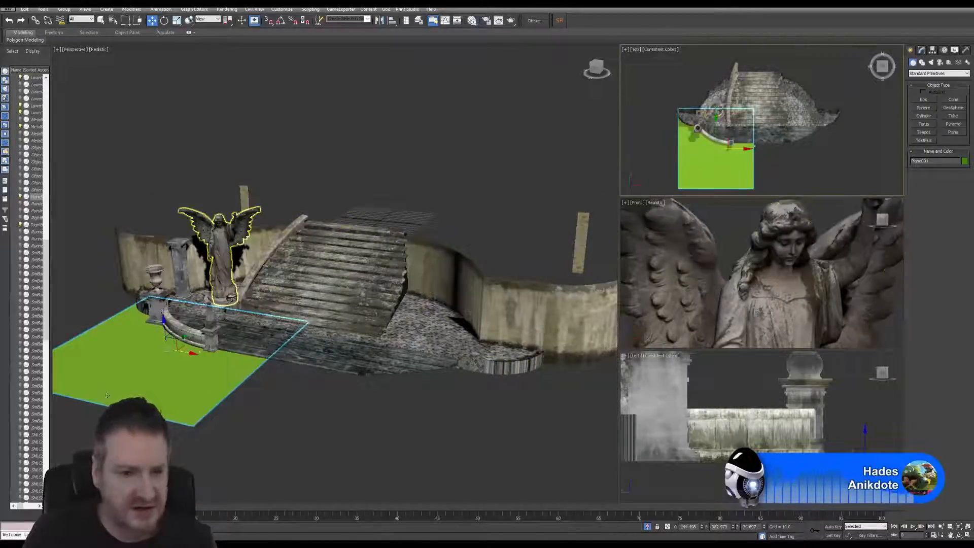
left_click(826, 165)
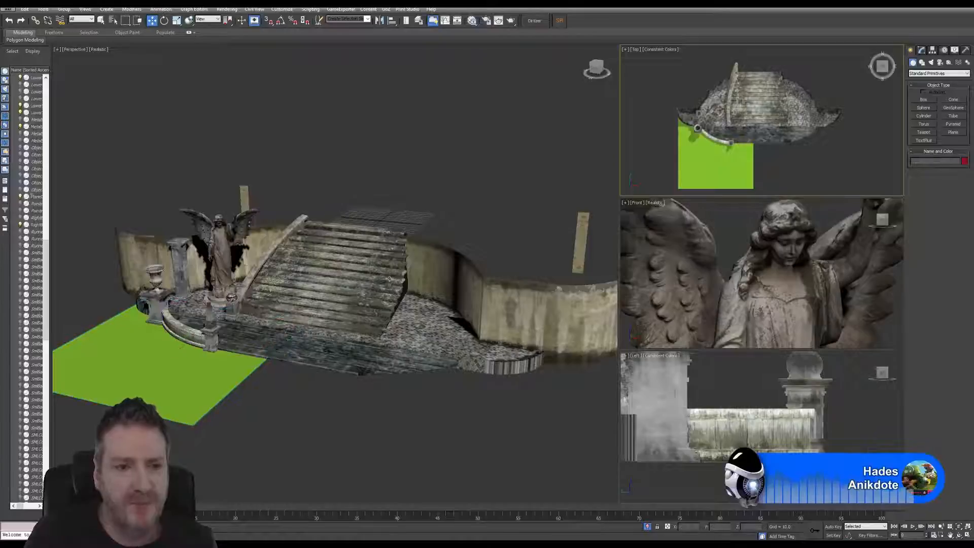
Create a Guruware gwIvy object near the curved low wall in the maximized perspective view.
left_click(967, 537)
scroll(483, 338, "up", 5)
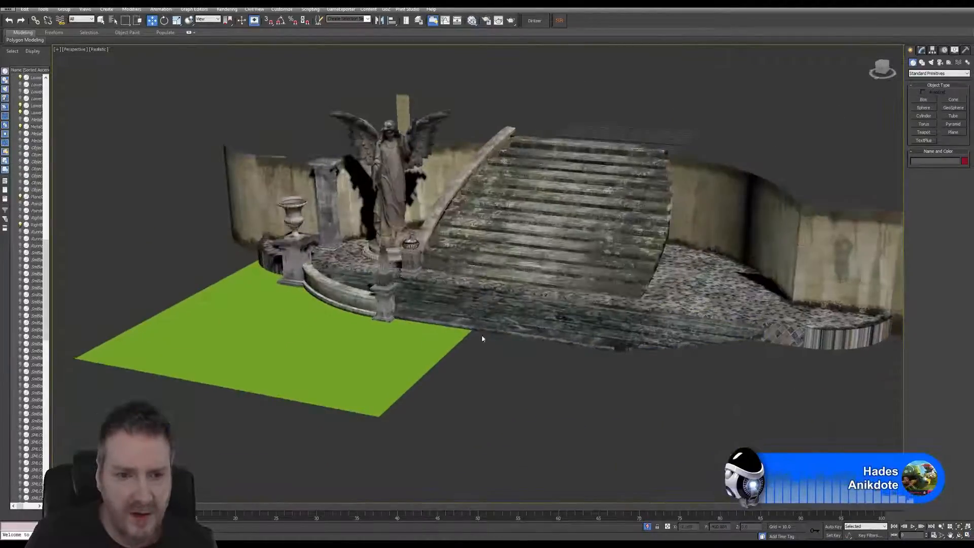
left_click(937, 73)
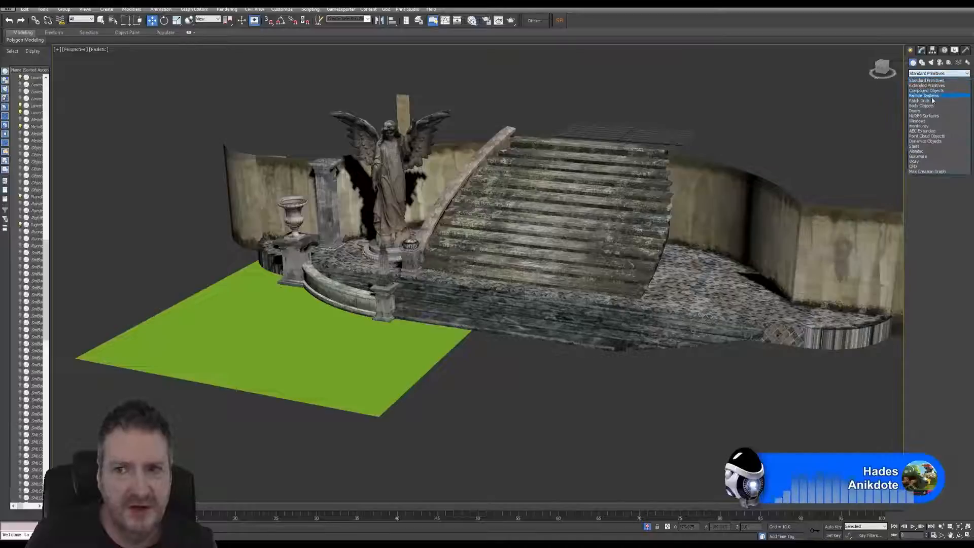
left_click(922, 157)
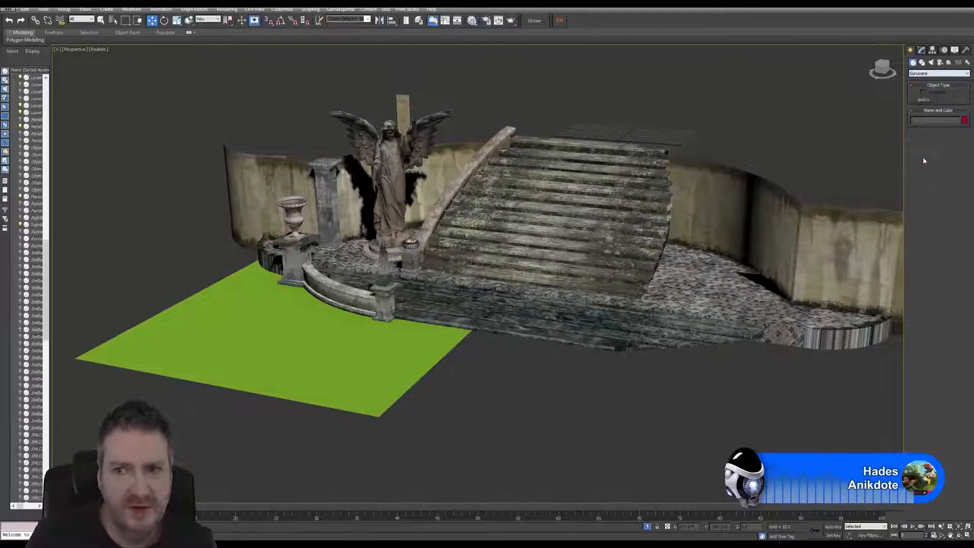
left_click(923, 100)
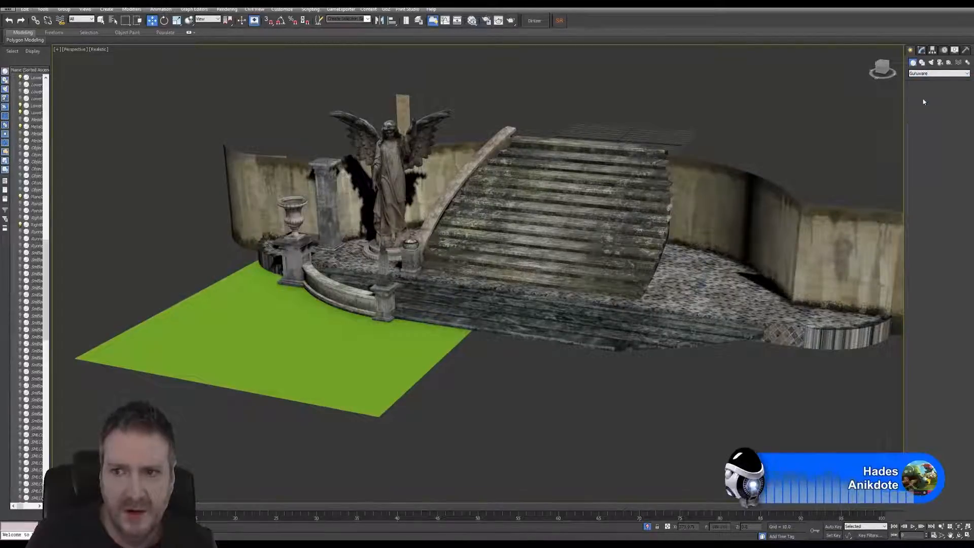
left_click(335, 309)
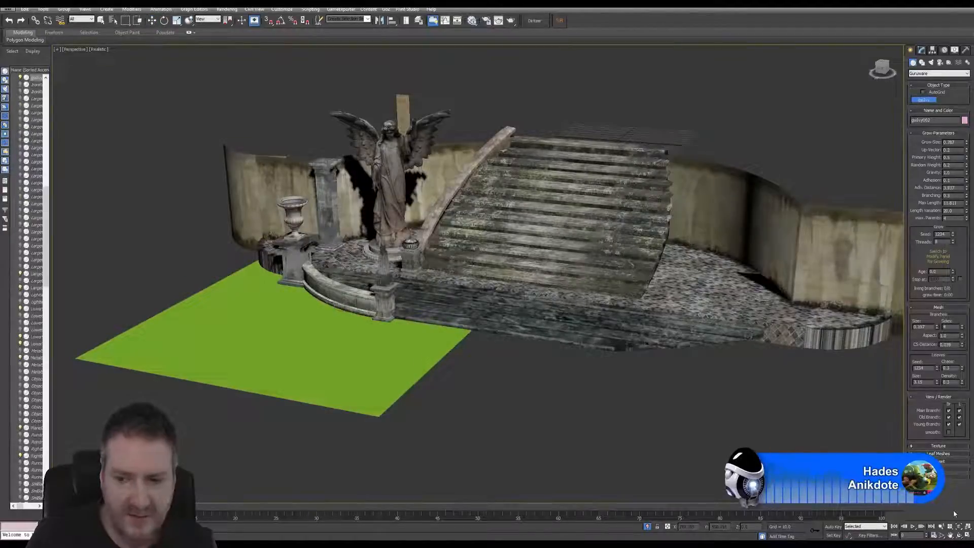
Try to move the gwIvy object onto the curved low wall in the perspective view, and check its placement from another angle.
left_click(959, 536)
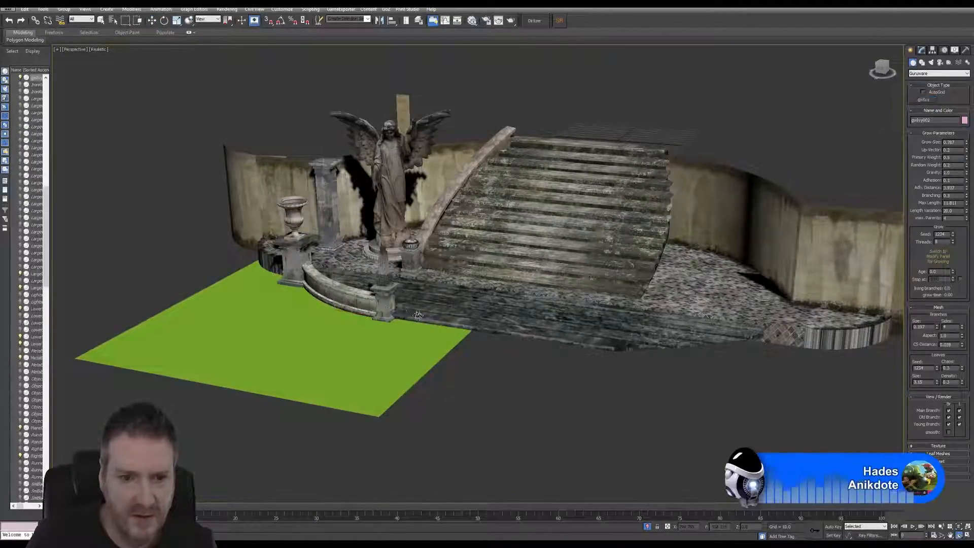
left_click_drag(460, 264, 495, 296)
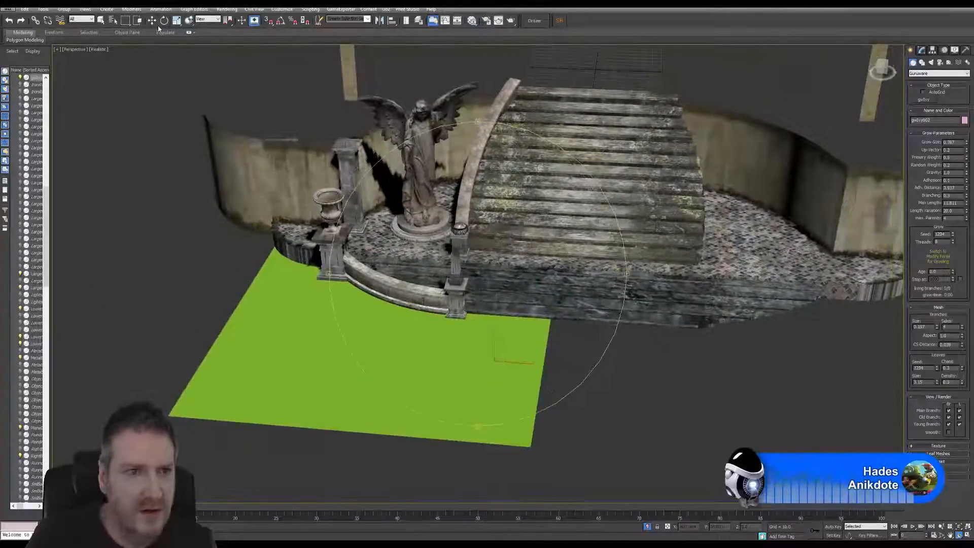
key("w")
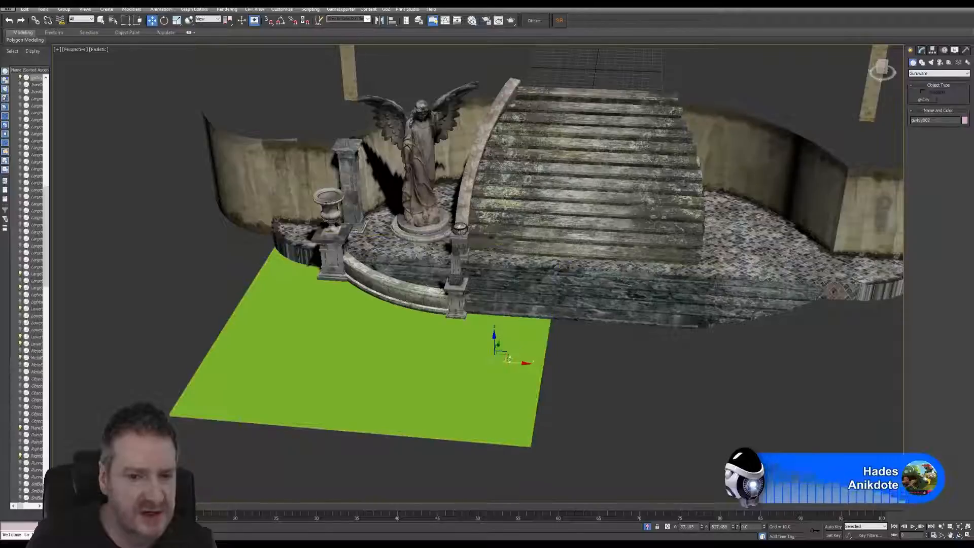
left_click_drag(495, 346, 394, 296)
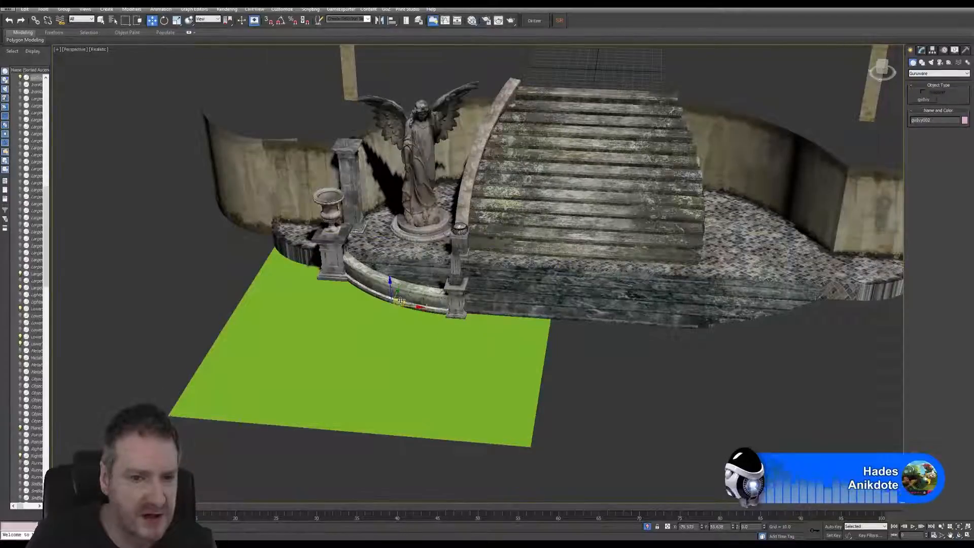
scroll(380, 301, "up", 5)
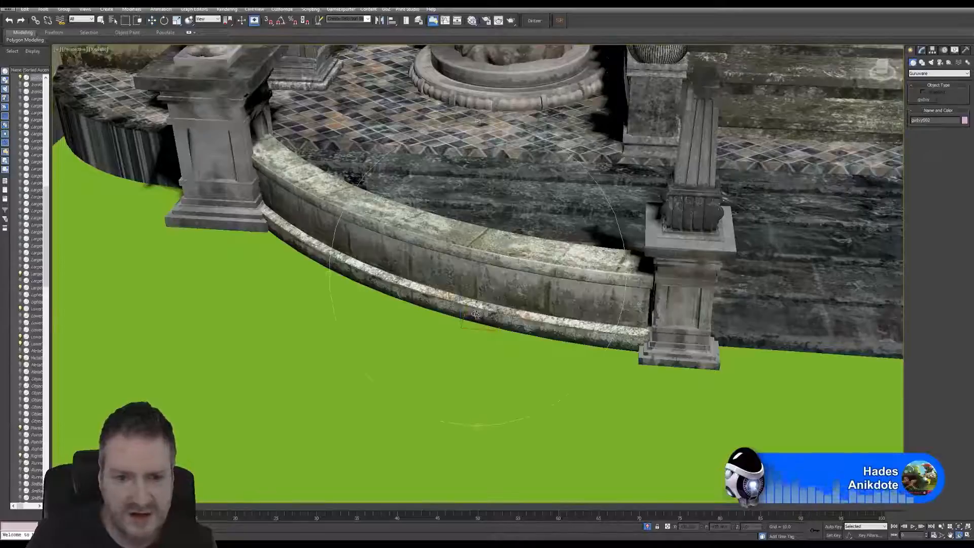
middle_click_drag(476, 315, 531, 343, "alt")
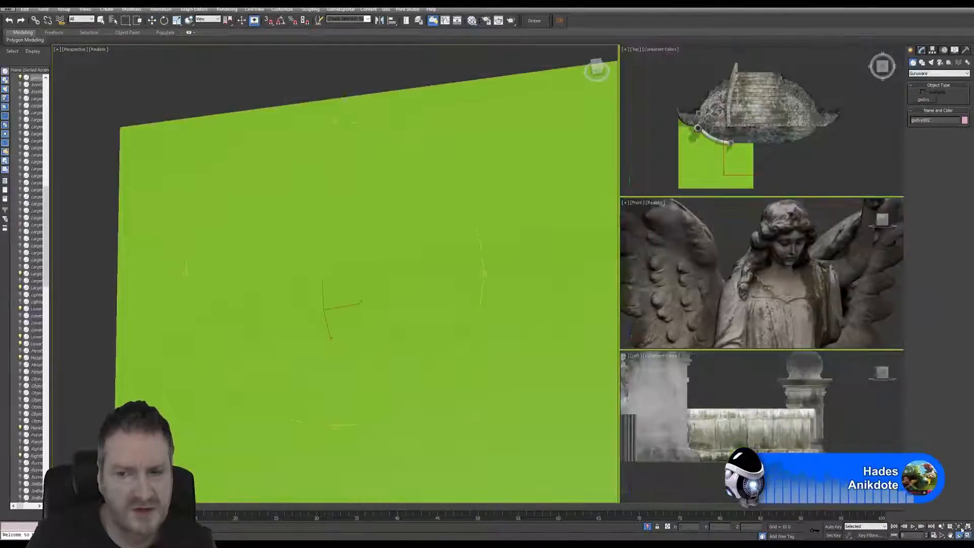
Move the gwIvy object in the maximized Top viewport onto the outer front edge of the curved low wall.
key("alt+w")
key("w")
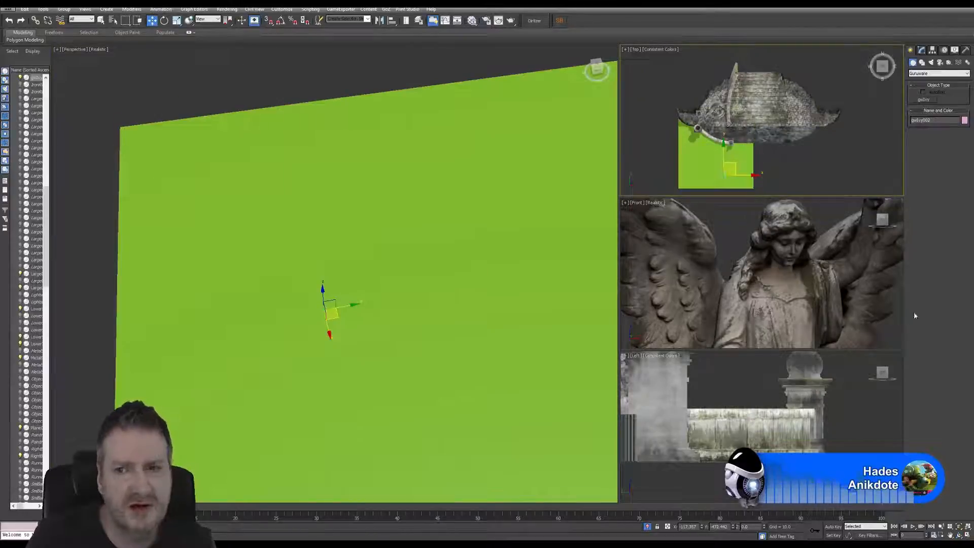
key("alt+w")
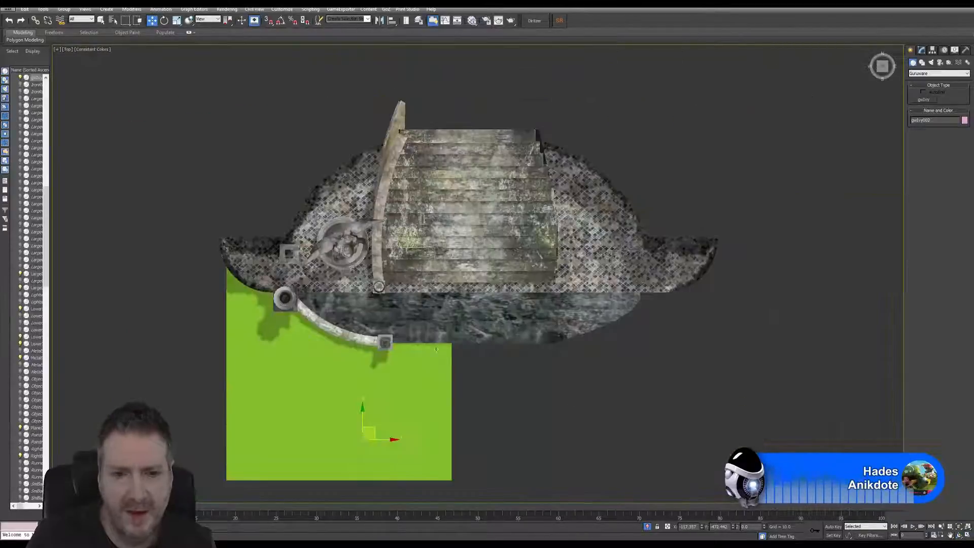
scroll(422, 353, "up", 5)
left_click_drag(422, 353, 387, 213)
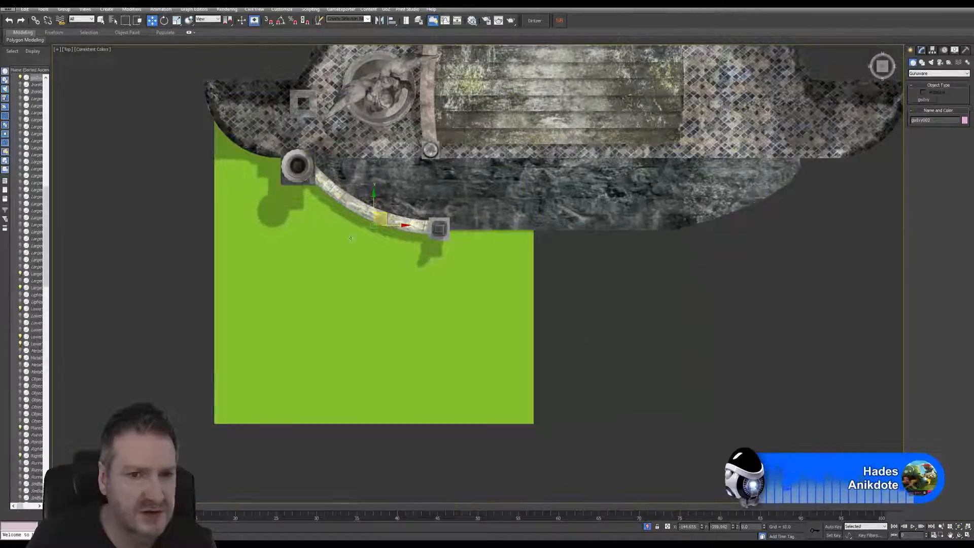
scroll(363, 232, "up", 15)
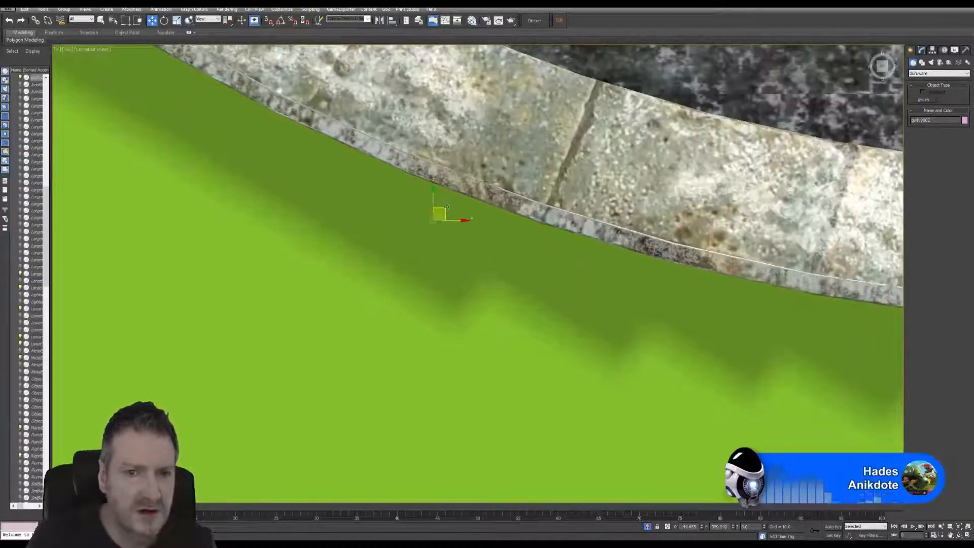
left_click_drag(446, 207, 461, 182)
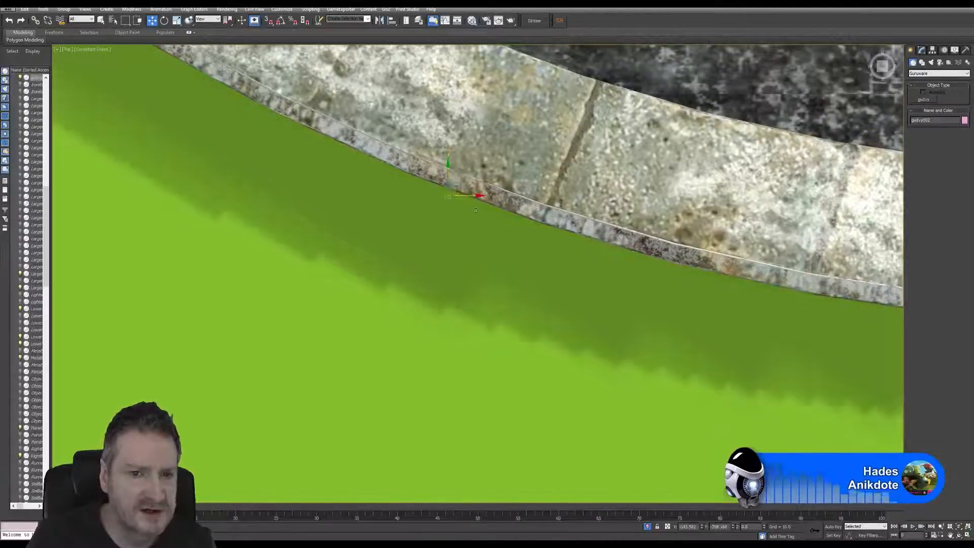
Lower the gwIvy object beside the curved low wall in the Perspective viewport to a Z of about -26.
key("alt+w")
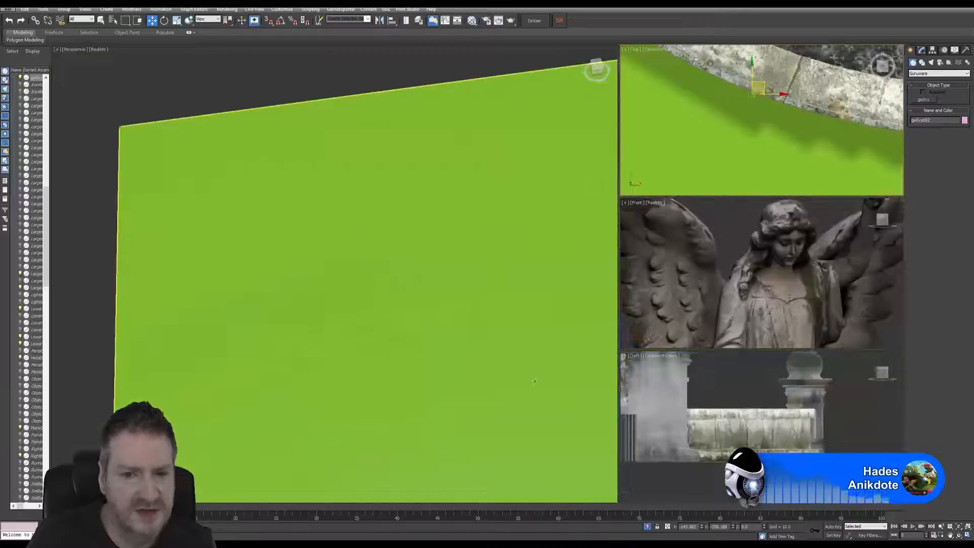
scroll(507, 310, "down", 6)
scroll(358, 268, "up", 4)
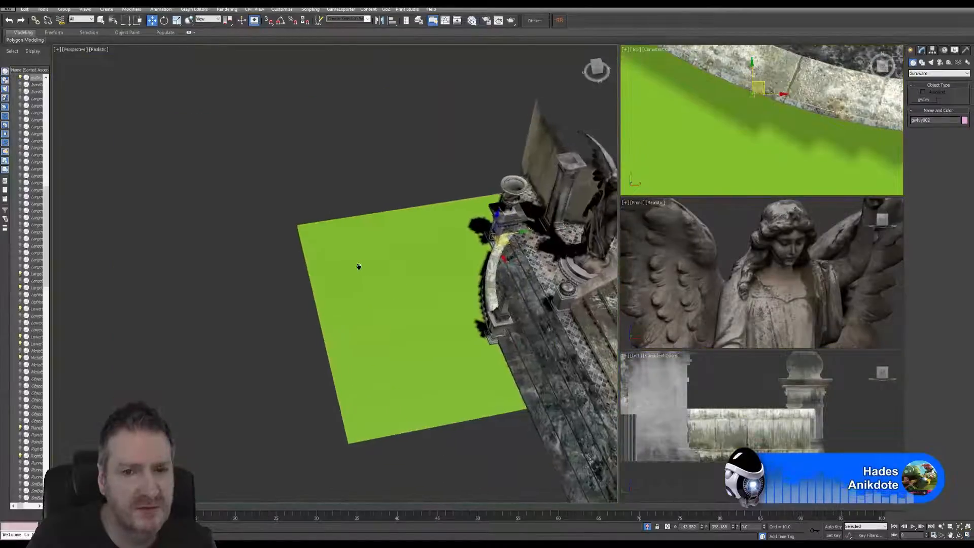
scroll(483, 236, "up", 5)
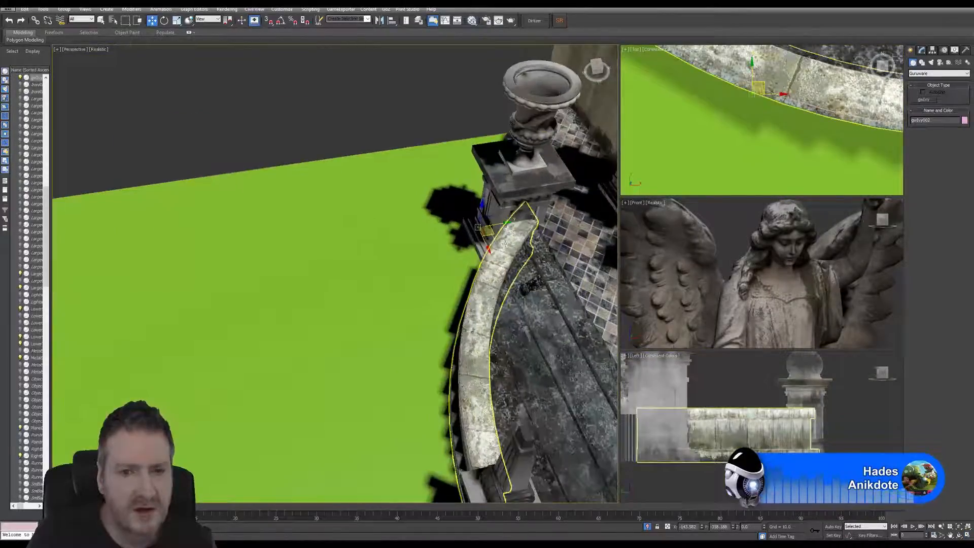
left_click_drag(482, 211, 479, 293)
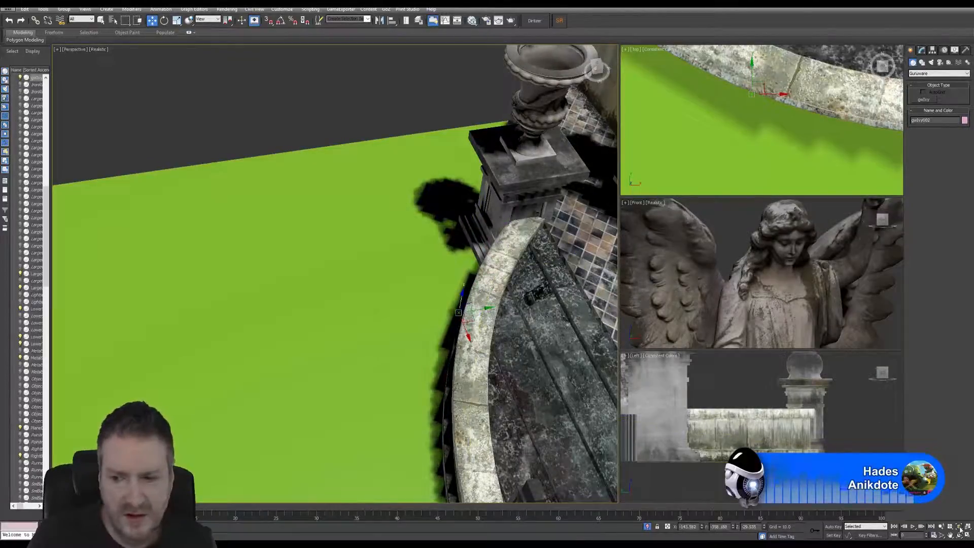
Lower the gwIvy object further, to a Z of about -74, at the base of the curved wall on the ground plane.
left_click(959, 527)
left_click(957, 535)
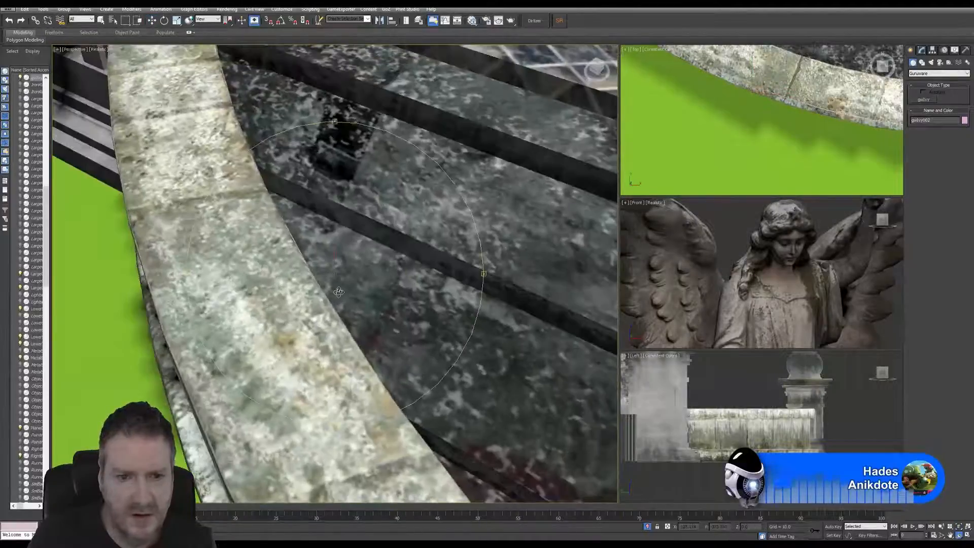
left_click_drag(348, 293, 429, 276)
key("w")
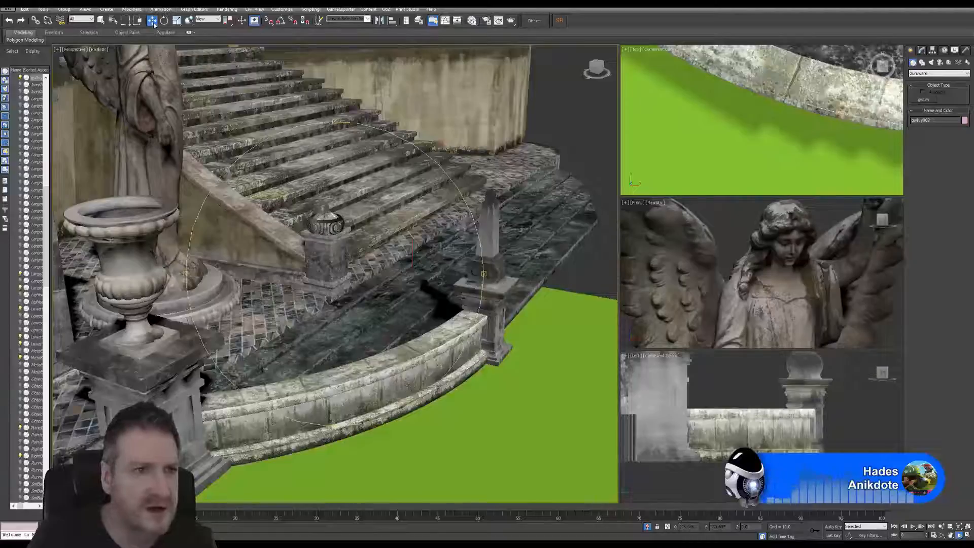
left_click(419, 252)
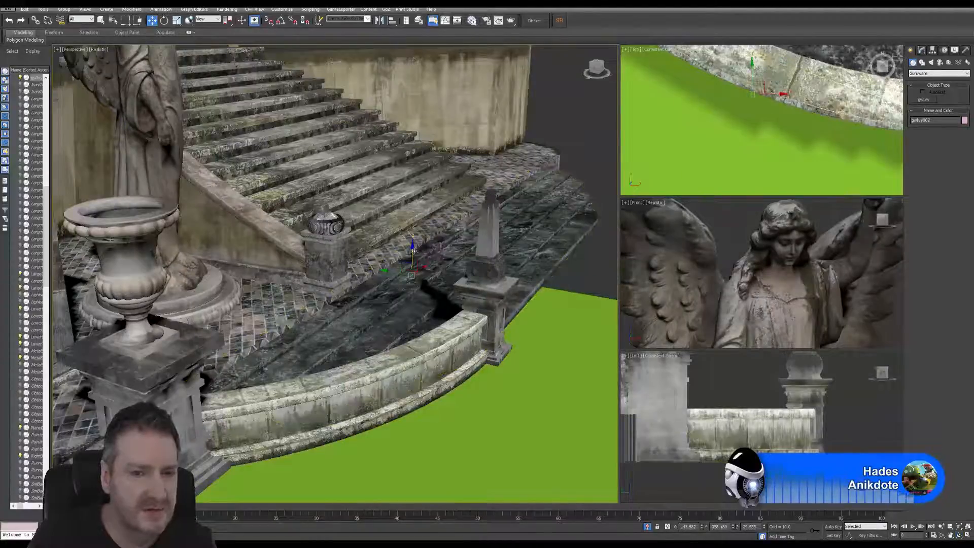
left_click_drag(413, 254, 418, 384)
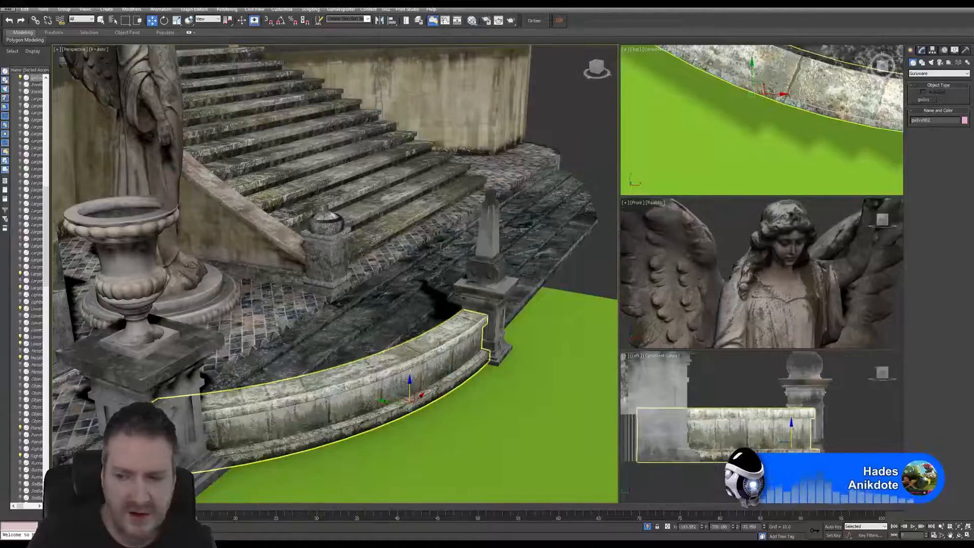
middle_click_drag(439, 348, 426, 298, "alt")
middle_click_drag(436, 223, 425, 266)
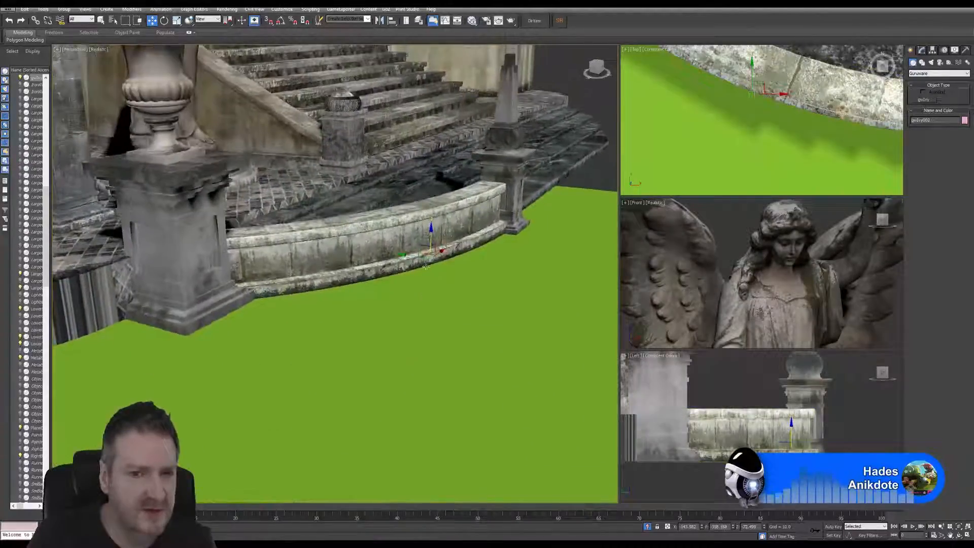
scroll(427, 267, "up", 5)
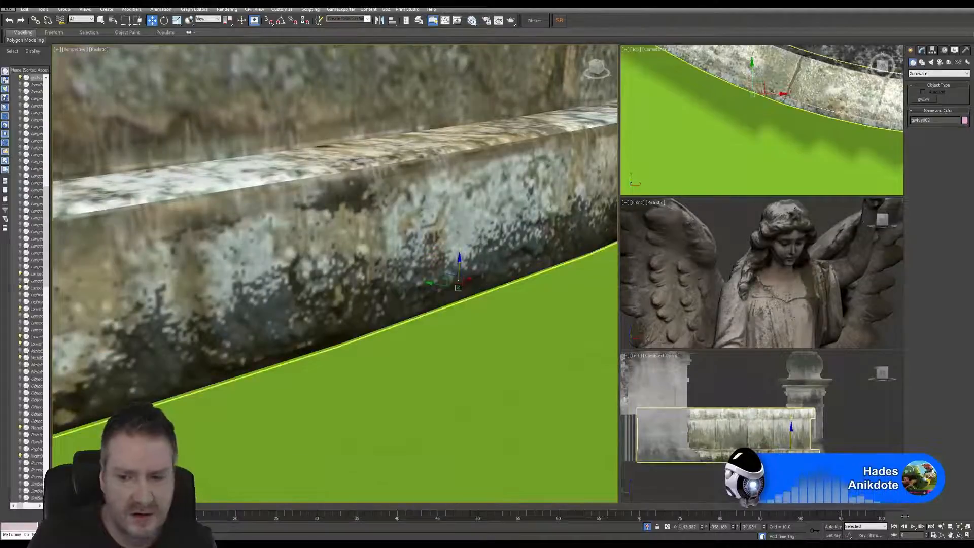
left_click(959, 536)
left_click_drag(333, 275, 362, 271)
left_click_drag(315, 234, 368, 311)
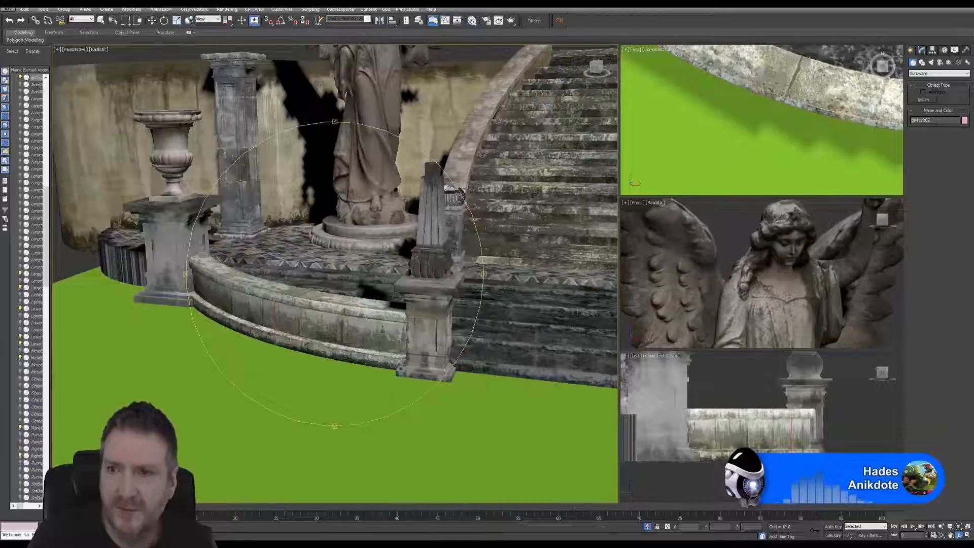
Open the gwIvy object's modify parameters and look through its growth, mesh and leaf settings.
left_click(922, 51)
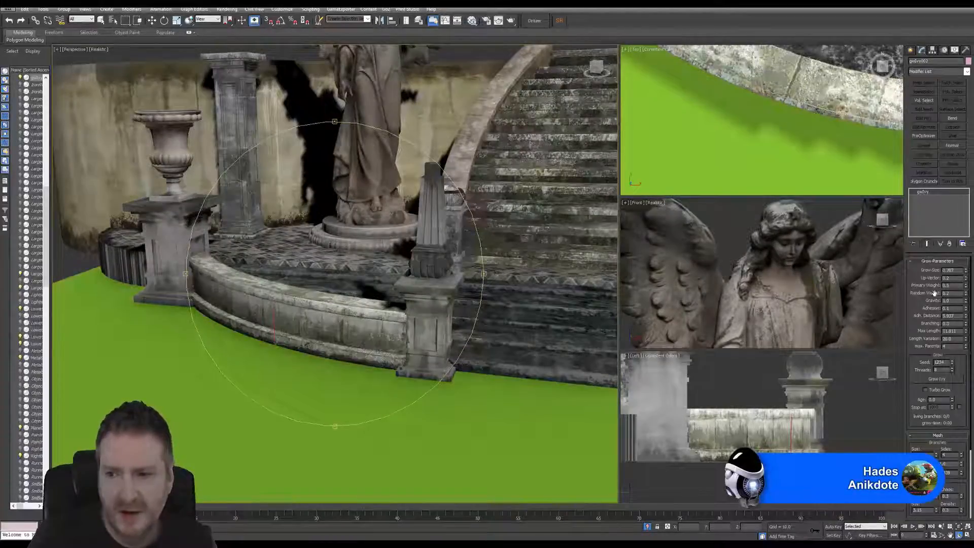
scroll(930, 327, "down", 5)
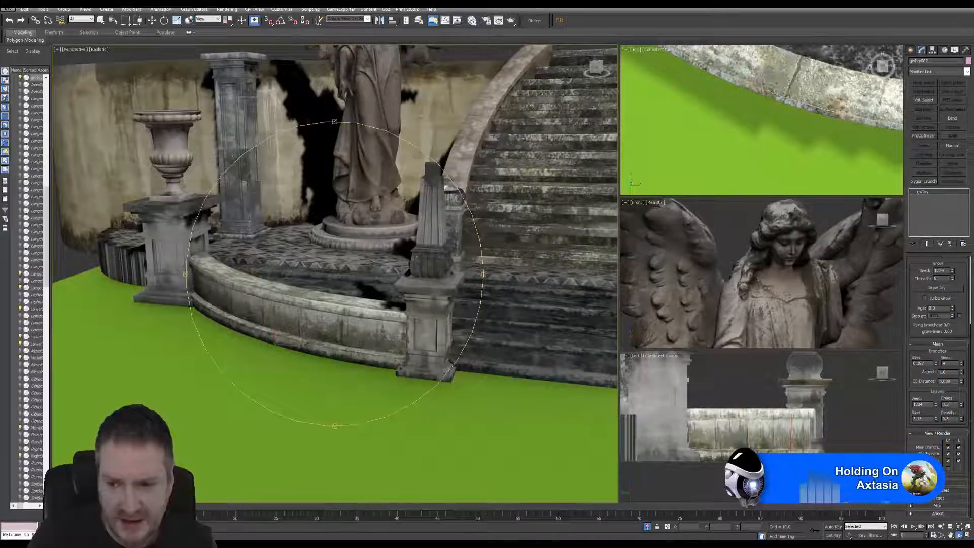
middle_click_drag(532, 425, 379, 378)
scroll(380, 379, "down", 3)
middle_click_drag(419, 343, 400, 338)
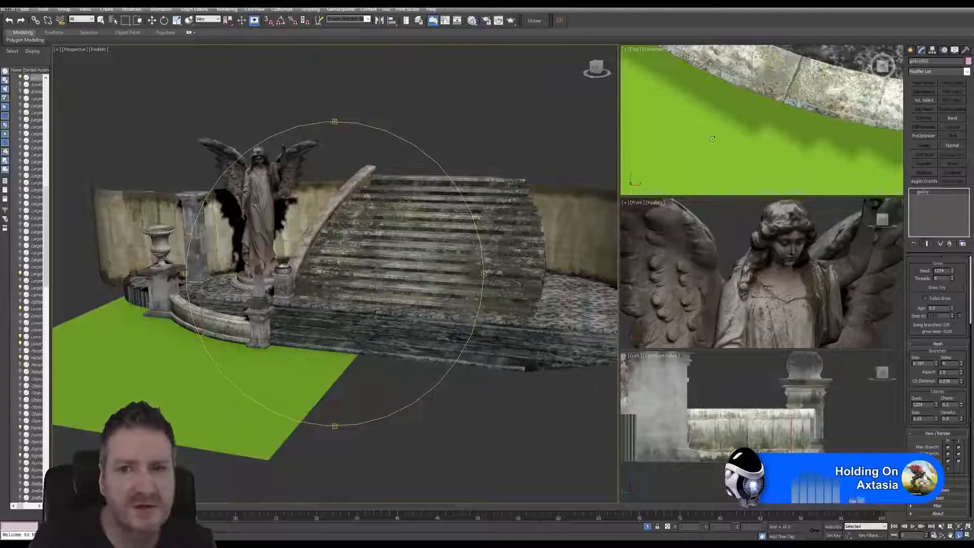
Select all isolated staircase pieces and the ground plane in the Top viewport, and end the isolation.
scroll(711, 139, "down", 10)
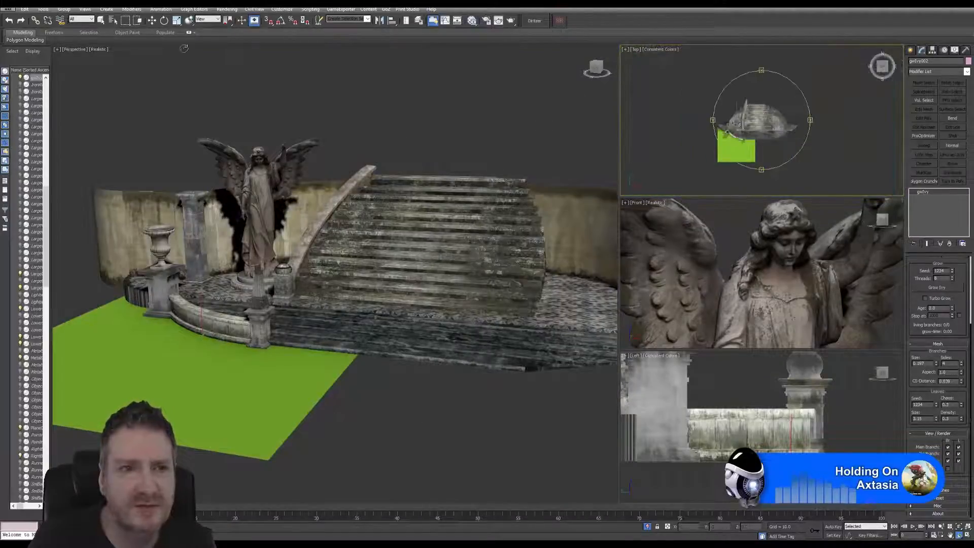
left_click(101, 20)
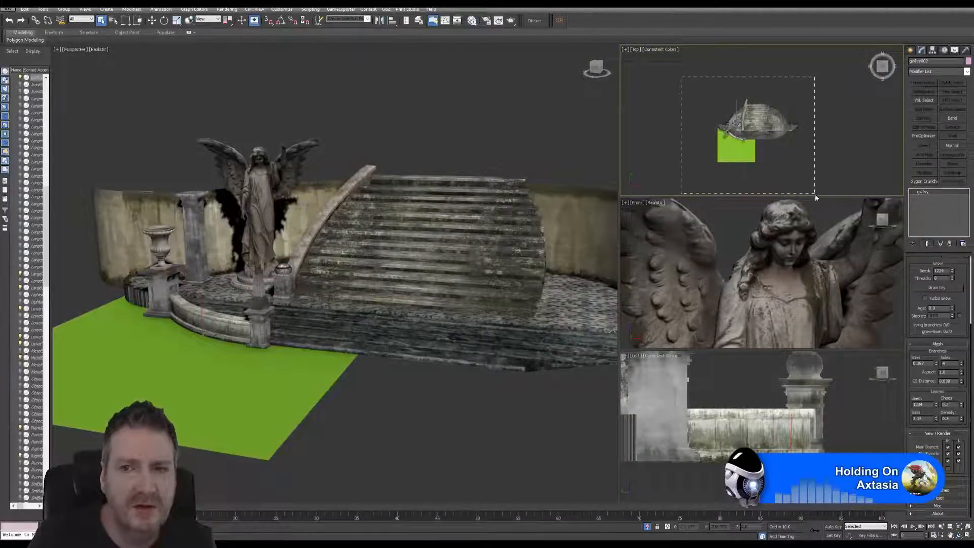
left_click_drag(814, 193, 814, 194)
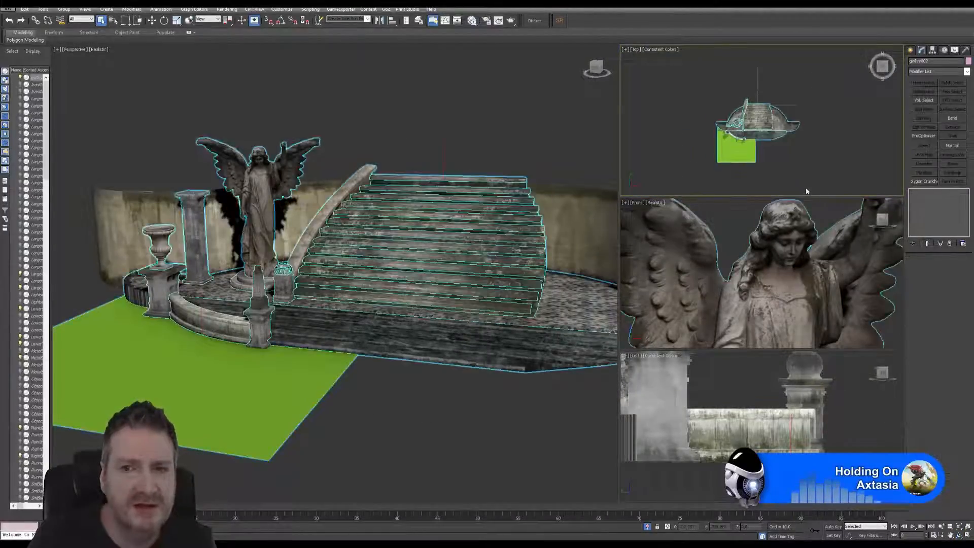
left_click(43, 9)
left_click(67, 92)
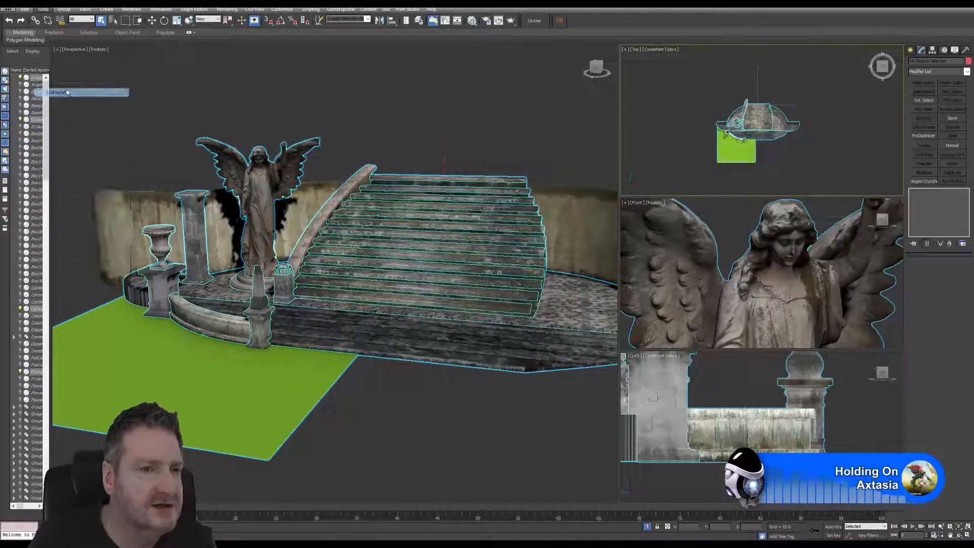
Add the three small objects in front of the stairs to the selection and isolate the whole selection.
middle_click_drag(533, 450, 412, 414, "alt")
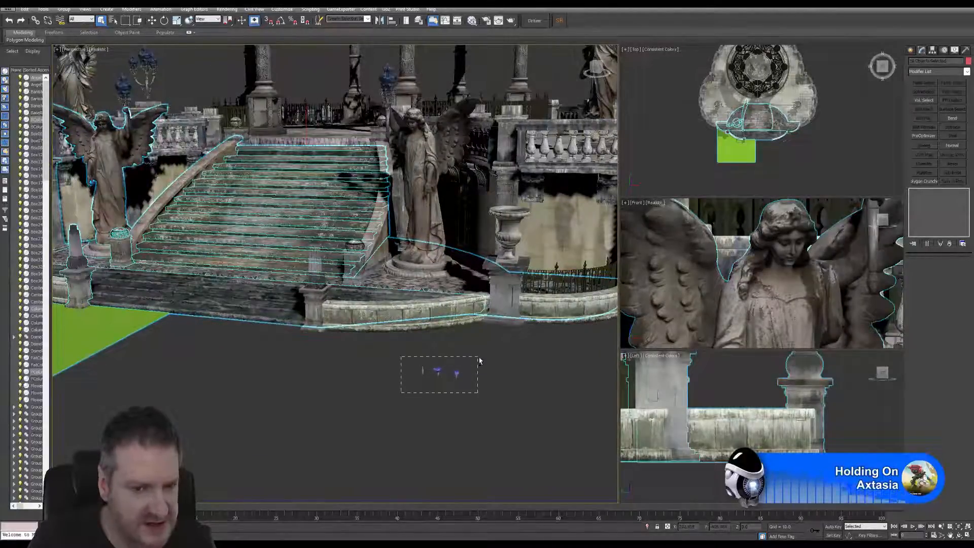
left_click_drag(478, 360, 478, 360, "ctrl")
left_click(43, 9)
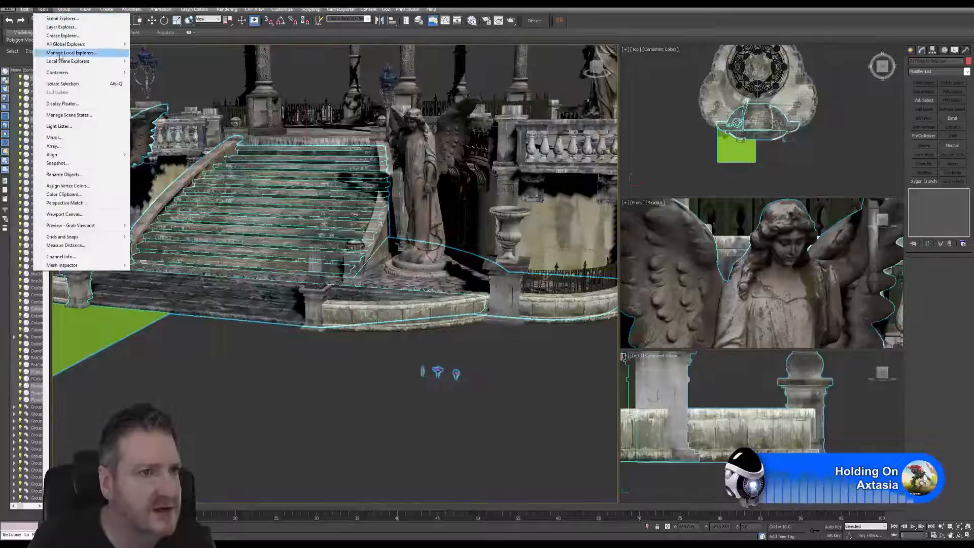
left_click(72, 83)
Clear the selection and select the gwIvy object at the base of the curved low wall.
scroll(408, 346, "up", 6)
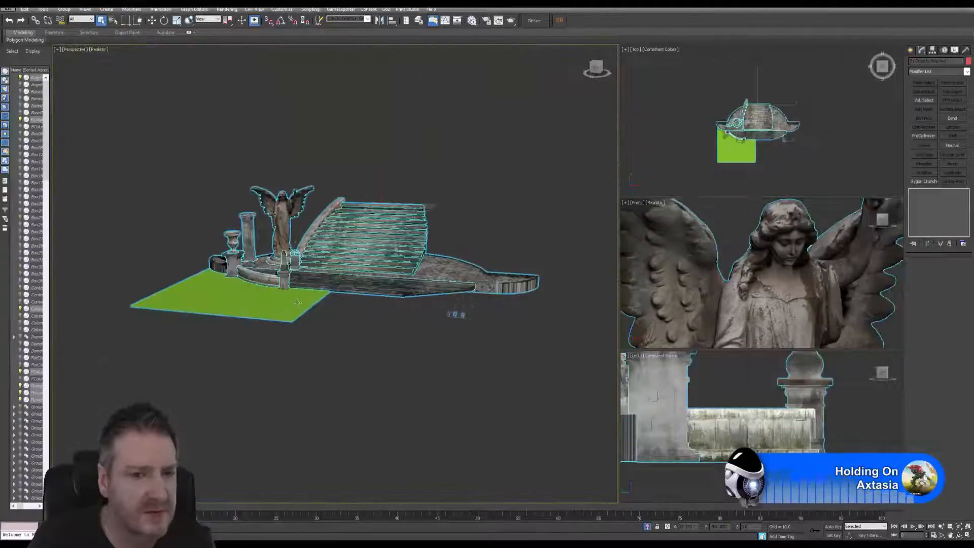
left_click(405, 347)
scroll(206, 240, "up", 8)
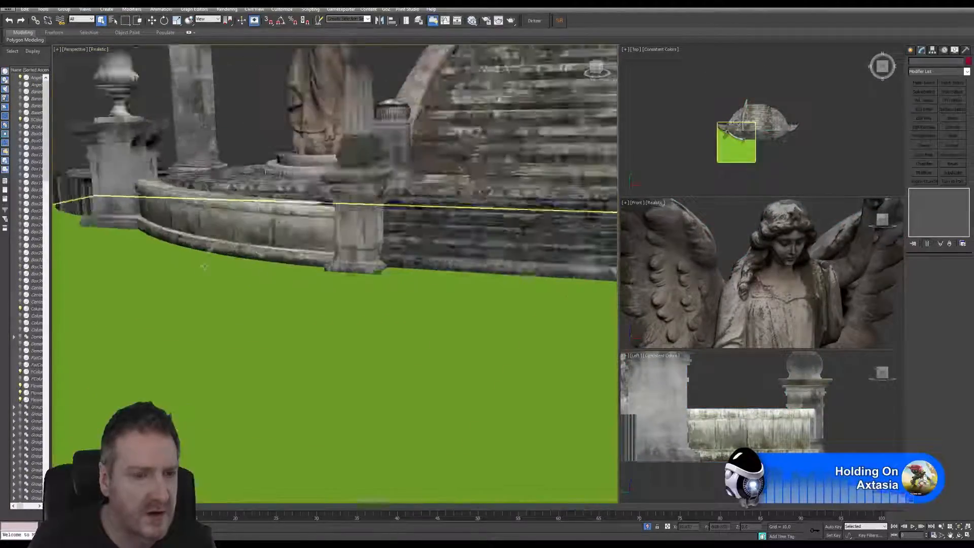
left_click(206, 239)
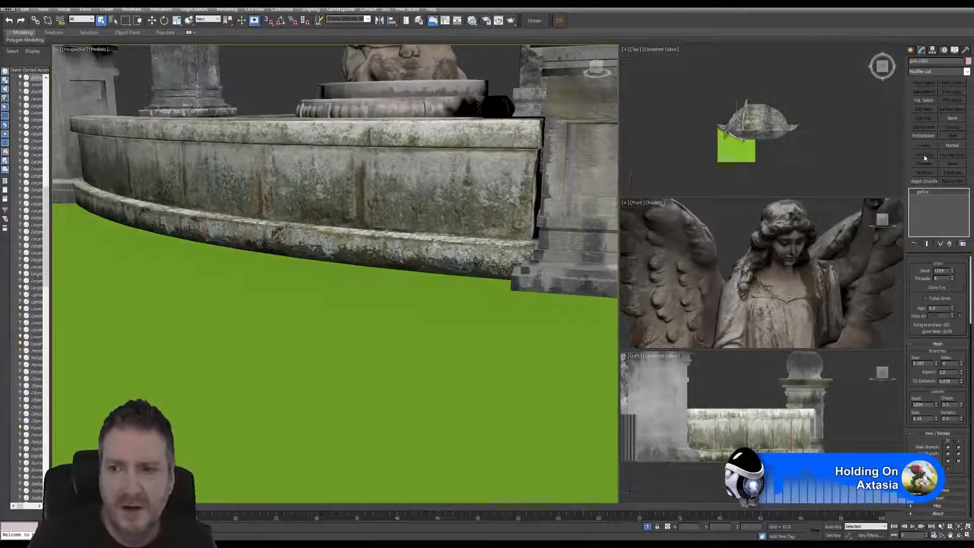
Select the three small flower objects in front of the stairs and zoom in on them in the Perspective viewport.
scroll(375, 261, "down", 5)
middle_click_drag(542, 284, 342, 303)
scroll(342, 303, "up", 4)
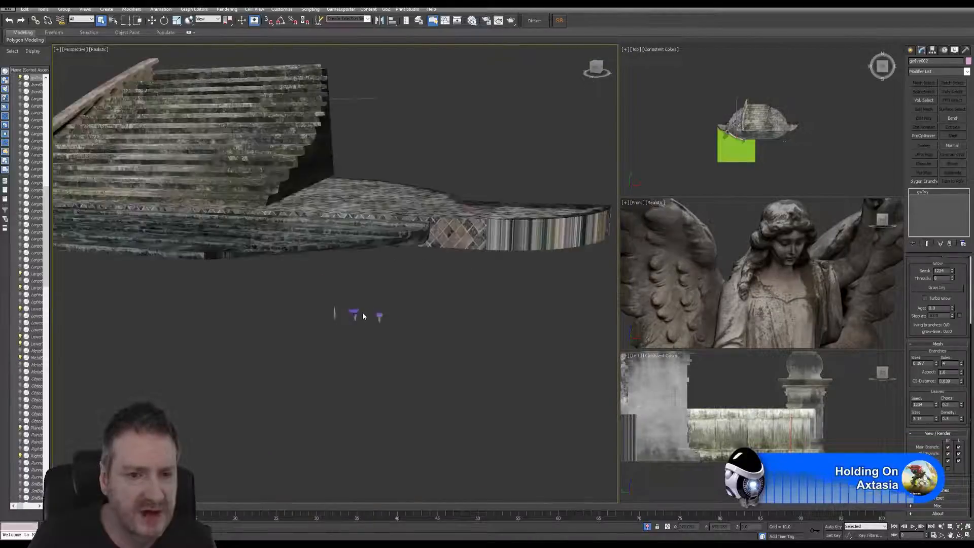
left_click_drag(294, 289, 410, 337)
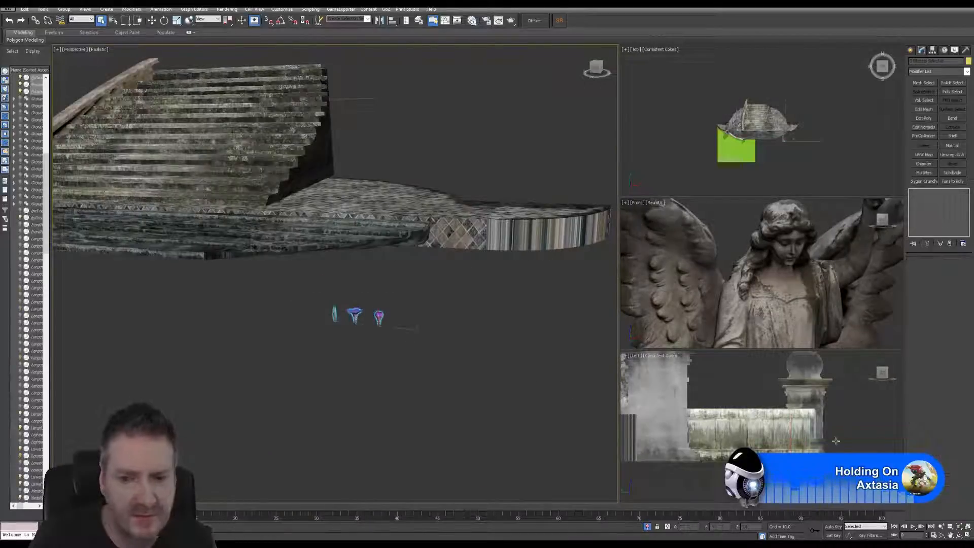
left_click(959, 526)
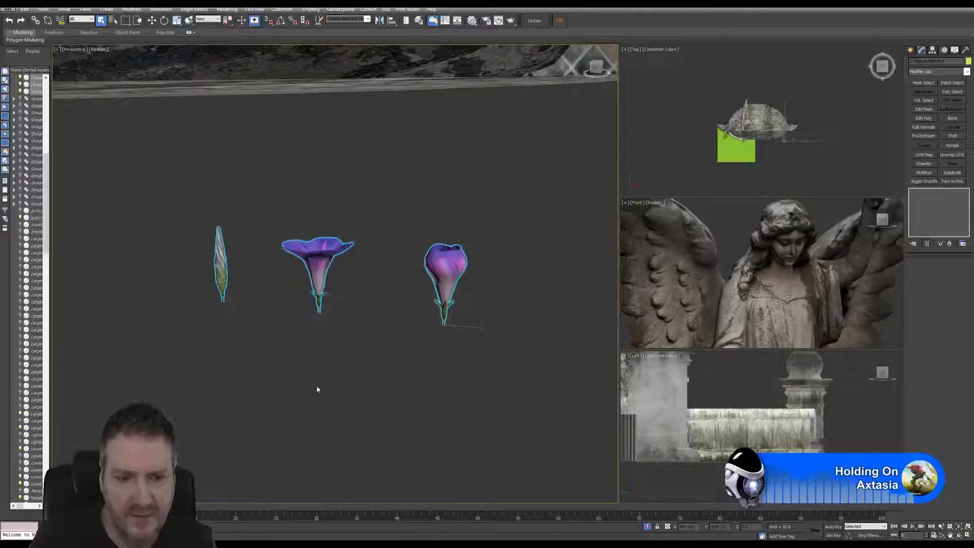
Reselect the gwIvy object at the base of the curved low wall.
scroll(320, 389, "down", 5)
middle_click_drag(273, 308, 500, 318)
middle_click_drag(160, 286, 406, 299)
left_click(170, 263)
left_click(170, 263)
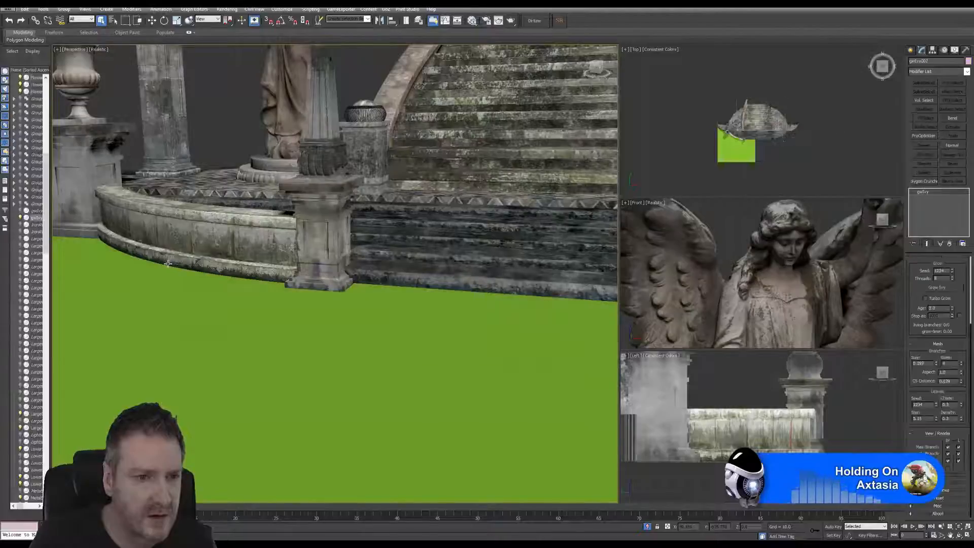
Assign the flower bud, open flower and closed flower objects as the ivy's first, second and third leaf meshes.
middle_click_drag(550, 333, 309, 300)
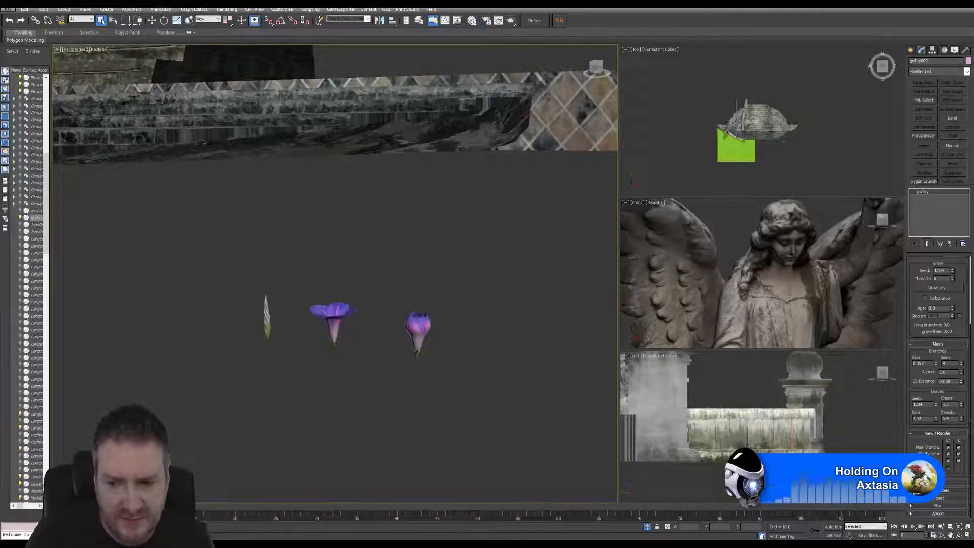
scroll(924, 443, "down", 5)
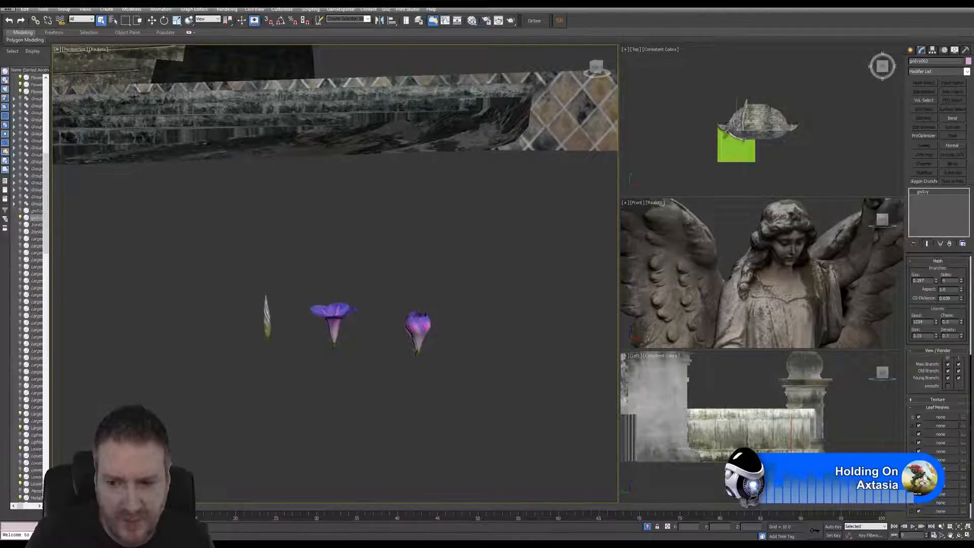
left_click(941, 417)
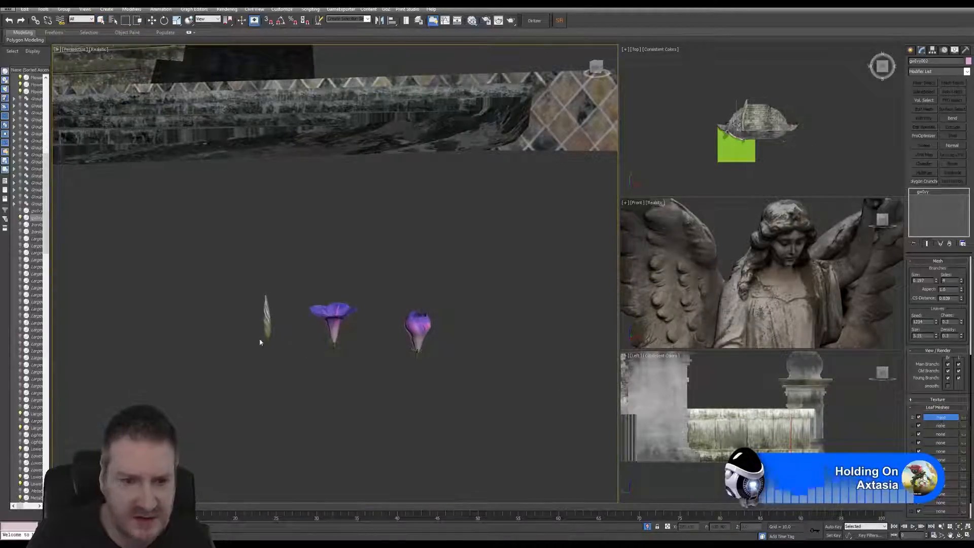
left_click(266, 324)
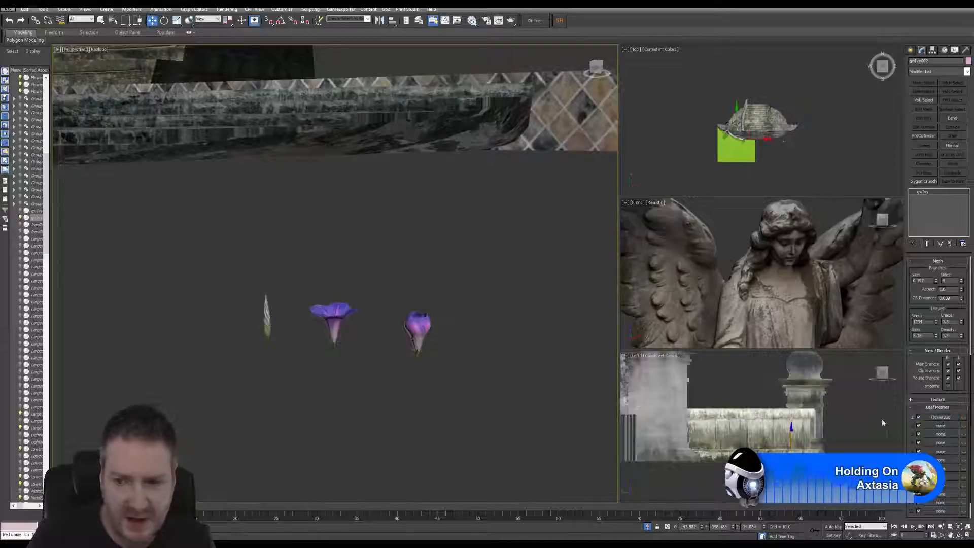
left_click(941, 426)
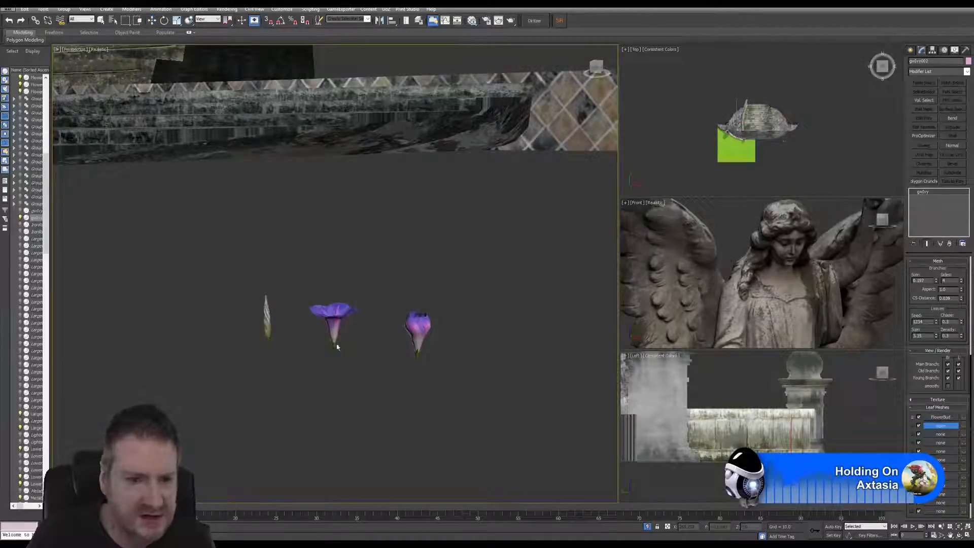
left_click(336, 323)
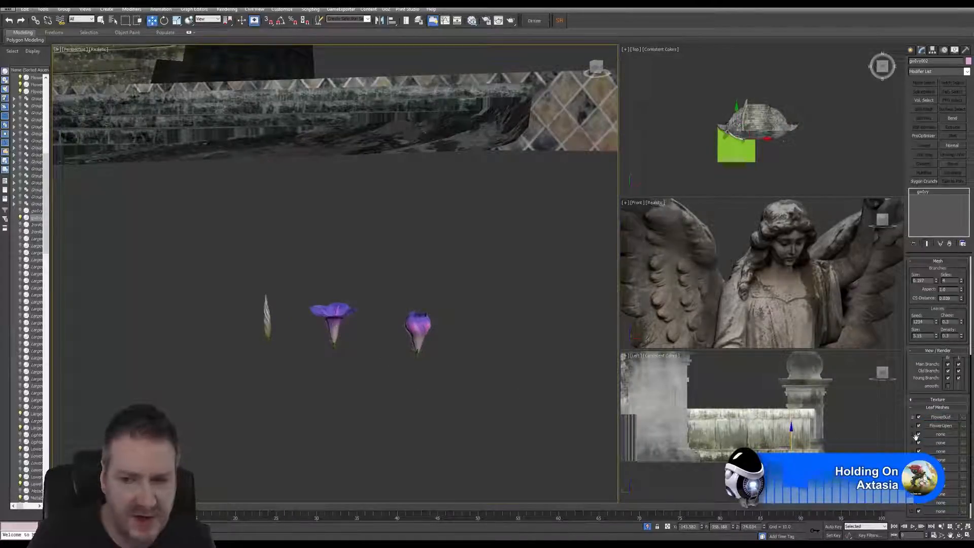
left_click(941, 434)
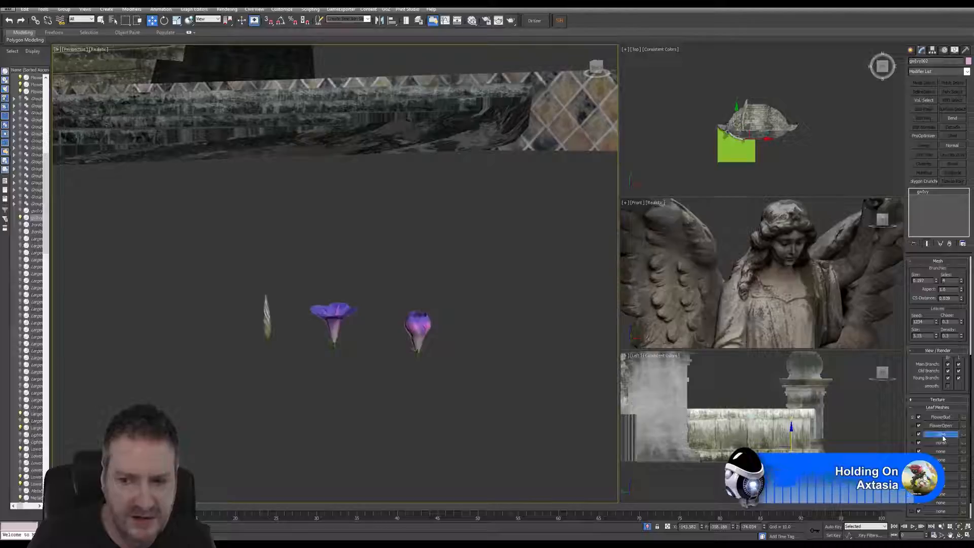
left_click(418, 329)
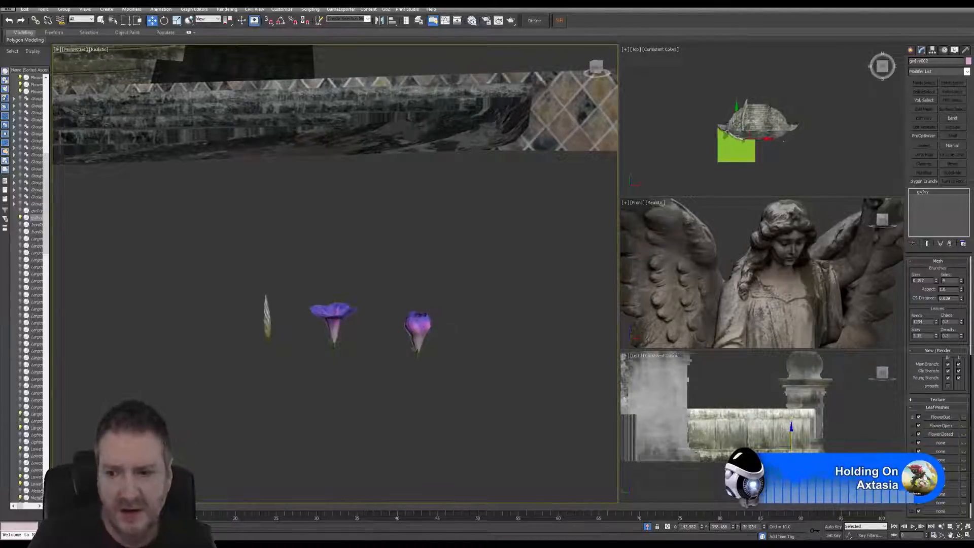
Set the number of leaf materials to 6 in the ivy's texture settings.
scroll(926, 362, "up", 5)
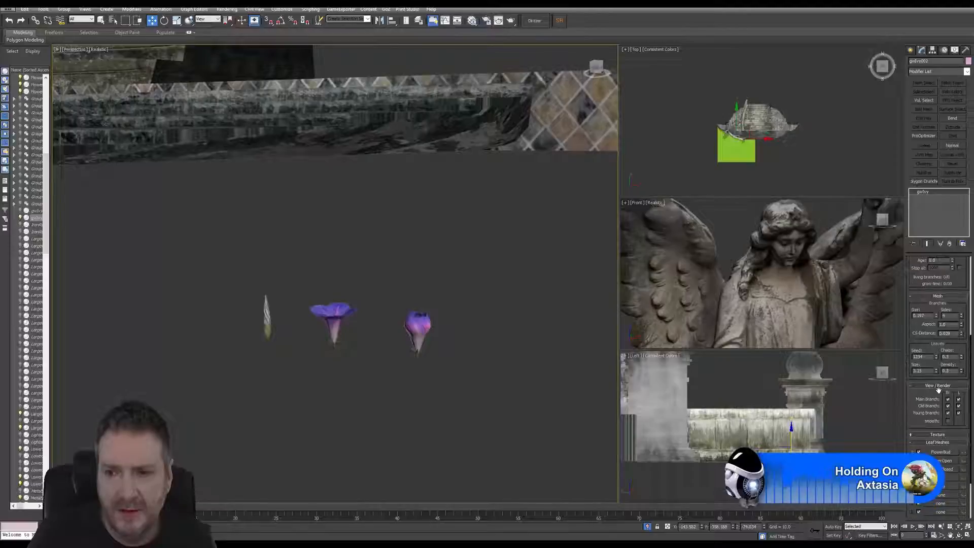
scroll(944, 390, "up", 3)
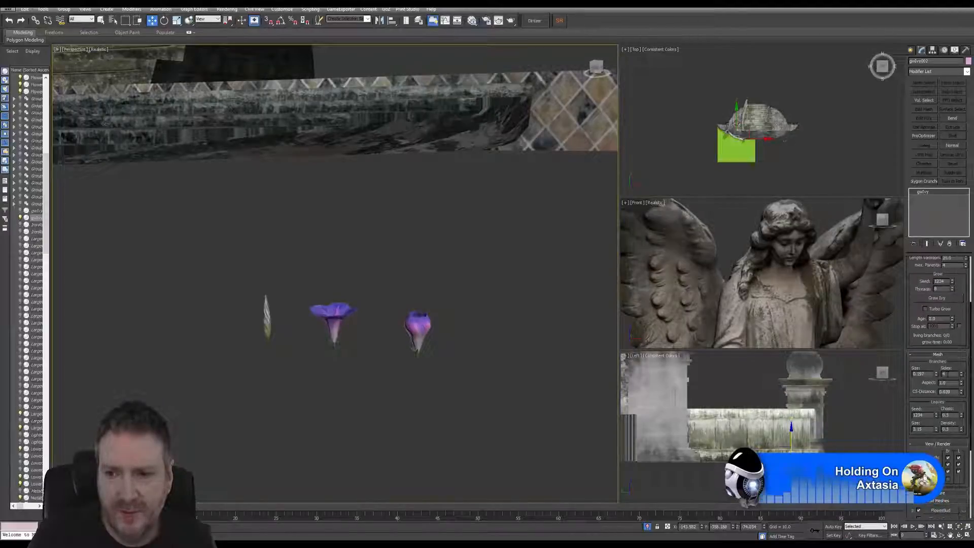
scroll(952, 428, "down", 2)
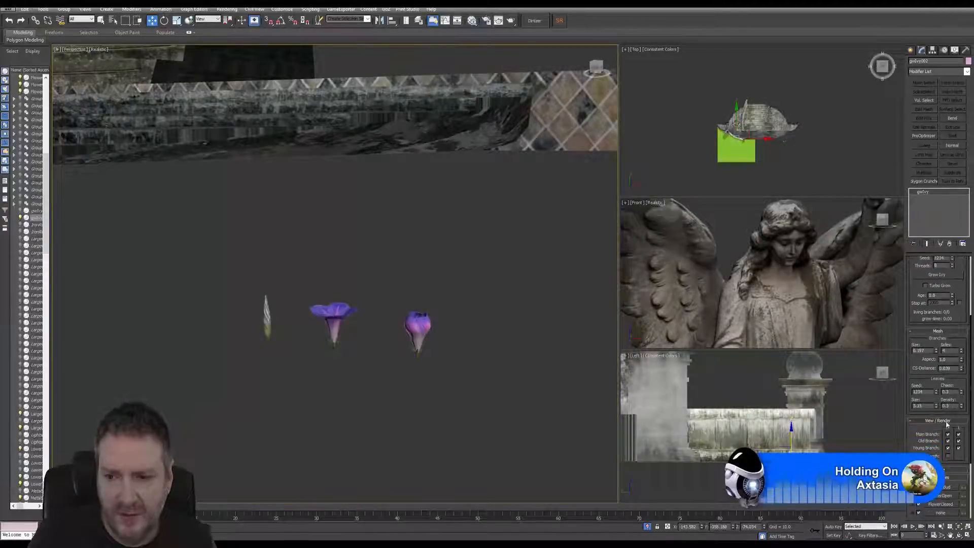
scroll(935, 430, "down", 8)
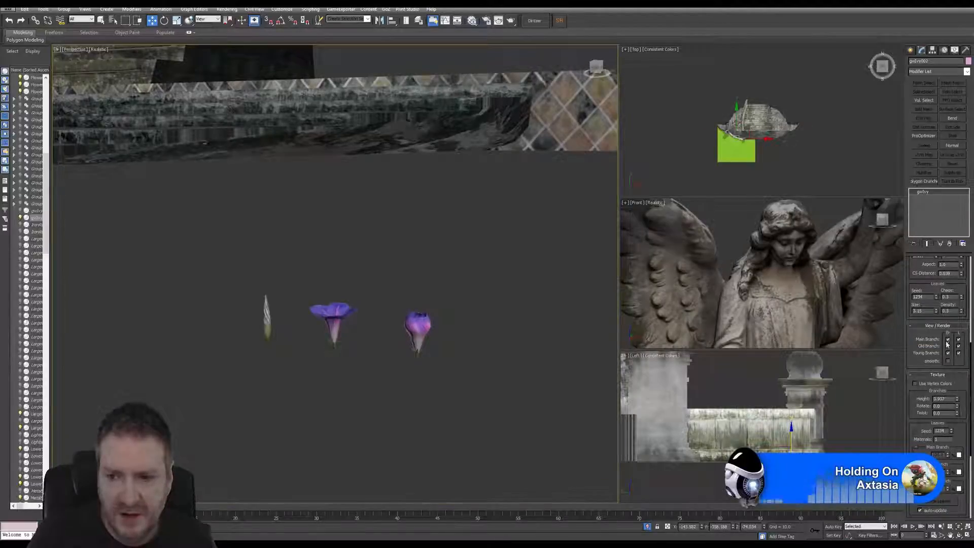
scroll(957, 417, "down", 1)
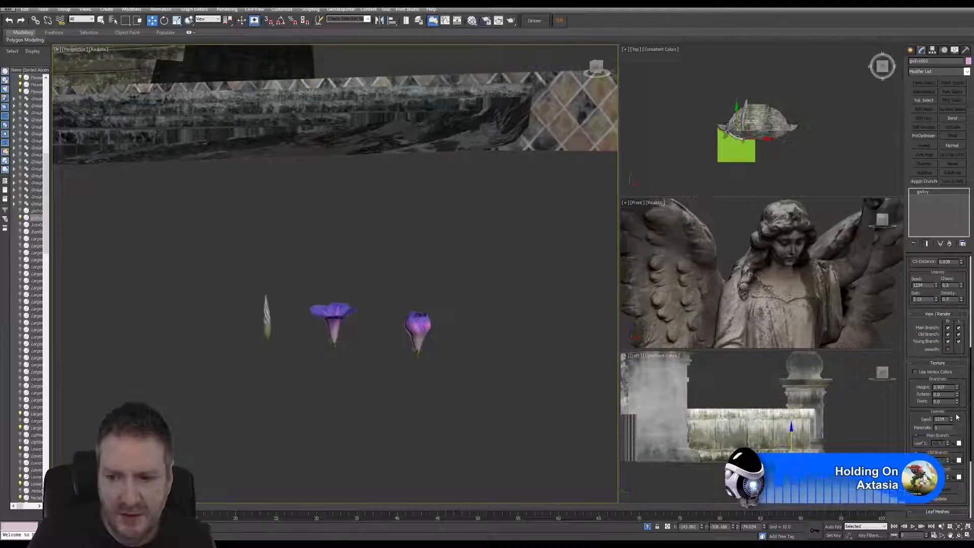
scroll(957, 417, "down", 1)
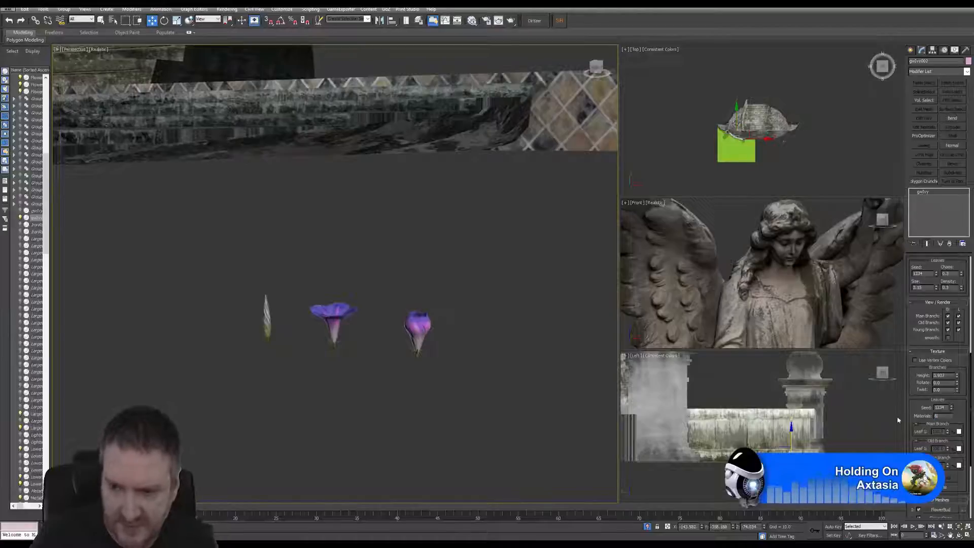
key("Return")
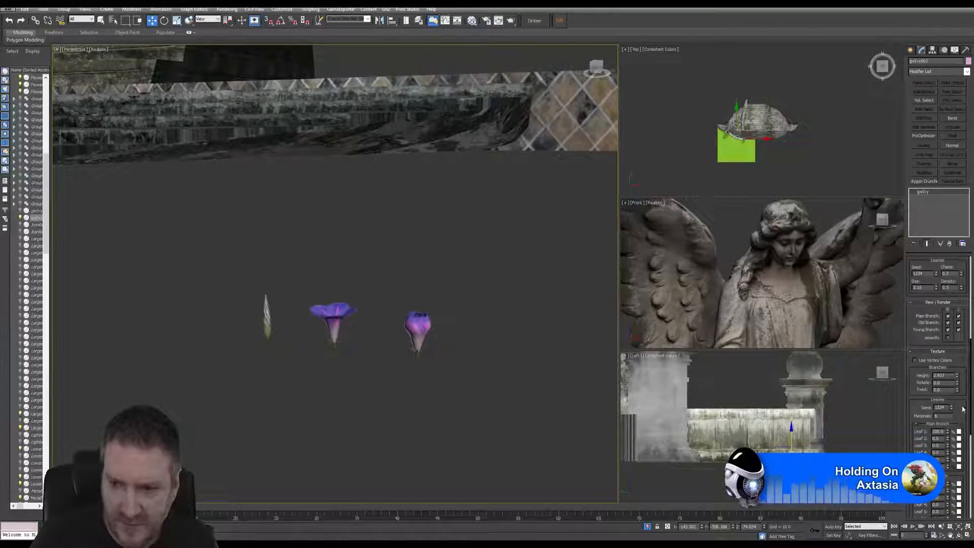
Set the Old Branch leaf percentages to 10 for Leaf 1, 20 for Leaf 2, 10 for Leaf 3 and 20 for Leaf 4.
scroll(960, 399, "down", 4)
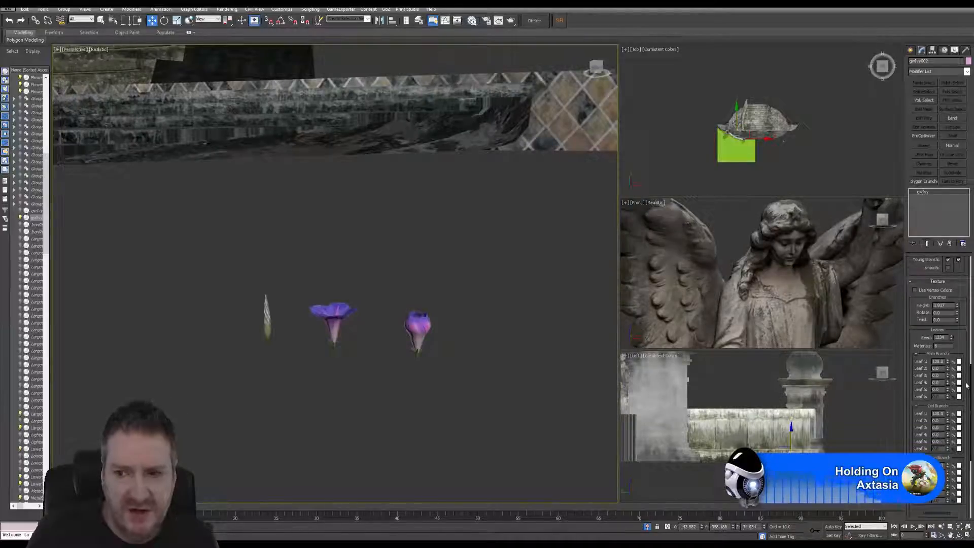
scroll(958, 390, "down", 3)
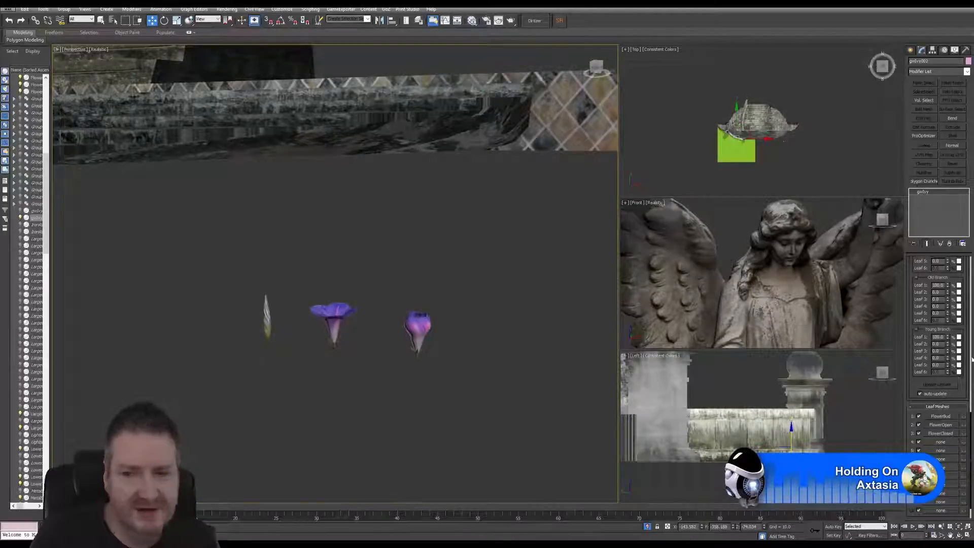
scroll(972, 359, "up", 1)
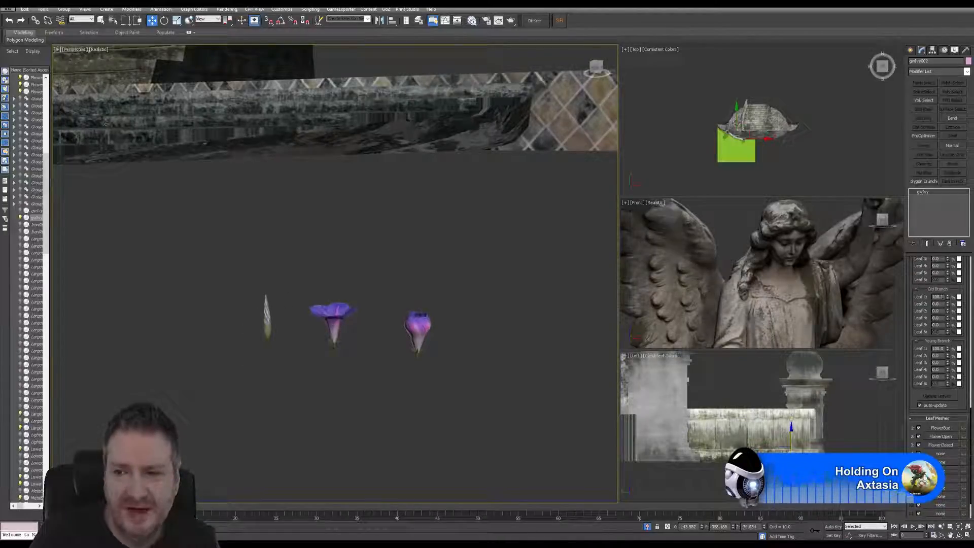
double_click(938, 297)
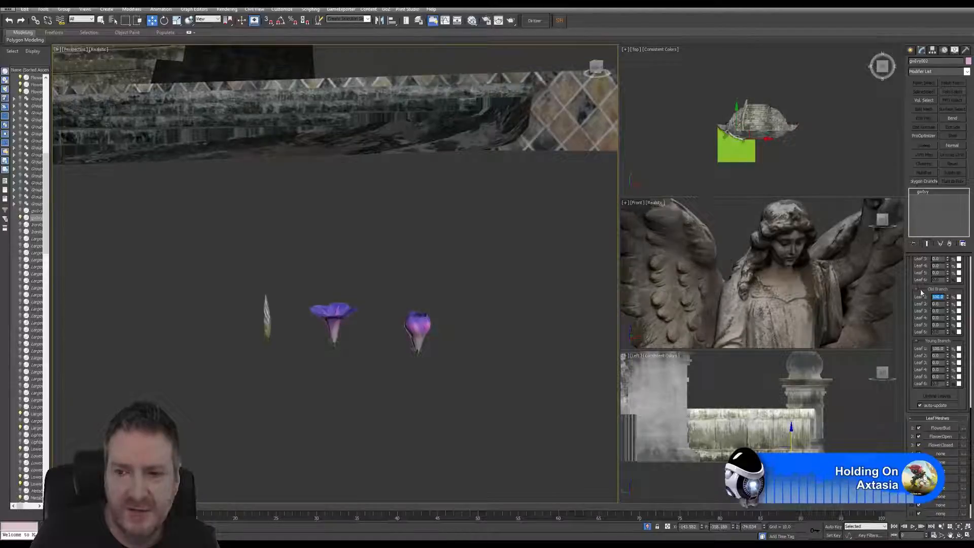
type("10")
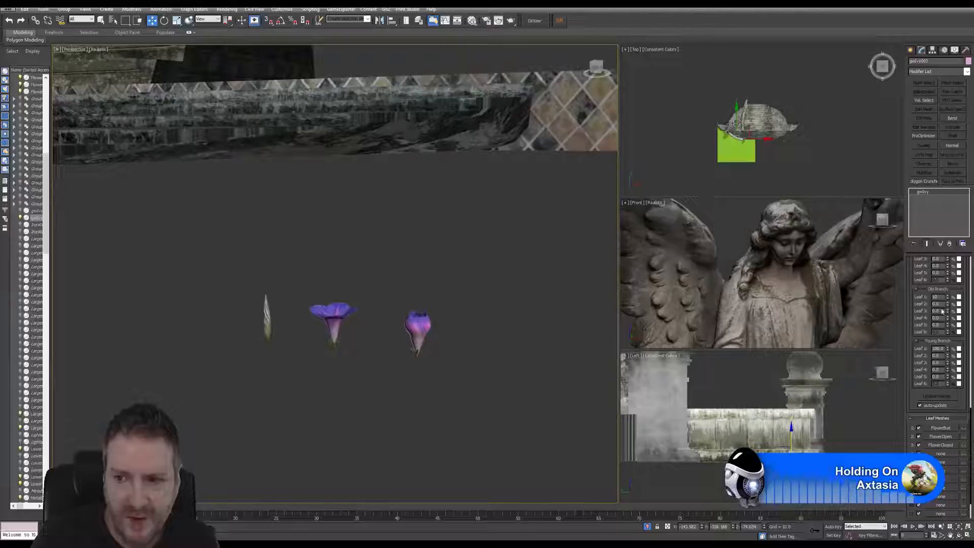
key("Tab")
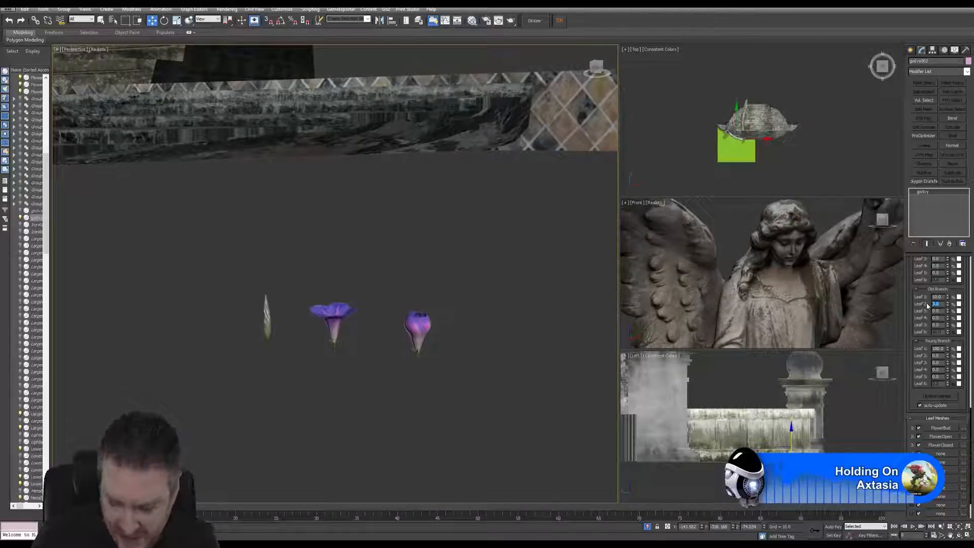
type("2")
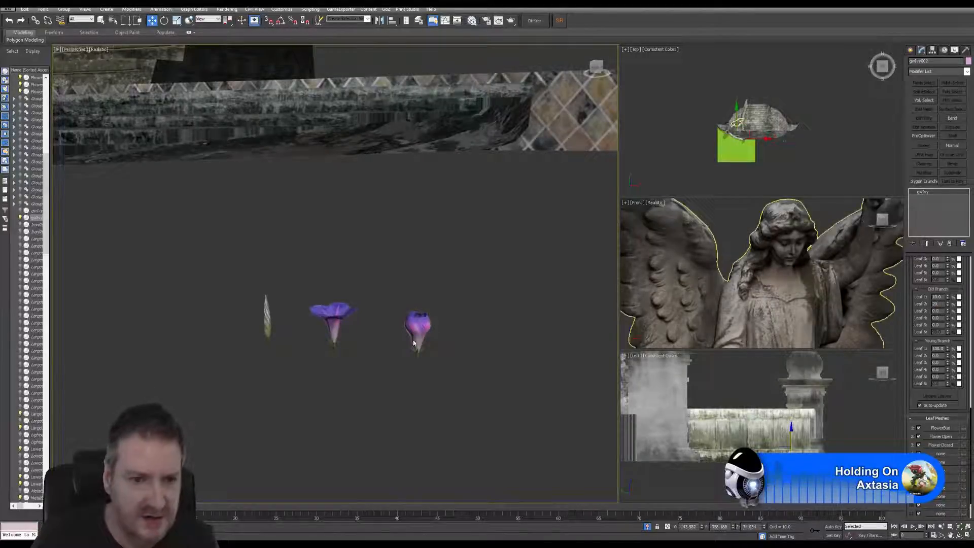
type("0")
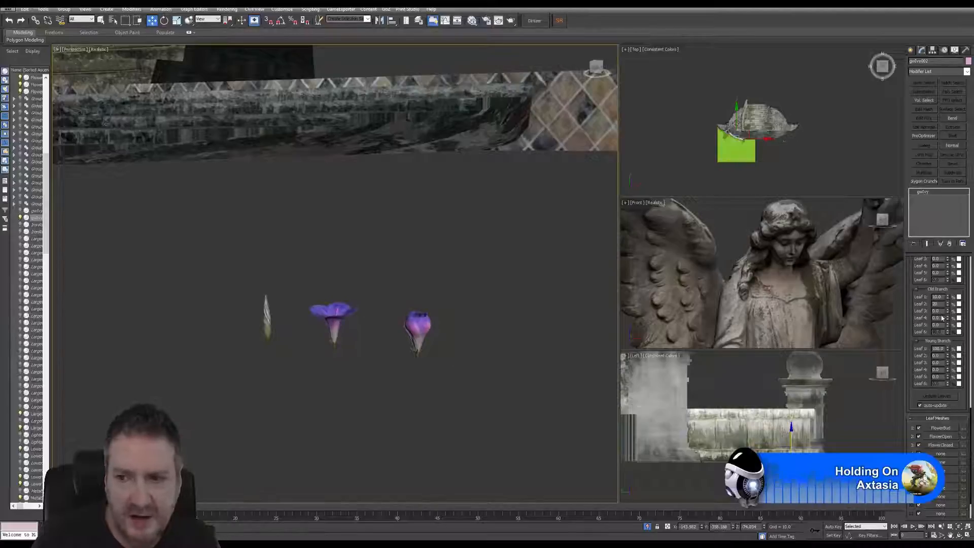
key("Tab")
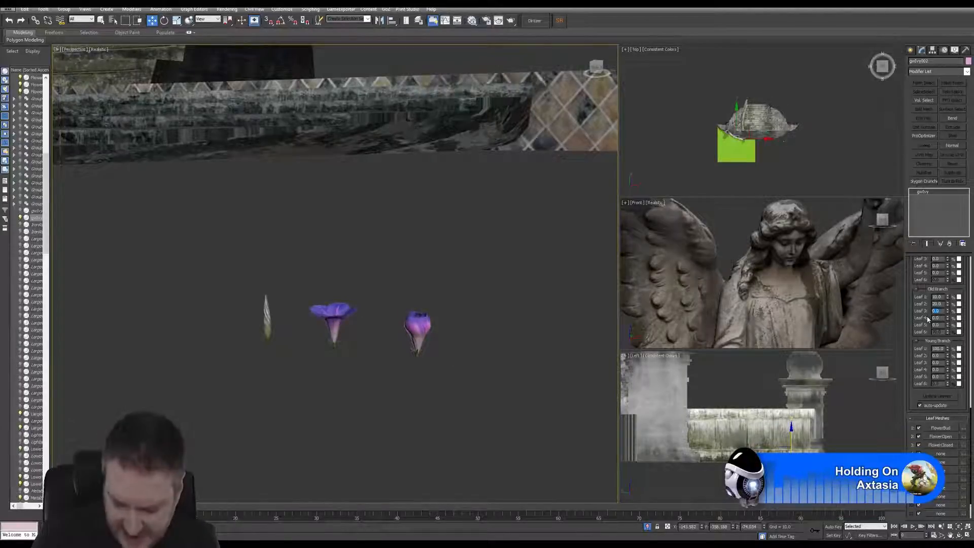
type("10")
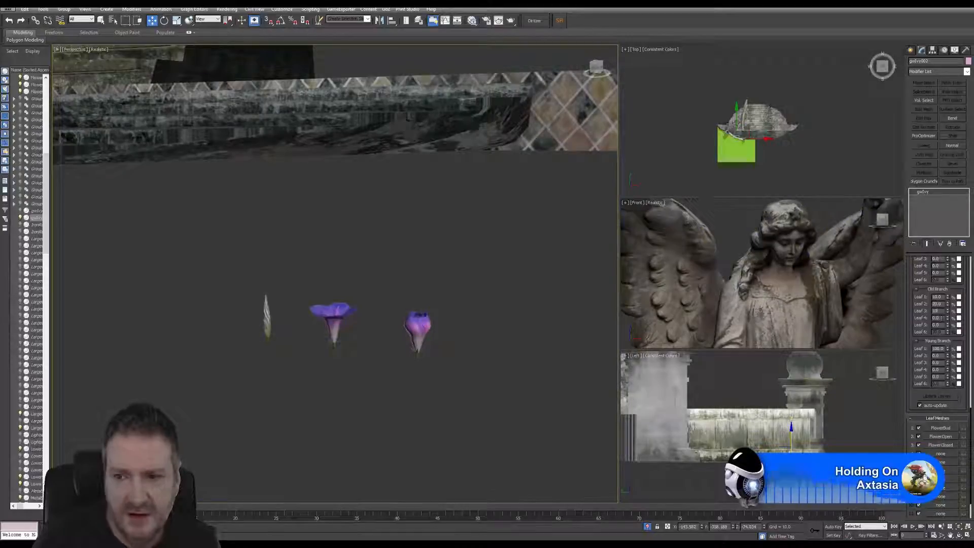
double_click(936, 318)
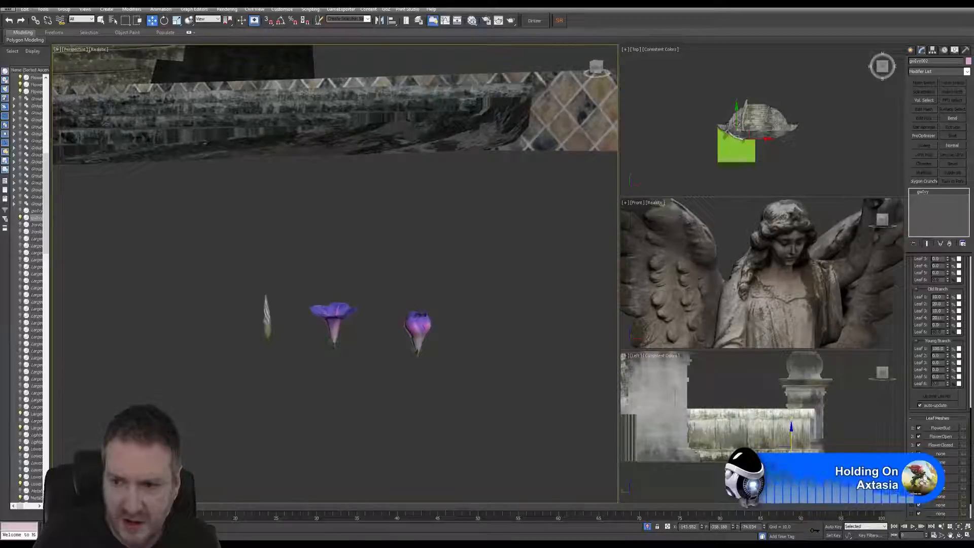
type("20")
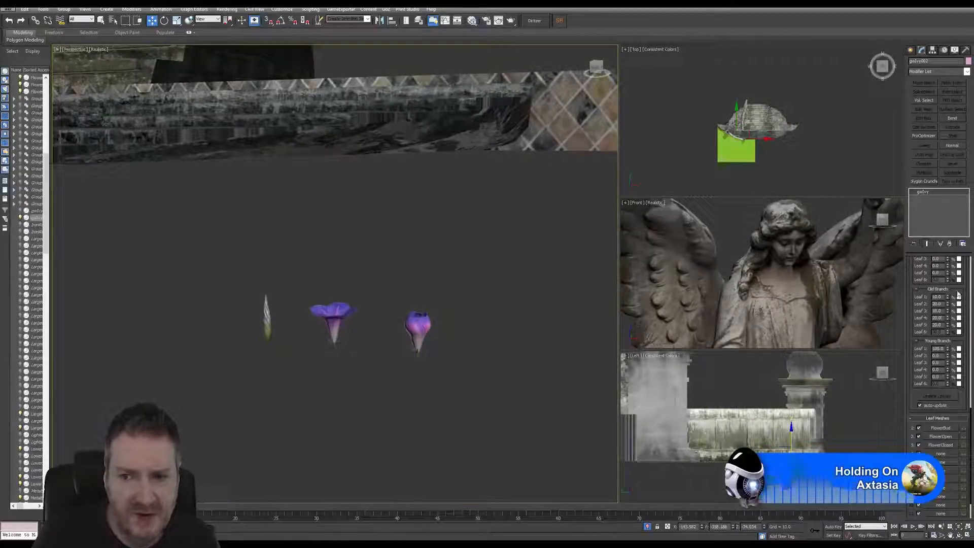
Set the Main Branch leaf percentages to 10 for Leaf 1, 20 for Leaf 2, 10 for Leaf 3, and 20 for Leaves 4 and 5.
scroll(956, 291, "up", 2)
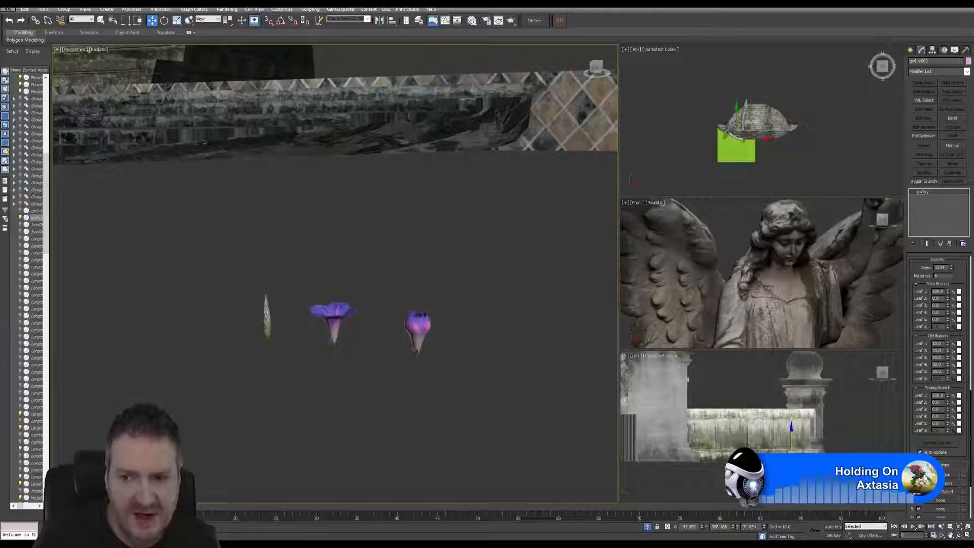
left_click(938, 292)
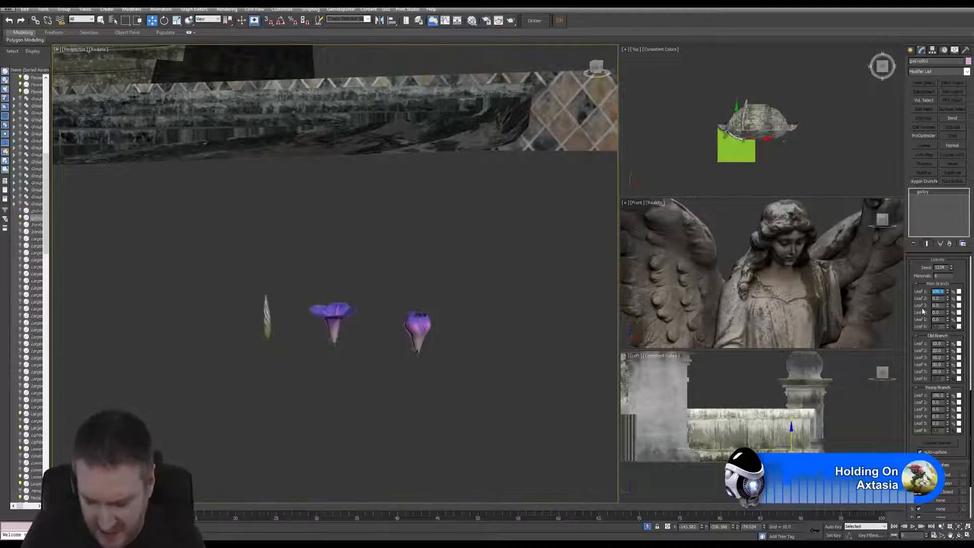
type("10")
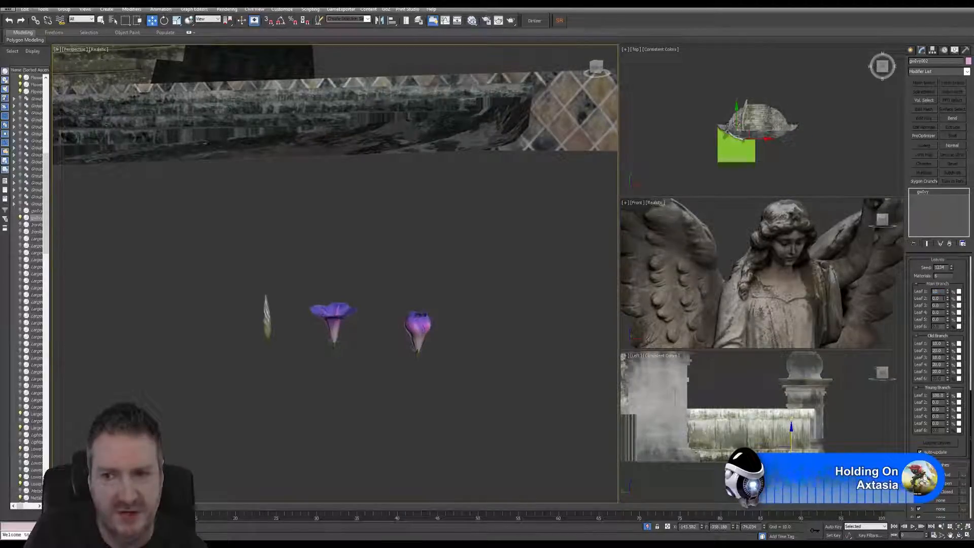
key("Tab")
type("0")
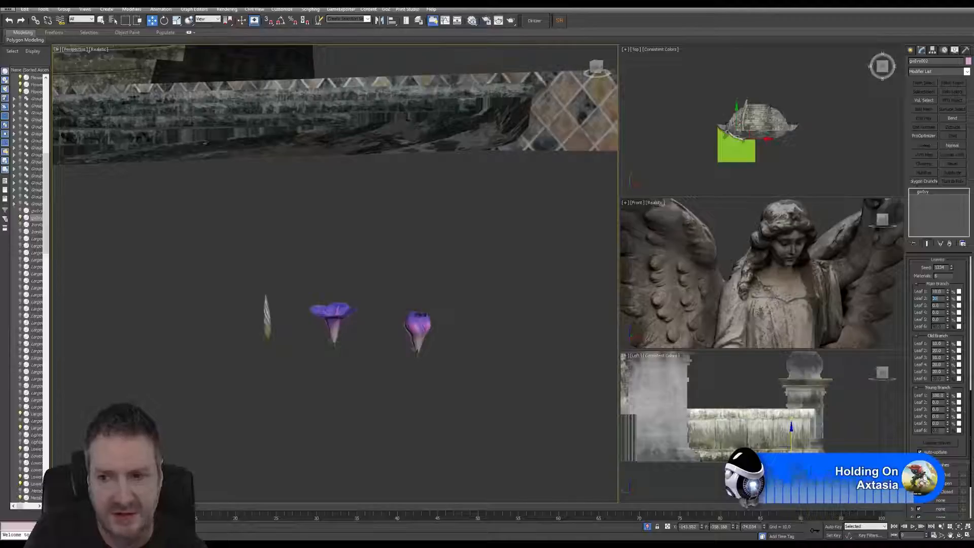
key("Tab")
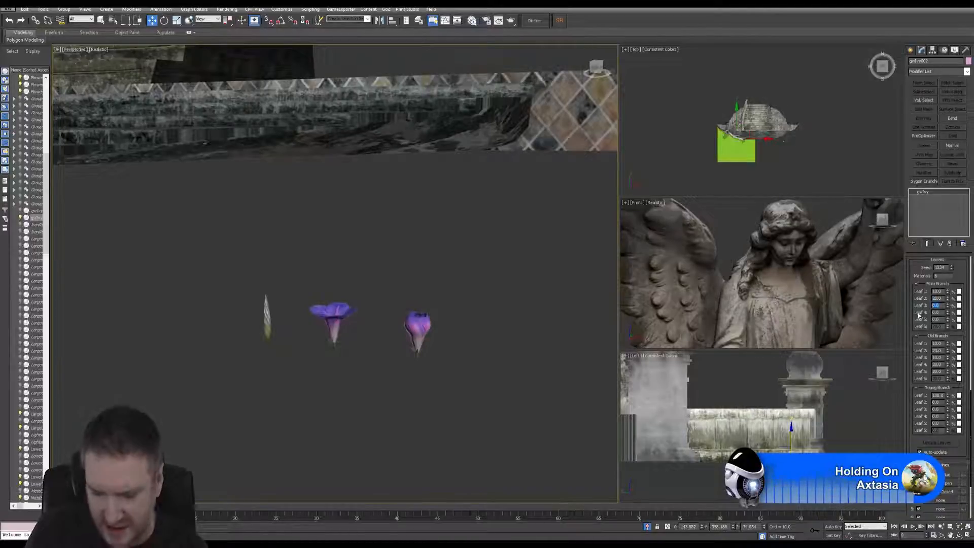
type("10")
key("Tab")
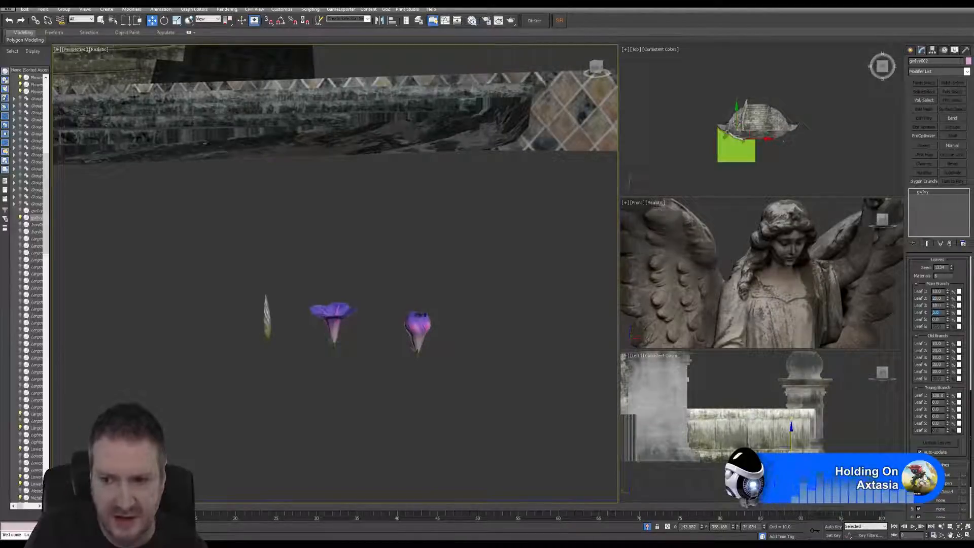
type("20")
key("Tab")
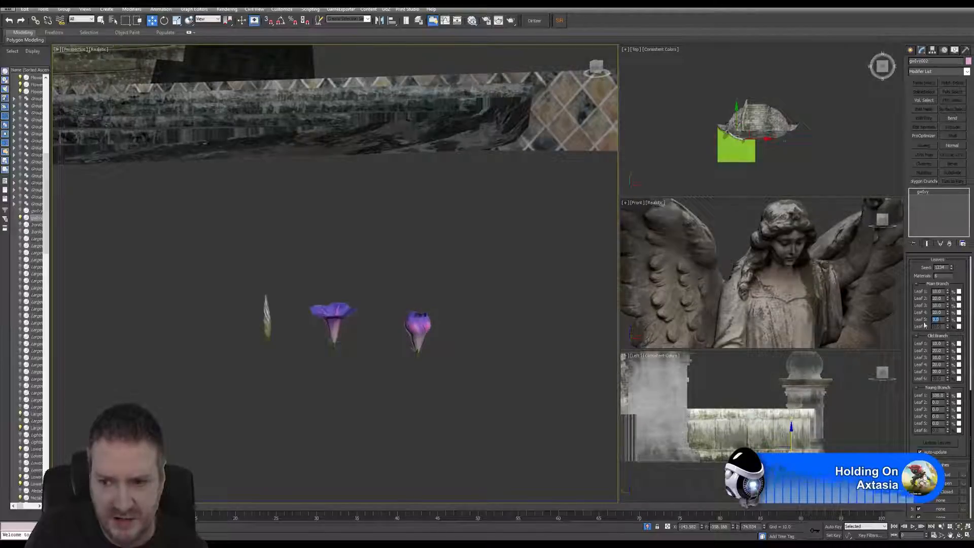
type("20")
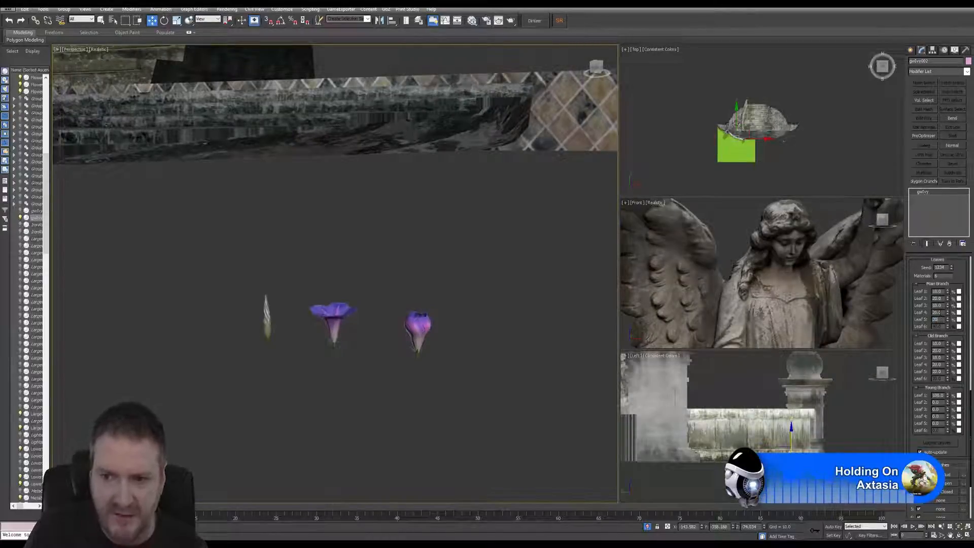
key("Tab")
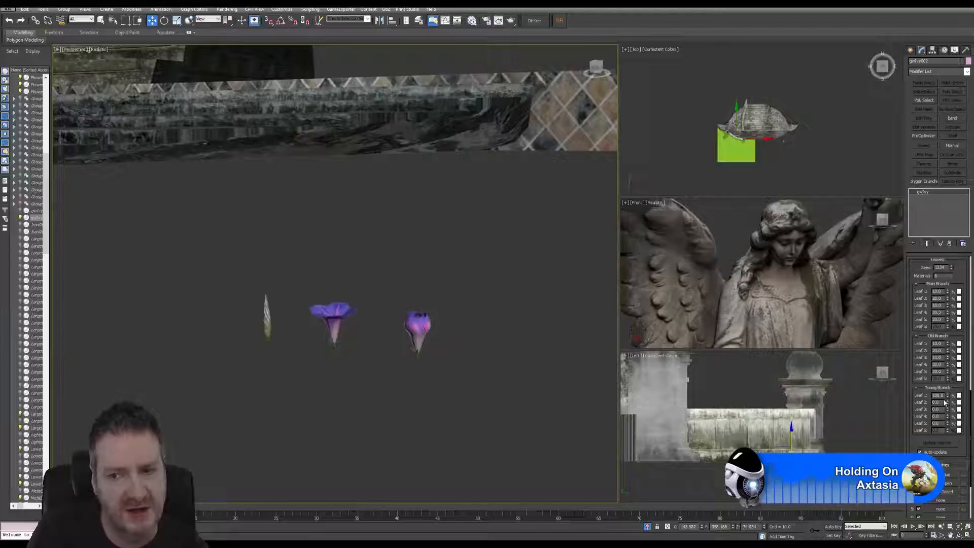
Set the Young Branch leaf percentages to 10 for Leaf 1, 20 for Leaf 2, 10 for Leaf 3, and 20 for Leaves 4 and 5.
left_click_drag(943, 395, 928, 398)
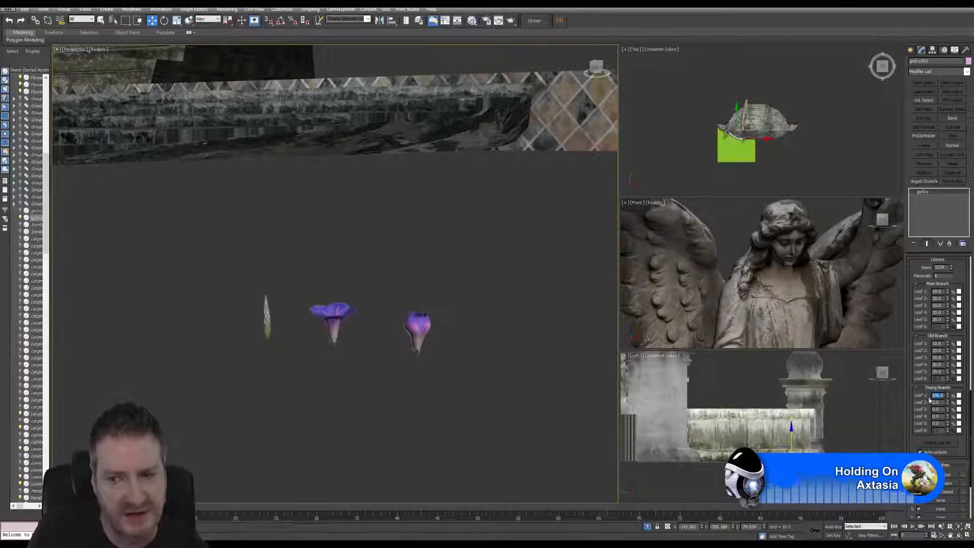
type("10")
key("Tab")
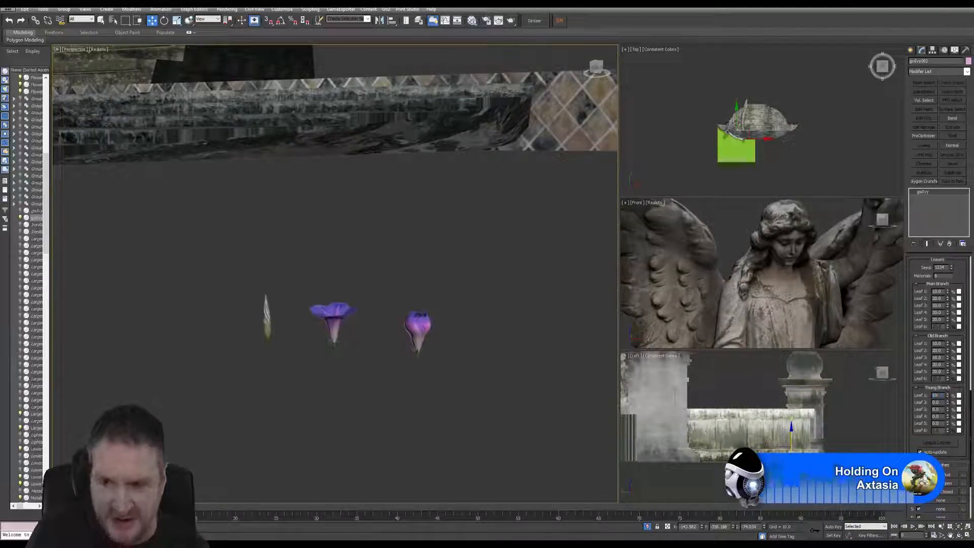
type("20")
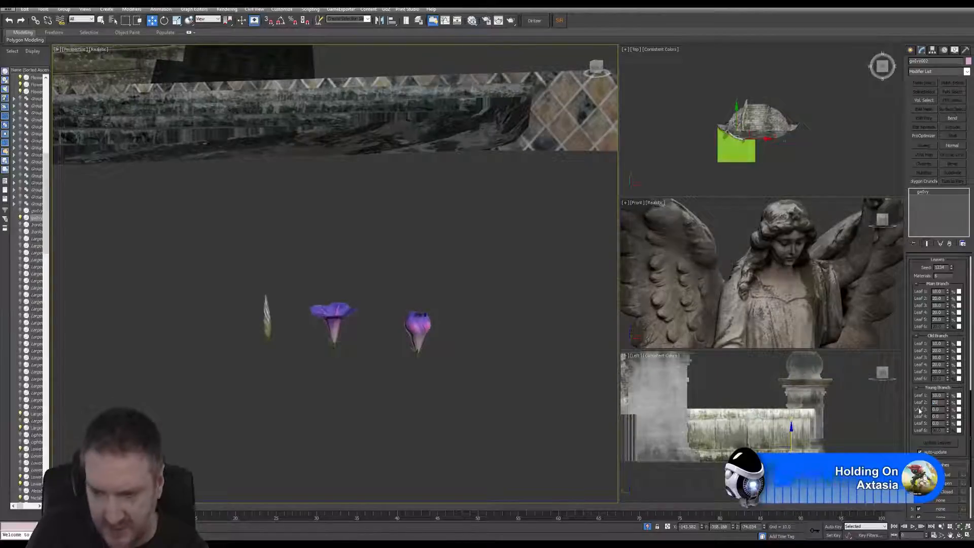
key("Tab")
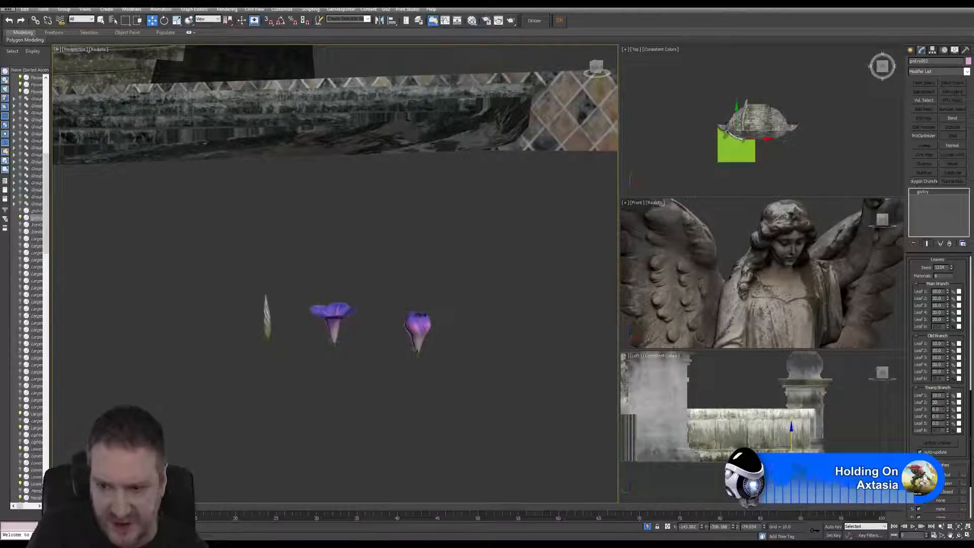
type("10")
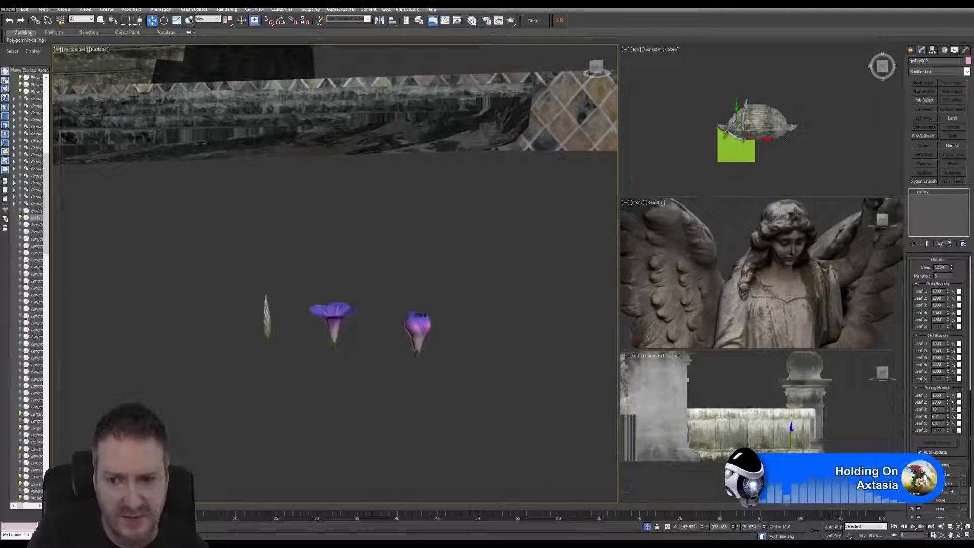
key("Tab")
type("20")
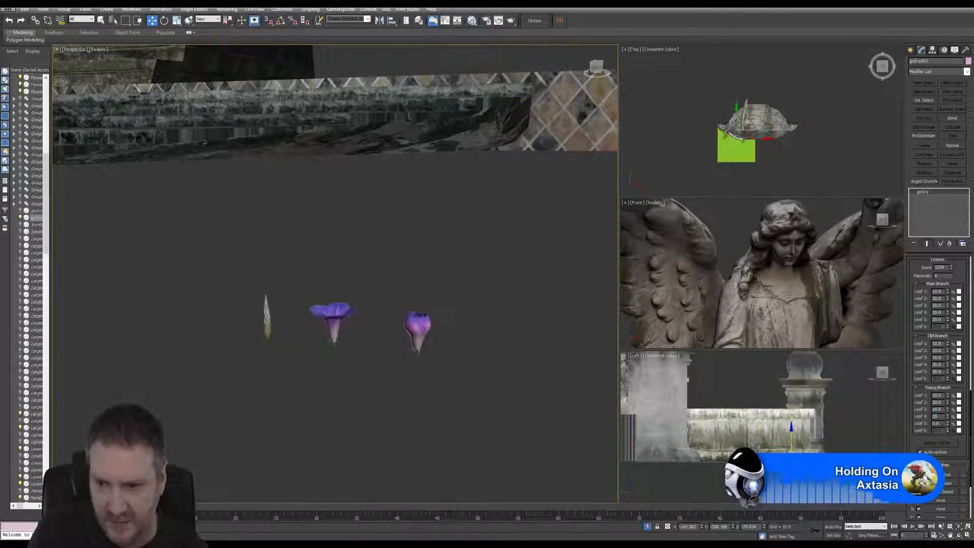
type("20")
key("Tab")
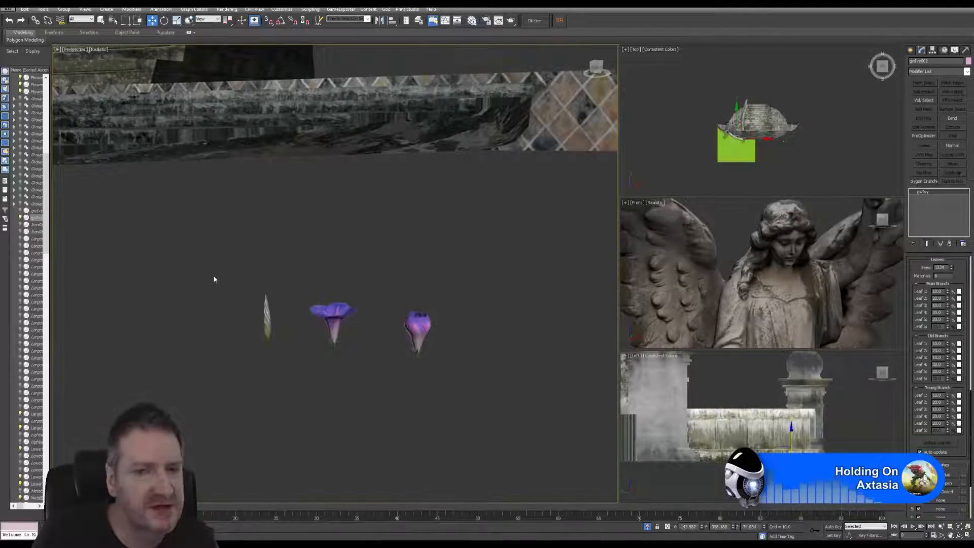
Bring the curved low wall into view and review the ivy's growth, mesh, texture, leaf mesh and miscellaneous settings.
middle_click_drag(214, 275, 269, 303)
middle_click_drag(108, 291, 388, 322)
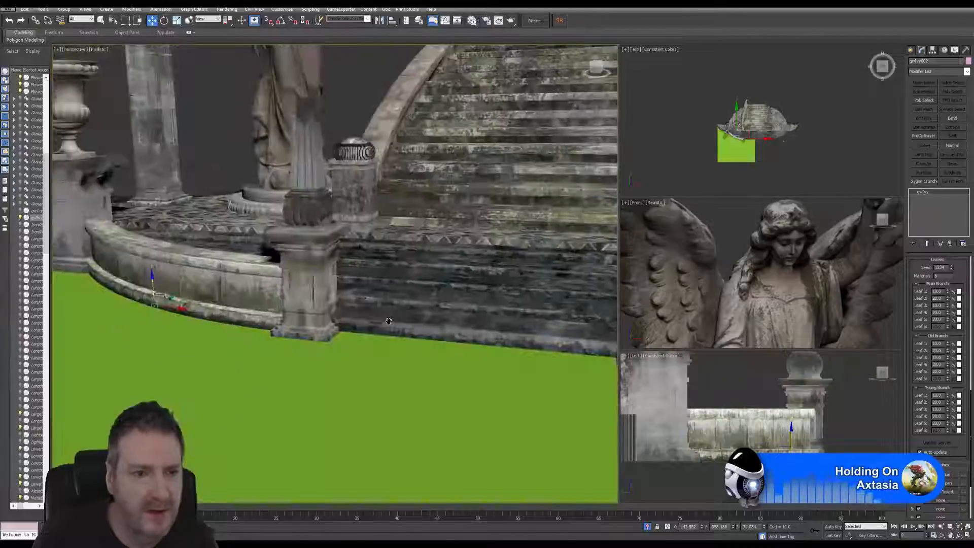
middle_click_drag(208, 322, 232, 323)
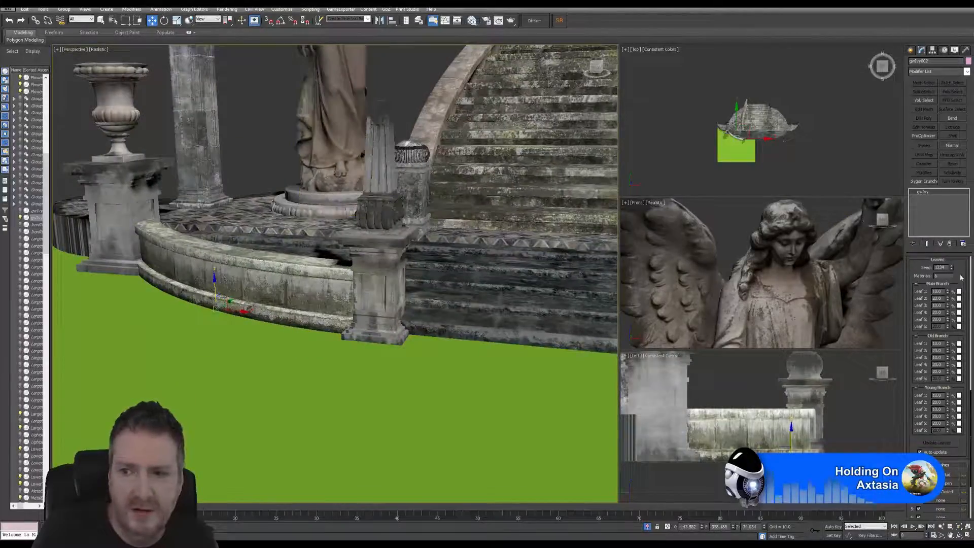
scroll(950, 335, "up", 2)
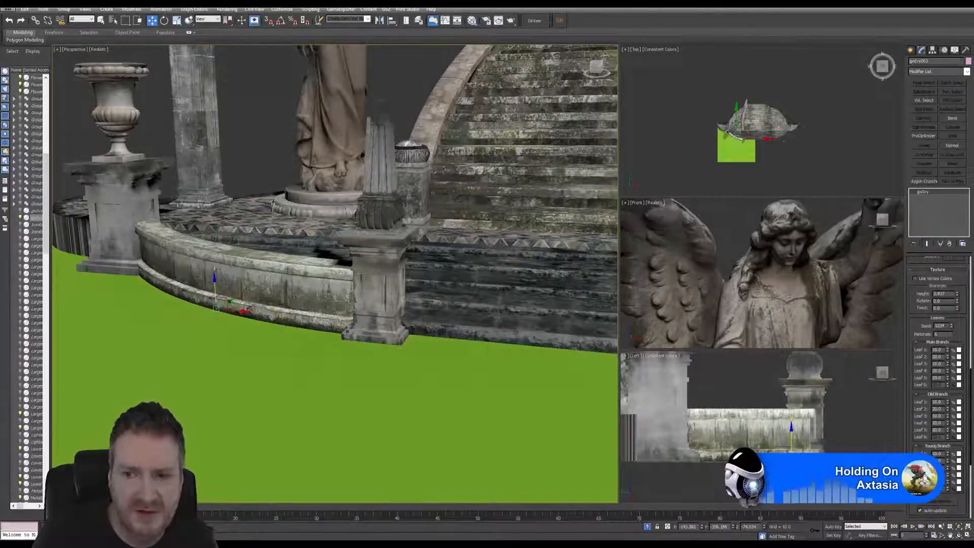
scroll(958, 329, "up", 3)
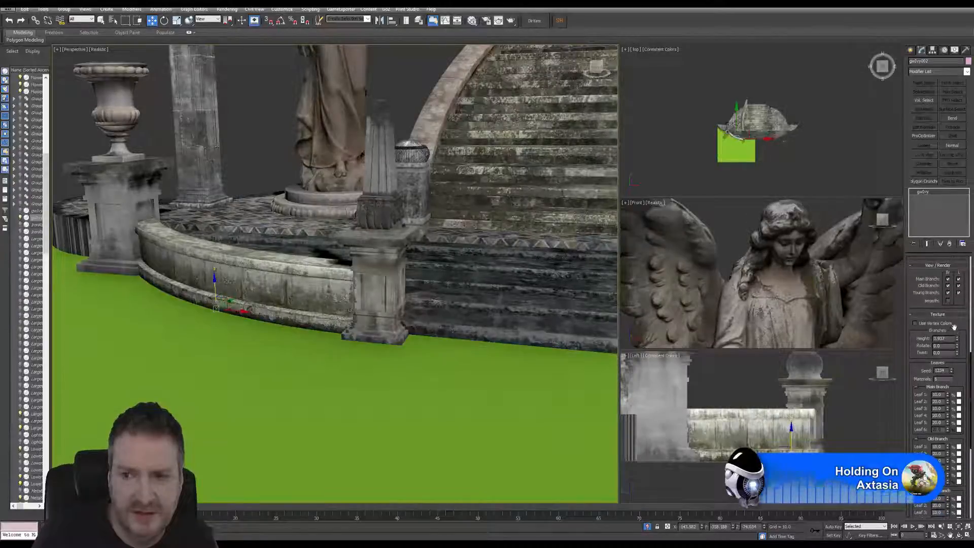
scroll(957, 332, "up", 3)
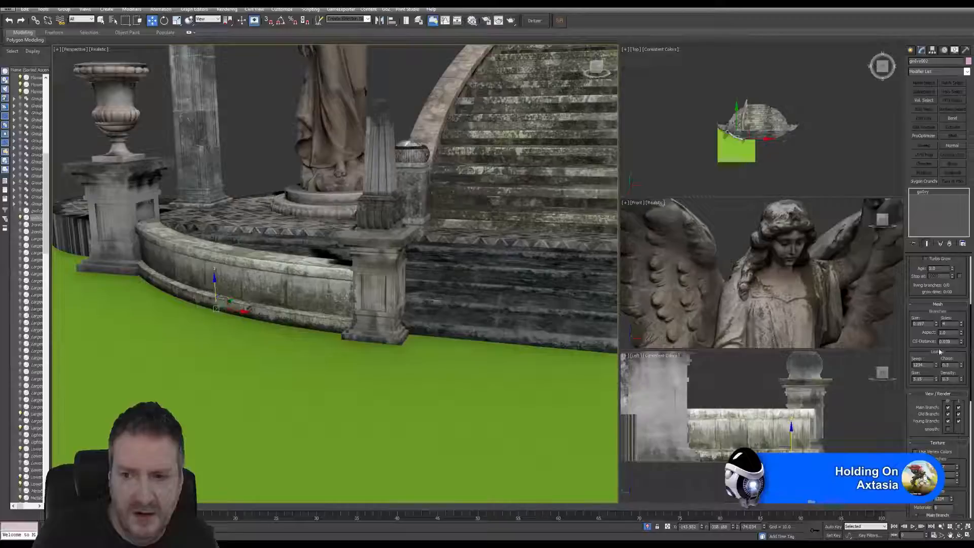
scroll(949, 350, "down", 2)
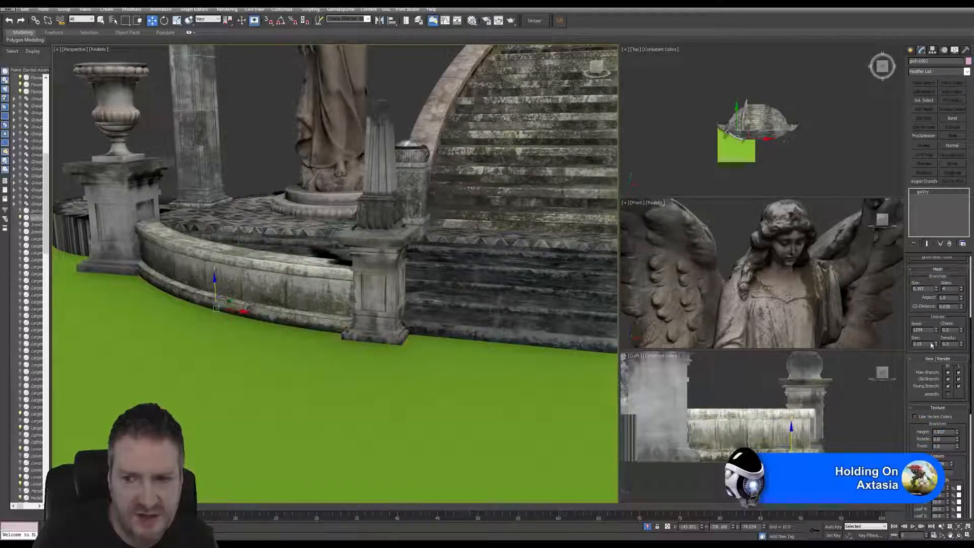
scroll(918, 366, "down", 10)
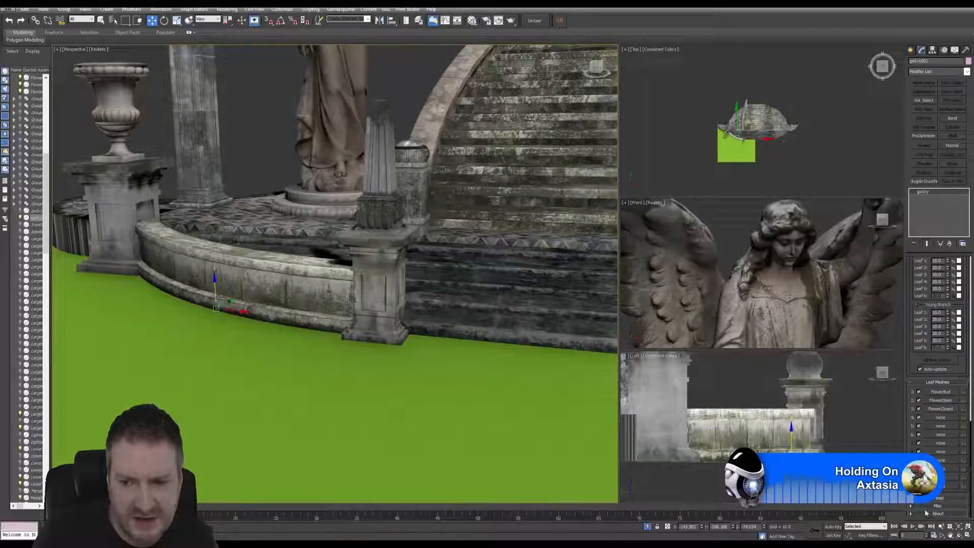
scroll(913, 510, "down", 3)
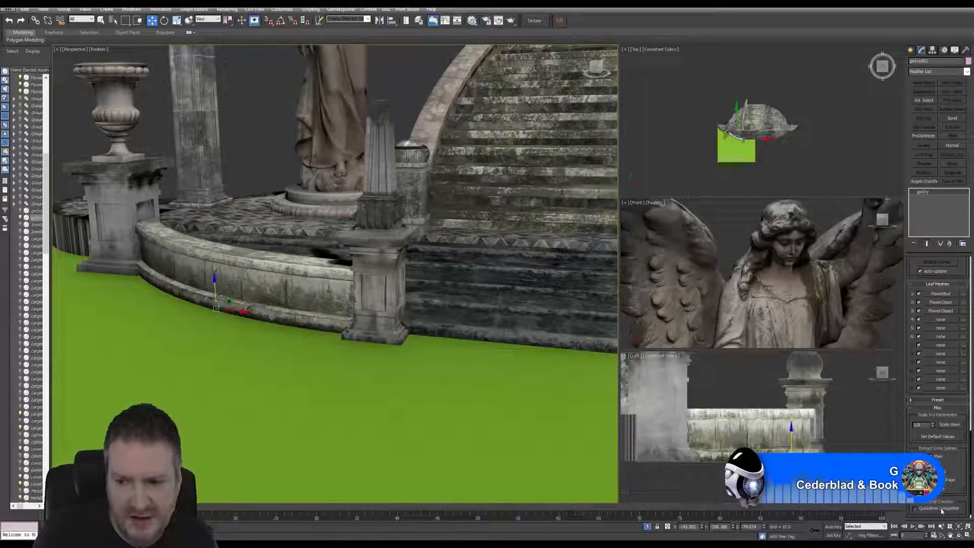
scroll(936, 374, "up", 5)
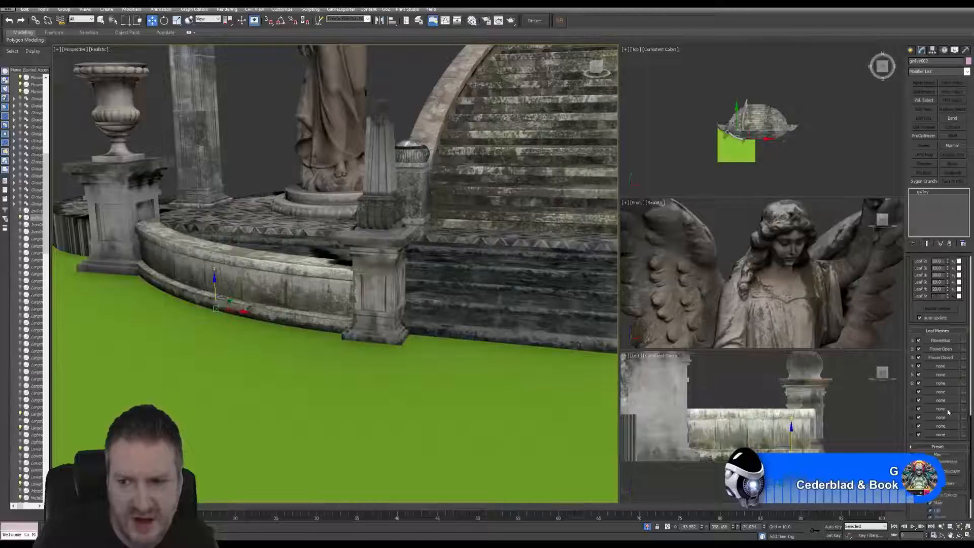
scroll(936, 374, "up", 8)
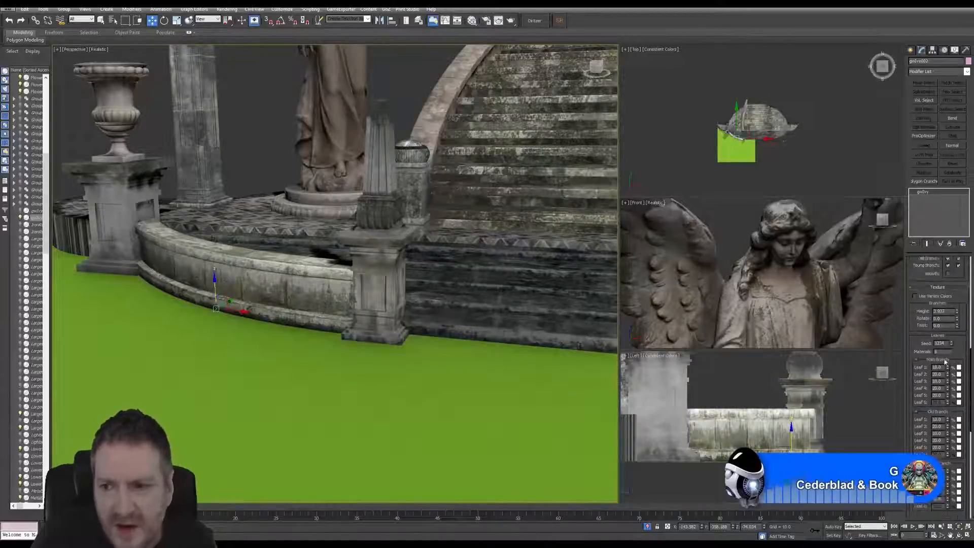
scroll(944, 347, "up", 6)
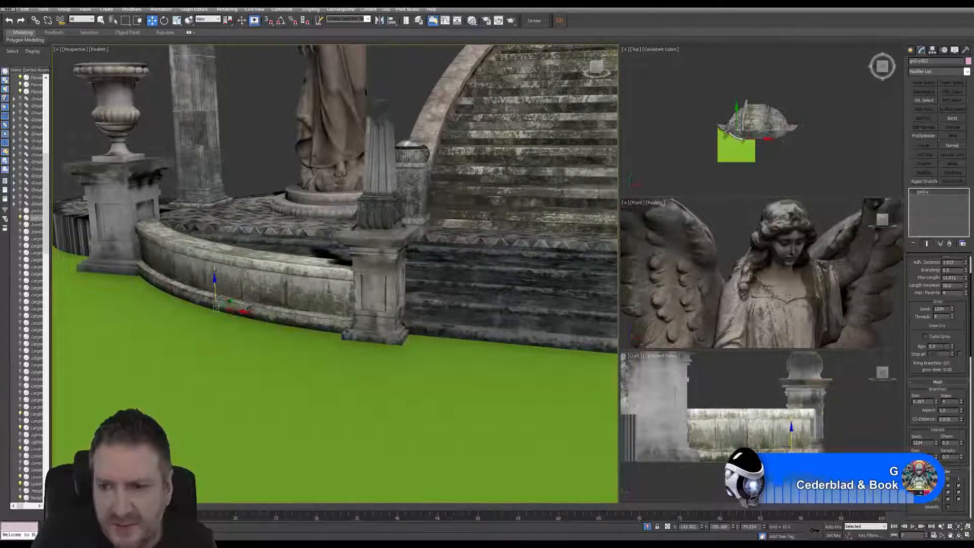
Set the ivy's number of growth threads to 4.
left_click(937, 324)
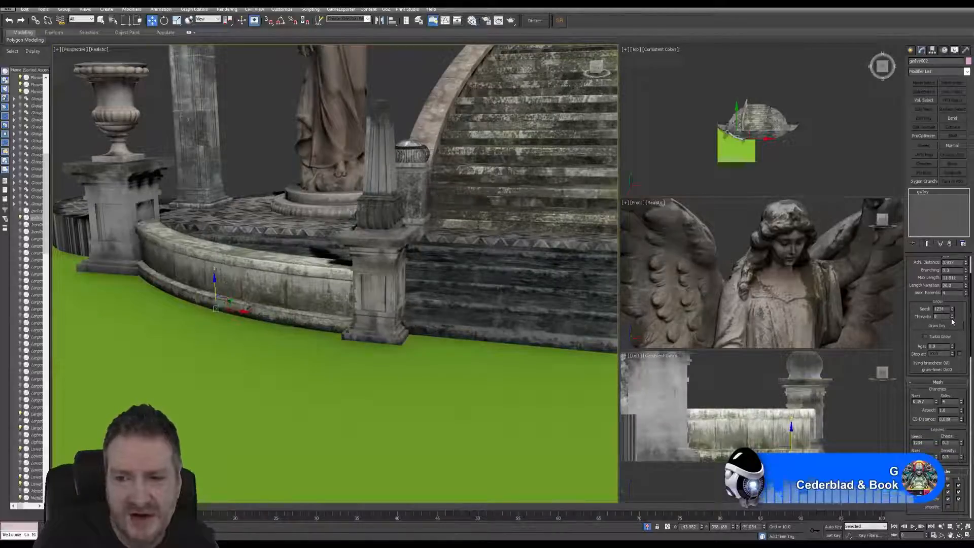
left_click(952, 318)
left_click(951, 318)
left_click(951, 319)
left_click(951, 318)
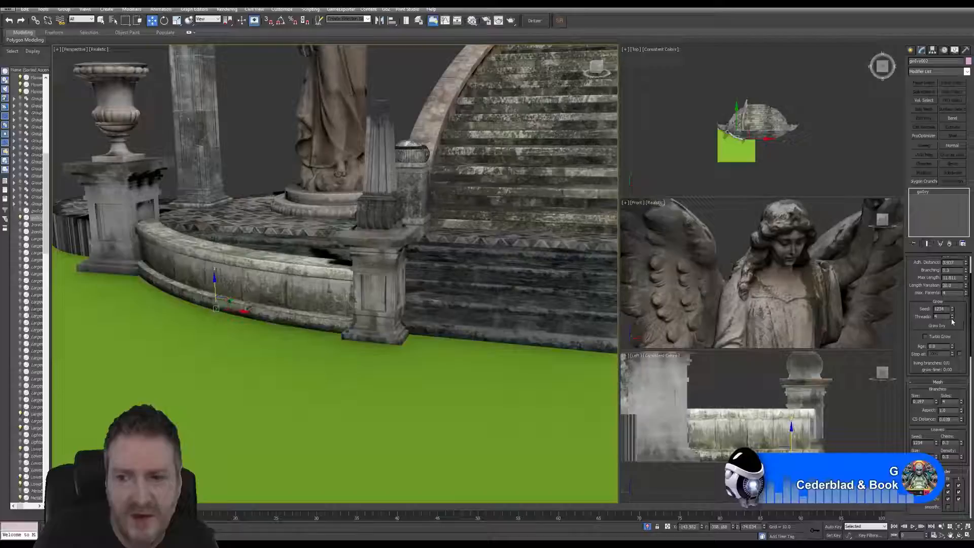
Grow the ivy over the curved low wall and pause the growth once its branches cover the wall.
left_click(922, 326)
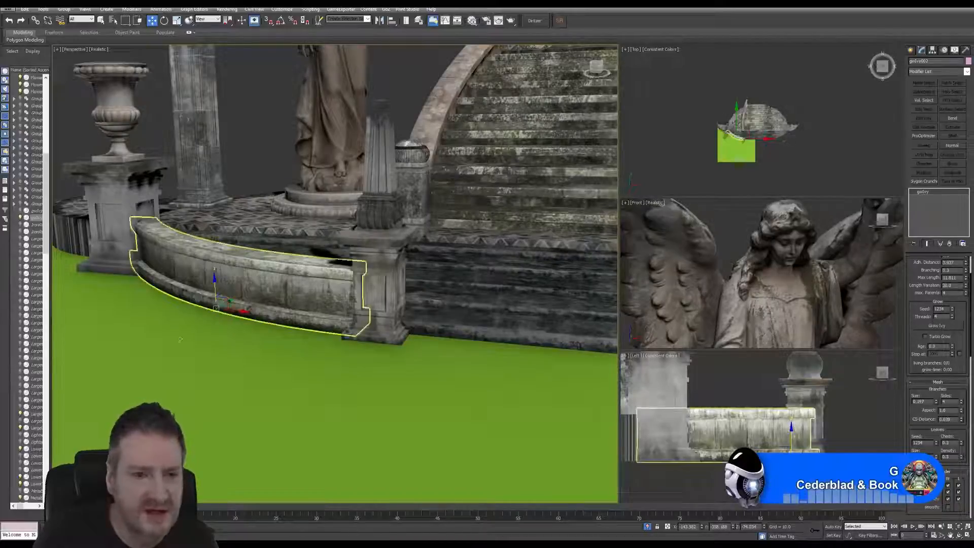
left_click(933, 326)
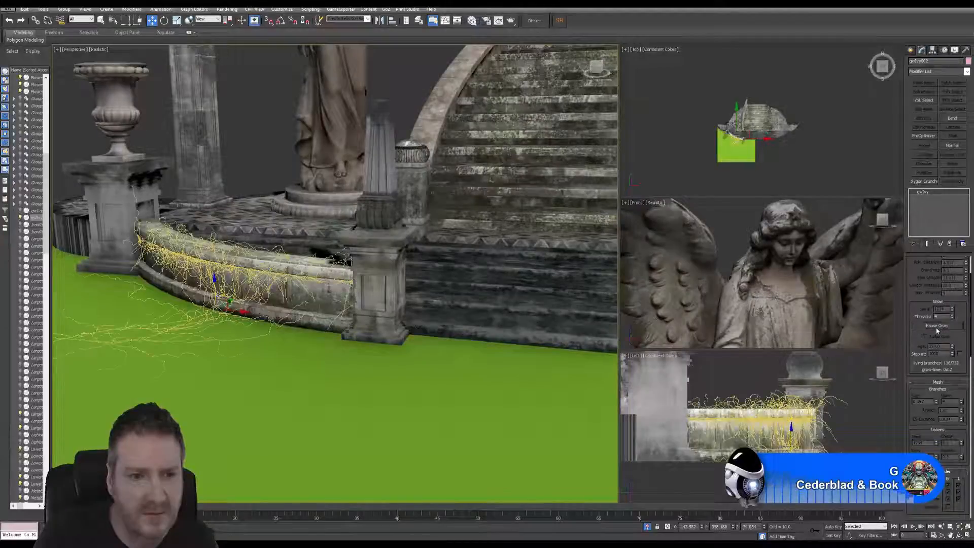
left_click(933, 327)
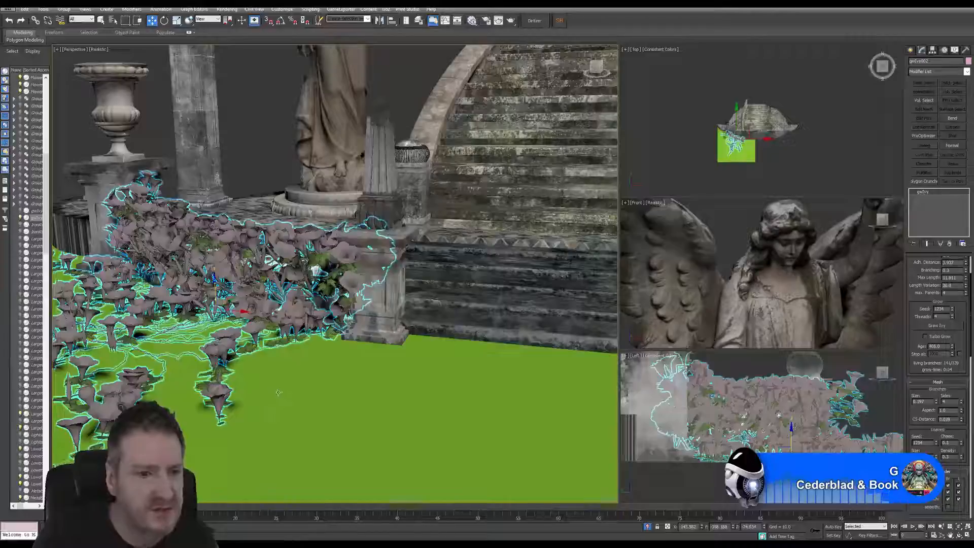
Inspect the size, density and distribution of the flowers and leaves on the grown ivy, close up and from a distance.
middle_click_drag(311, 397, 356, 405, "alt")
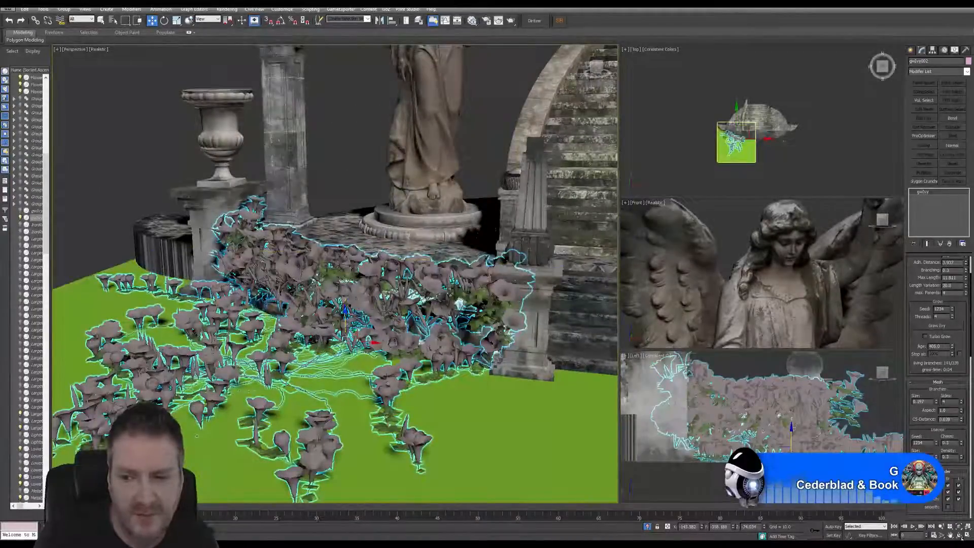
key("e")
middle_click_drag(345, 322, 341, 276, "alt")
scroll(341, 276, "up", 8)
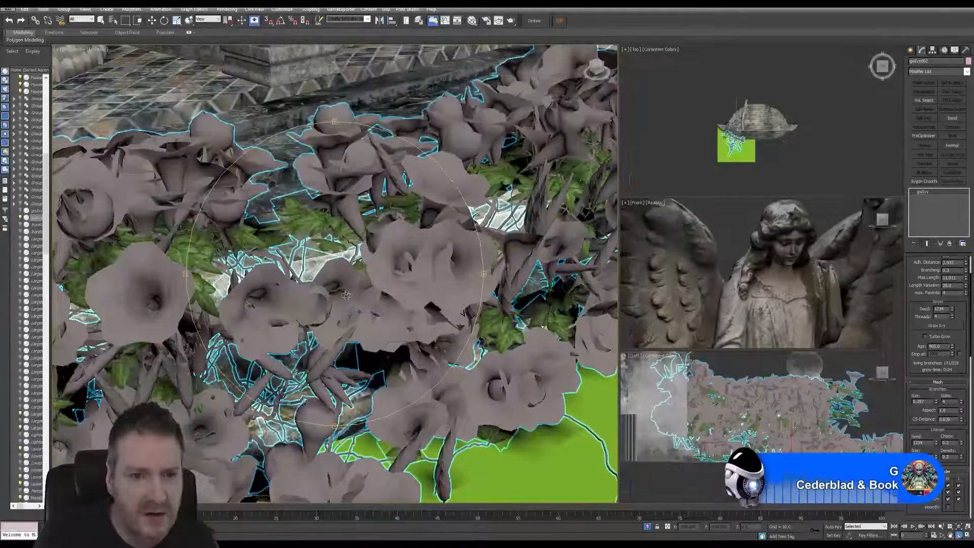
scroll(346, 294, "down", 10)
middle_click_drag(347, 294, 363, 315, "alt")
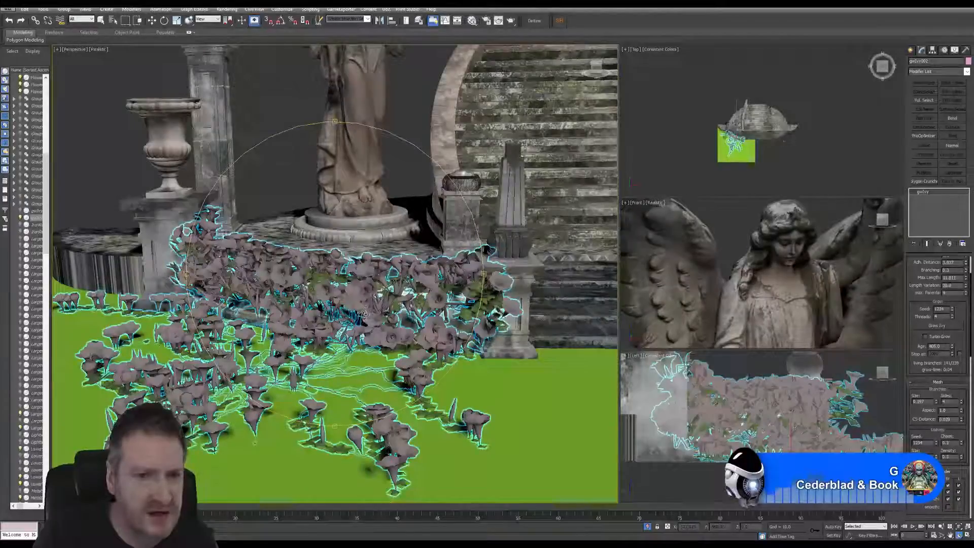
Examine how far the flowering ivy spreads over the curved wall and the green ground, orbiting around it and looking closely.
scroll(363, 314, "down", 10)
scroll(358, 303, "up", 12)
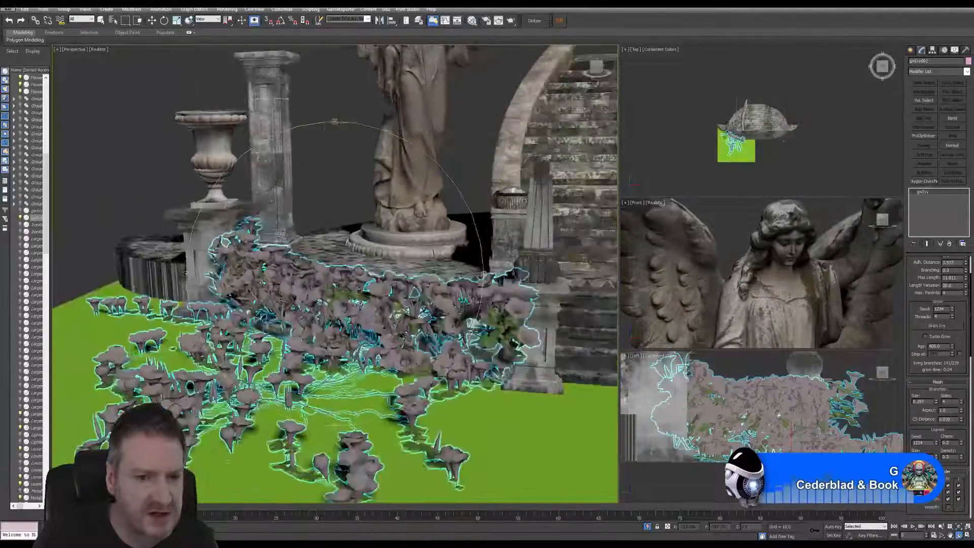
mouse_move(358, 303)
middle_mouse_down("alt")
mouse_move(375, 303)
mouse_move(332, 308)
mouse_move(371, 305)
middle_mouse_up("alt")
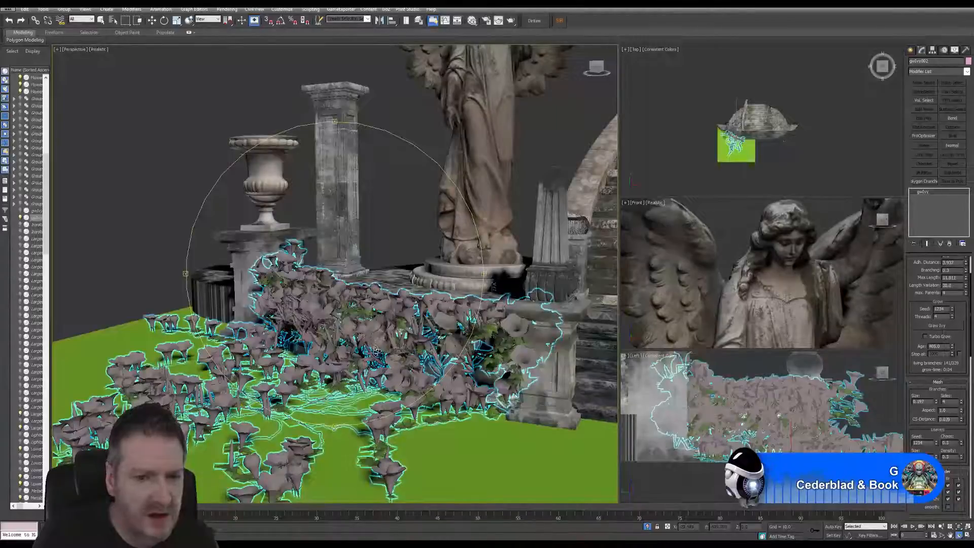
middle_click_drag(376, 351, 386, 305, "alt")
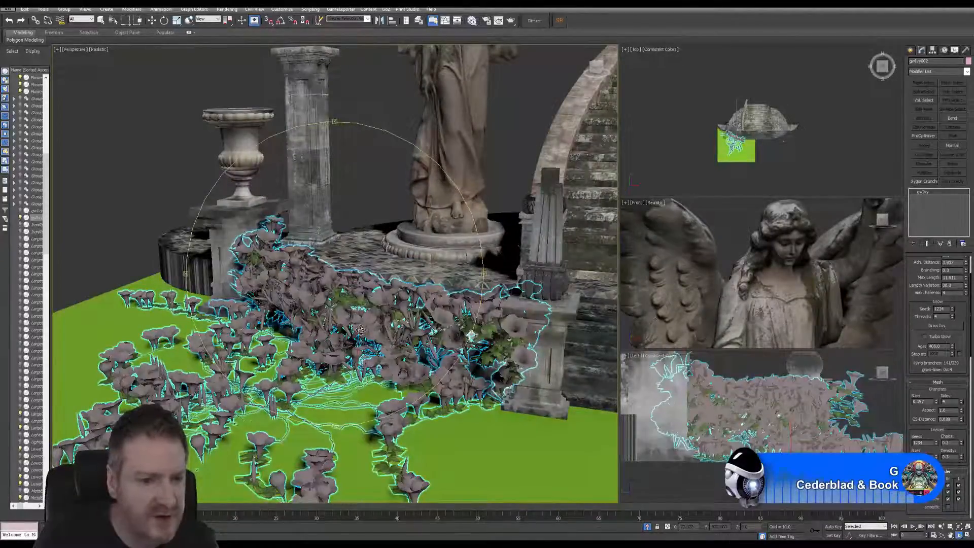
scroll(374, 326, "up", 5)
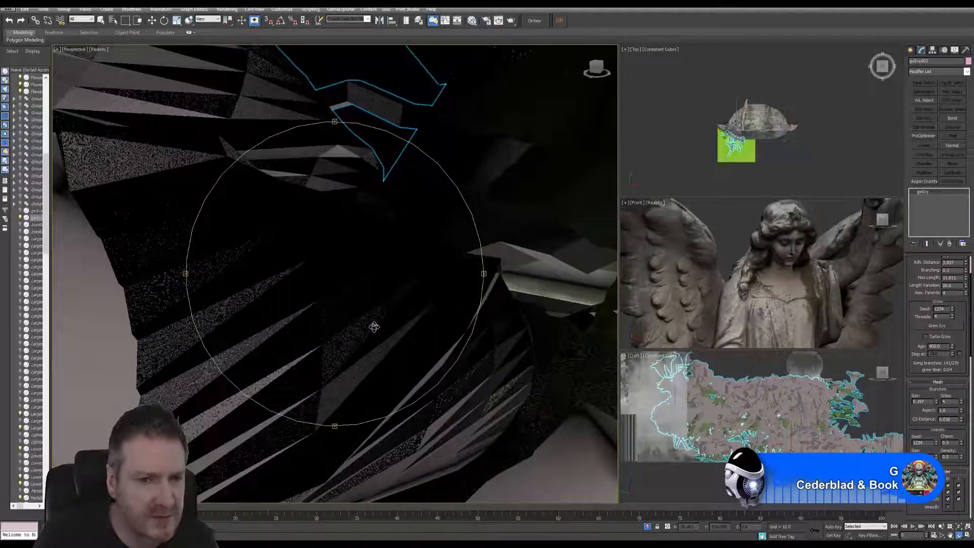
scroll(374, 327, "down", 5)
mouse_move(365, 329)
middle_mouse_down("alt")
mouse_move(368, 341)
mouse_move(373, 336)
middle_mouse_up("alt")
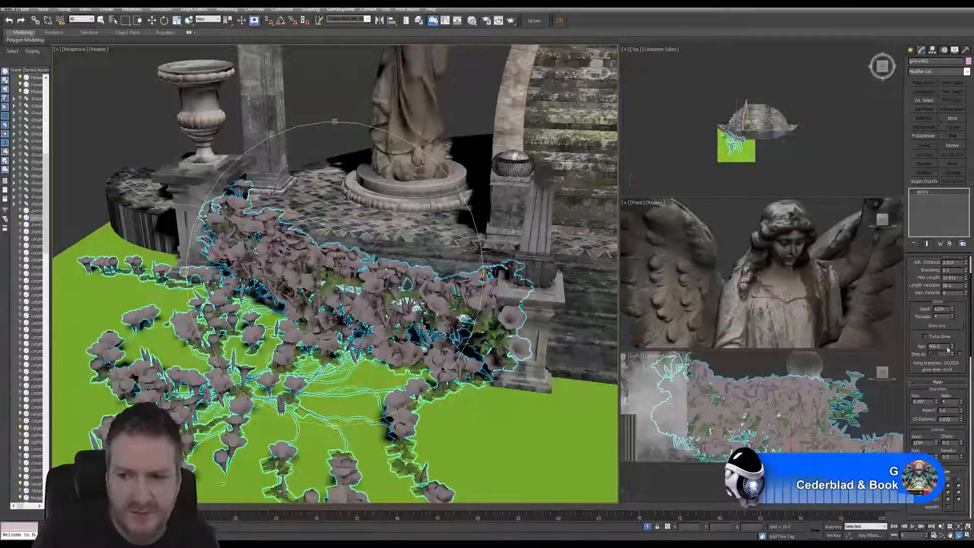
Reset the grown ivy by setting its growth age to 0.
left_click_drag(941, 346, 924, 353)
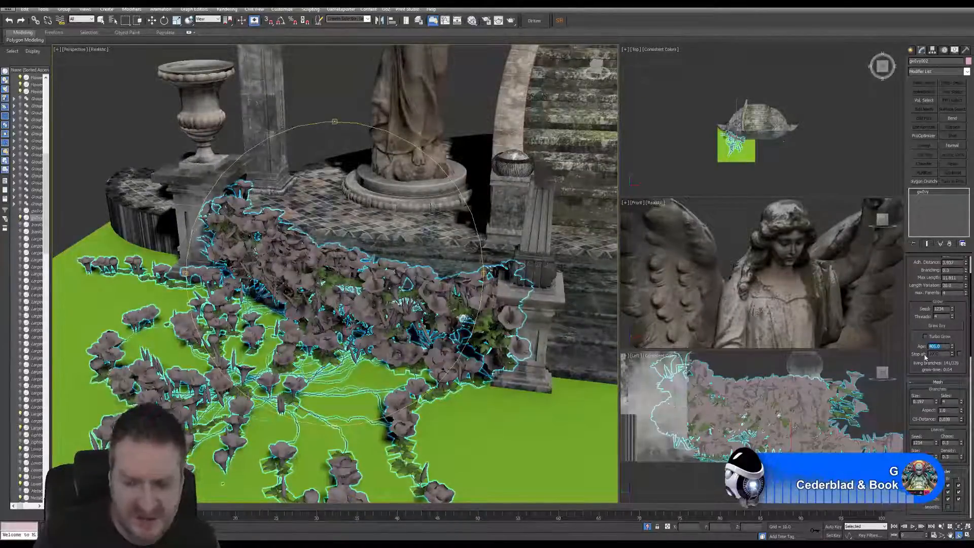
type("0")
key("Return")
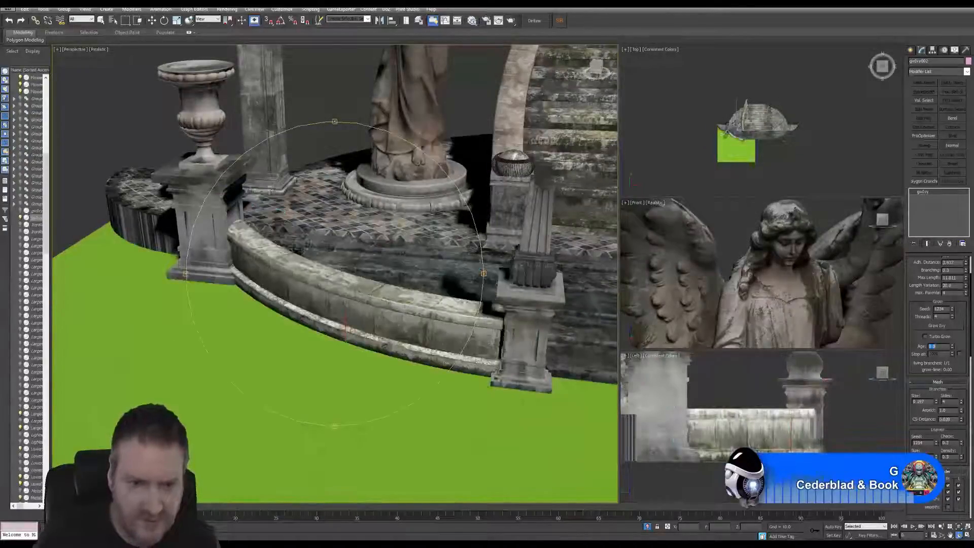
Set the main-branch leaf percentages to 5 for Leaf 1, 10 for Leaf 2, 5 for Leaf 3, and 25 for Leaf 4 and Leaf 5.
scroll(946, 395, "down", 5)
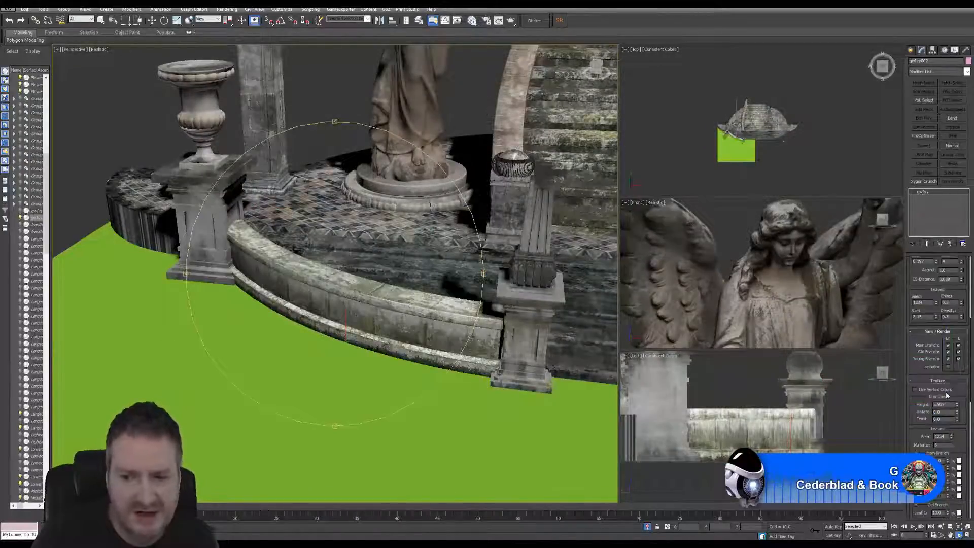
scroll(946, 395, "down", 3)
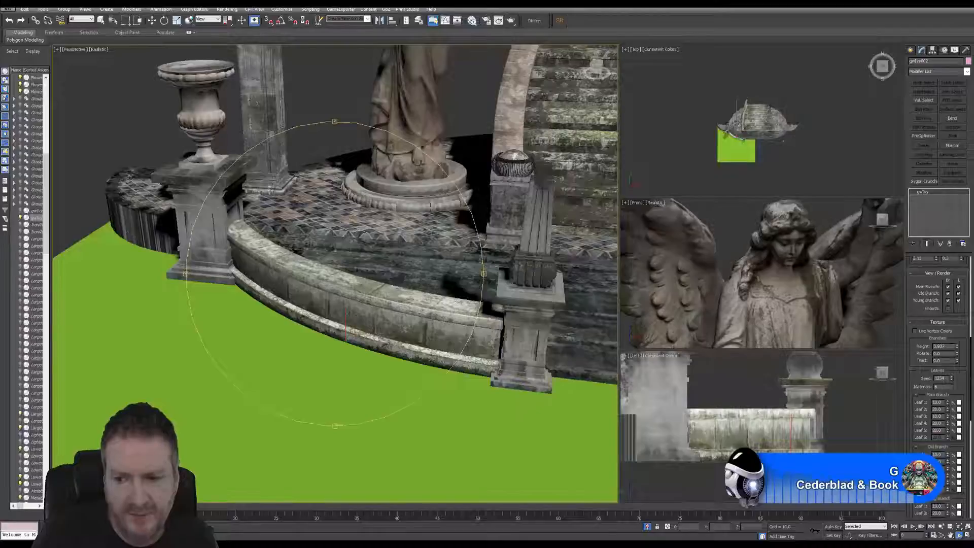
scroll(946, 396, "down", 3)
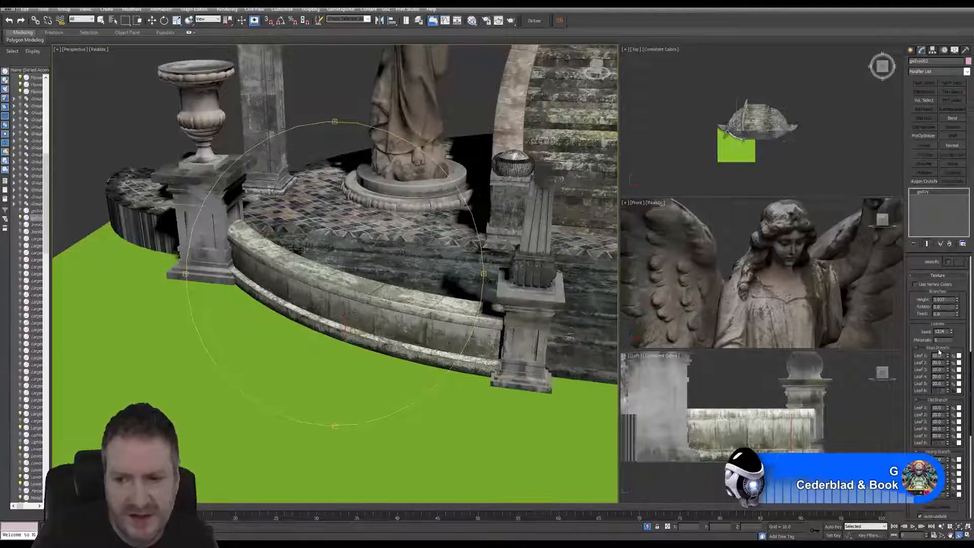
double_click(937, 355)
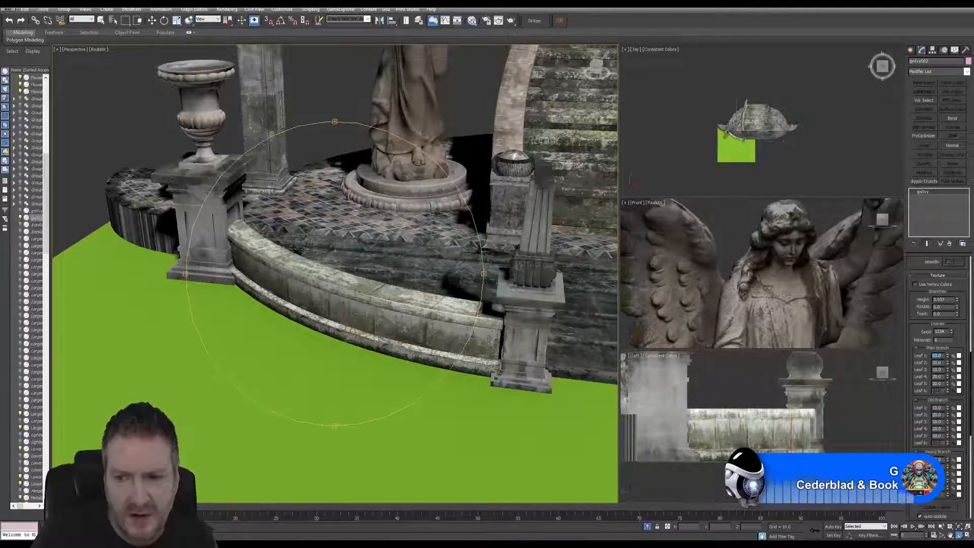
type("0")
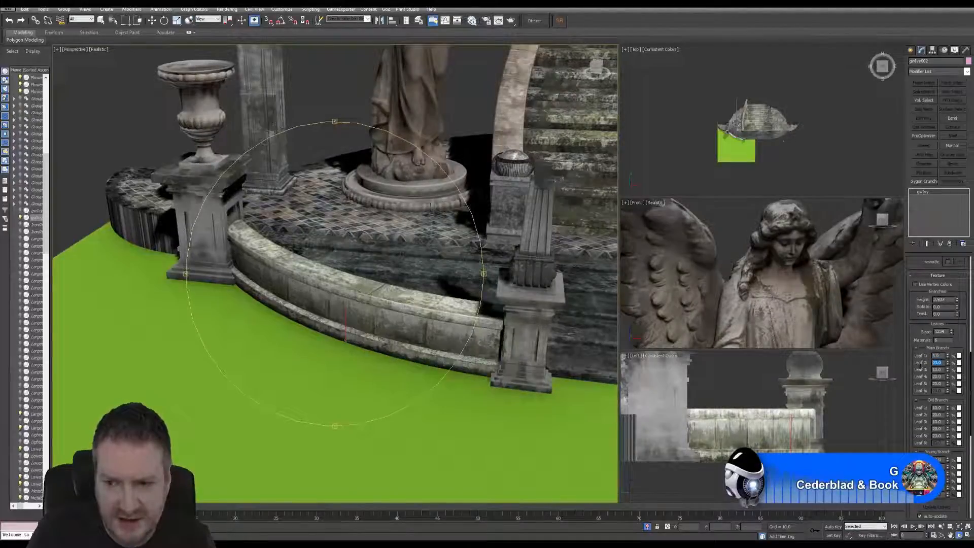
type("10")
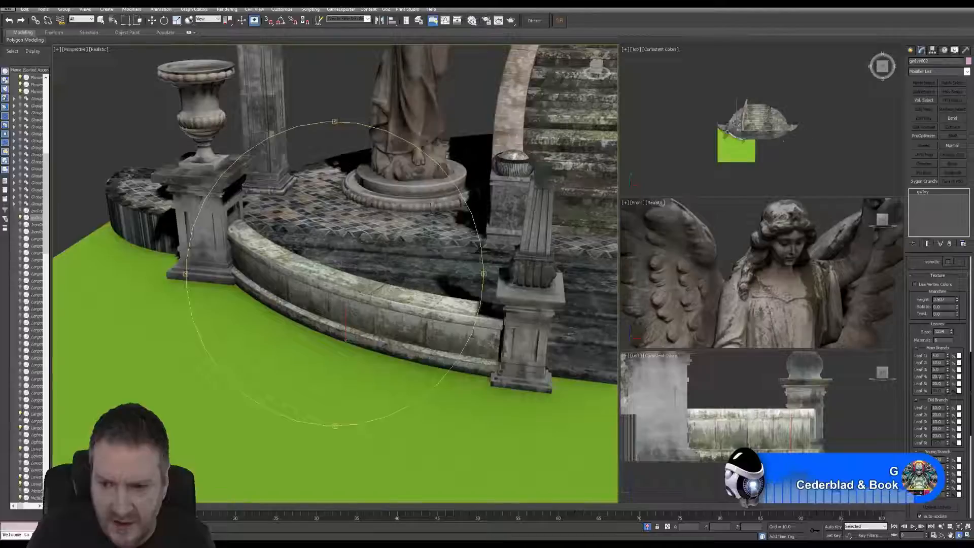
left_click_drag(942, 376, 925, 383)
type("25")
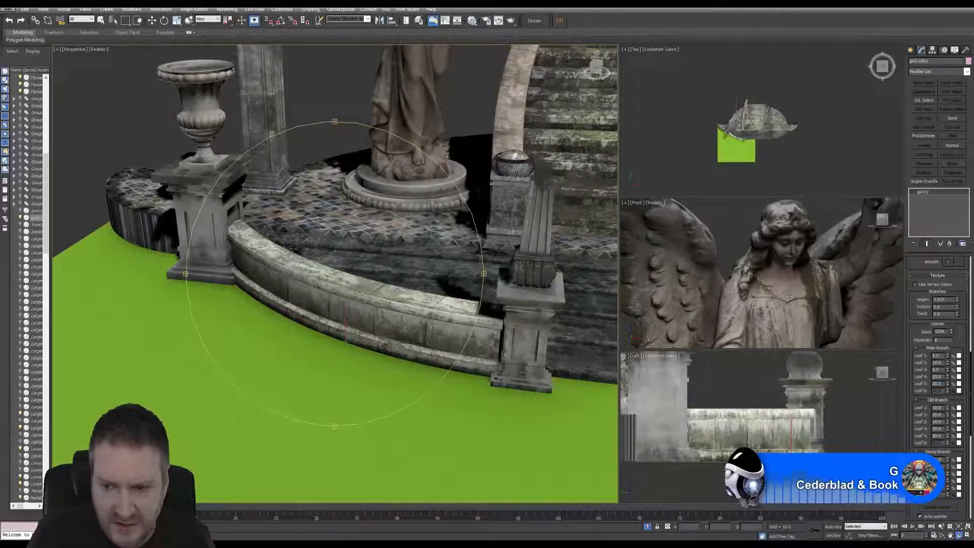
left_click_drag(940, 383, 927, 391)
type("25")
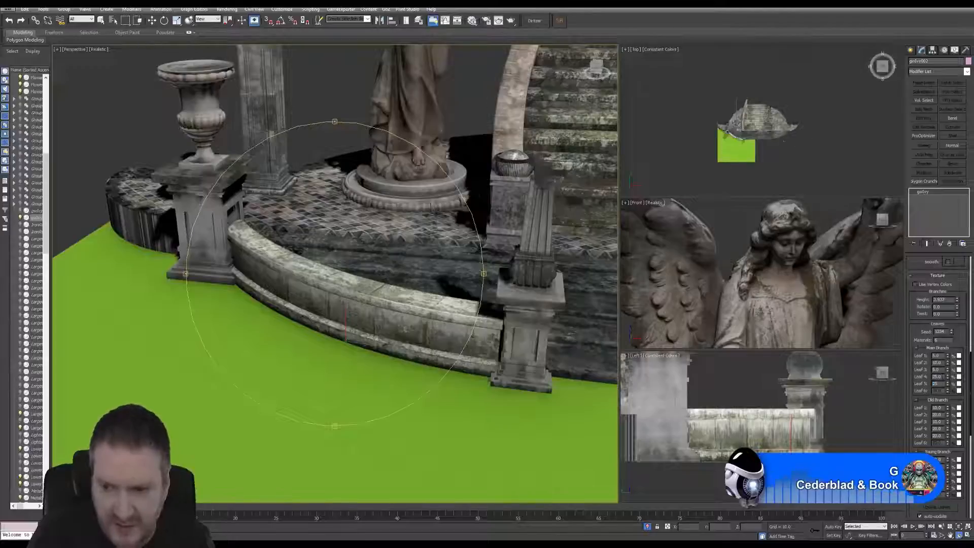
key("Return")
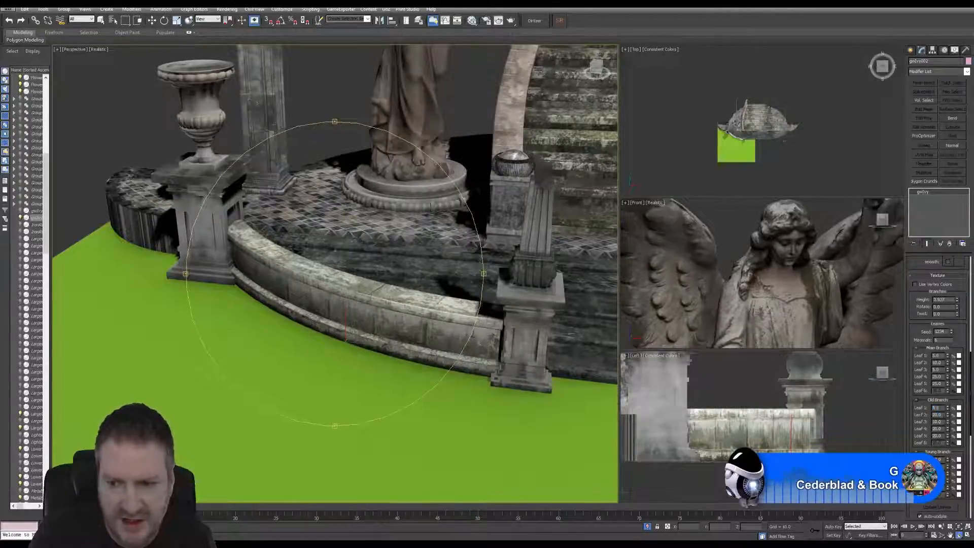
Set the old-branch percentages of Leaf 1 to 5 to 5, 10, 5, 25 and 25, and the young-branch Leaf 1 to 5.
double_click(937, 415)
type("10")
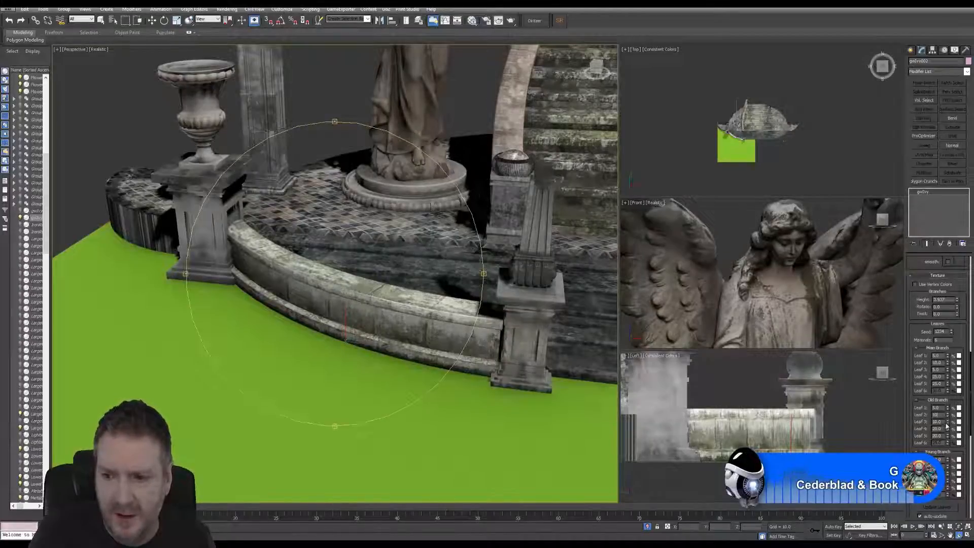
type("5")
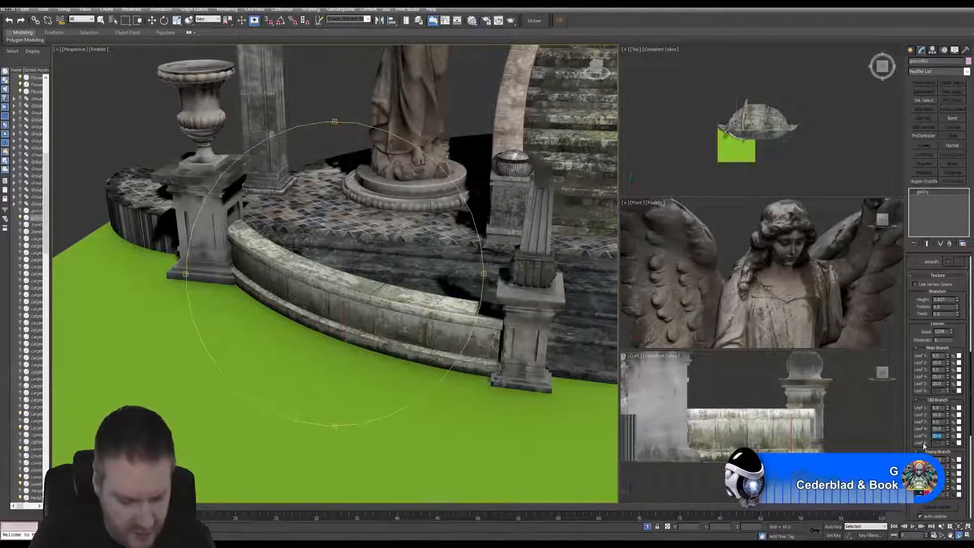
type("0")
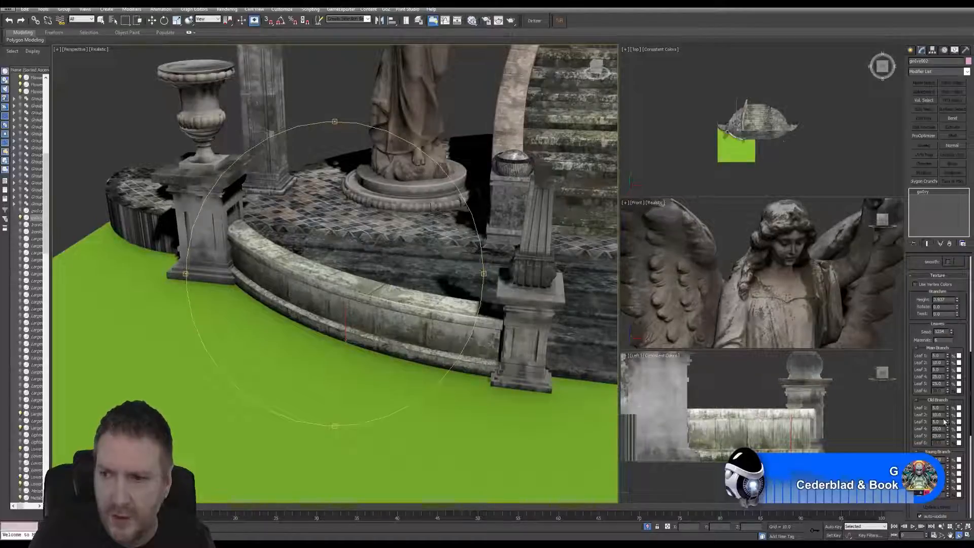
scroll(946, 431, "down", 1)
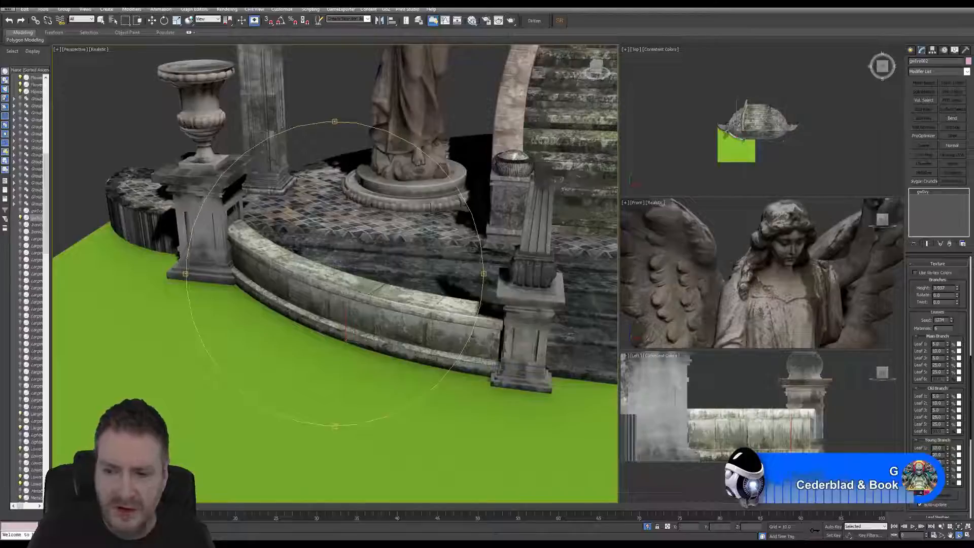
type("5")
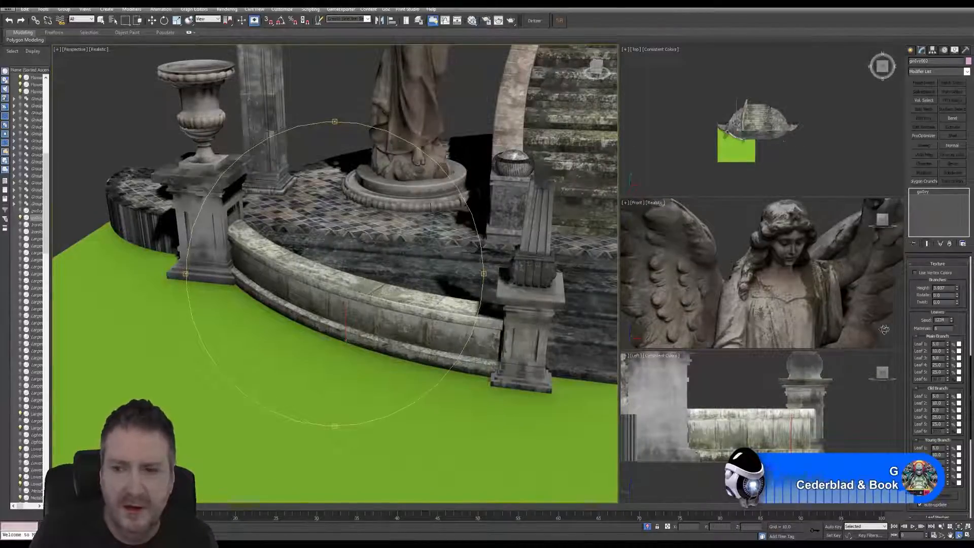
Regrow the ivy over the curved low wall with the new leaf percentages, pause the growth, and view the leafier result.
scroll(948, 321, "up", 2)
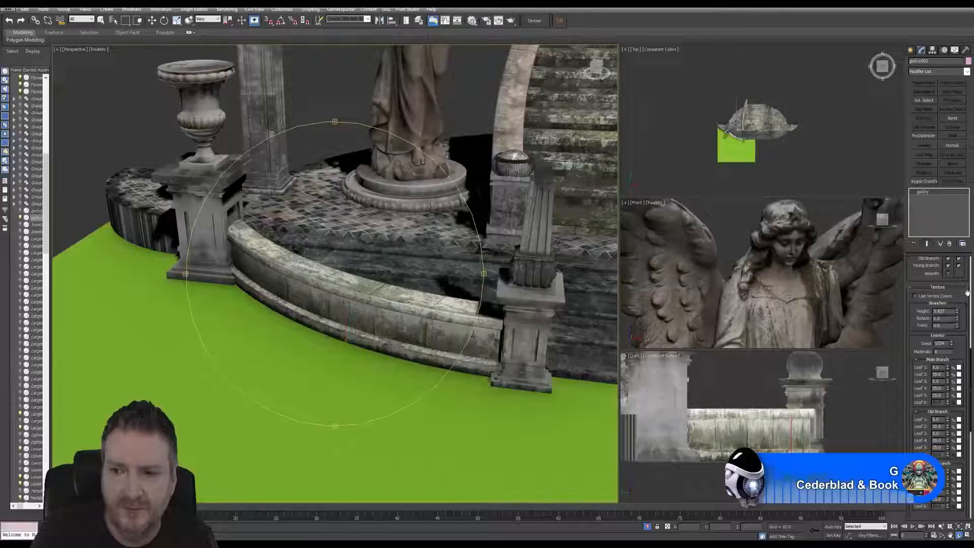
scroll(934, 346, "up", 12)
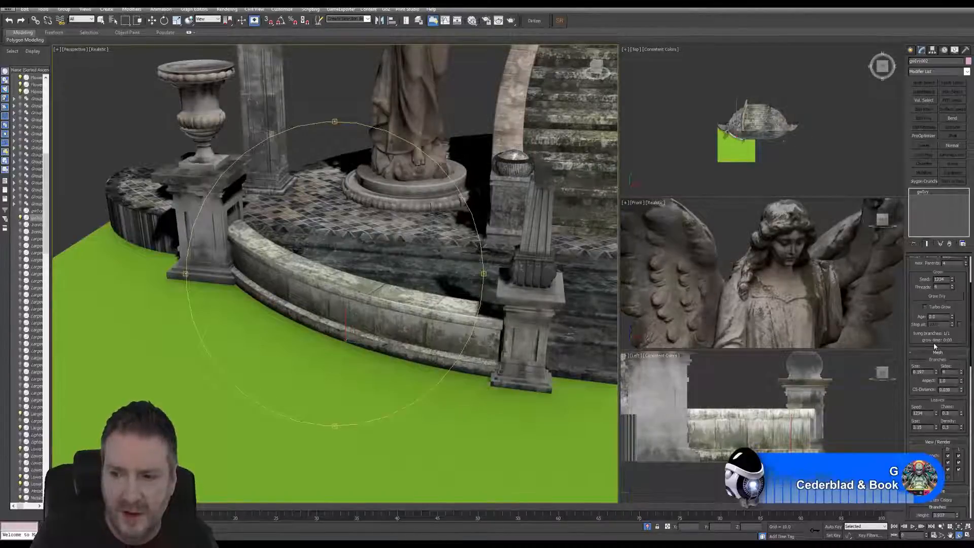
scroll(935, 346, "up", 5)
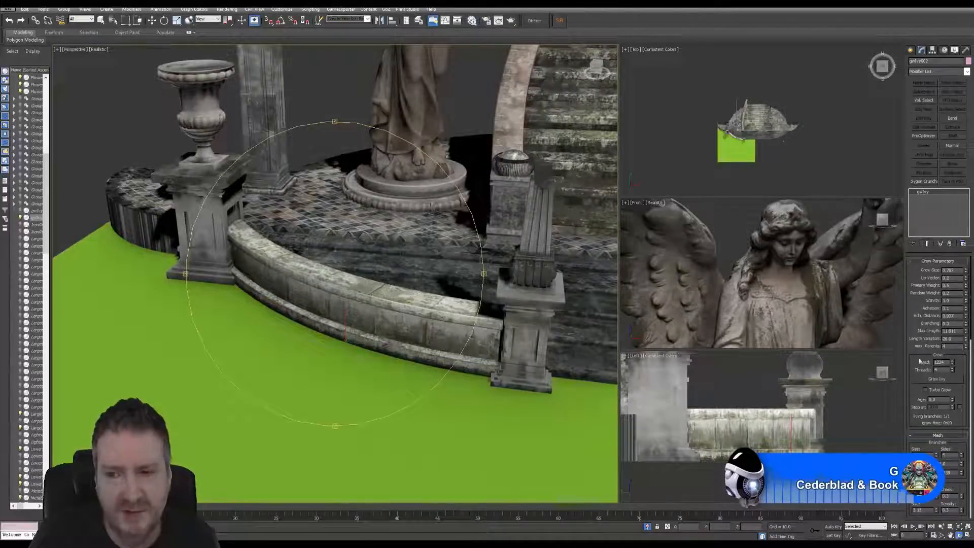
left_click(940, 379)
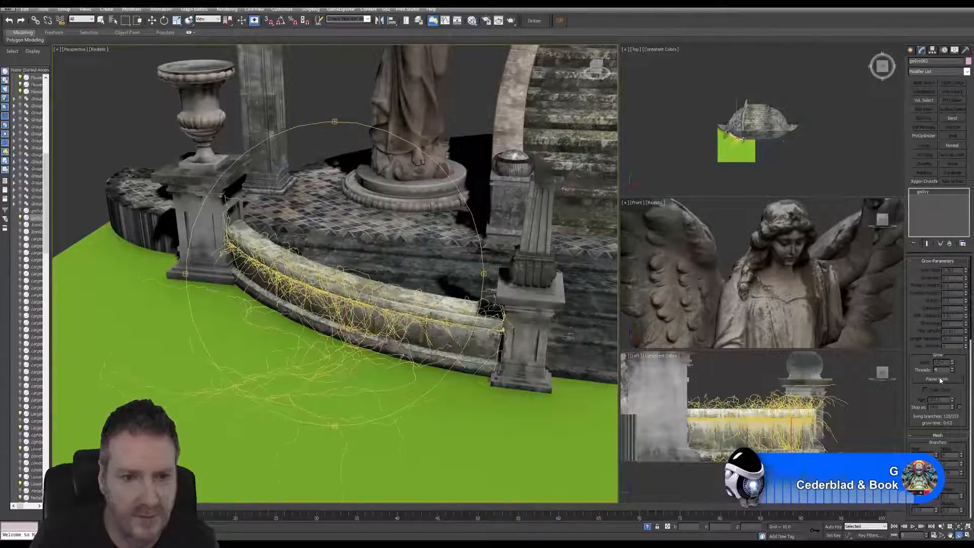
left_click(940, 379)
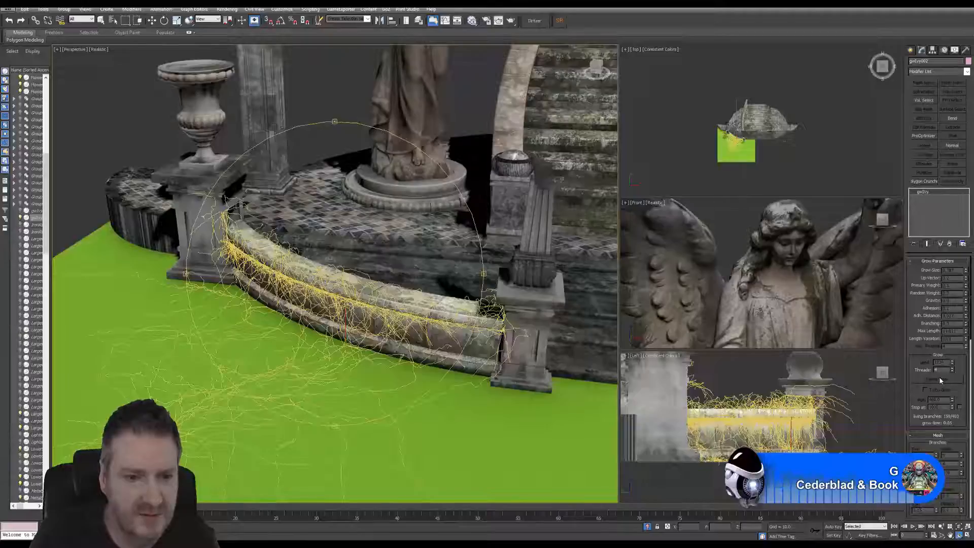
left_click(938, 378)
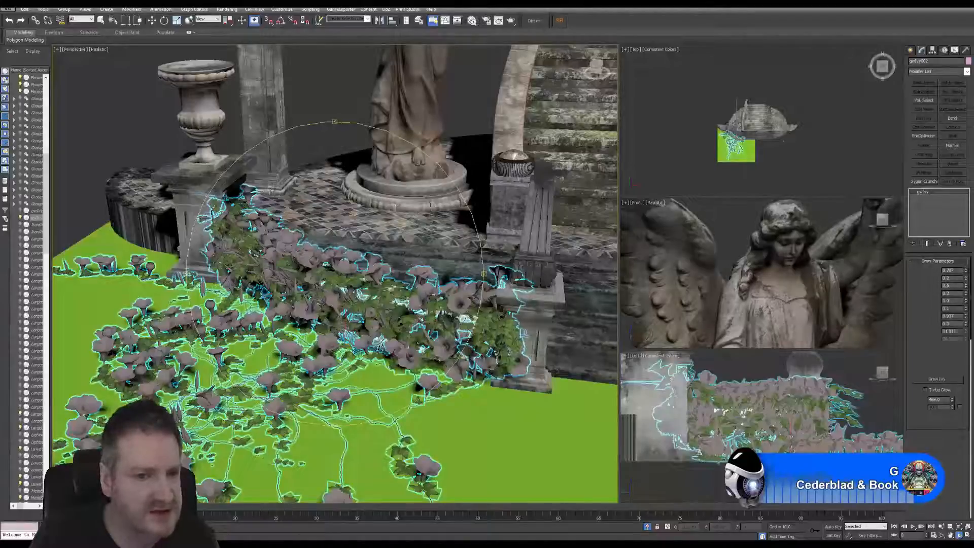
mouse_move(311, 324)
middle_mouse_down("alt")
mouse_move(332, 310)
mouse_move(314, 343)
mouse_move(317, 321)
middle_mouse_up("alt")
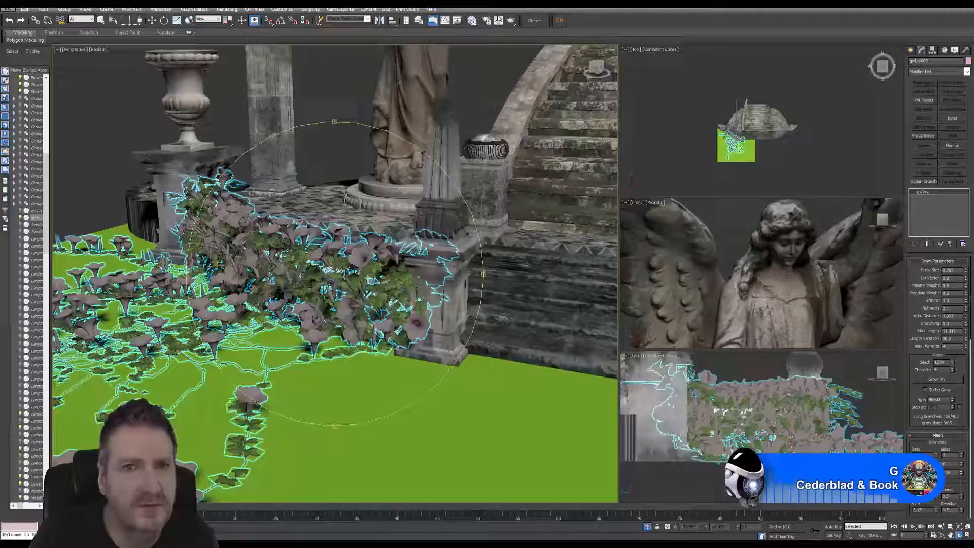
Open the Slate Material Editor and sample the grown ivy's material from the viewport into the node view.
left_click(471, 20)
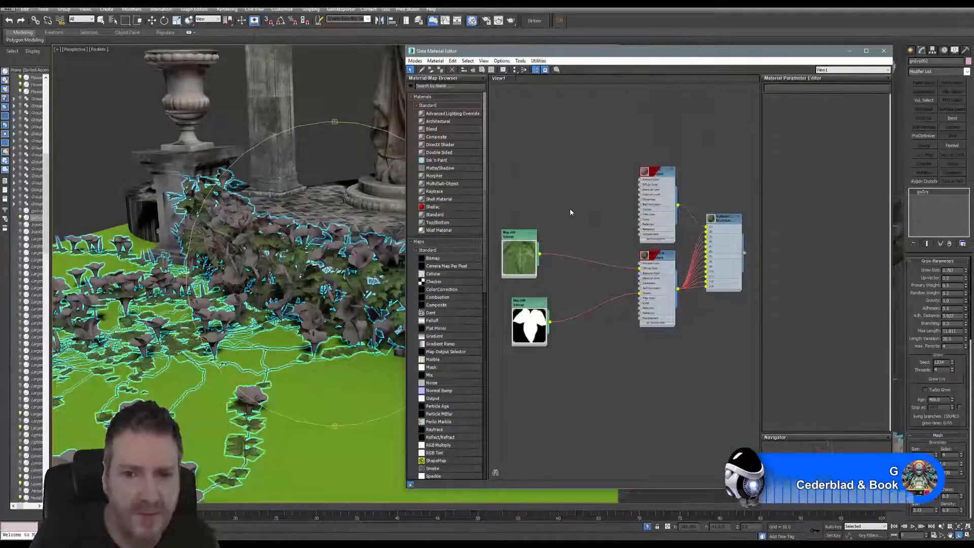
scroll(571, 212, "down", 5)
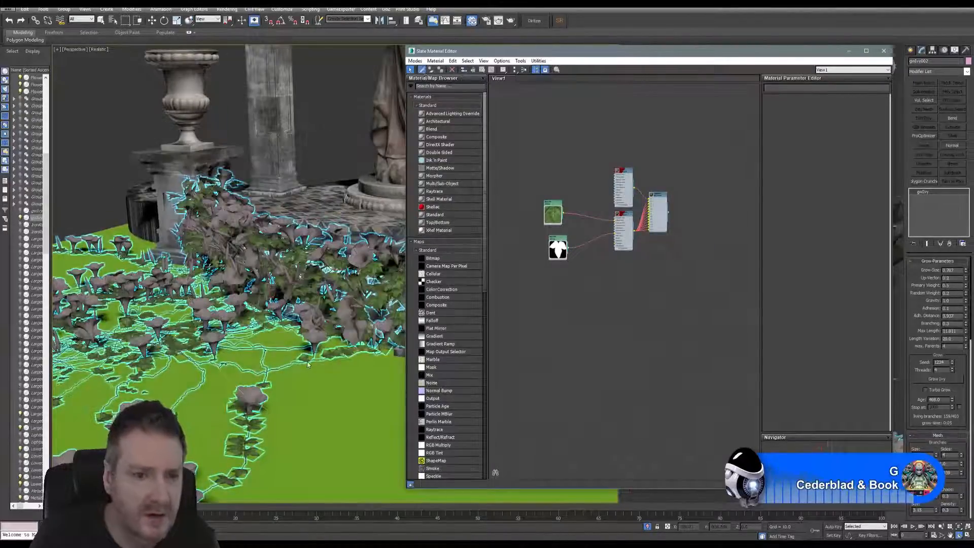
left_click(245, 385)
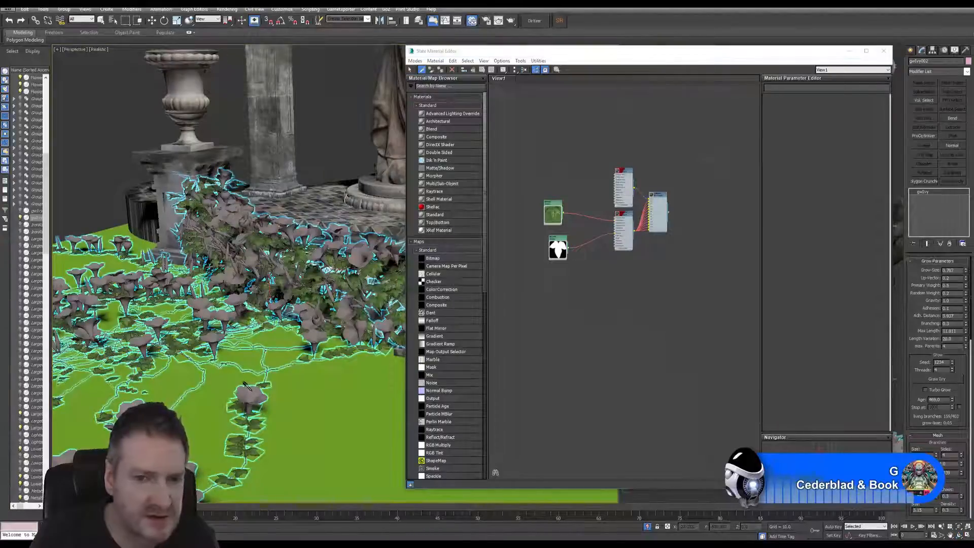
key("w")
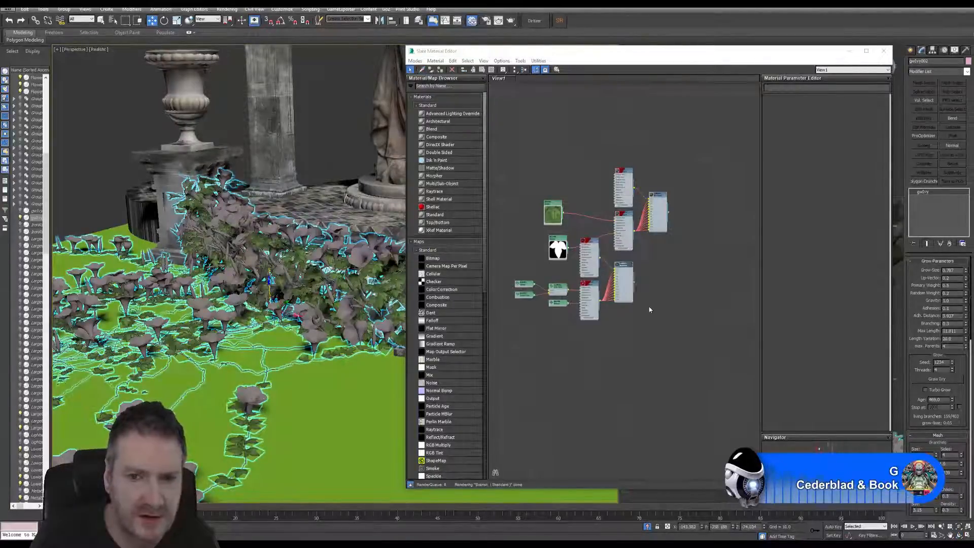
Move the sampled ivy material's nodes clear of the existing node tree and enlarge the preview of its leaf bitmap.
middle_click_drag(646, 306, 651, 314)
left_click_drag(517, 340, 669, 379)
middle_click_drag(663, 325, 659, 234)
scroll(604, 324, "up", 3)
scroll(586, 320, "up", 2)
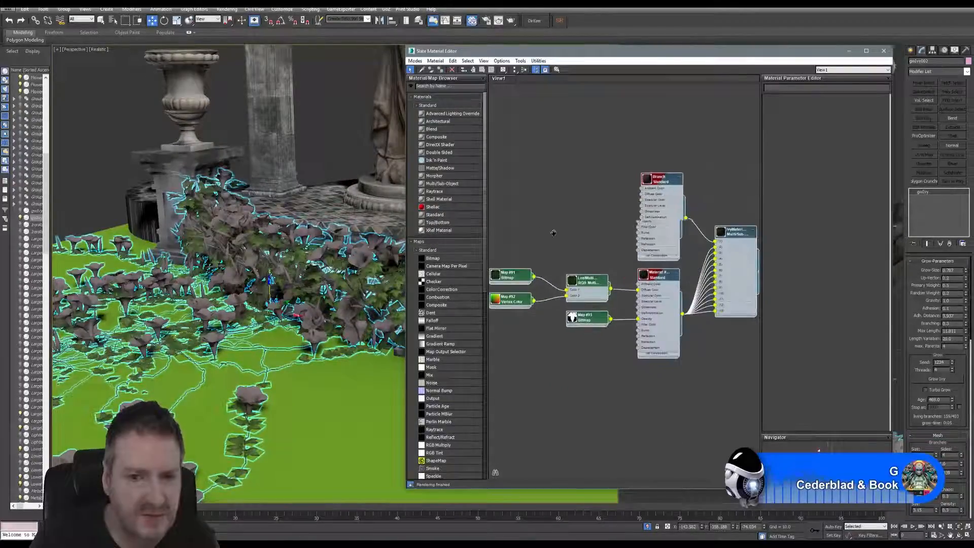
middle_click_drag(550, 228, 592, 226)
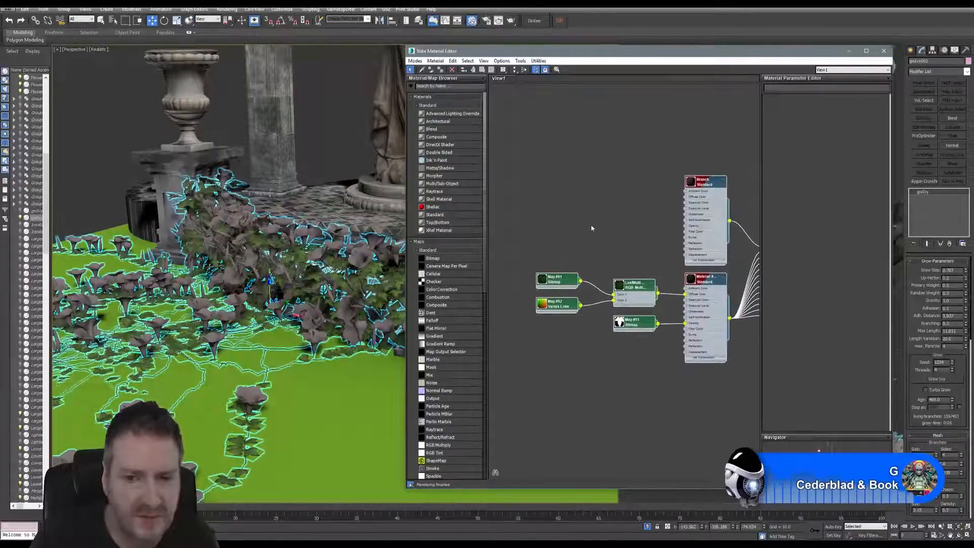
double_click(542, 279)
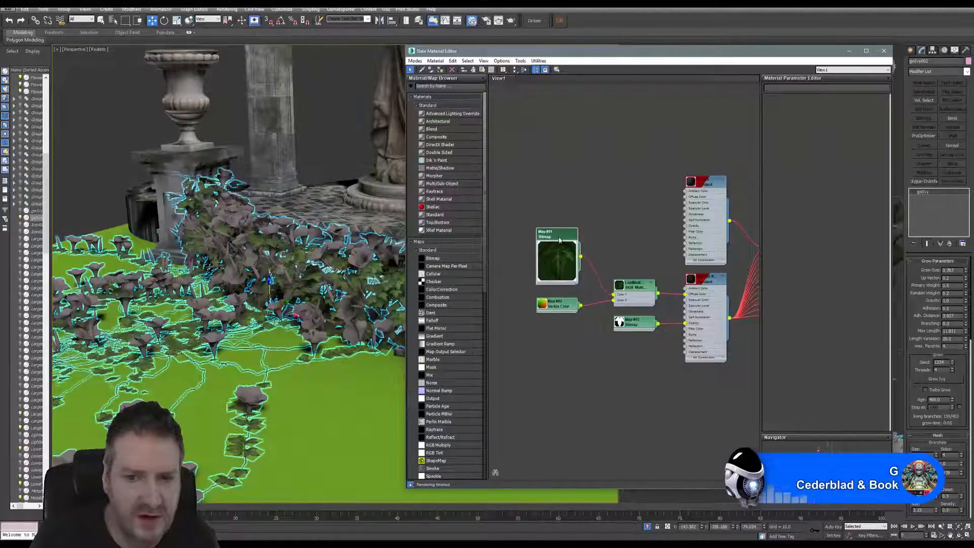
Enlarge the previews of the ivy's Branch material, leaf material, RGB Multiply and opacity bitmap, spacing out the overlapping nodes.
middle_click_drag(637, 242, 561, 244)
double_click(618, 187)
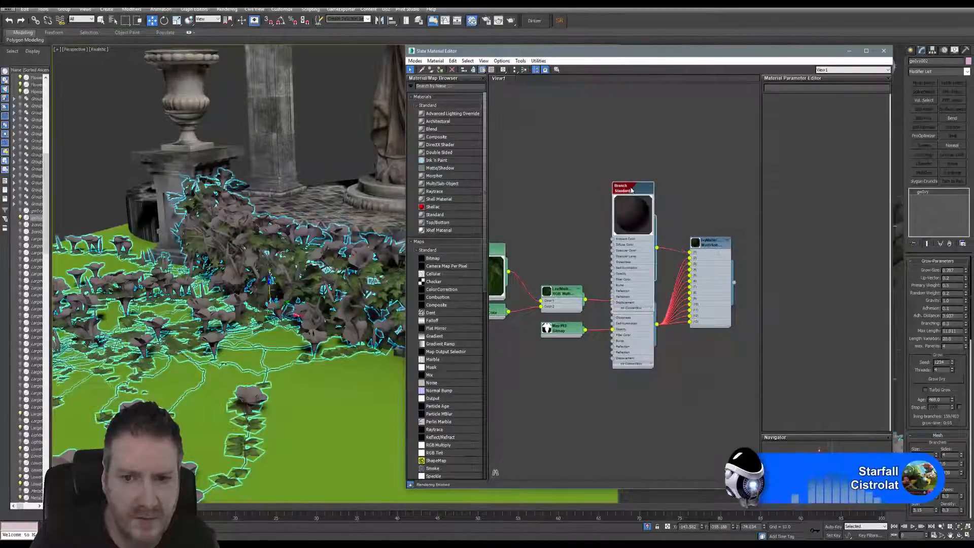
left_click_drag(626, 197, 620, 149)
double_click(619, 286)
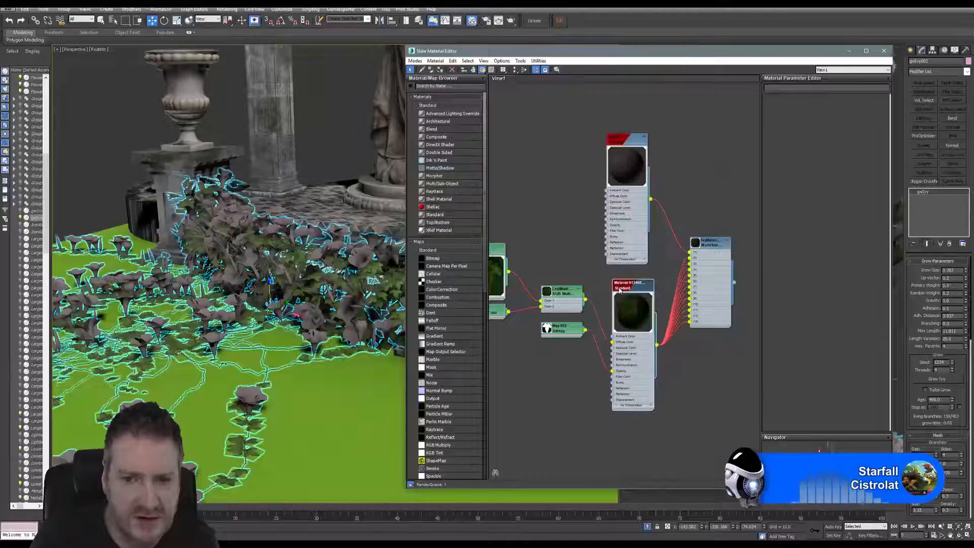
double_click(546, 297)
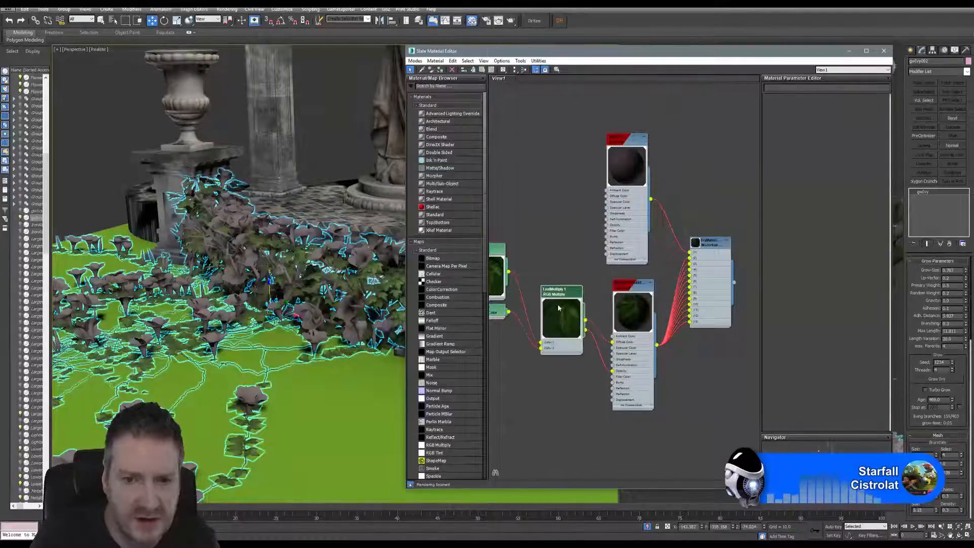
left_click_drag(559, 295, 552, 246)
double_click(555, 330)
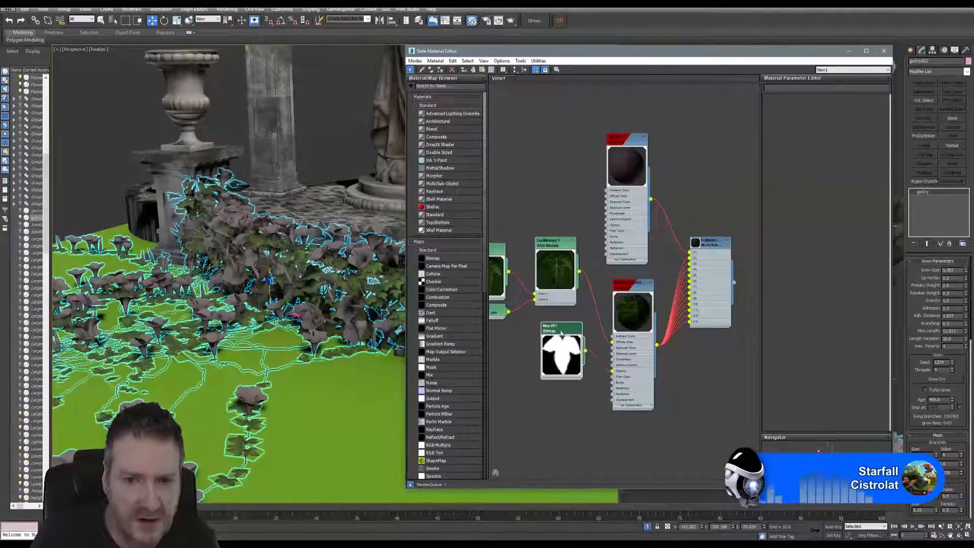
Compare the sampled ivy material's node tree with the other ivy leaf material tree above it.
scroll(541, 205, "down", 6)
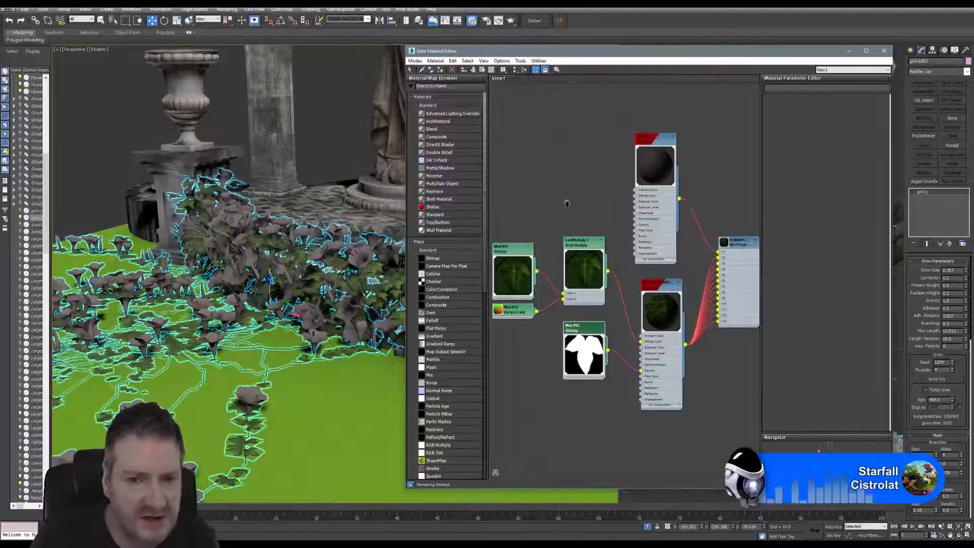
middle_click_drag(590, 163, 582, 328)
scroll(594, 215, "up", 3)
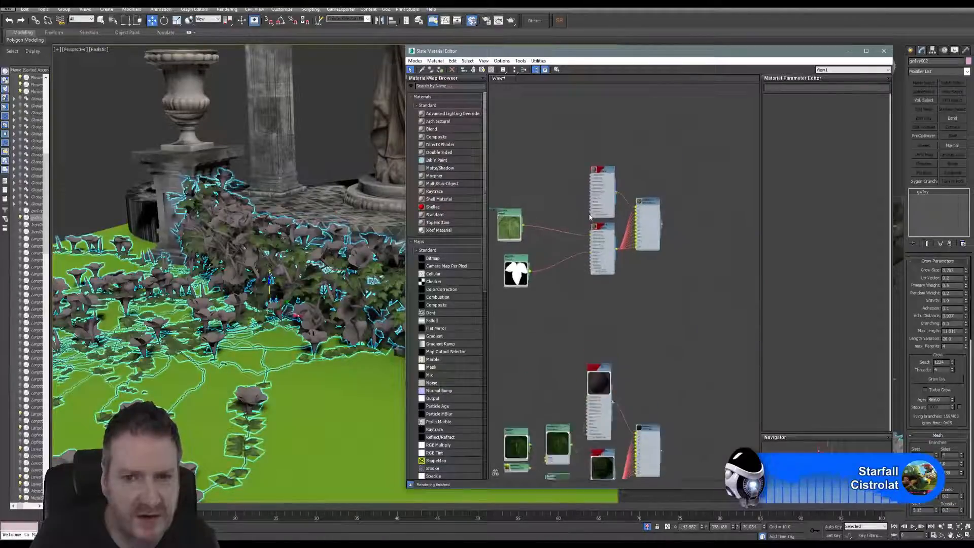
middle_click_drag(546, 230, 552, 237)
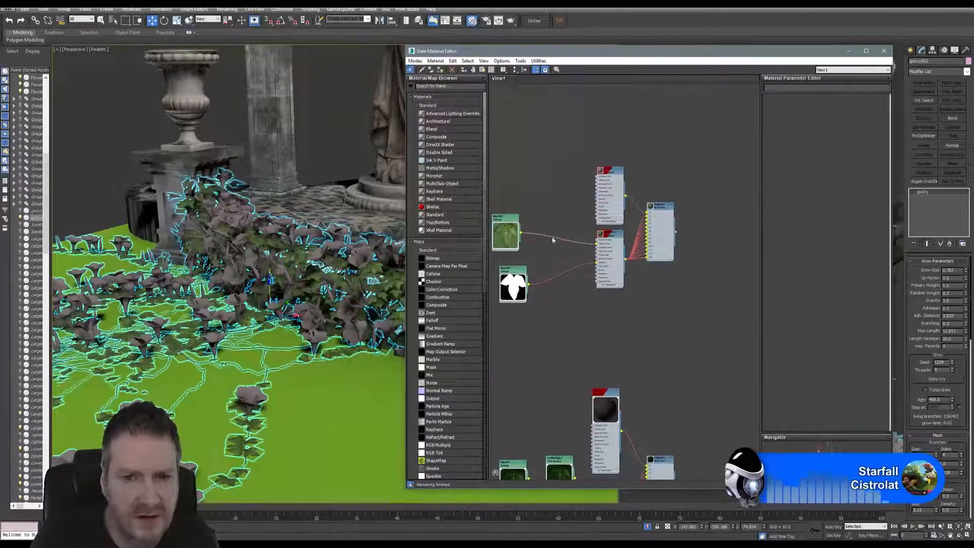
scroll(609, 241, "up", 1)
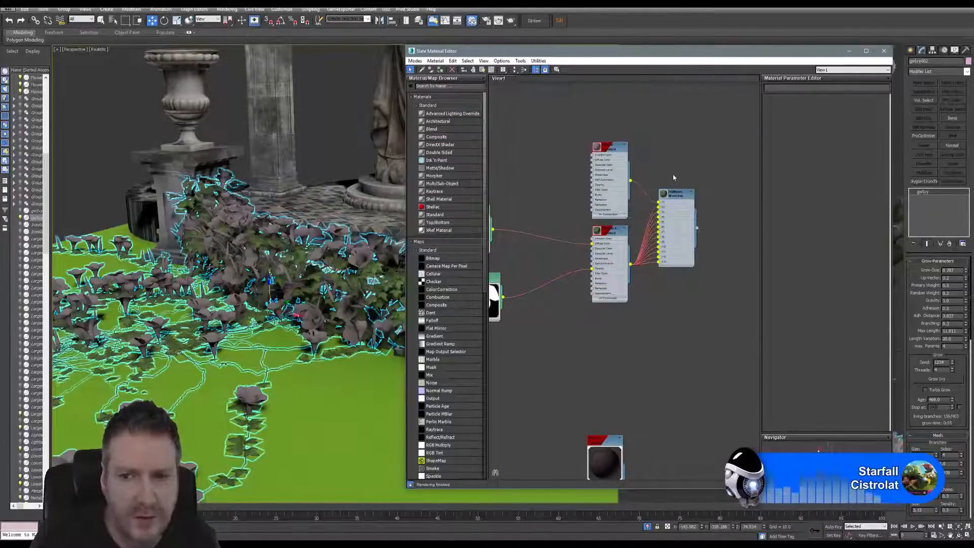
scroll(659, 142, "down", 3)
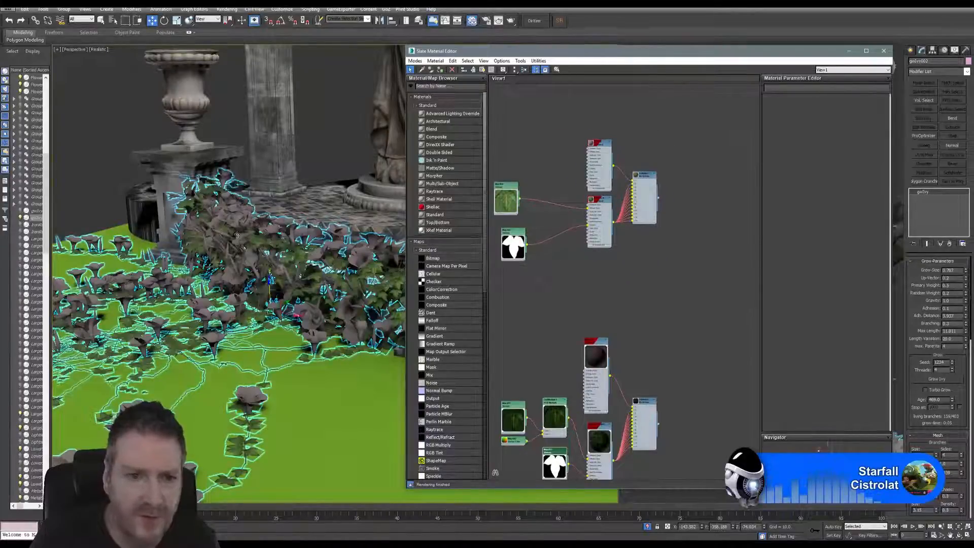
Frame the separate flower models in the viewport and sample the flower bud's material into the node view.
scroll(236, 234, "down", 5)
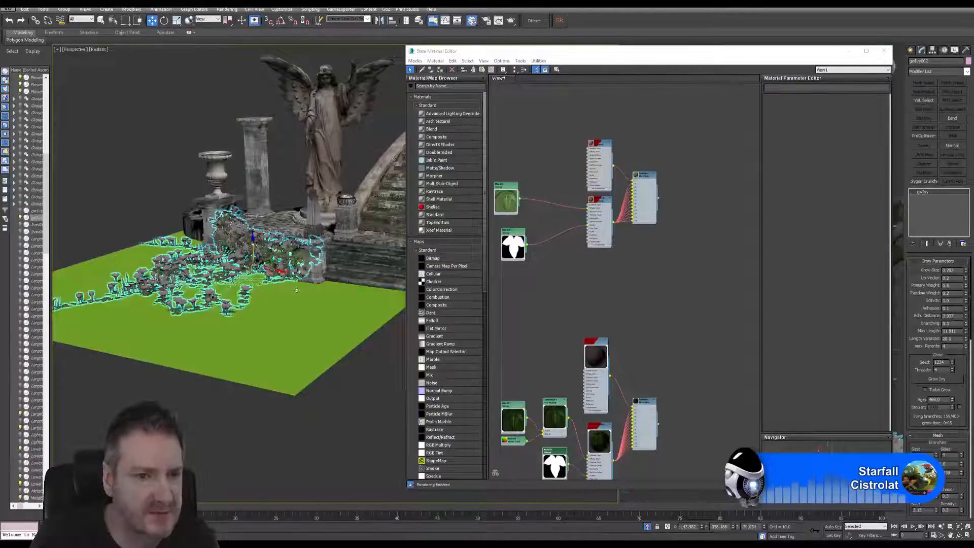
middle_click_drag(296, 291, 301, 379)
middle_click_drag(344, 355, 258, 315)
scroll(258, 314, "up", 5)
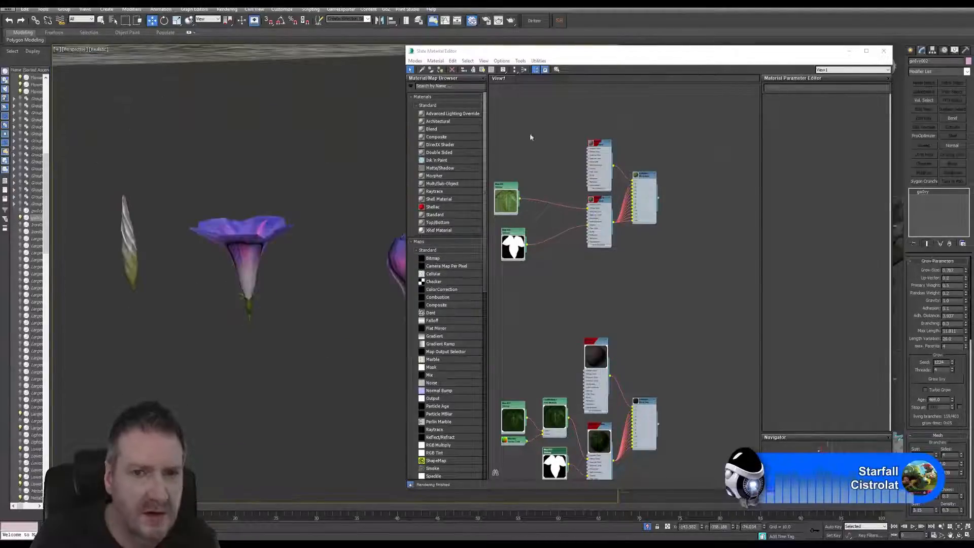
scroll(652, 281, "down", 5)
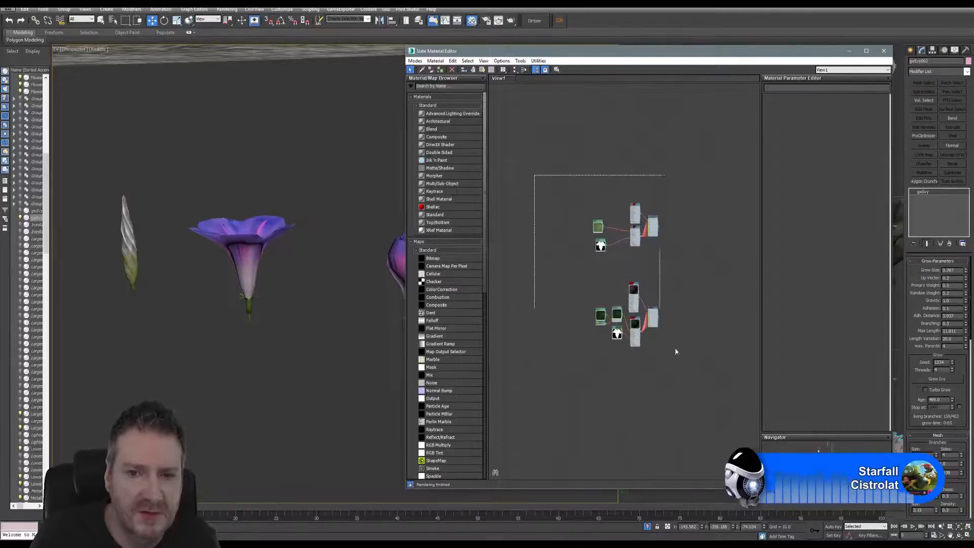
middle_click_drag(635, 249, 709, 141)
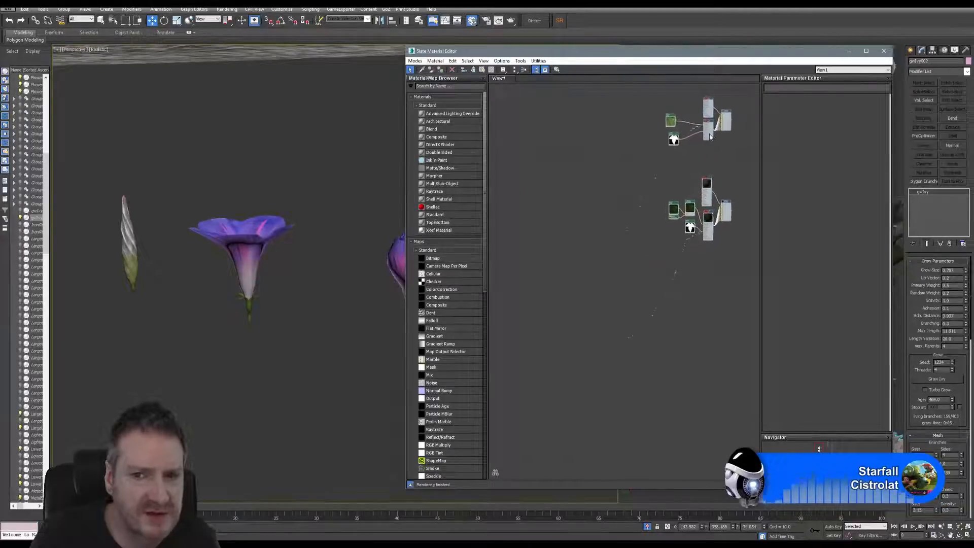
middle_click_drag(597, 215, 594, 246)
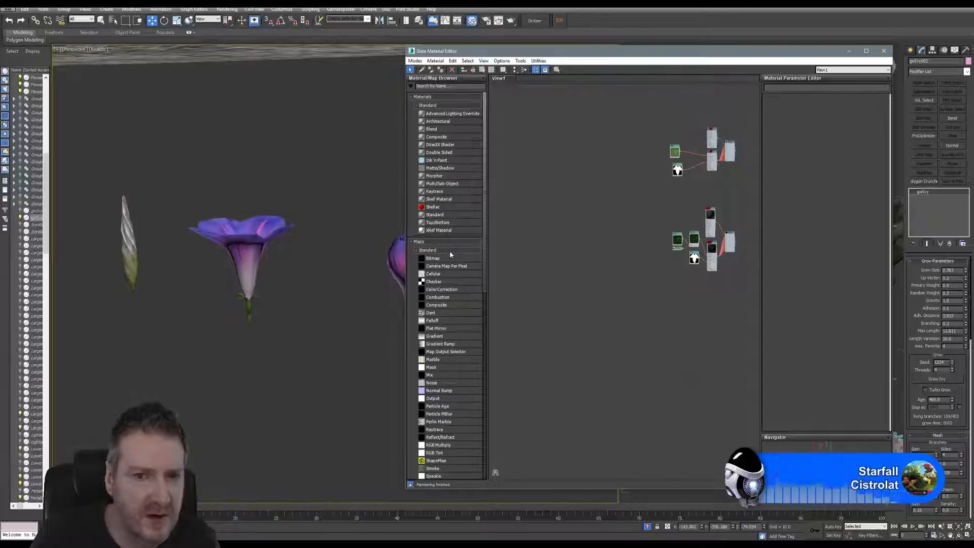
left_click(422, 70)
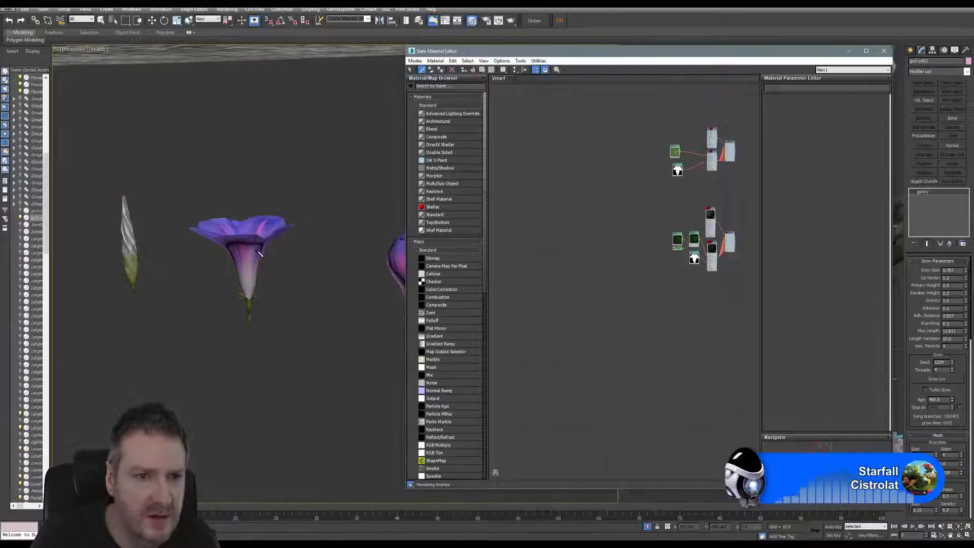
left_click(128, 237)
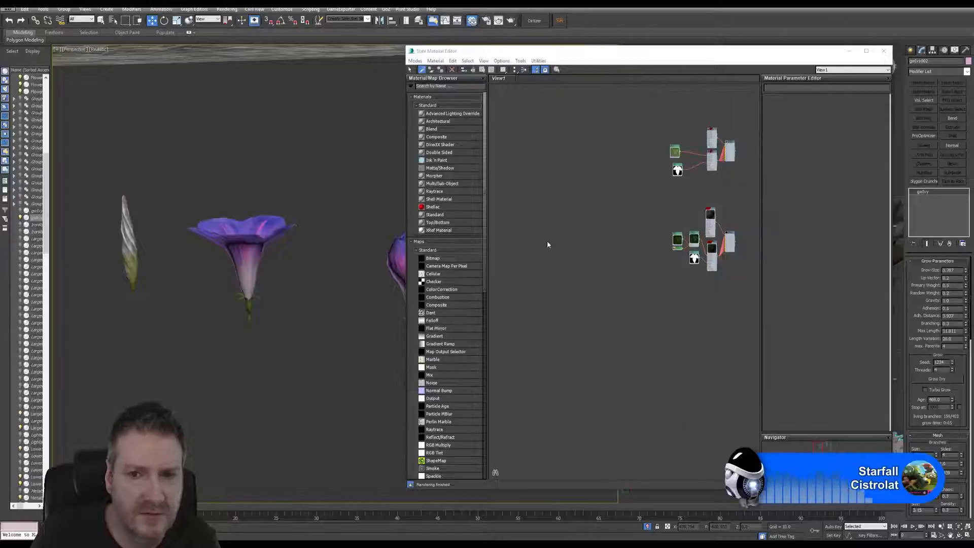
middle_click_drag(611, 208, 550, 260)
Move the upper ivy tree's Multi/Sub-Object, branch and leaf materials and bitmaps up, clear of the sampled flower material nodes.
scroll(669, 202, "up", 3)
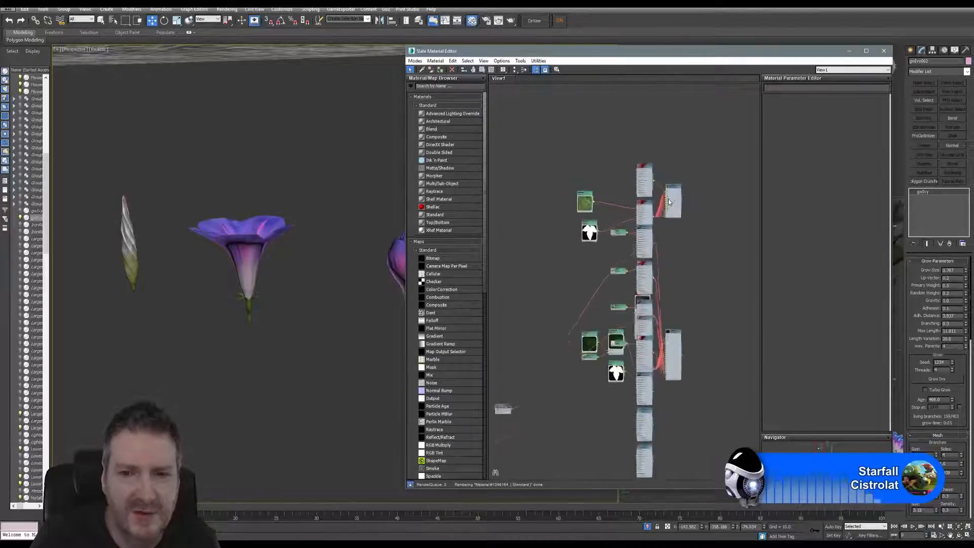
scroll(668, 201, "up", 2)
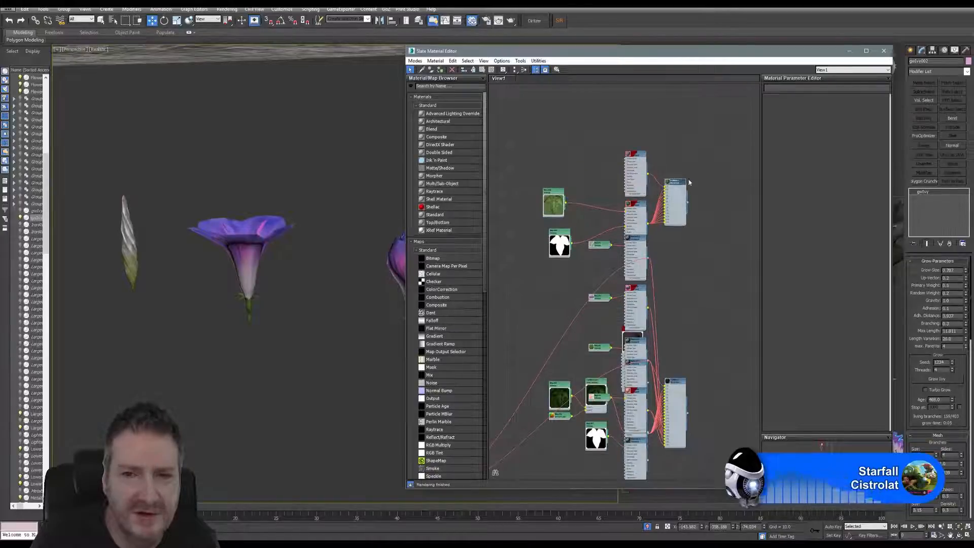
left_click_drag(675, 187, 717, 122)
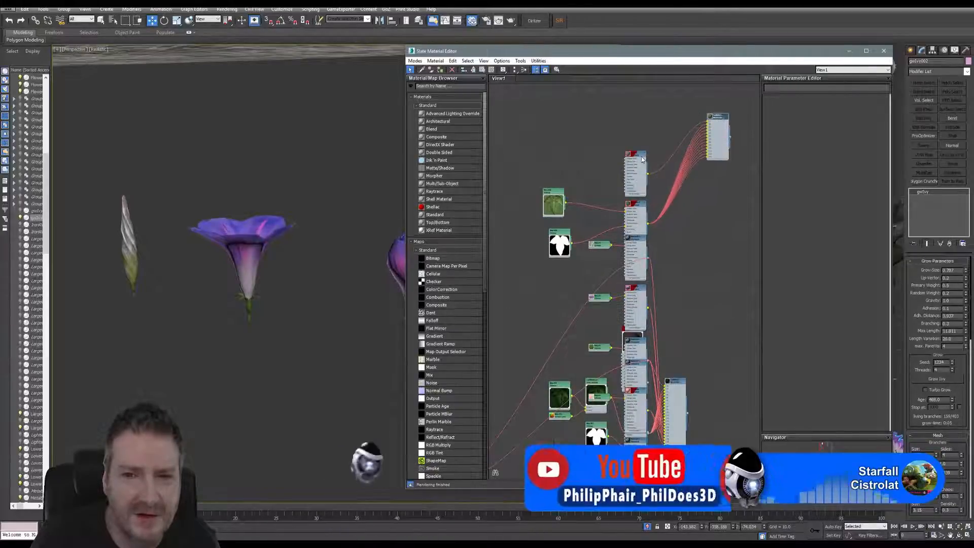
left_click_drag(640, 155, 655, 96)
left_click_drag(634, 204, 625, 135)
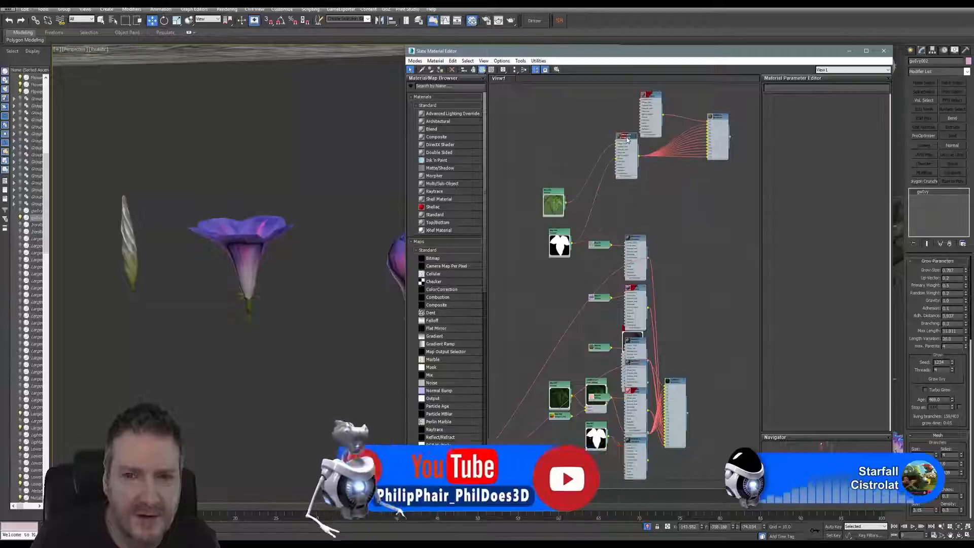
left_click_drag(517, 185, 565, 148)
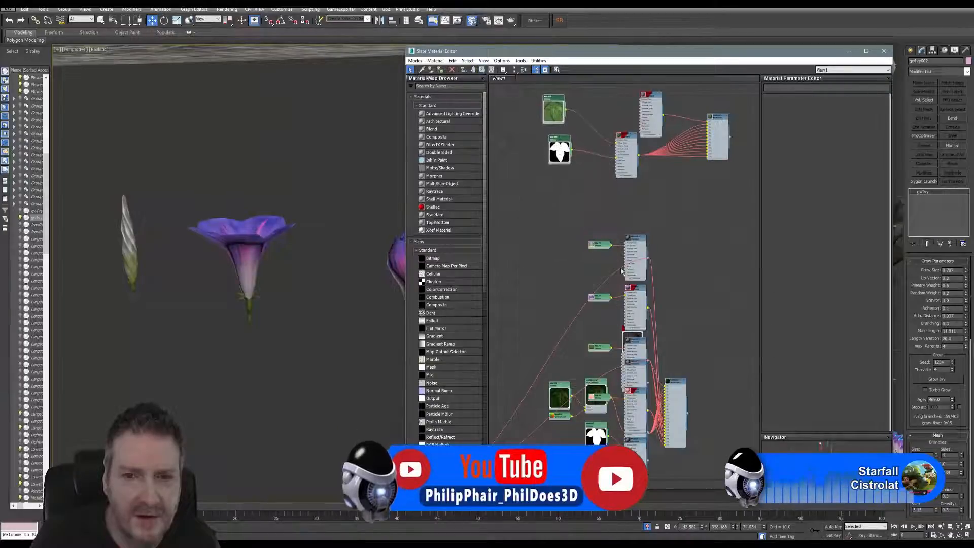
Move the sampled flower material's Multi/Sub-Object node well away from its stacked sub-materials.
middle_click_drag(674, 298, 710, 187)
left_click_drag(716, 266, 752, 247)
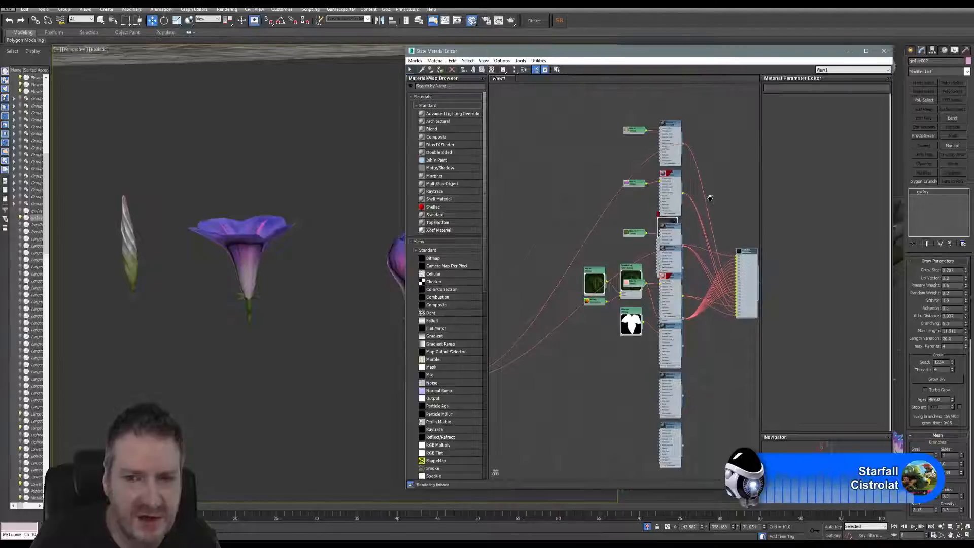
middle_click_drag(721, 217, 648, 212)
left_click_drag(675, 247, 739, 239)
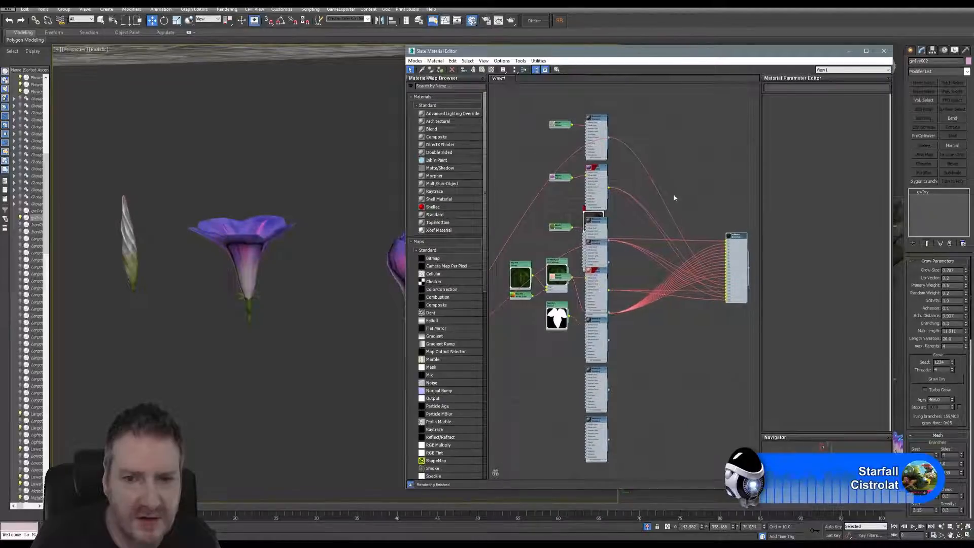
Pull a connected red-headed material and the unconnected Standard materials out of the stack into the free space beside it.
scroll(668, 183, "down", 2)
left_click_drag(625, 234, 689, 206)
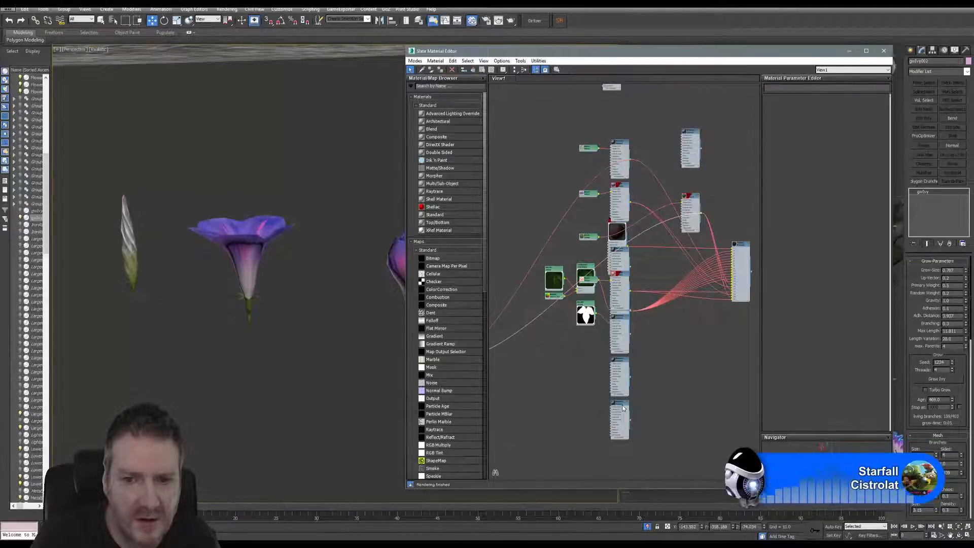
left_click_drag(623, 407, 729, 124)
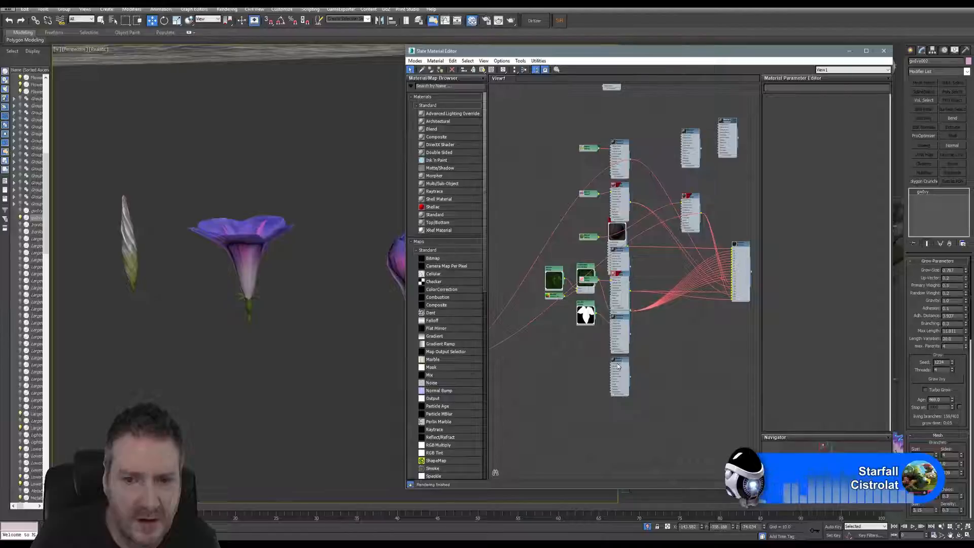
left_click_drag(618, 366, 694, 92)
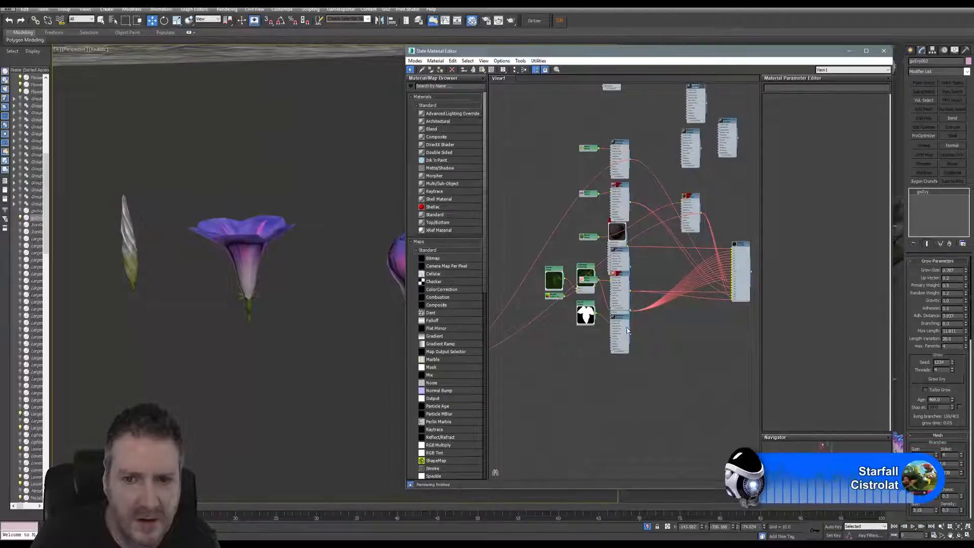
left_click_drag(620, 318, 731, 170)
Separate the remaining overlapping materials, placing one with its map below, the unconnected ones with the others above, and the branch material beside the stack.
middle_click_drag(659, 228, 640, 251)
left_click_drag(608, 299, 691, 371)
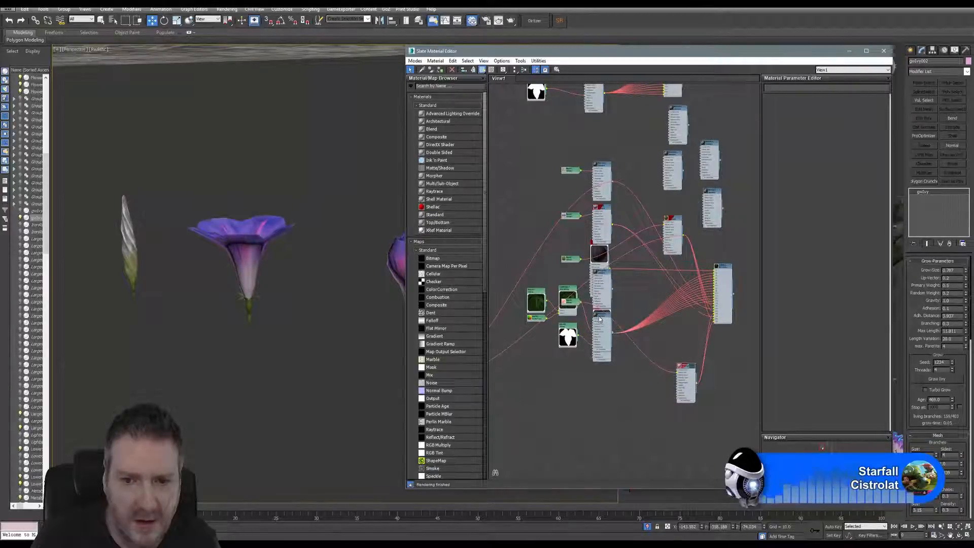
left_click_drag(598, 318, 733, 109)
left_click_drag(573, 303, 617, 333)
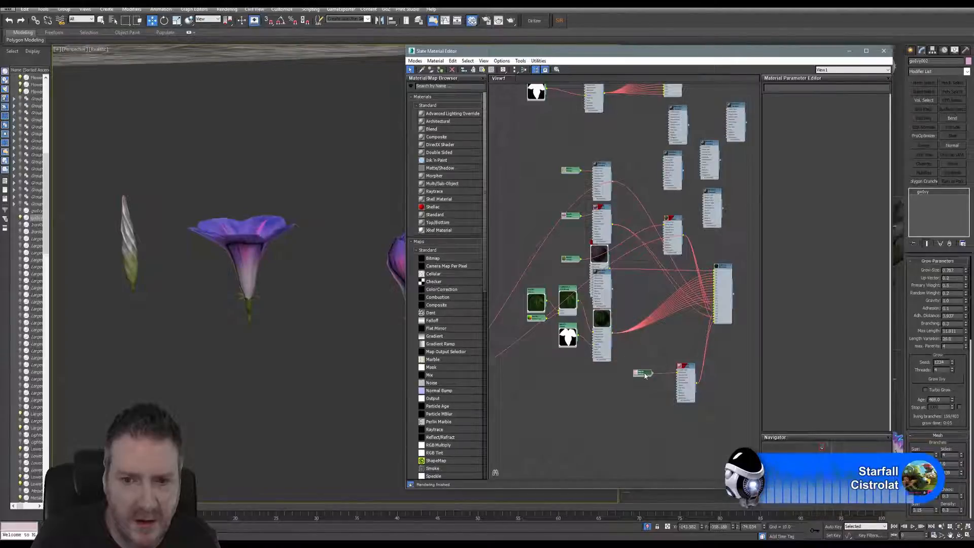
left_click_drag(611, 282, 719, 107)
middle_click_drag(634, 234, 586, 226)
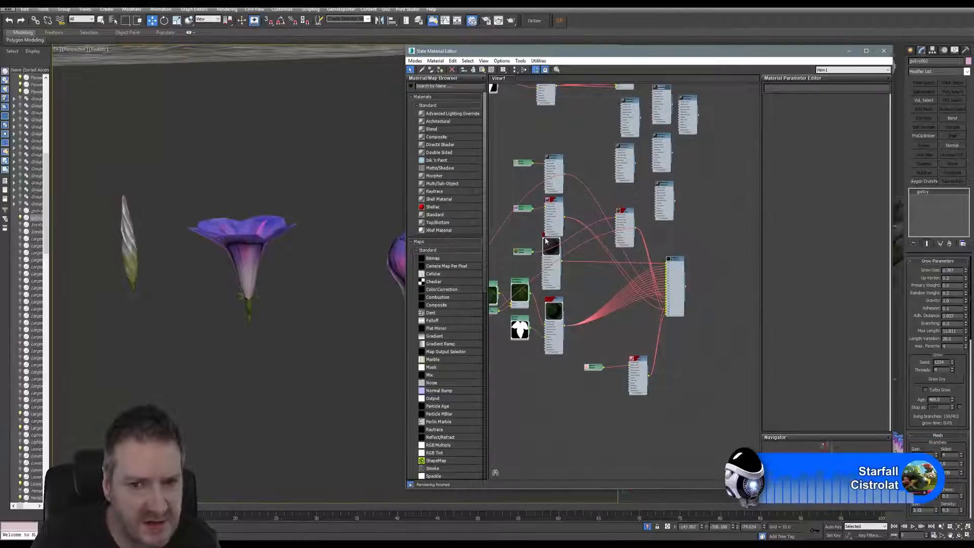
left_click_drag(545, 241, 588, 270)
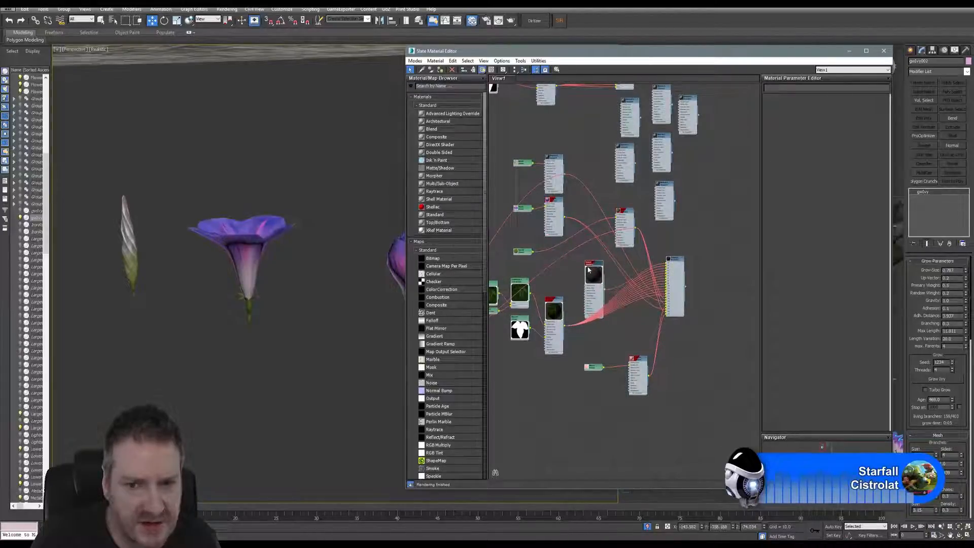
Move the Multi/Sub-Object node farther out and place the lowest material with its map below the leaf nodes.
middle_click_drag(595, 284, 624, 312)
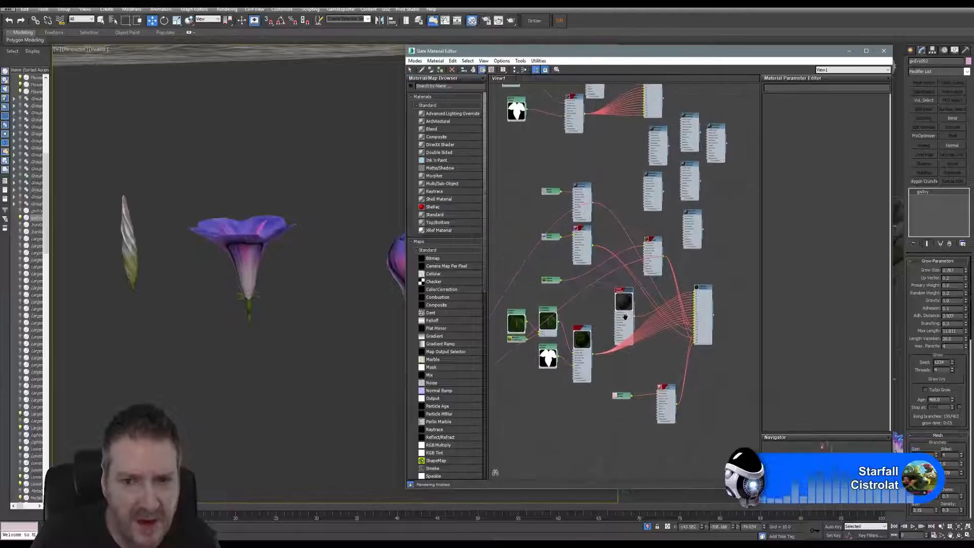
scroll(623, 309, "down", 1)
scroll(623, 312, "down", 3)
left_click_drag(662, 310, 692, 342)
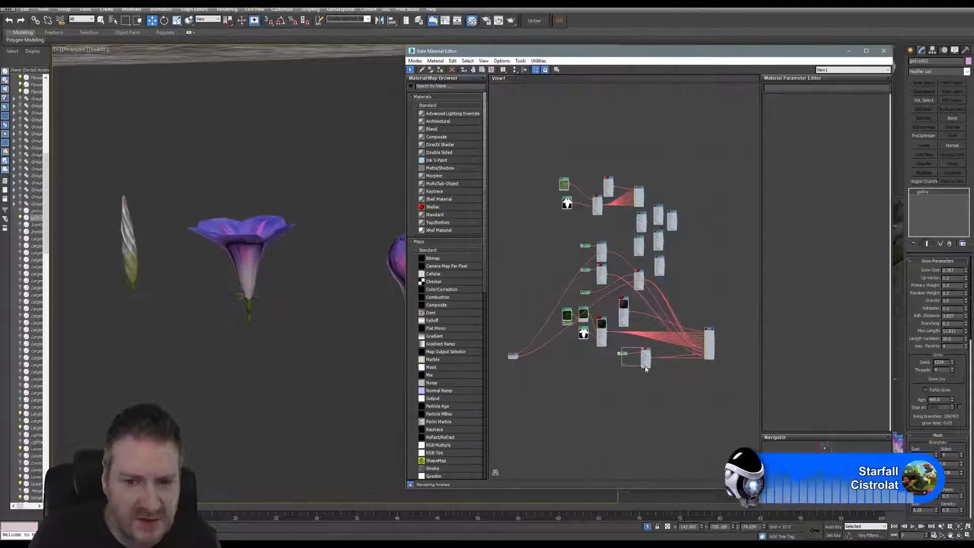
left_click_drag(645, 368, 649, 394)
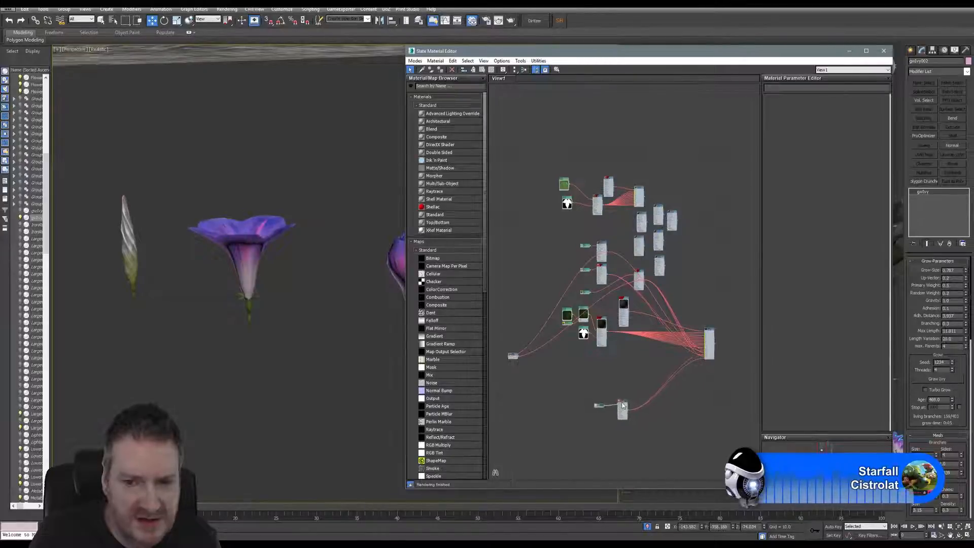
Group the leaf material with its opacity bitmap, RGB Multiply and leaf bitmap near the Multi/Sub-Object, with the branch material just above.
left_click_drag(605, 319, 655, 343)
left_click_drag(583, 331, 600, 367)
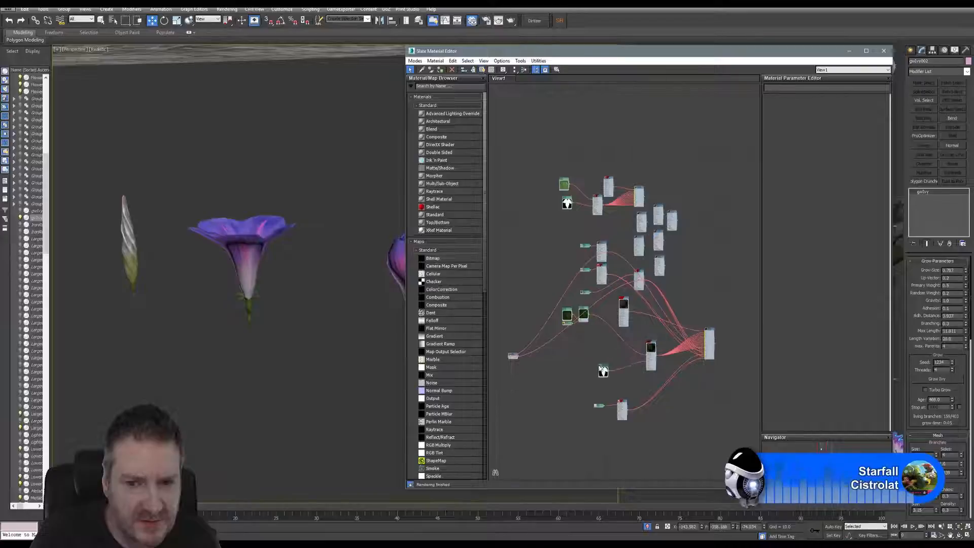
left_click_drag(583, 312, 582, 363)
middle_click_drag(621, 304, 568, 315)
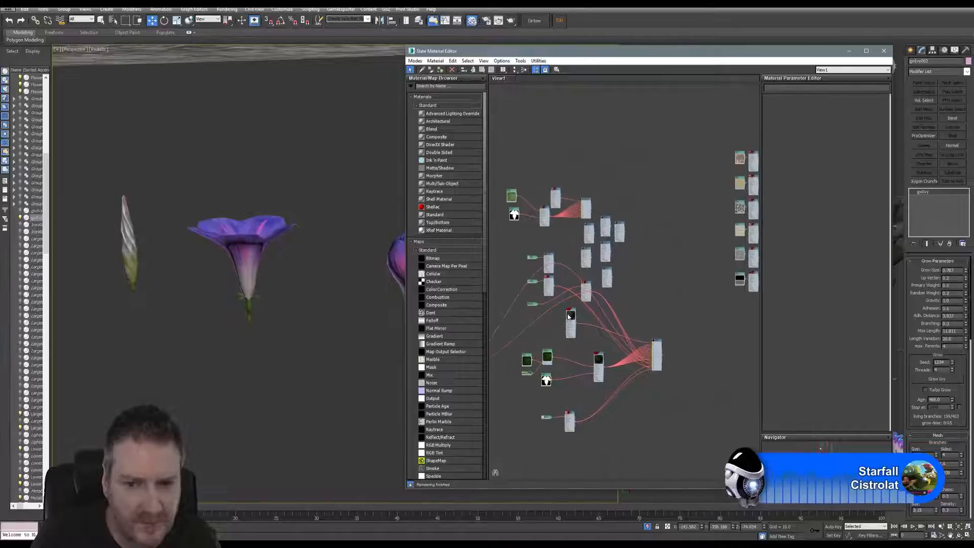
left_click_drag(570, 316, 577, 329)
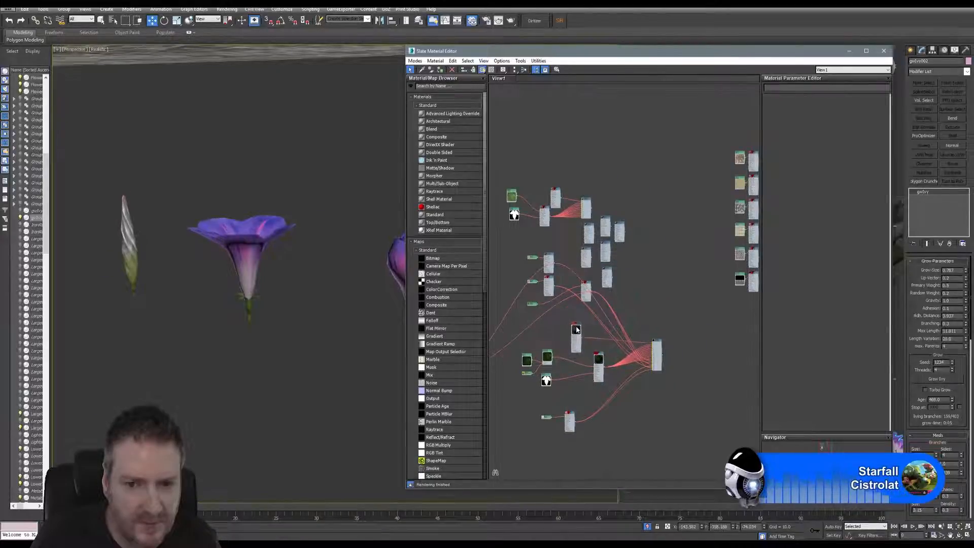
Move the other ivy tree and the unconnected materials up out of the way, and shift the topmost flower material away from its map.
middle_click_drag(577, 329, 628, 306)
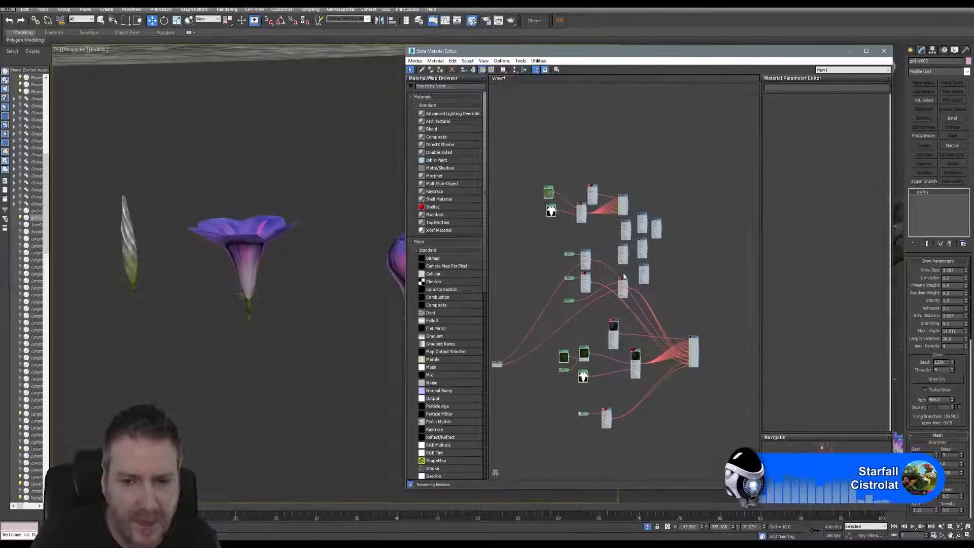
left_click_drag(538, 156, 663, 149)
left_click_drag(624, 248, 666, 177)
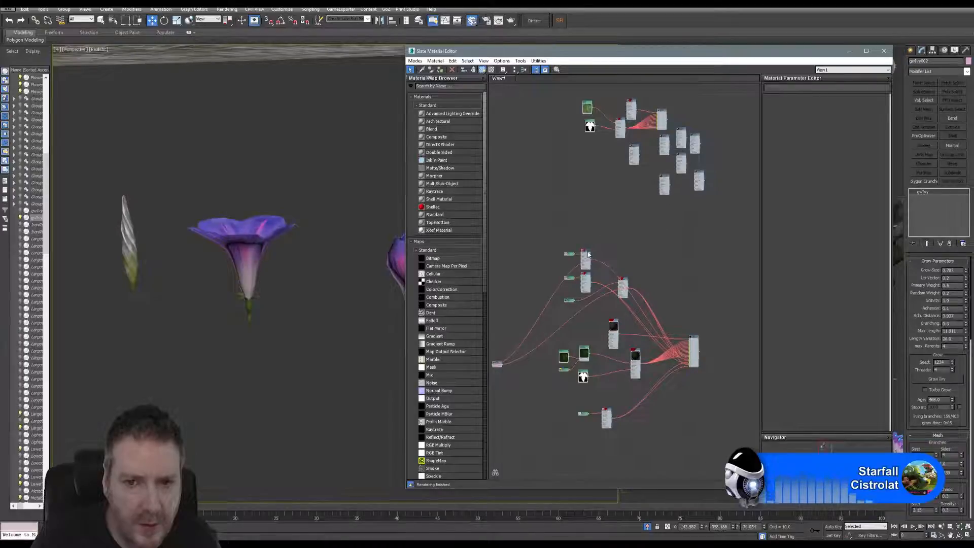
left_click_drag(588, 254, 641, 249)
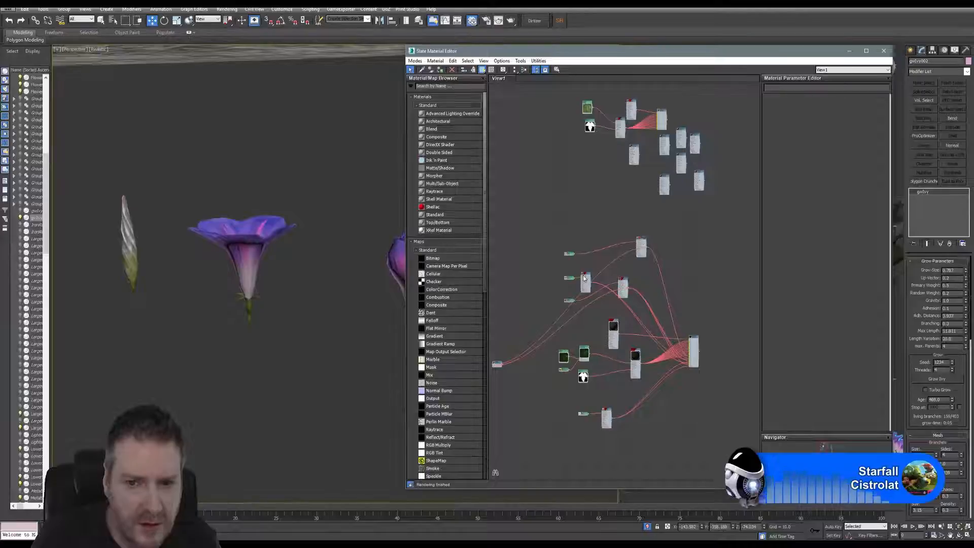
Move the purple flower's material node clear of its bitmap and enlarge the previews of the three bud, petal and green bitmap nodes.
left_click_drag(582, 275, 682, 269)
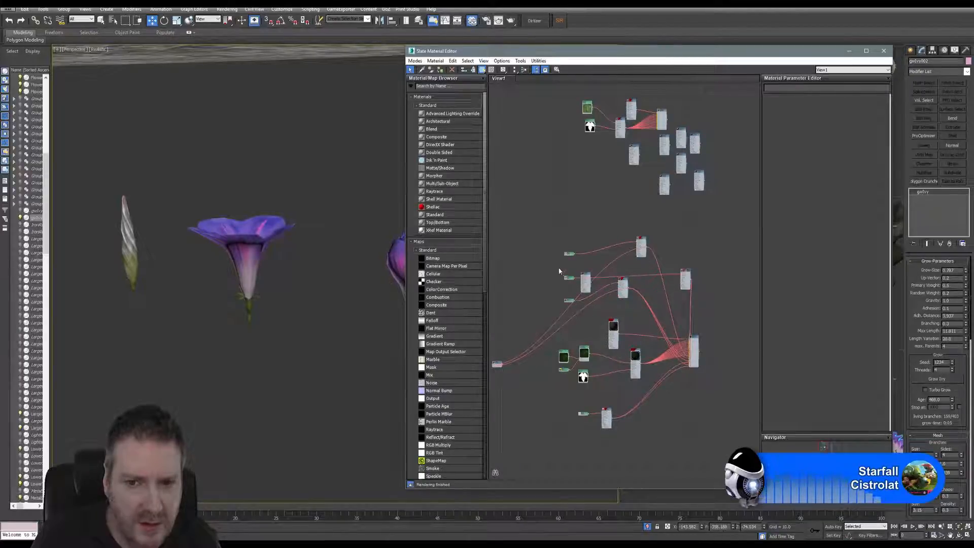
scroll(635, 316, "up", 3)
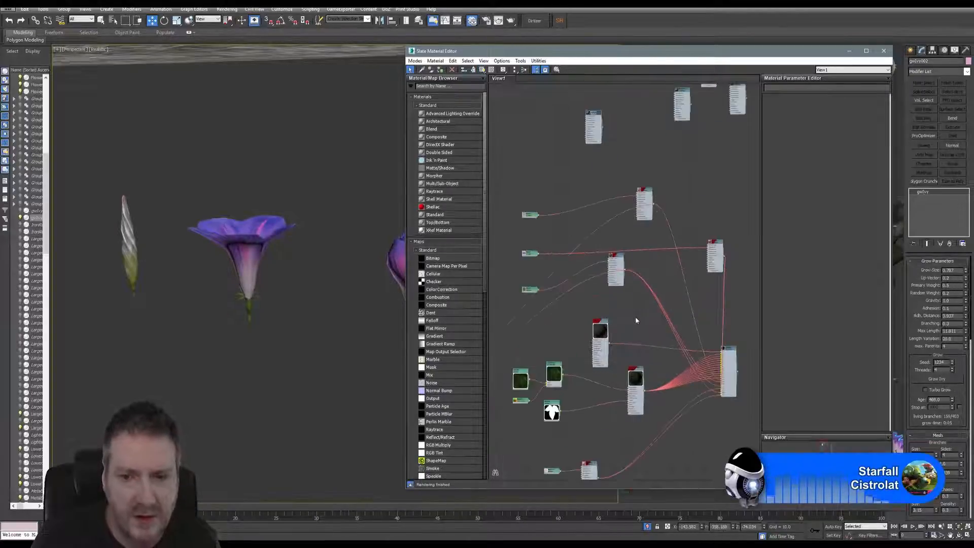
middle_click_drag(635, 316, 673, 251)
middle_click_drag(602, 298, 543, 245)
scroll(558, 223, "up", 4)
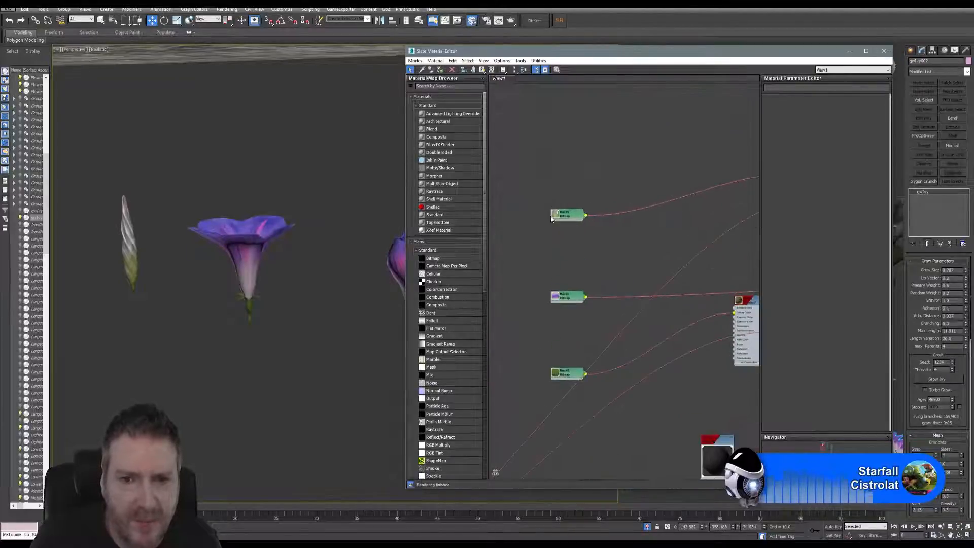
double_click(554, 218)
middle_click_drag(594, 259, 582, 191)
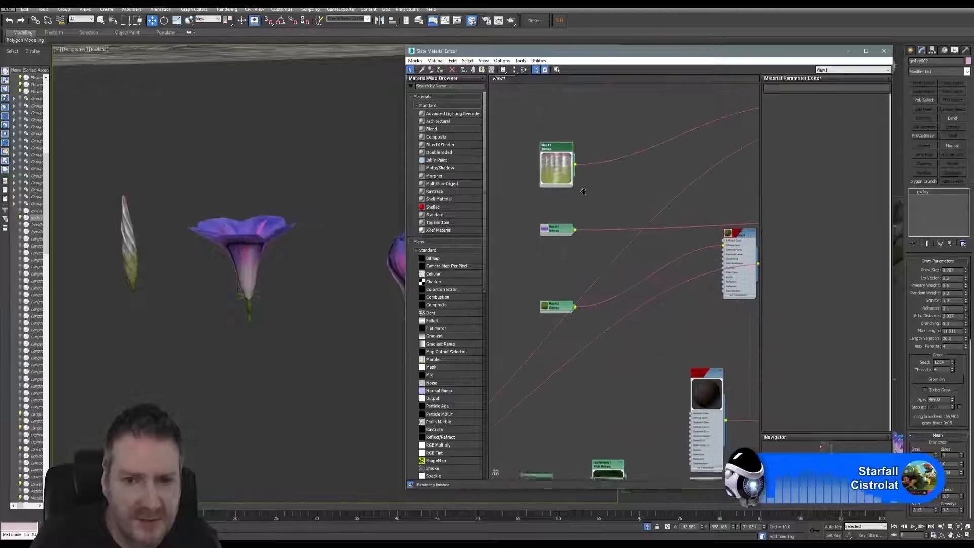
double_click(548, 226)
middle_click_drag(558, 304, 560, 249)
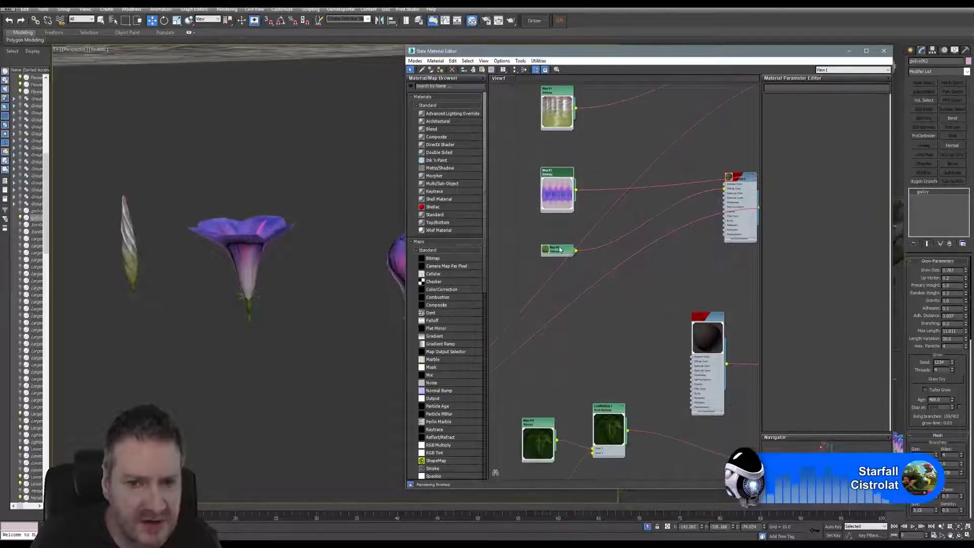
double_click(546, 251)
Move the smaller Multi/Sub-Object node in beside the bud and green materials it combines and enlarge its preview.
middle_click_drag(600, 328, 707, 177)
scroll(605, 353, "down", 4)
scroll(605, 353, "down", 1)
scroll(572, 297, "up", 2)
left_click_drag(549, 302, 716, 230)
middle_click_drag(678, 226, 507, 273)
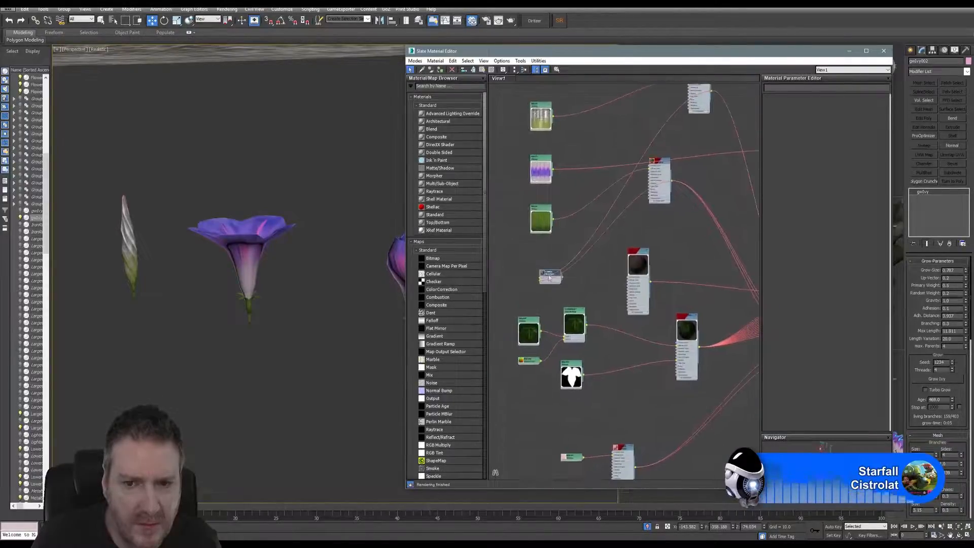
left_click_drag(548, 274, 729, 179)
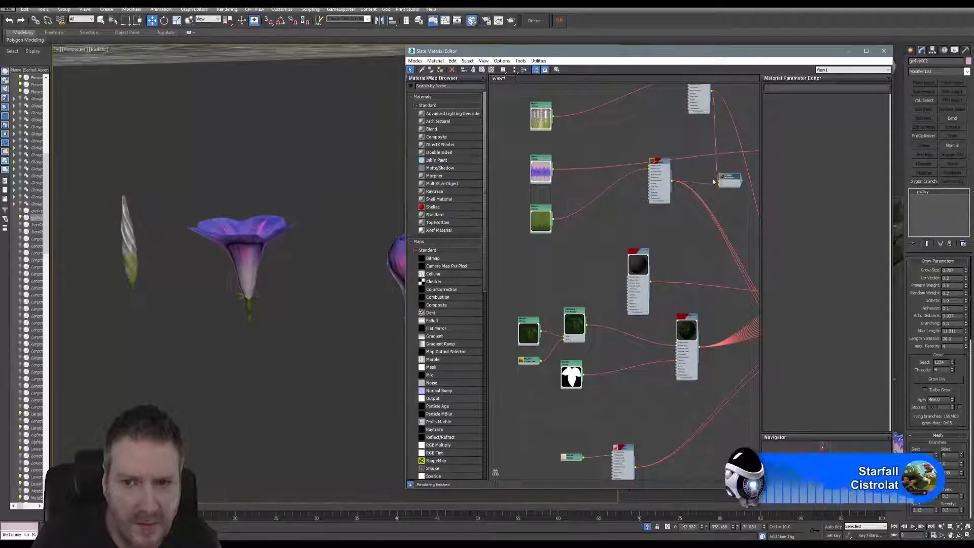
middle_click_drag(705, 179, 608, 300)
scroll(631, 297, "up", 3)
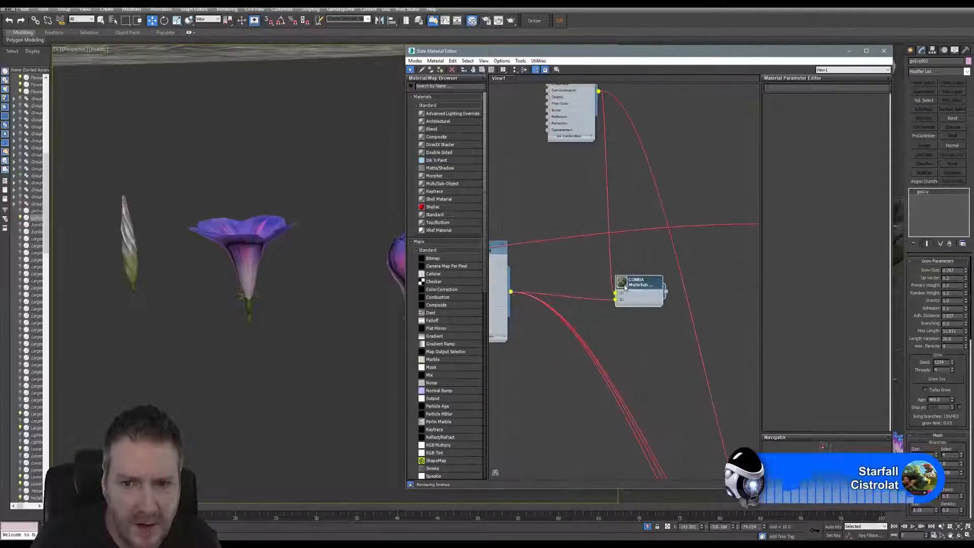
double_click(622, 286)
Enlarge the preview of the pink bitmap node feeding the lowest material in the flower network.
scroll(653, 276, "down", 4)
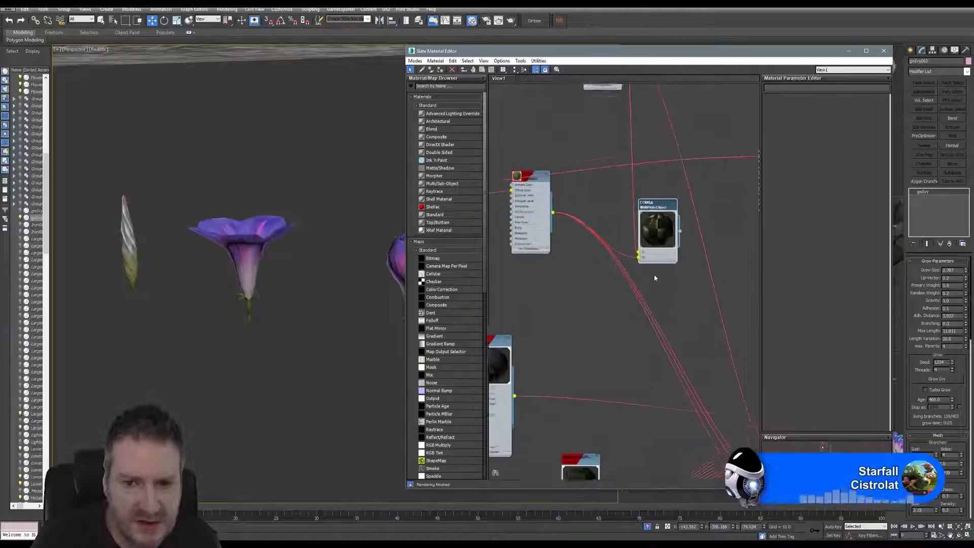
scroll(649, 298, "down", 2)
middle_click_drag(638, 335, 706, 252)
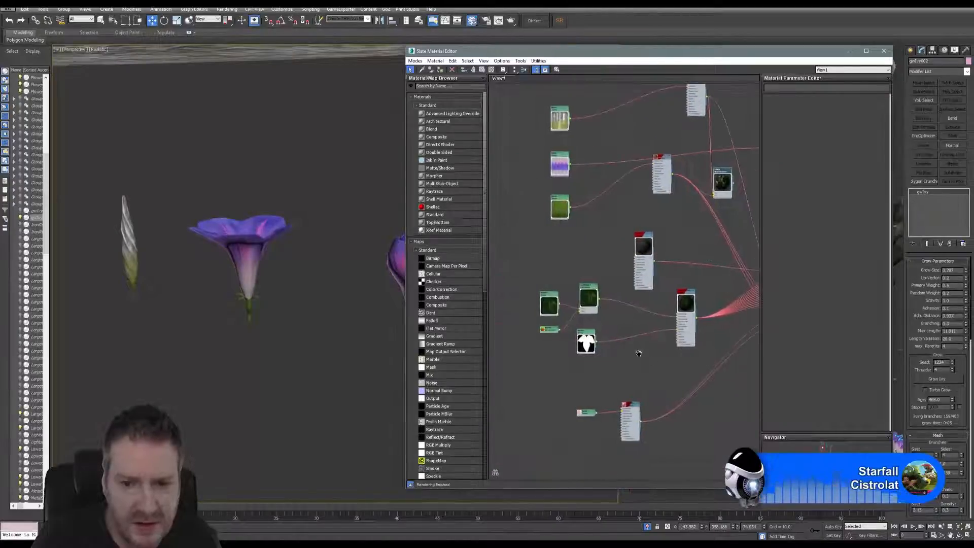
middle_click_drag(640, 350, 627, 328)
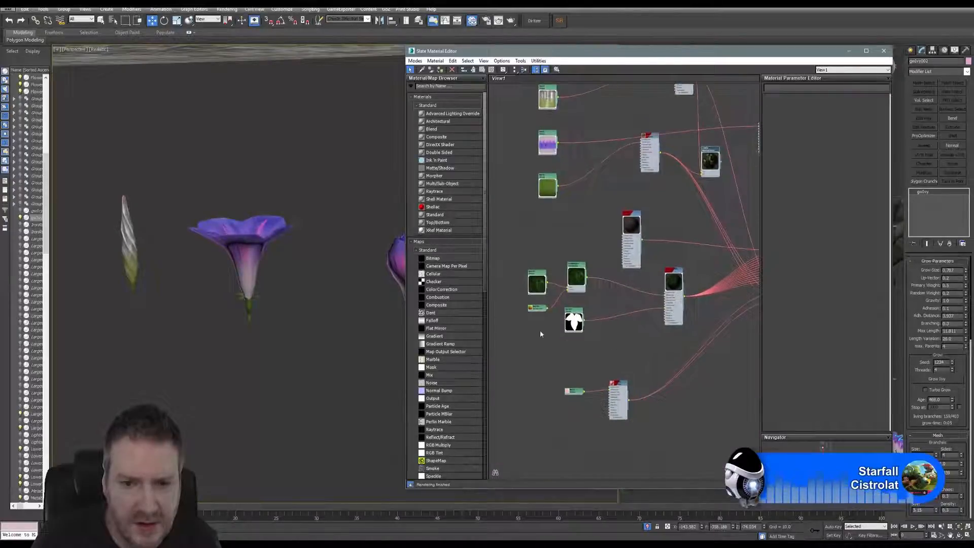
double_click(567, 392)
scroll(569, 392, "up", 4)
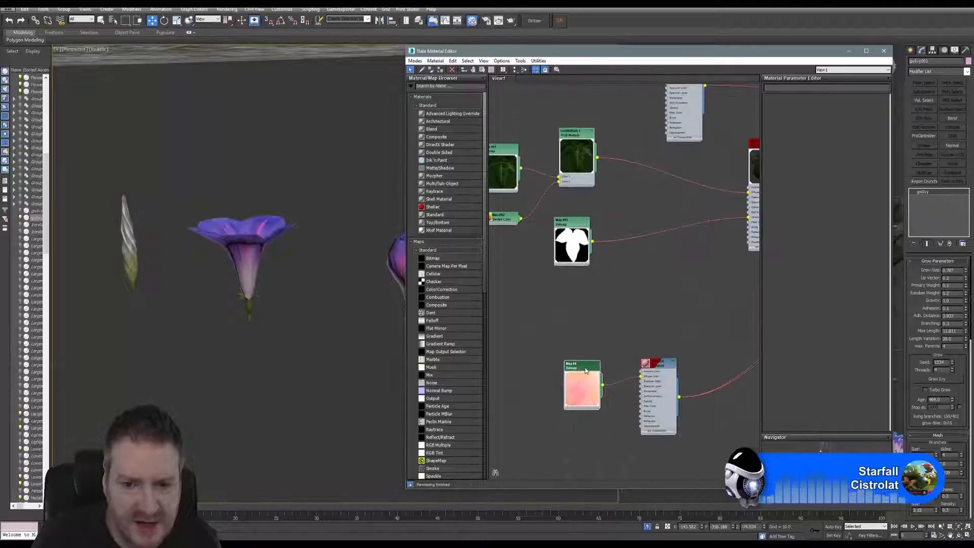
Move the IvyMaterial001 Multi/Sub-Object node farther away from its sub-materials to open up the wiring.
scroll(659, 362, "down", 4)
middle_click_drag(657, 334, 570, 356)
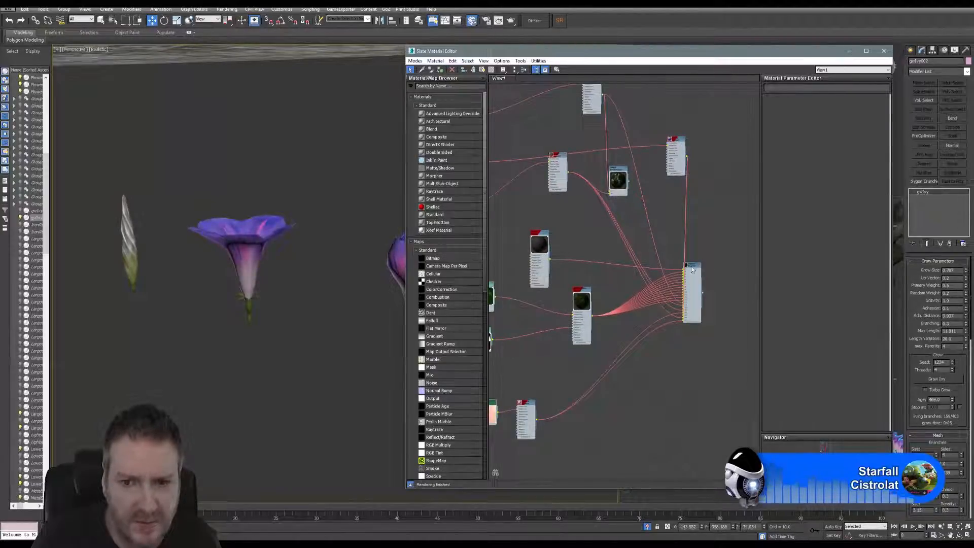
left_click_drag(691, 267, 729, 267)
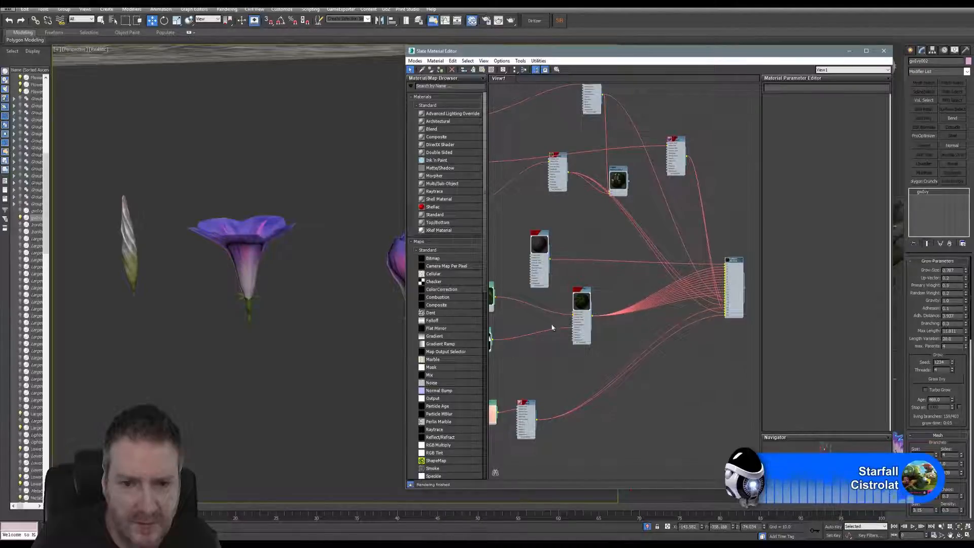
middle_click_drag(552, 324, 629, 388)
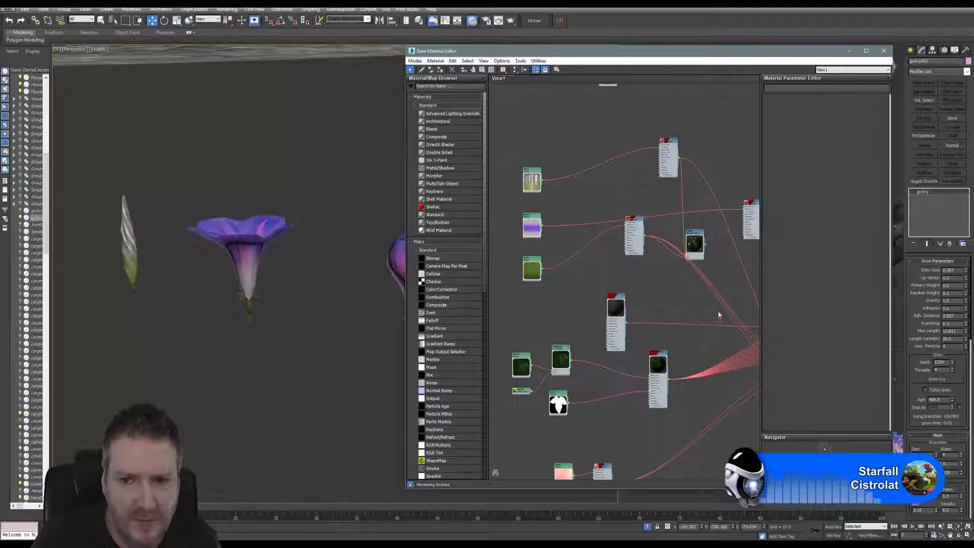
middle_click_drag(717, 310, 723, 252)
scroll(682, 295, "up", 3)
right_click(654, 292)
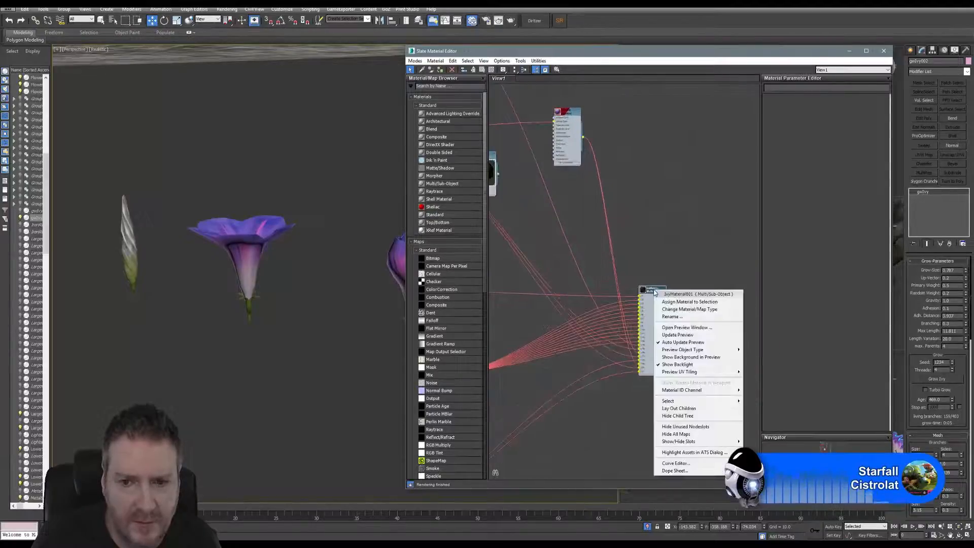
left_click(660, 248)
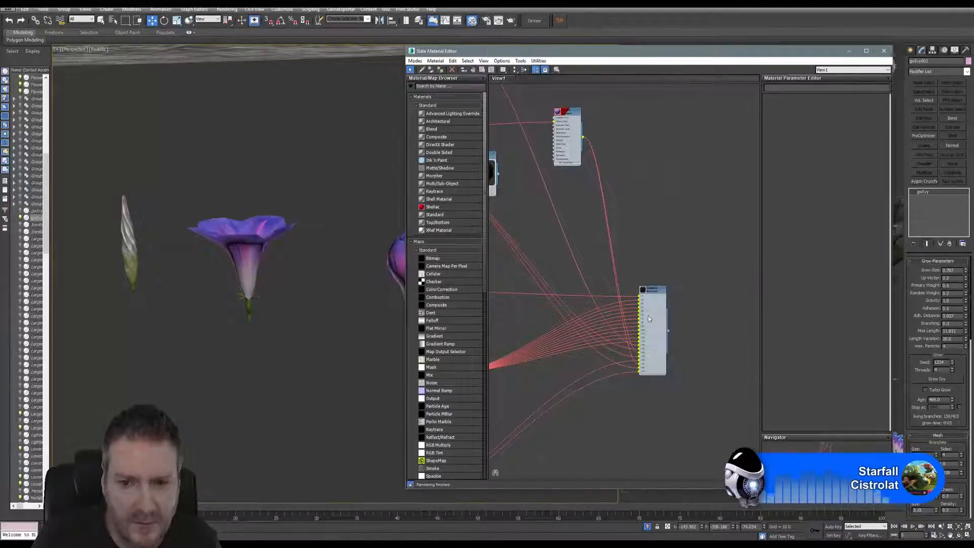
middle_click_drag(602, 318, 670, 311)
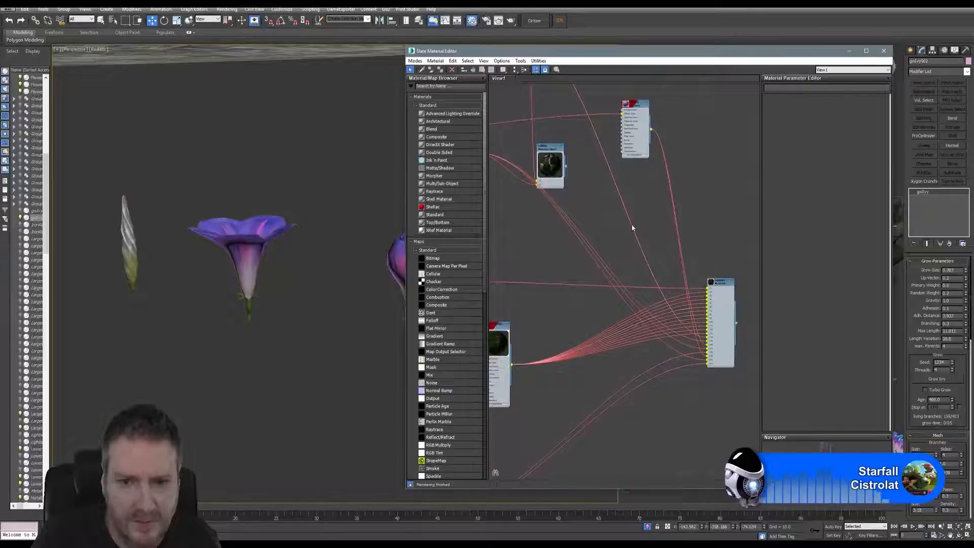
Delete all the unconnected material nodes lying between the upper leaf network and the flower network.
scroll(632, 227, "down", 6)
middle_click_drag(545, 251, 581, 300)
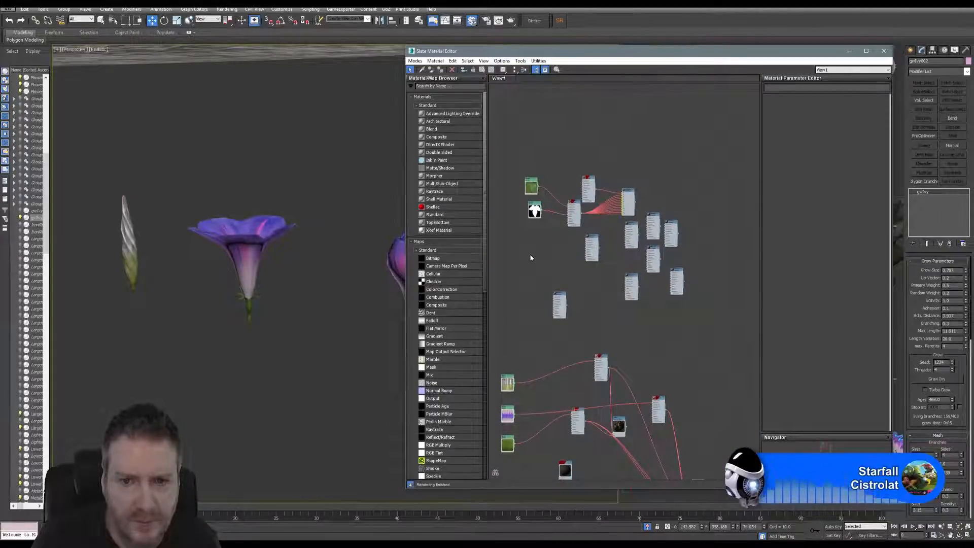
left_click_drag(531, 257, 692, 308)
key("Delete")
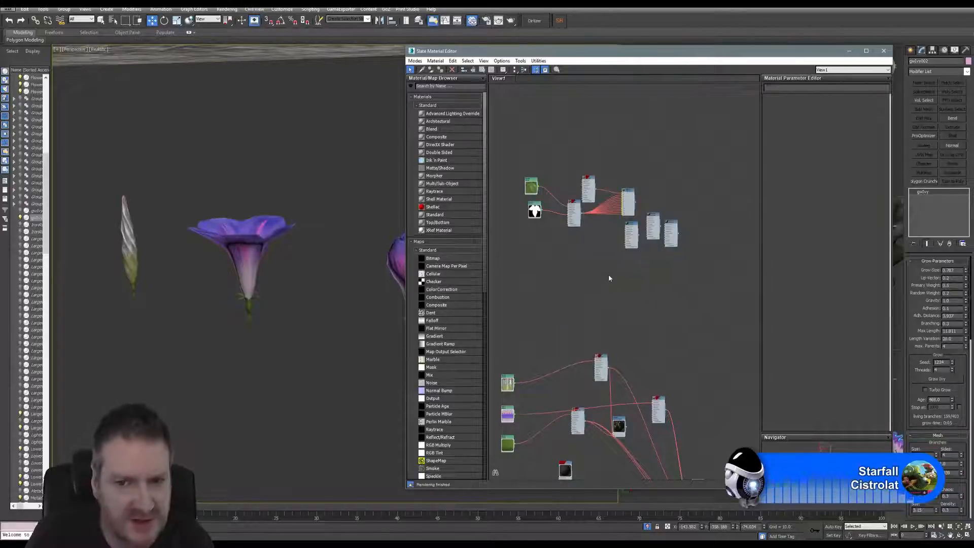
left_click_drag(688, 229, 688, 230)
key("Delete")
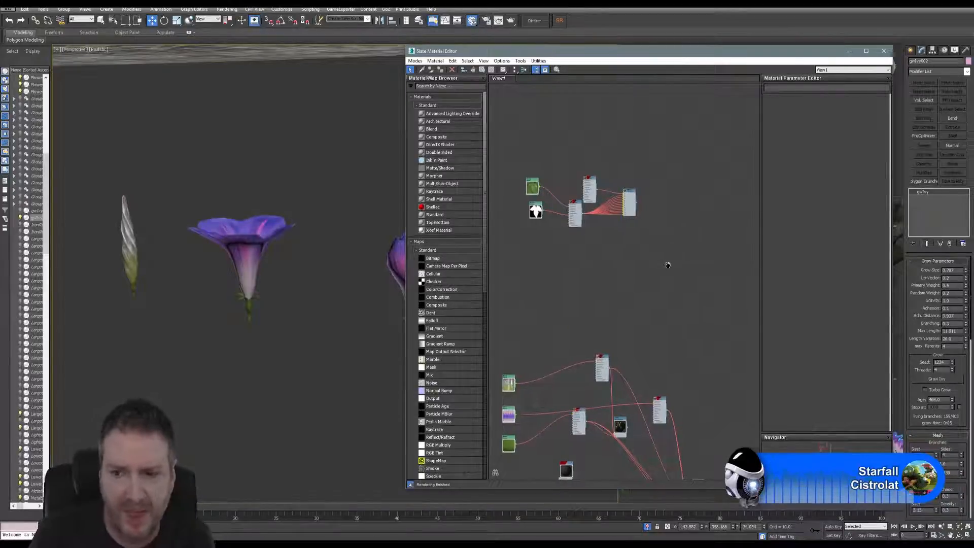
Review the flower material network and inspect the flowering ivy growing over the ground and wall.
middle_click_drag(654, 261, 674, 272)
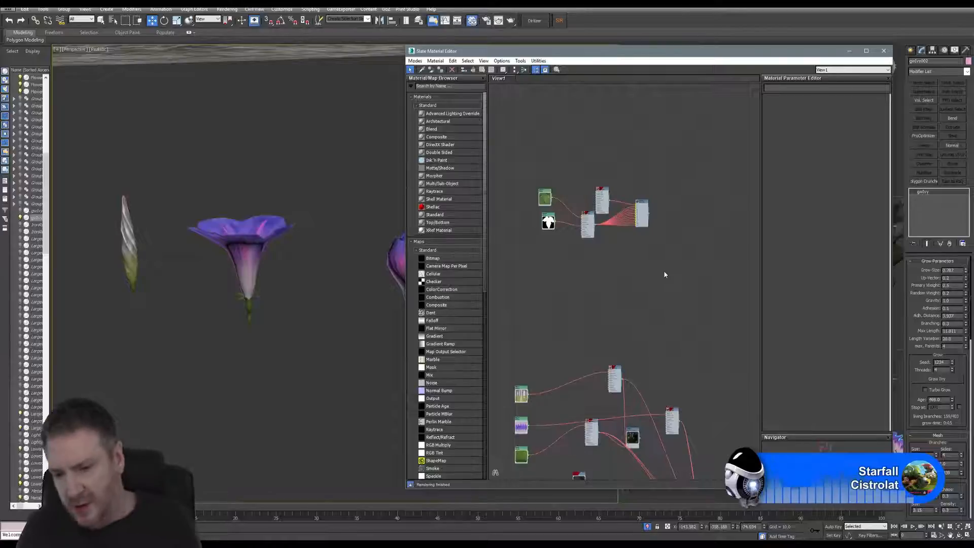
middle_click_drag(639, 283, 653, 198)
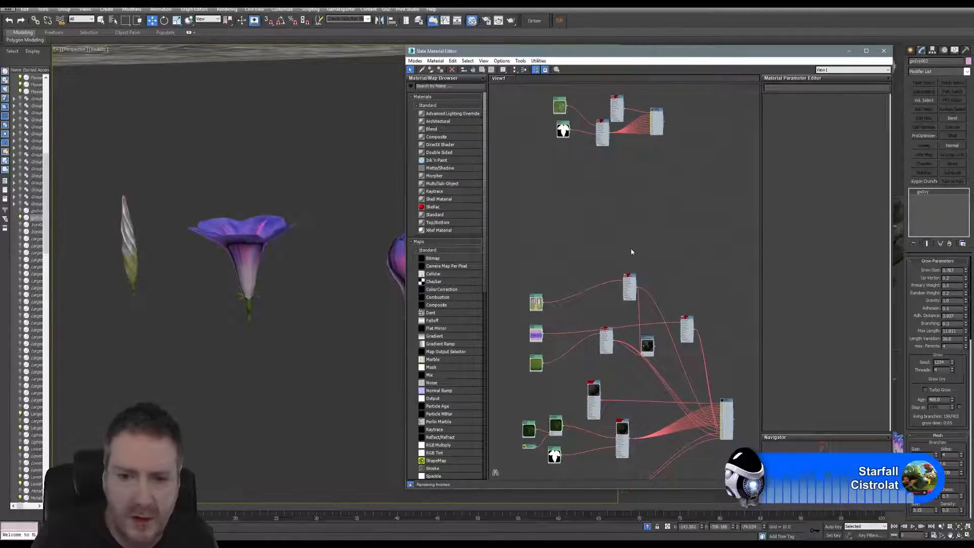
middle_click_drag(631, 248, 635, 162)
middle_click_drag(223, 286, 297, 306)
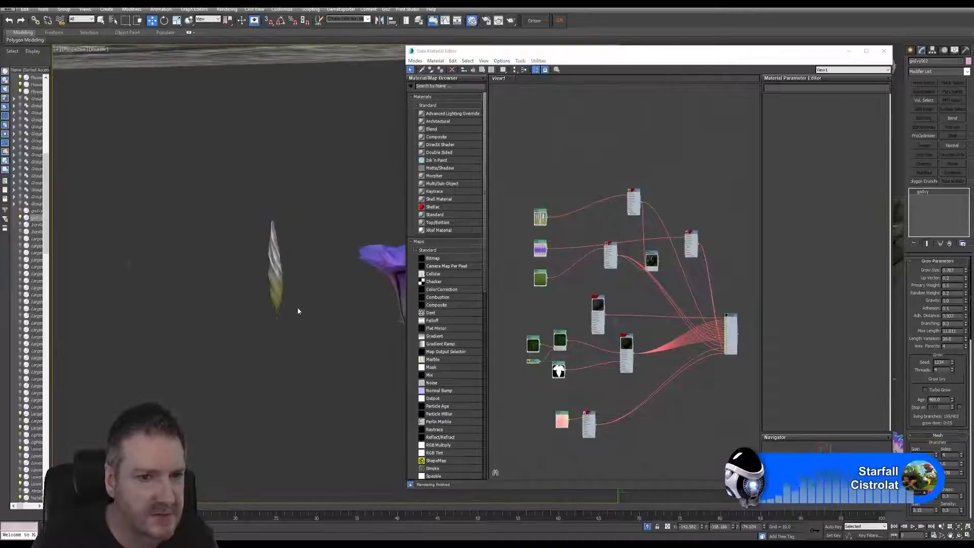
scroll(297, 306, "down", 4)
middle_click_drag(195, 309, 268, 326)
scroll(186, 310, "up", 6)
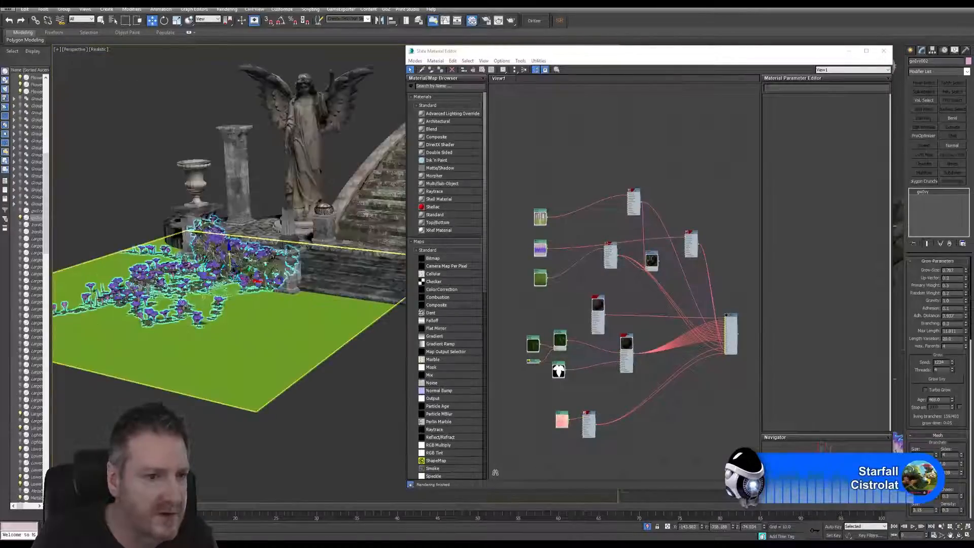
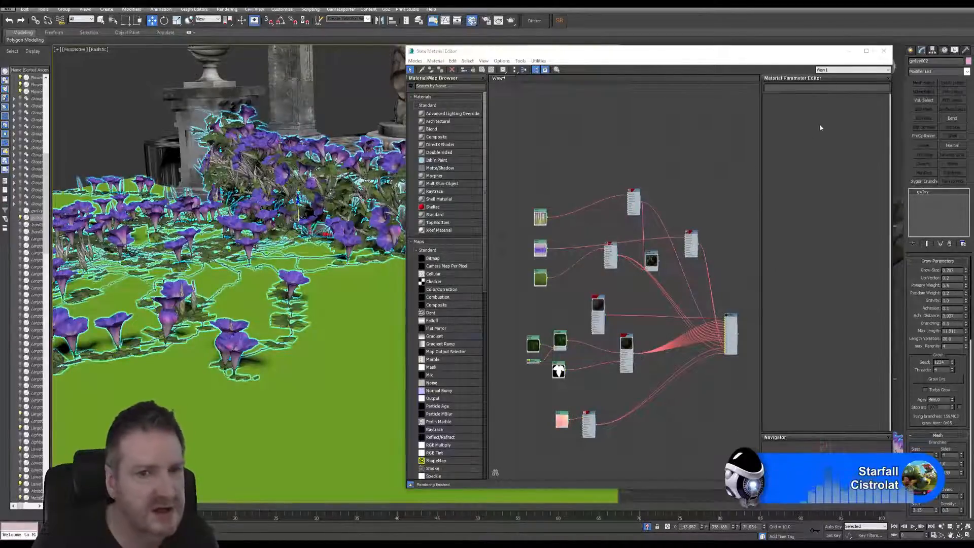
Close the Slate Material Editor and maximize the perspective viewport.
left_click(883, 51)
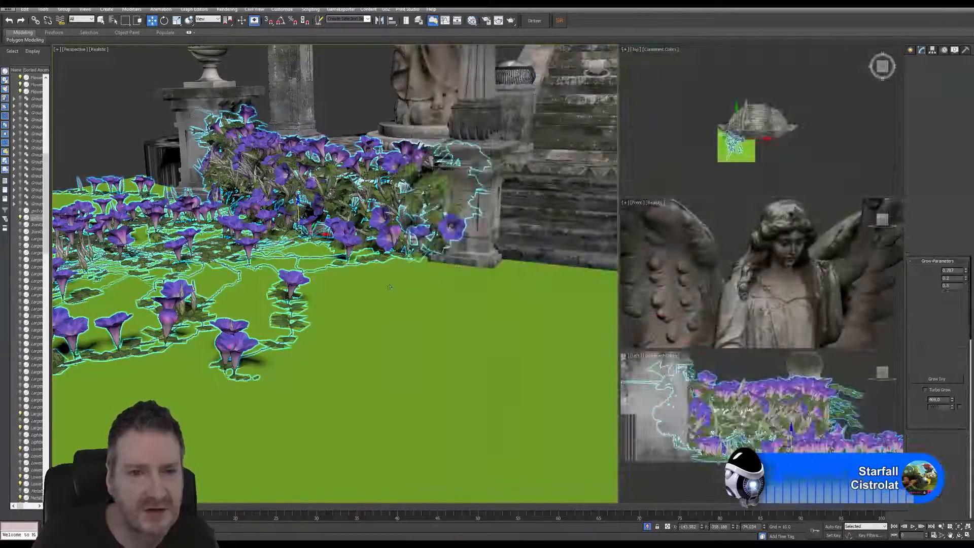
middle_click_drag(433, 297, 449, 304, "alt")
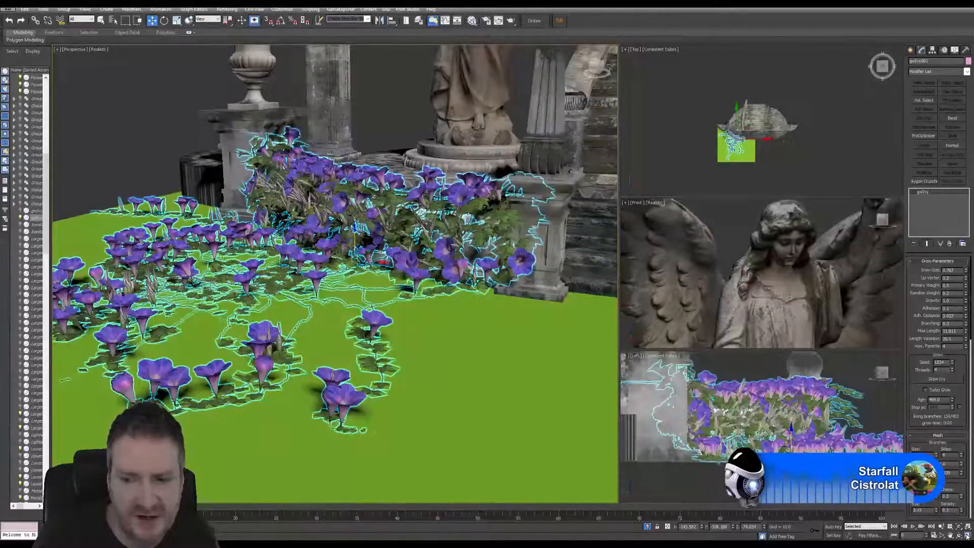
left_click(967, 535)
Examine the flowering ivy on the ground and wall beside the statue and steps, from several angles and distances.
middle_click_drag(634, 269, 435, 264, "alt")
scroll(414, 313, "up", 6)
scroll(414, 313, "down", 6)
scroll(404, 259, "down", 4)
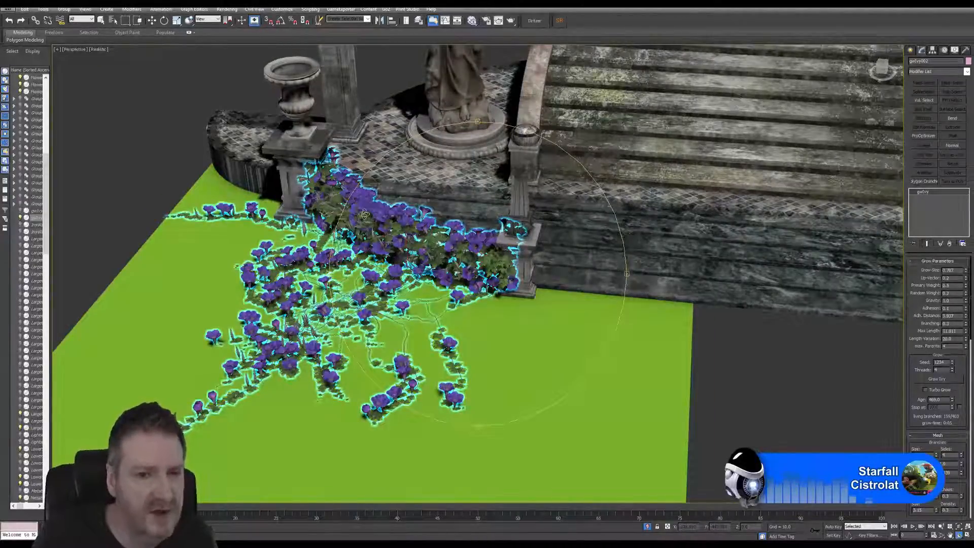
middle_click_drag(454, 264, 441, 247, "alt")
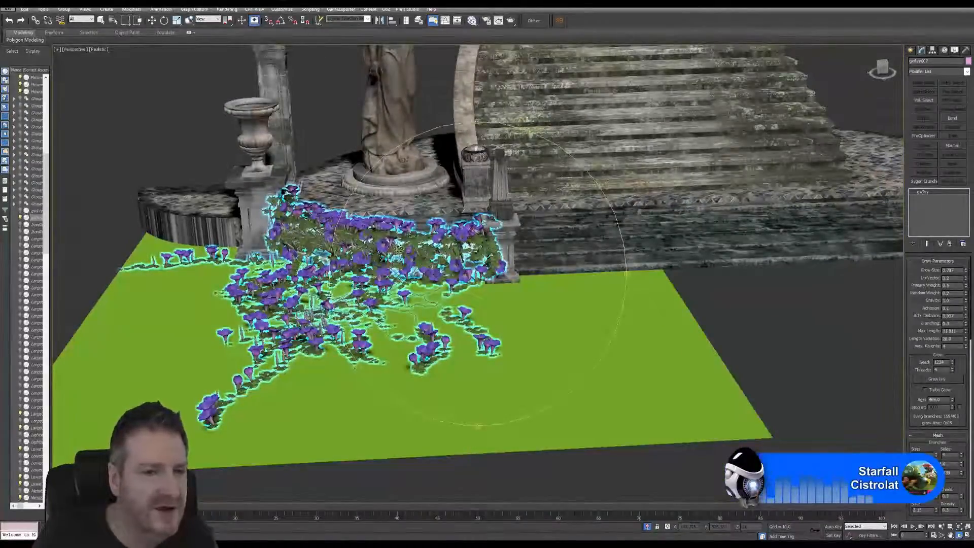
mouse_move(462, 254)
middle_mouse_down("alt")
mouse_move(381, 252)
mouse_move(445, 262)
middle_mouse_up("alt")
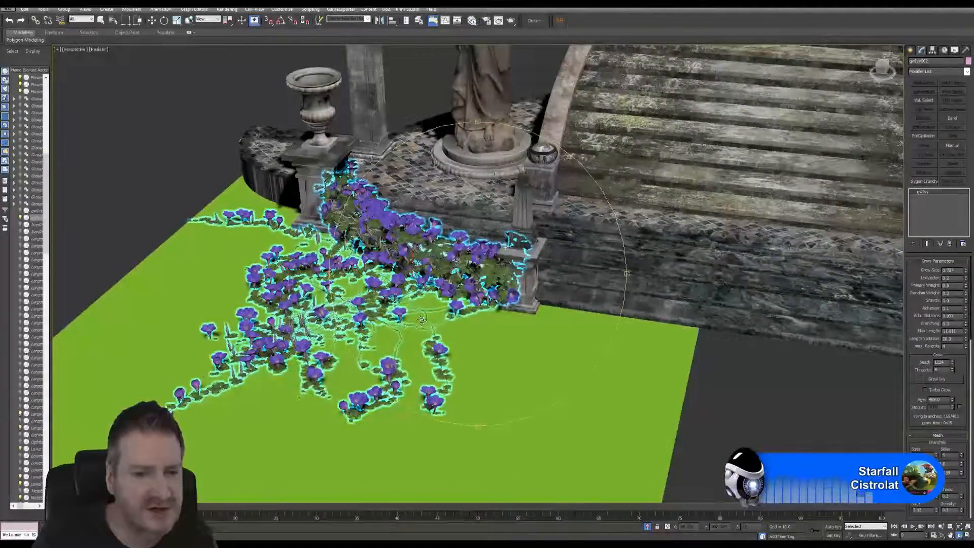
scroll(421, 318, "up", 4)
middle_click_drag(404, 210, 449, 269)
scroll(421, 273, "up", 5)
scroll(421, 273, "down", 5)
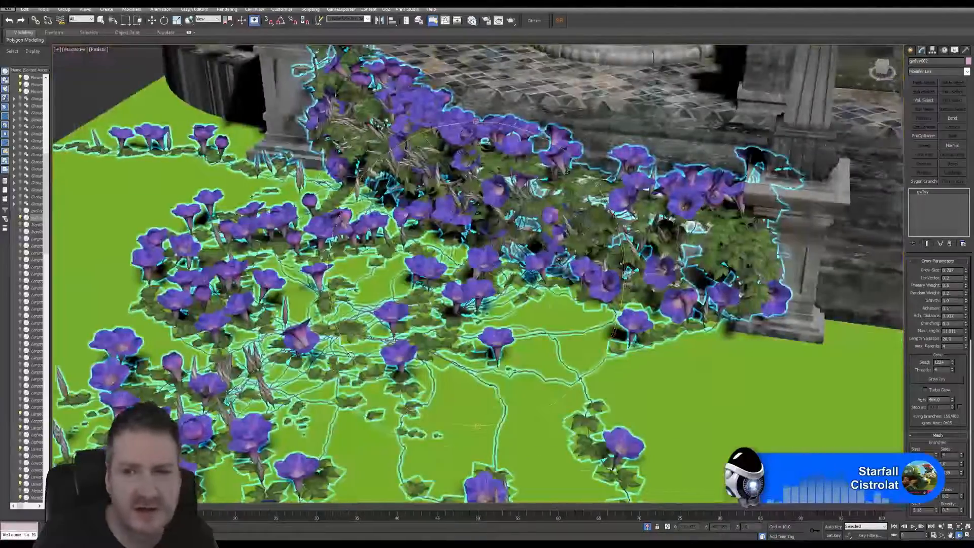
left_click_drag(573, 253, 514, 237)
scroll(500, 260, "down", 4)
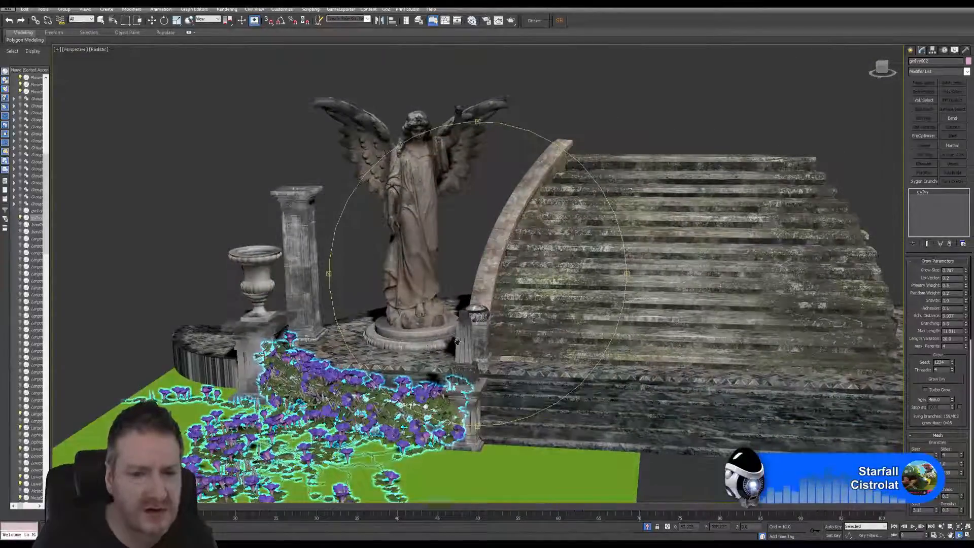
left_click_drag(456, 341, 501, 290)
left_click_drag(469, 328, 461, 332)
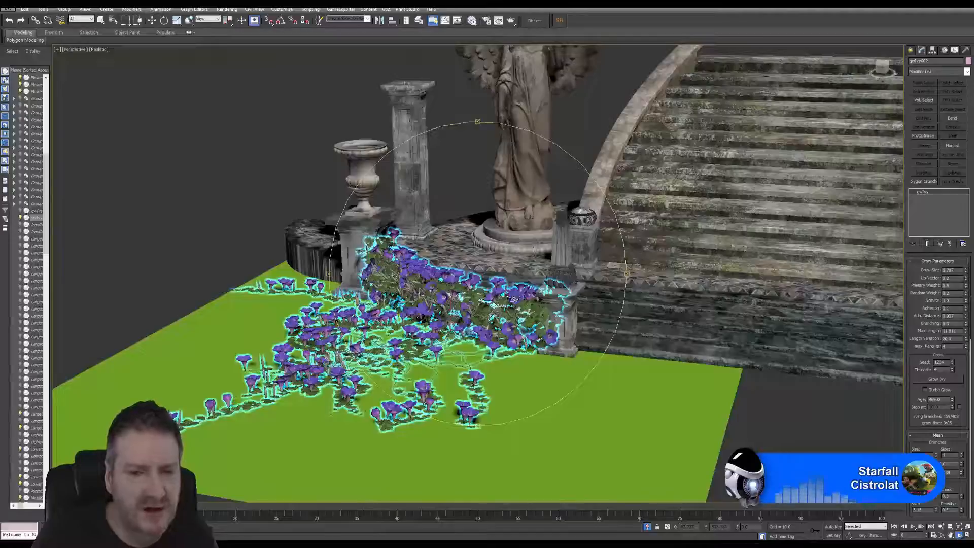
left_click_drag(512, 299, 561, 143)
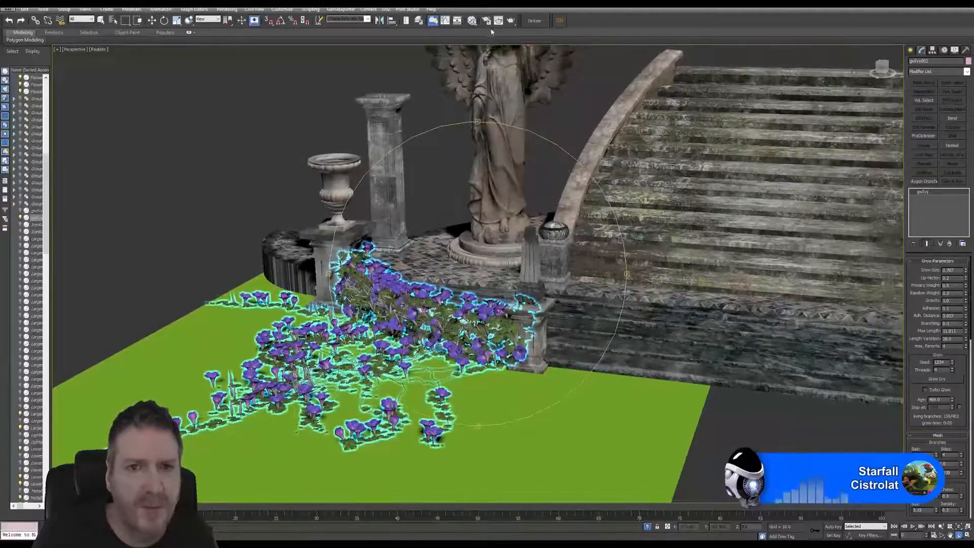
Open the Slate Material Editor and move the column of unconnected bitmap materials clear of the flowering ivy's multi-material node.
left_click(472, 20)
middle_click_drag(655, 182, 601, 157)
left_click_drag(677, 286, 731, 278)
middle_click_drag(673, 172, 656, 188)
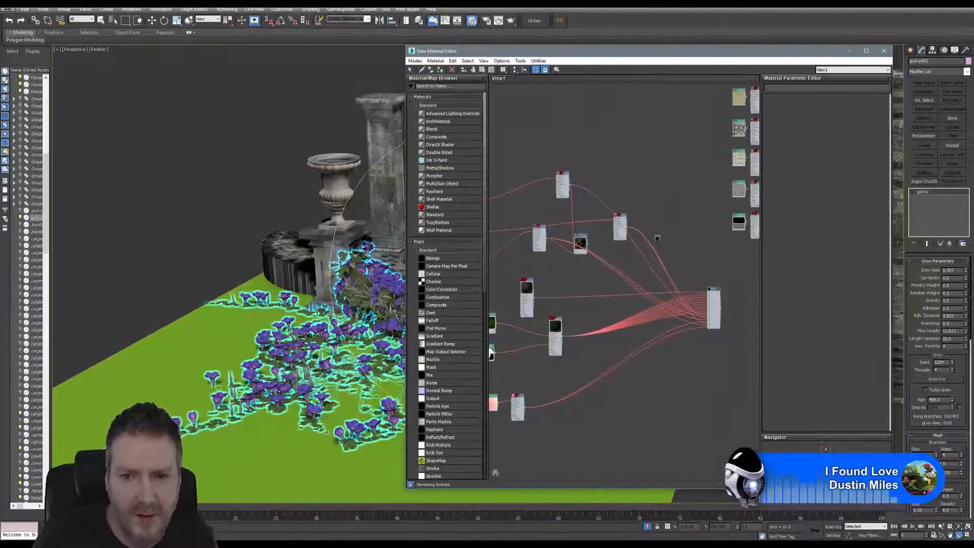
middle_click_drag(657, 238, 558, 301)
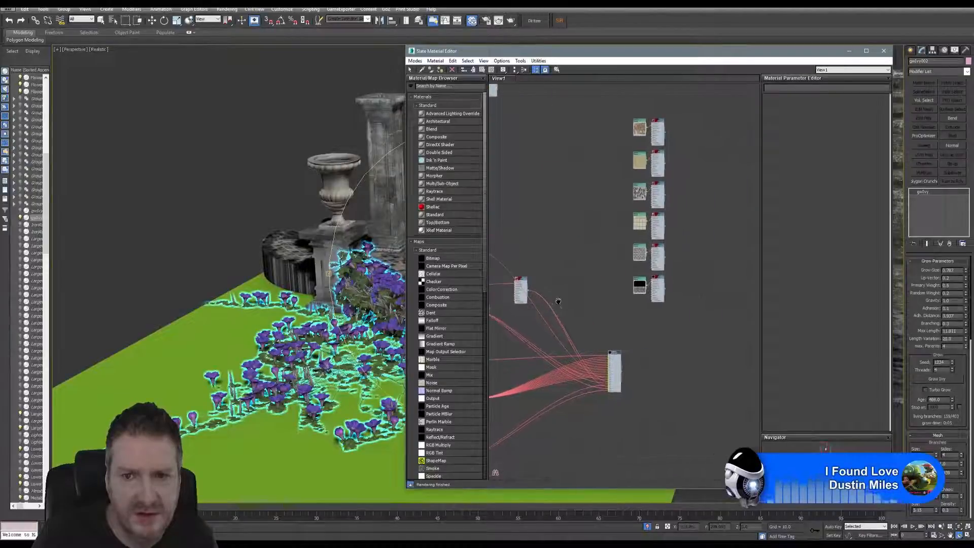
left_click_drag(598, 113, 708, 353)
left_click_drag(660, 136, 746, 131)
Shift the multi-material node outward and place the pink-bitmap material with its bitmap just beneath it.
middle_click_drag(610, 301, 722, 169)
middle_click_drag(659, 255, 652, 277)
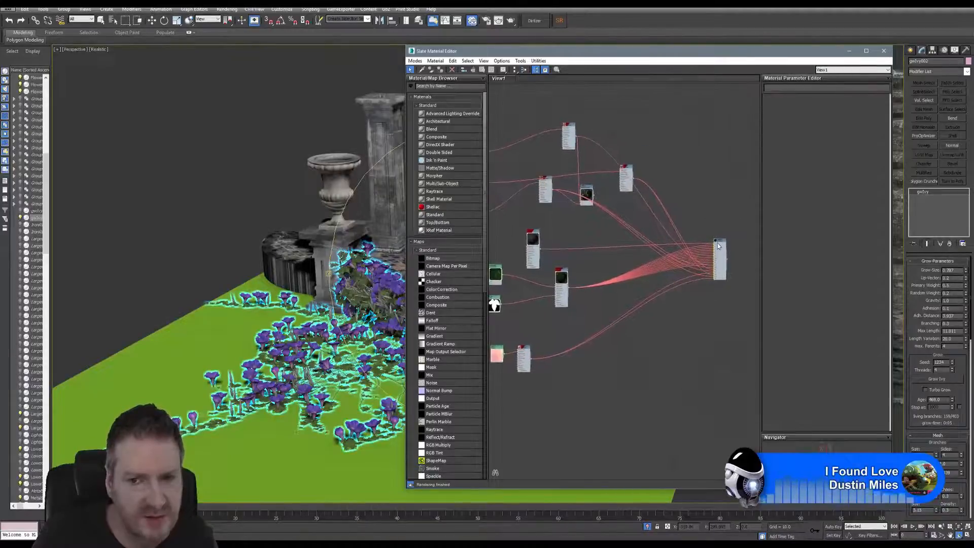
left_click_drag(717, 244, 728, 262)
left_click_drag(526, 351, 674, 335)
left_click_drag(499, 350, 643, 335)
middle_click_drag(616, 295, 617, 309)
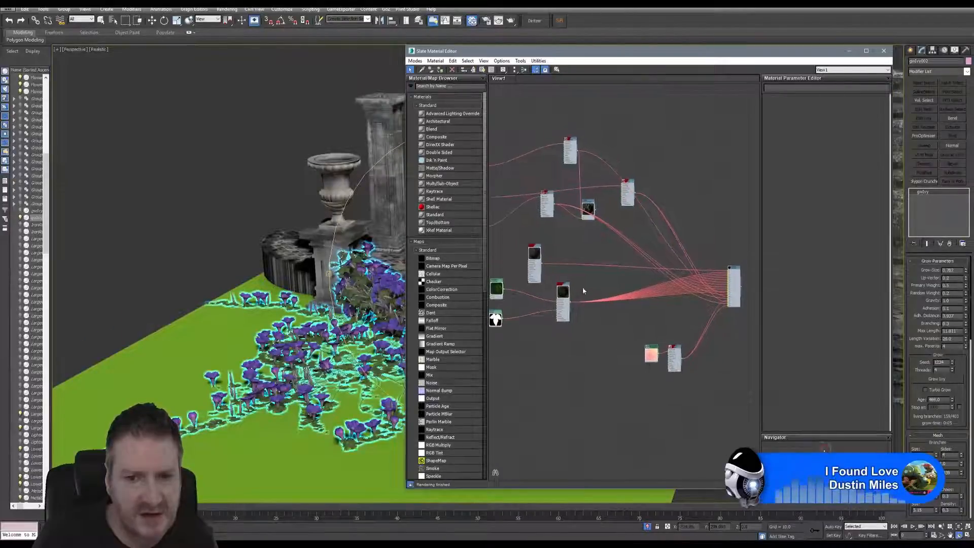
Move the leaf material close to the multi-material node and regroup its green color maps and leaf mask beside it.
left_click_drag(566, 288, 680, 301)
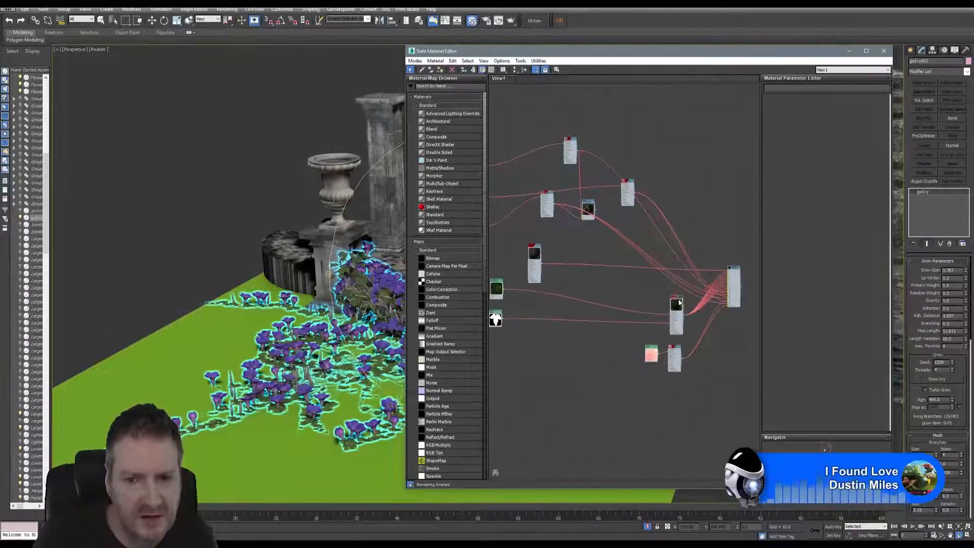
scroll(684, 300, "up", 3)
scroll(682, 301, "down", 3)
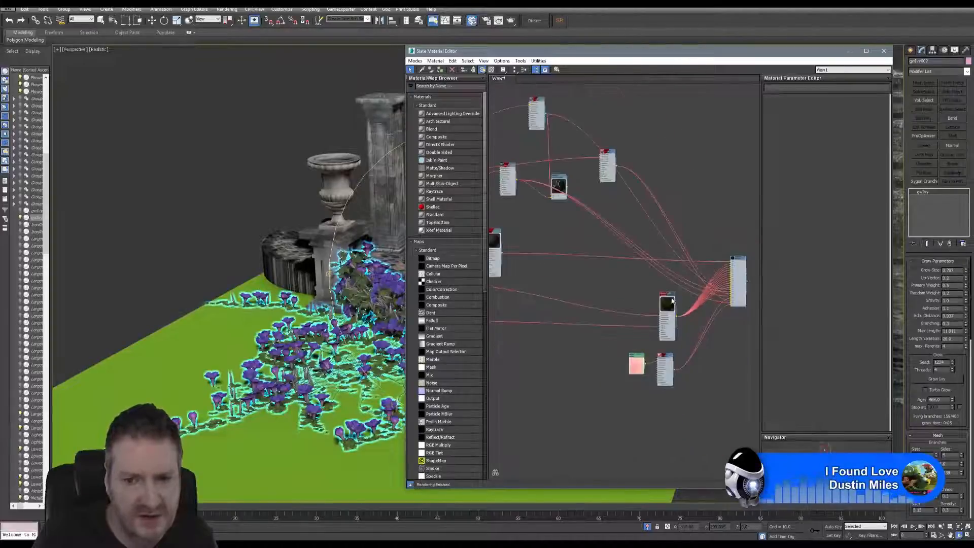
middle_click_drag(549, 282, 645, 278)
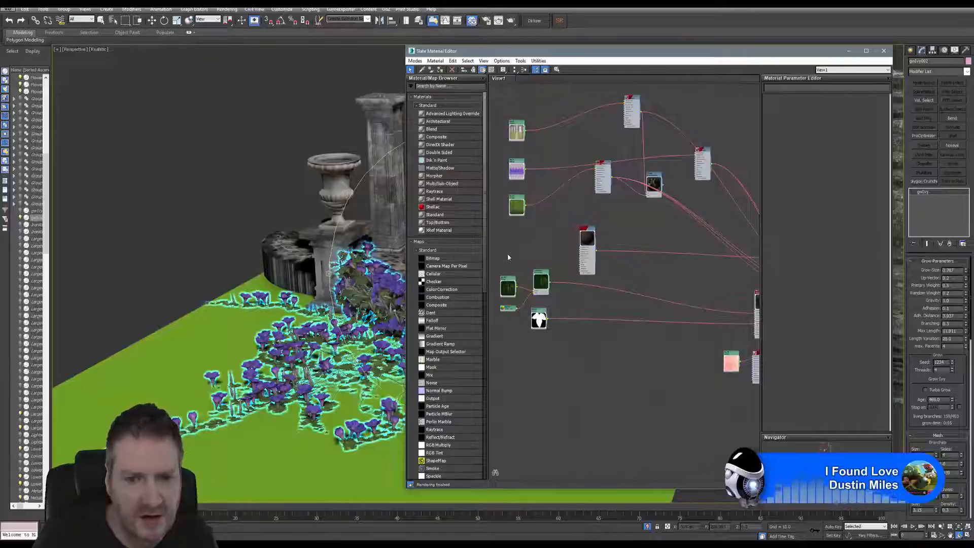
left_click_drag(508, 257, 553, 350)
left_click_drag(542, 277, 729, 288)
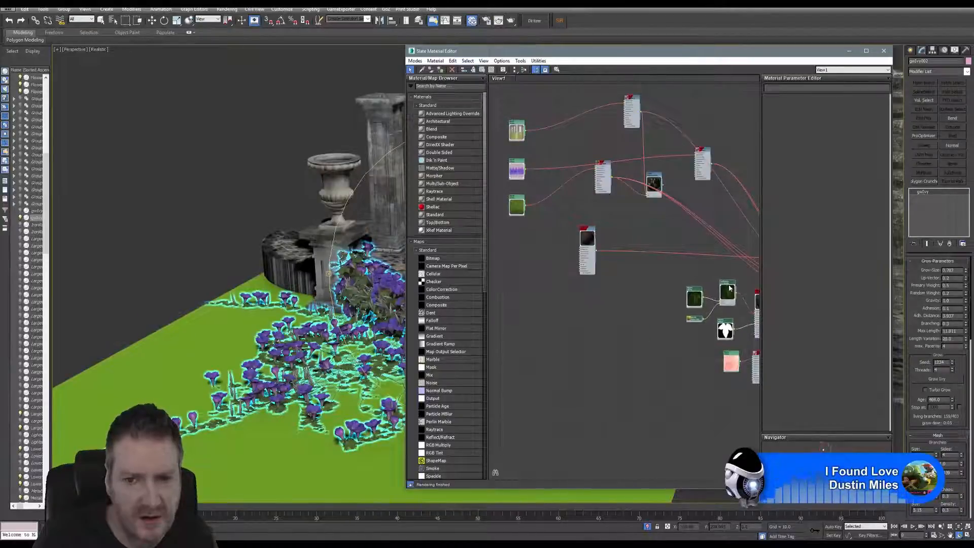
Move the standalone dark material without a bitmap above the leaf group, near the multi-material node.
middle_click_drag(641, 283, 602, 359)
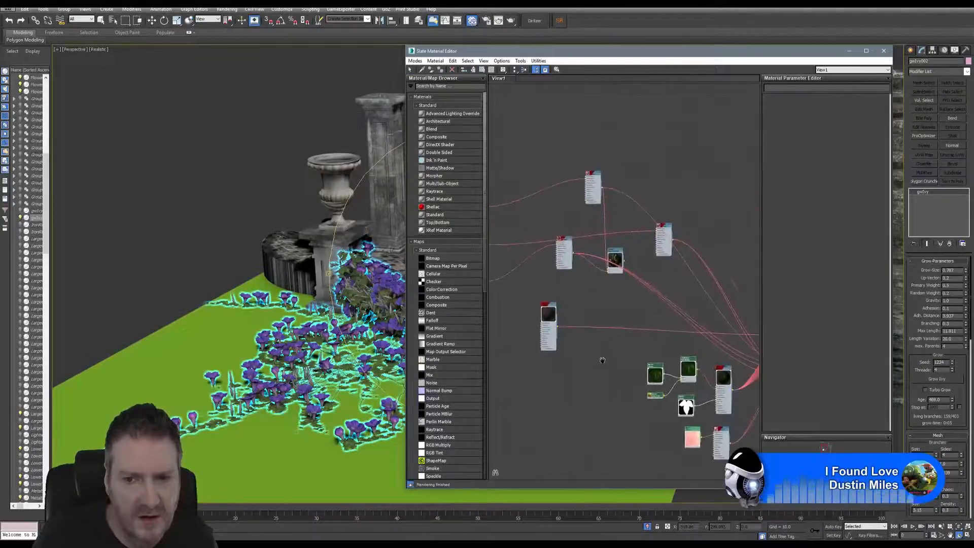
scroll(564, 313, "up", 4)
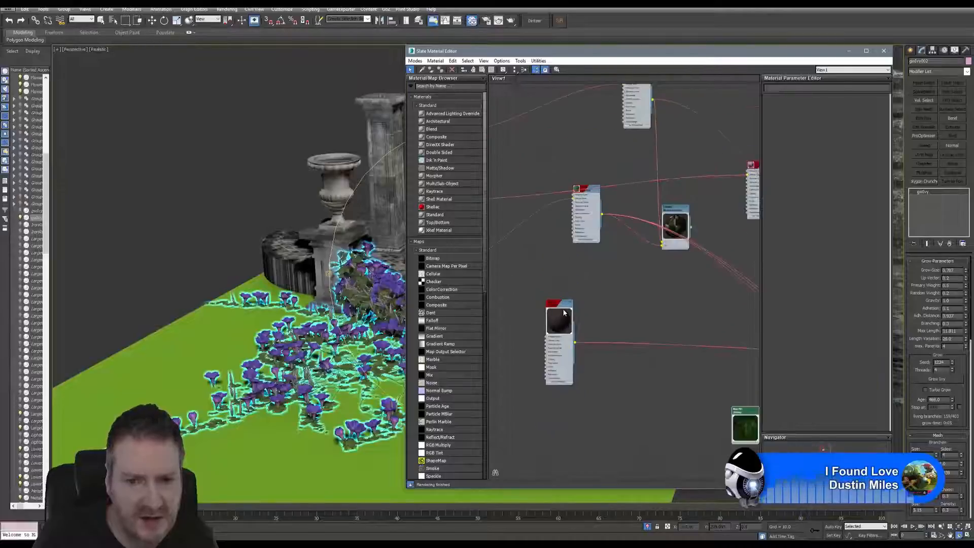
scroll(578, 304, "down", 4)
scroll(522, 296, "up", 2)
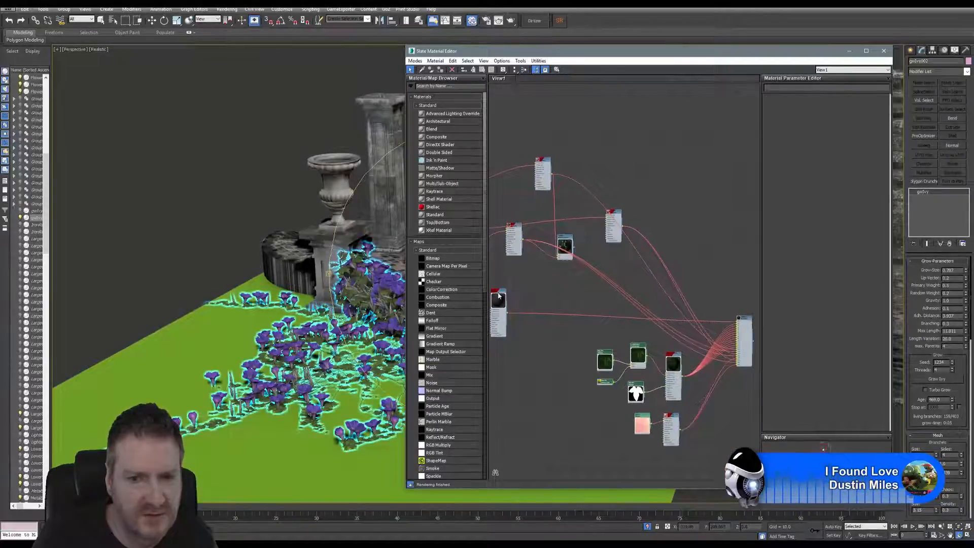
left_click_drag(499, 297, 707, 204)
Lower the pink-bitmap pair and place the purple-bitmap material directly above it, below the leaf group.
middle_click_drag(605, 193, 598, 180)
middle_click_drag(582, 235, 600, 245)
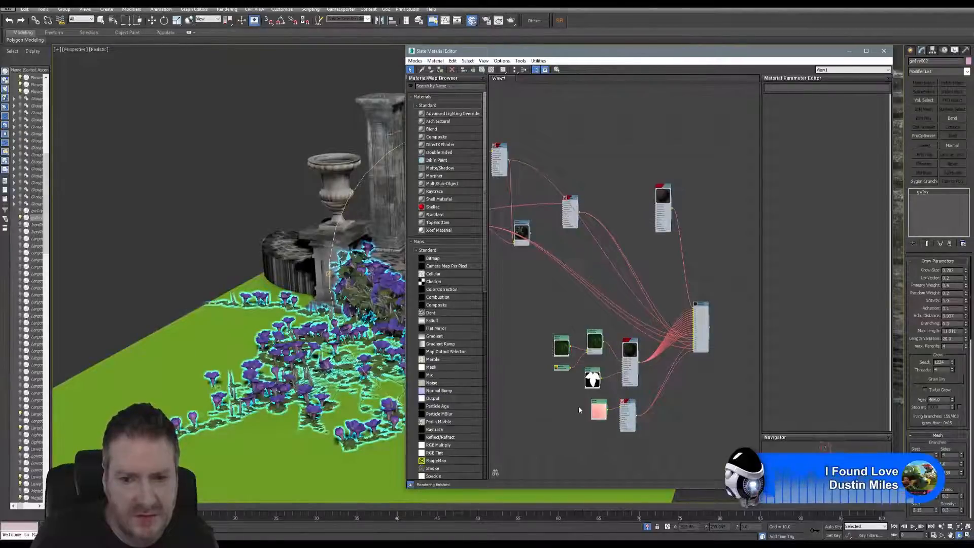
left_click_drag(574, 199, 544, 390)
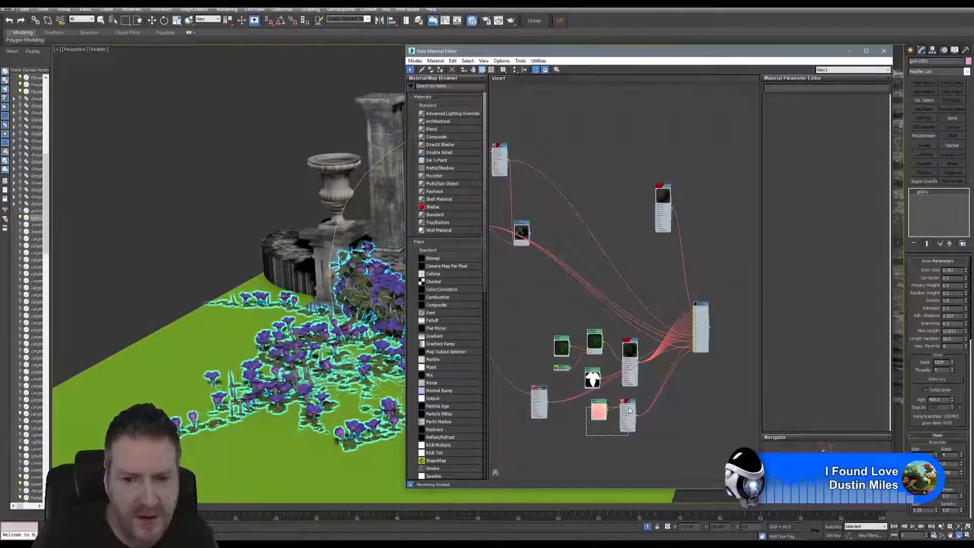
left_click_drag(633, 405, 639, 462)
middle_click_drag(640, 407, 606, 381)
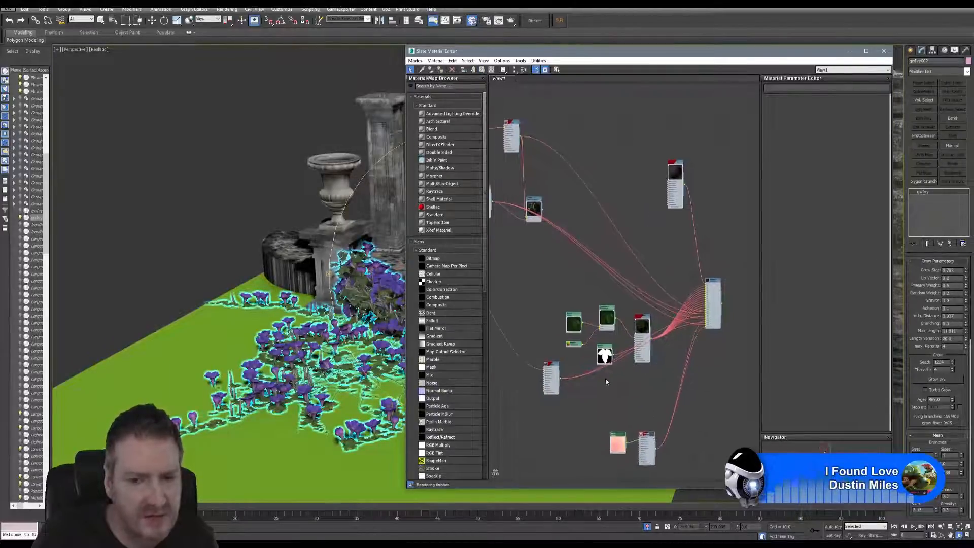
left_click_drag(554, 367, 652, 396)
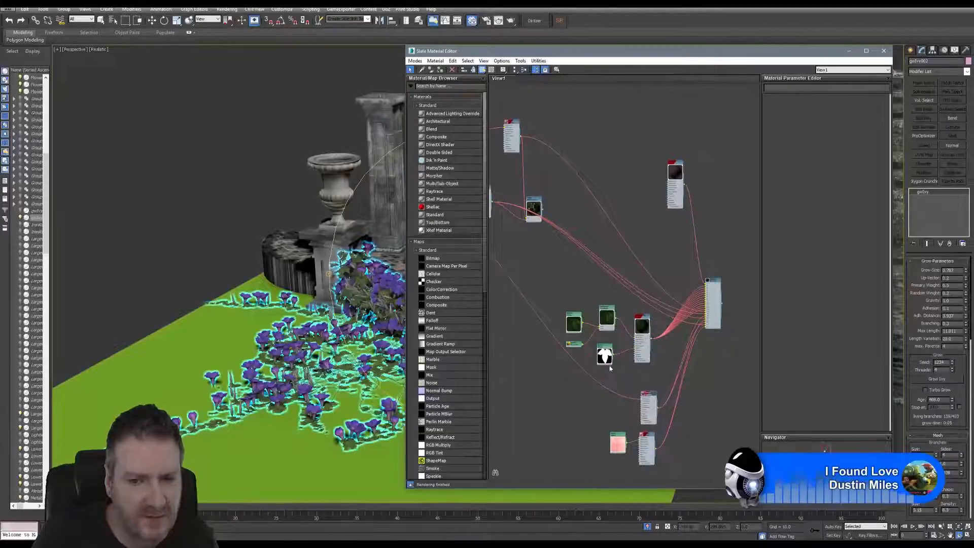
Bring the purple bitmap node next to its material, above the pink bitmap.
middle_click_drag(496, 270, 590, 289)
scroll(564, 288, "down", 3)
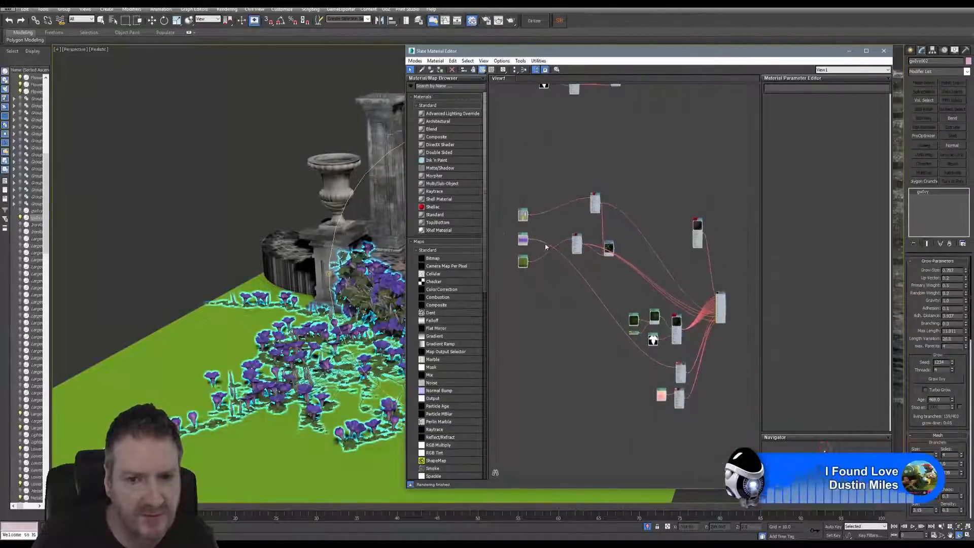
left_click_drag(551, 279, 658, 378)
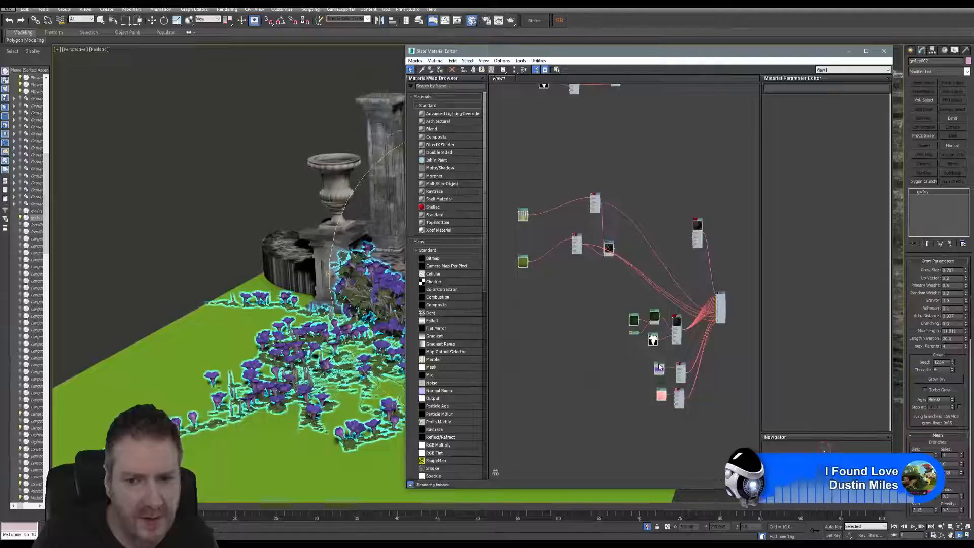
middle_click_drag(631, 342, 577, 339)
scroll(628, 318, "up", 2)
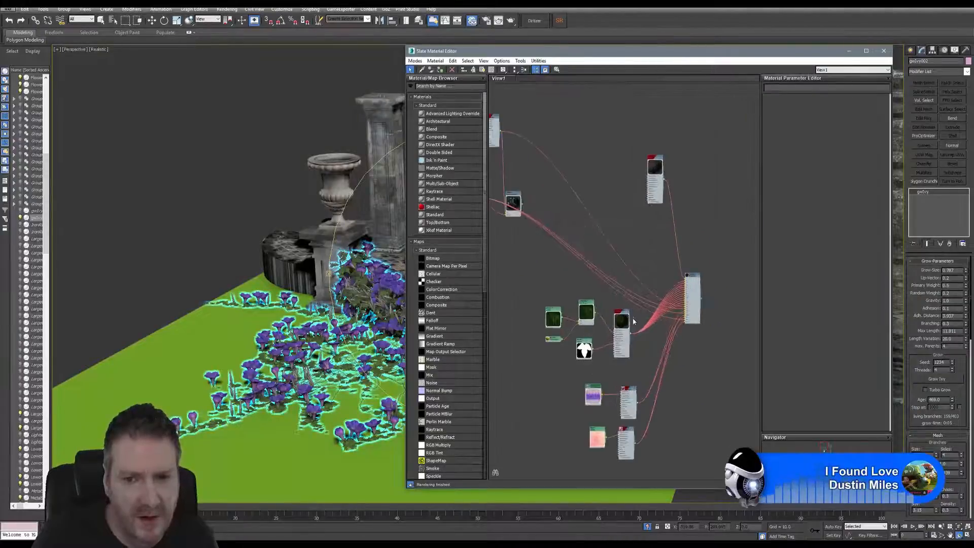
Move the striped-bitmap material below the green-bitmap material and shift the node combining them toward the multi-material node.
middle_click_drag(646, 307, 727, 336)
middle_click_drag(560, 271, 595, 325)
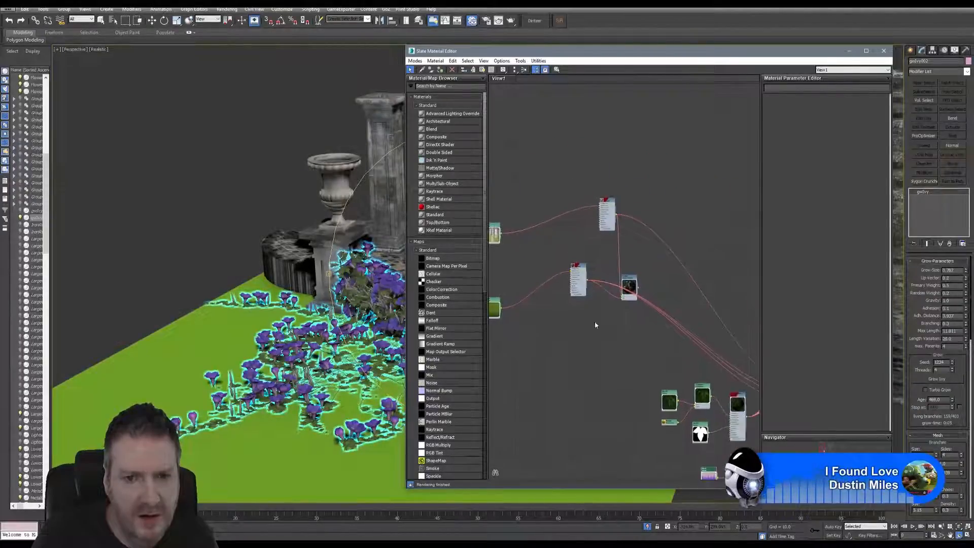
middle_click_drag(550, 231, 578, 217)
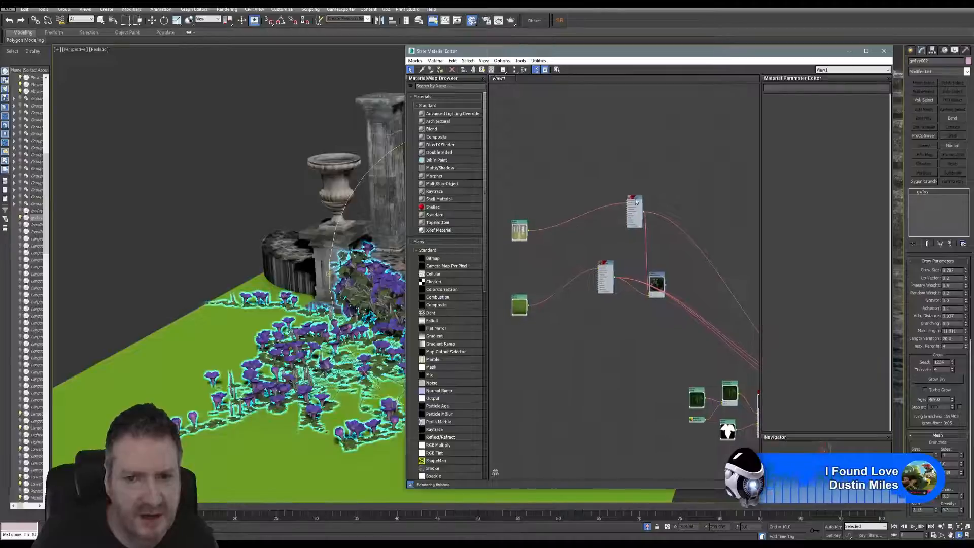
left_click_drag(636, 201, 619, 331)
middle_click_drag(683, 282, 603, 196)
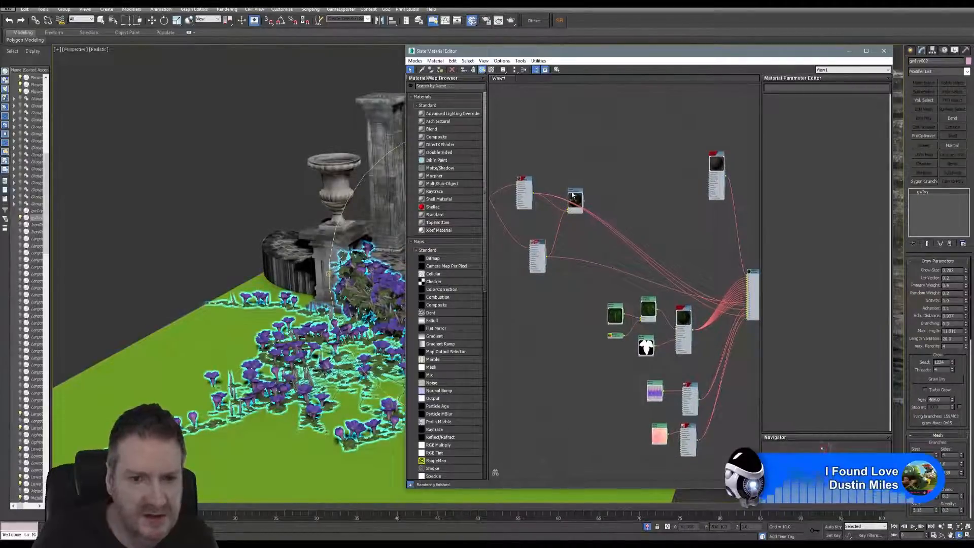
left_click_drag(572, 195, 645, 204)
Lower the purple and pink material pairs, then place the combining node and the green-bitmap material between them and the leaf group.
middle_click_drag(676, 390, 642, 335)
left_click_drag(667, 323, 657, 415)
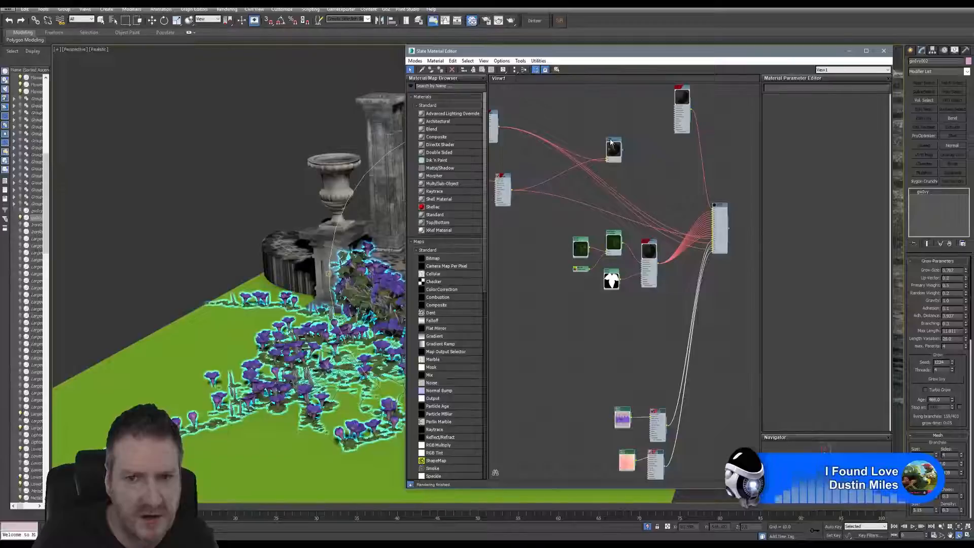
left_click_drag(611, 142, 648, 363)
middle_click_drag(626, 307, 646, 343)
left_click_drag(515, 151, 668, 344)
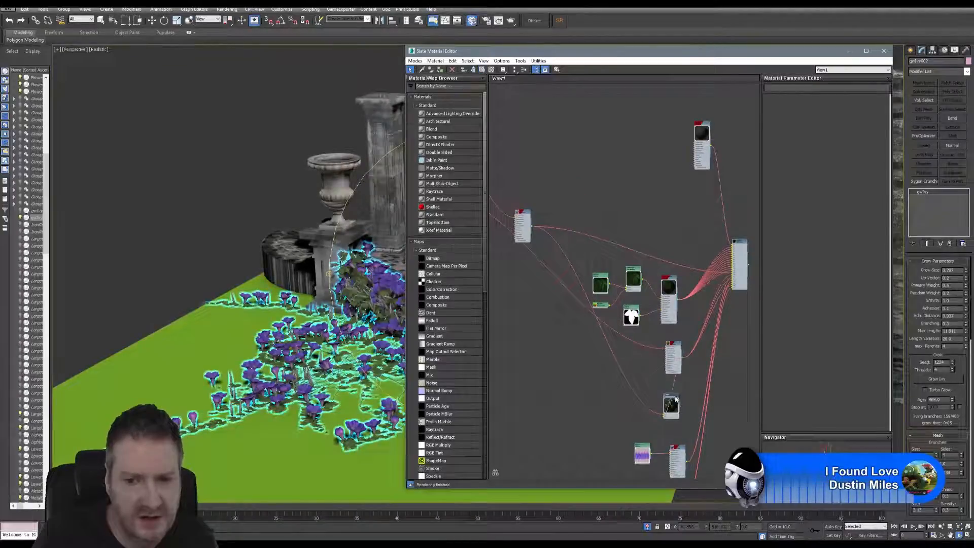
Place the combining node on the input side of the green-bitmap material and lower that material just above the purple pair.
left_click_drag(675, 400, 604, 379)
left_click_drag(676, 349, 681, 402)
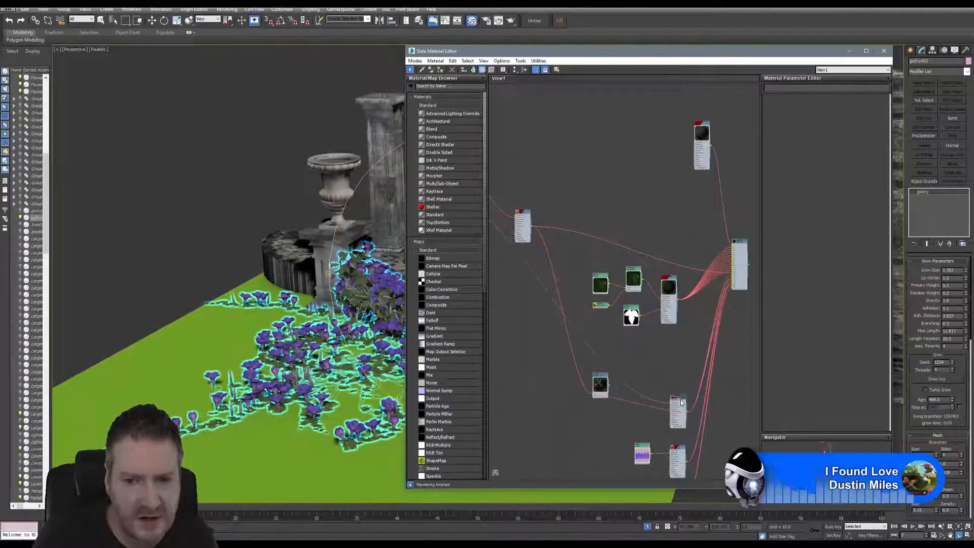
left_click_drag(610, 389, 630, 414)
Move the striped-bitmap material down beside the combining node and place its striped bitmap next to it.
middle_click_drag(575, 311, 635, 298)
left_click_drag(582, 200, 608, 372)
middle_click_drag(610, 372, 692, 404)
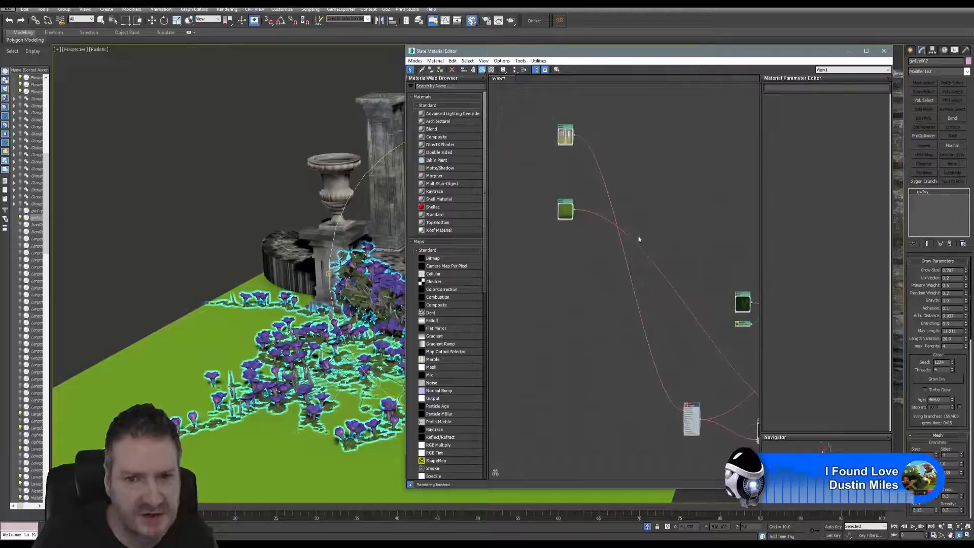
middle_click_drag(570, 145, 529, 89)
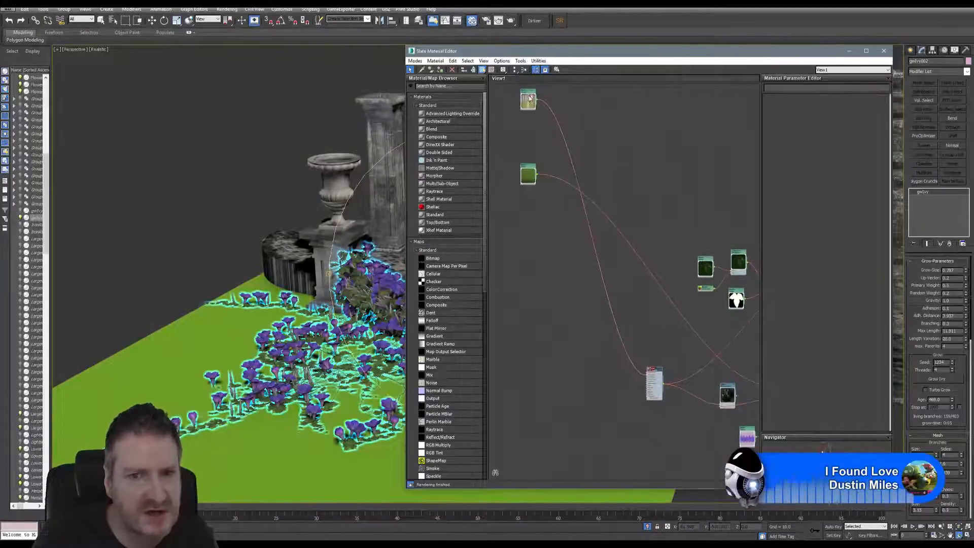
left_click_drag(530, 96, 600, 373)
middle_click_drag(616, 288, 583, 265)
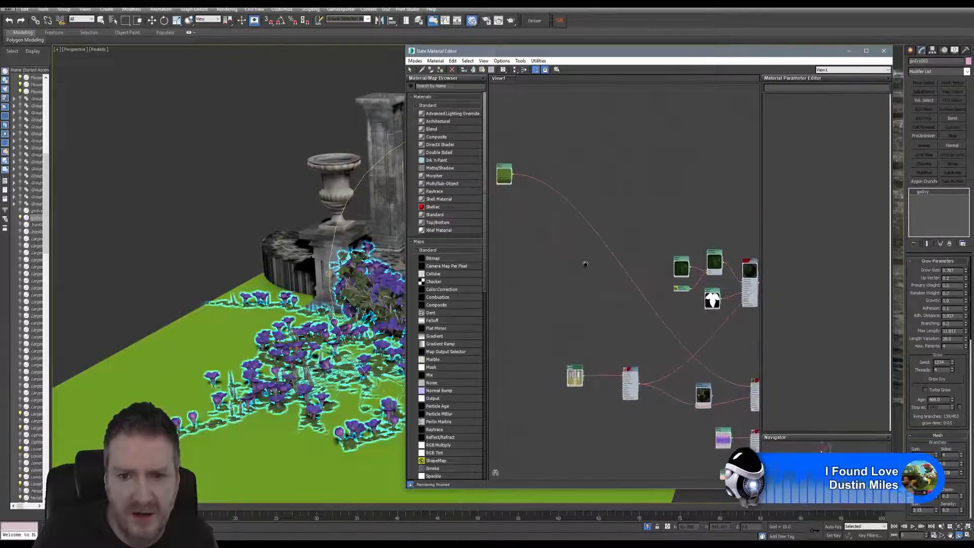
Place the green bitmap beside its material and line up the combining node, purple bitmap and pink bitmap beneath it.
left_click_drag(506, 171, 638, 334)
middle_click_drag(638, 335, 560, 290)
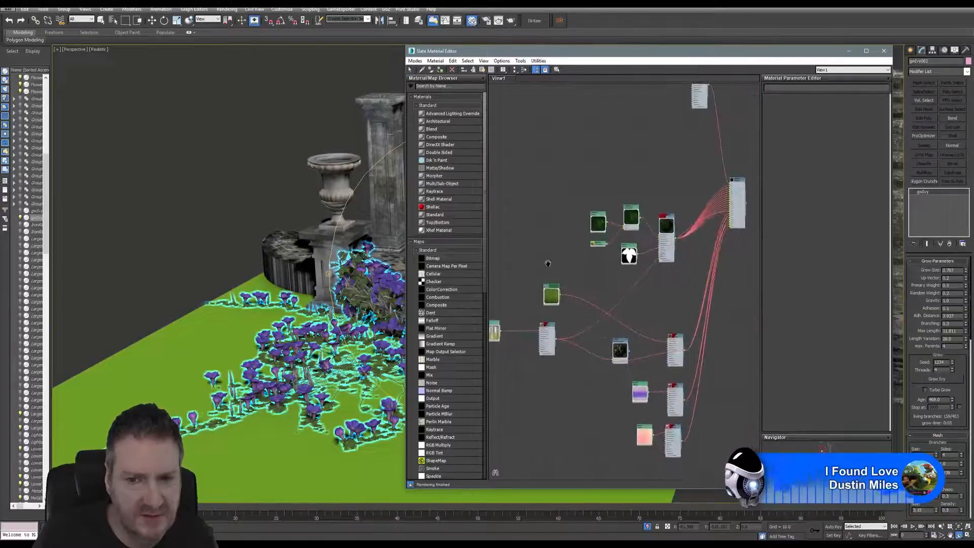
left_click_drag(554, 287, 649, 321)
middle_click_drag(634, 296, 648, 264)
left_click_drag(633, 318, 654, 326)
left_click_drag(660, 293, 653, 289)
left_click_drag(659, 397, 657, 394)
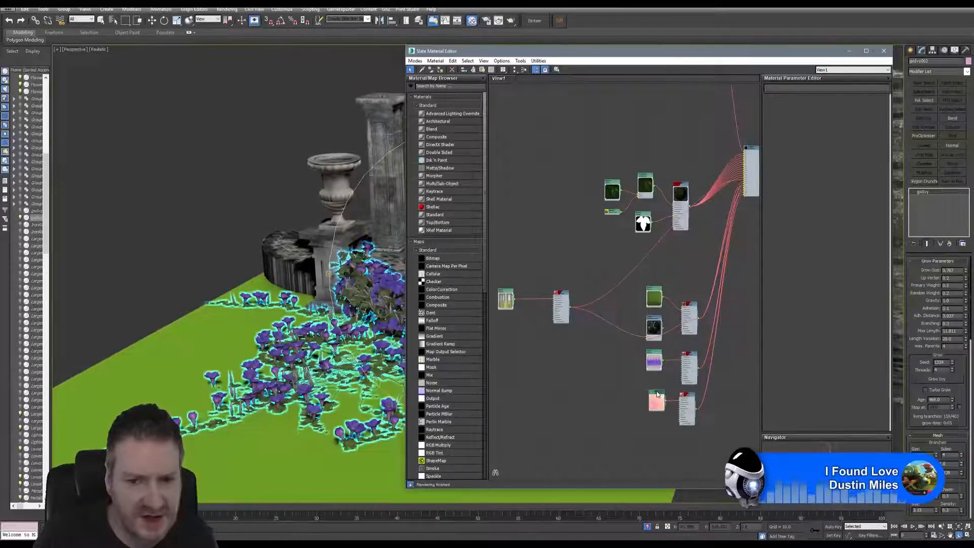
Lower the striped-bitmap material and its bitmap to line up with the combining node.
middle_click_drag(571, 304, 590, 309)
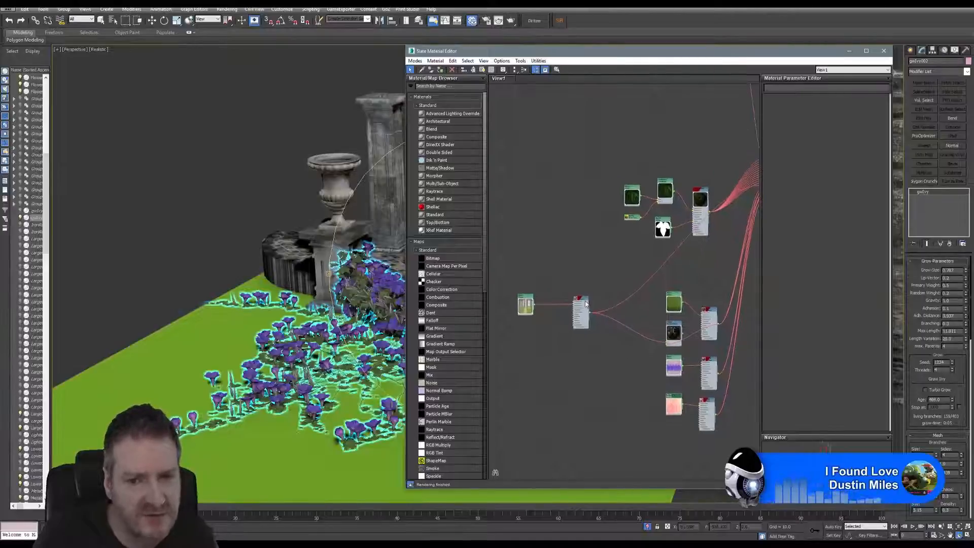
left_click_drag(585, 304, 601, 327)
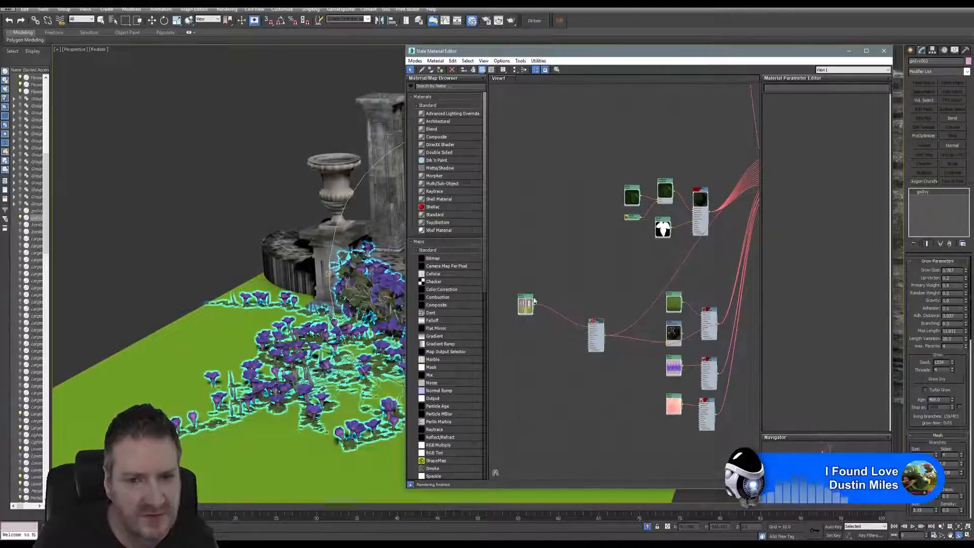
left_click_drag(533, 301, 564, 329)
Move the leaf group away from the multi-material node and align the standalone dark material above the leaf material.
middle_click_drag(612, 286, 523, 306)
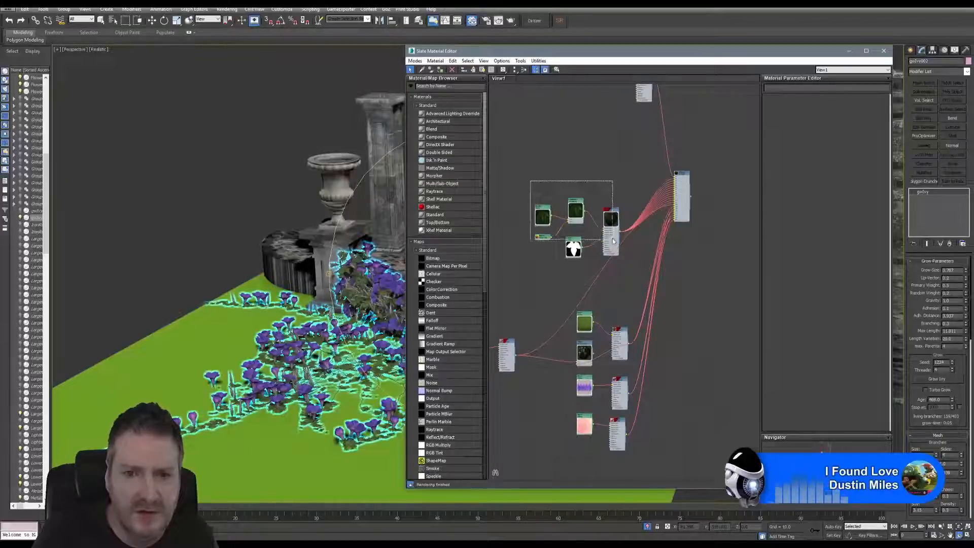
left_click_drag(613, 239, 531, 219)
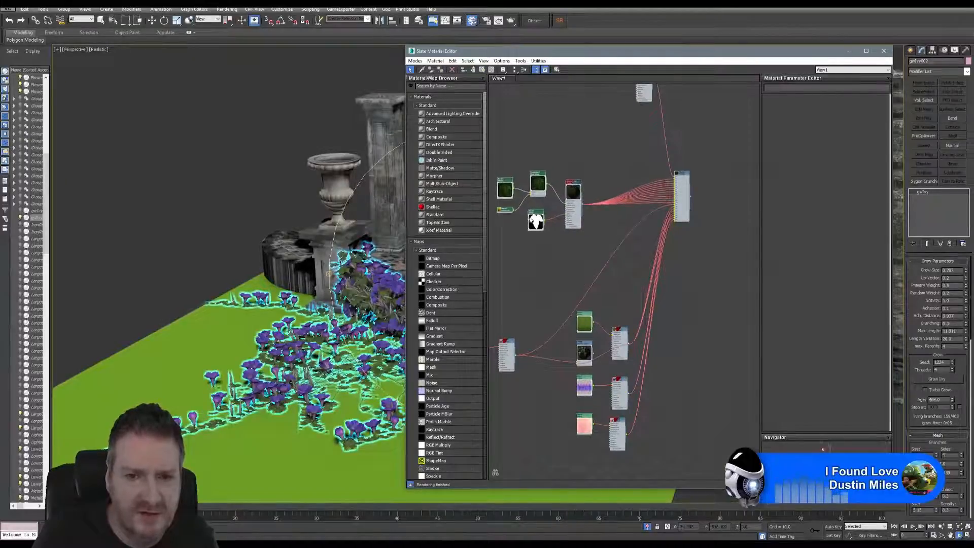
middle_click_drag(608, 199, 622, 320)
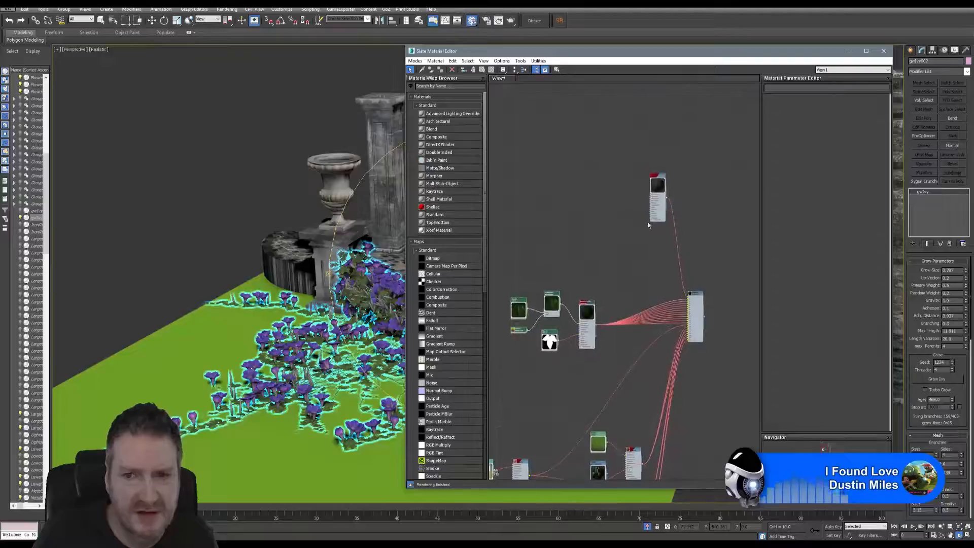
left_click_drag(659, 178, 588, 207)
middle_click_drag(658, 216, 681, 118)
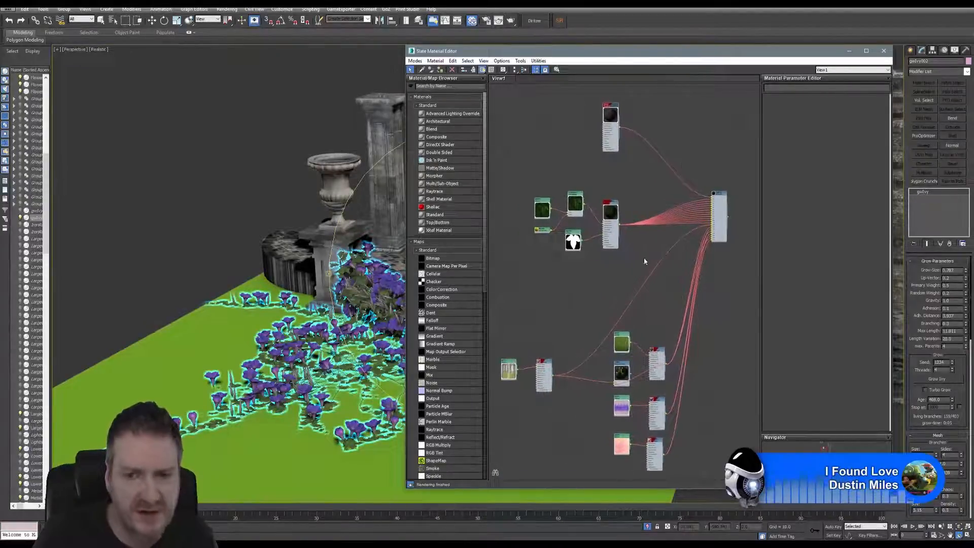
Examine how the branch, leaf and flower materials feed the multi-material node, from its slots back to the leaf material's maps.
middle_click_drag(602, 280, 594, 307)
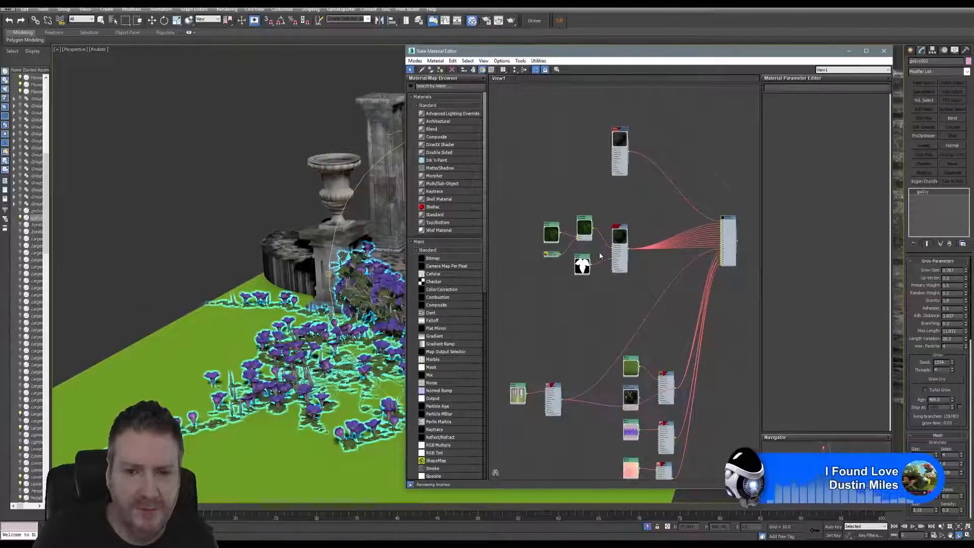
middle_click_drag(600, 256, 551, 234)
scroll(606, 255, "up", 2)
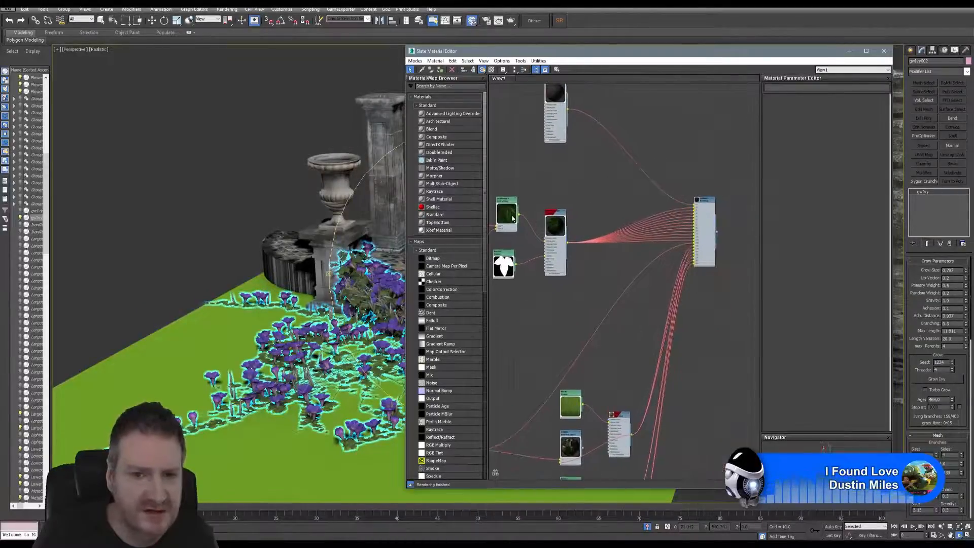
scroll(704, 214, "up", 3)
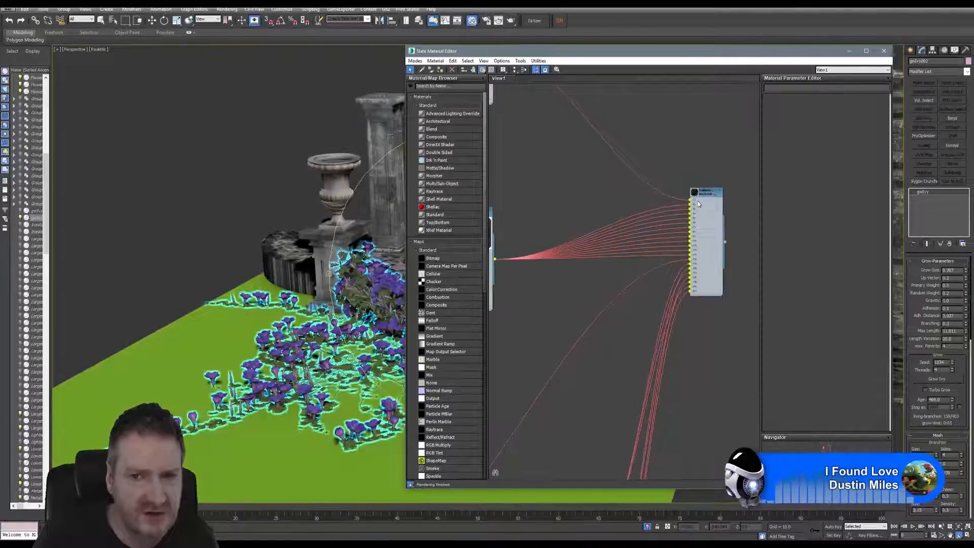
scroll(595, 206, "down", 5)
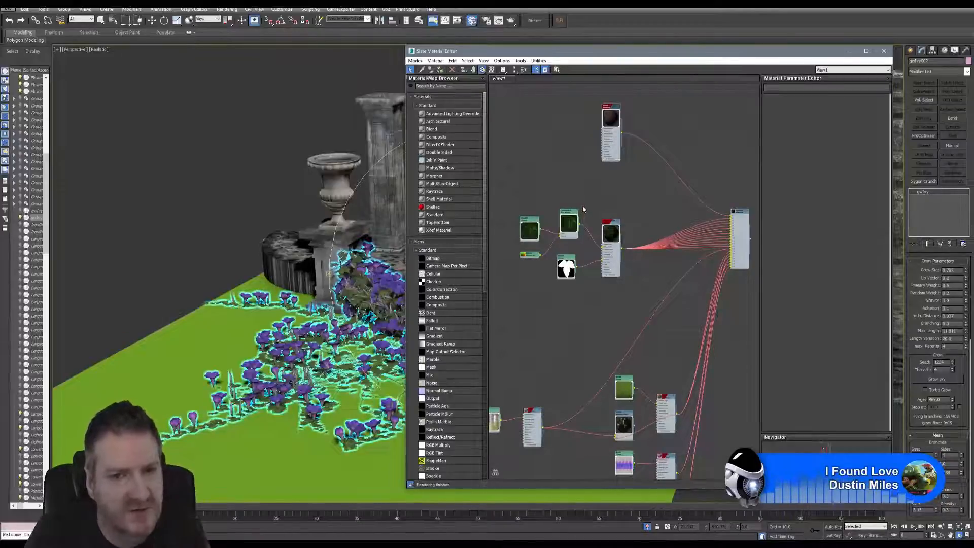
middle_click_drag(583, 207, 627, 211)
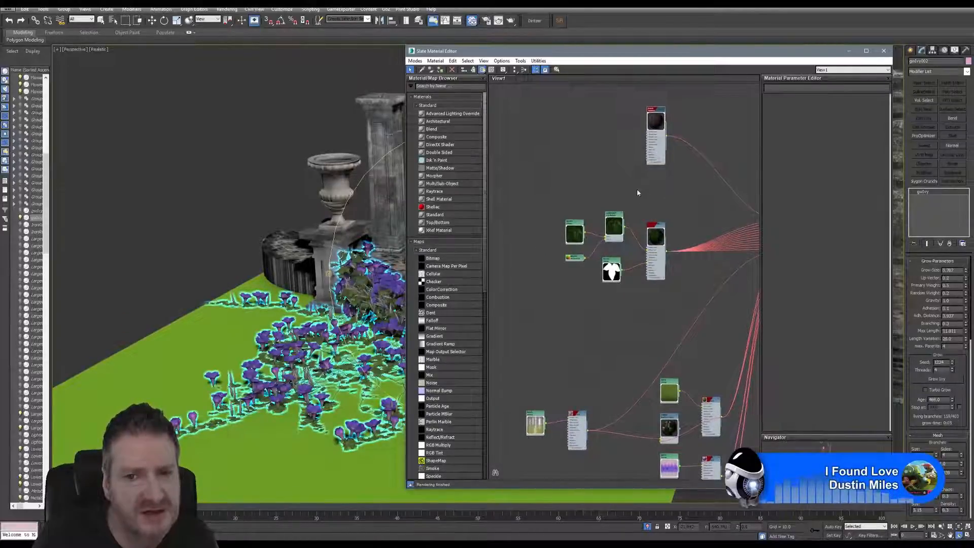
scroll(659, 223, "up", 4)
scroll(634, 223, "down", 3)
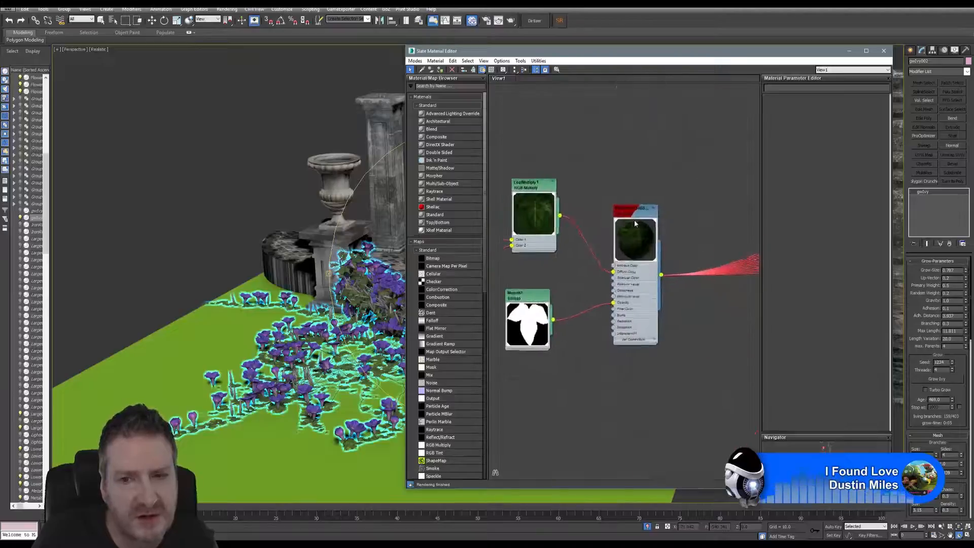
scroll(635, 234, "down", 2)
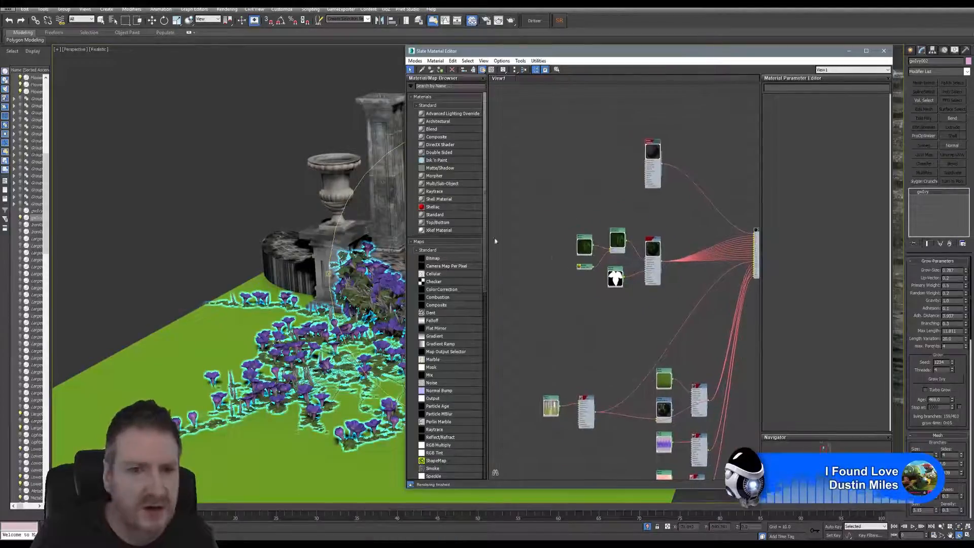
Add a Standard material beside the standalone dark material and a Bitmap map loading Leaf1.jpg from the Garden Terrace folder.
left_click_drag(441, 217, 559, 193)
left_click_drag(578, 160, 576, 162)
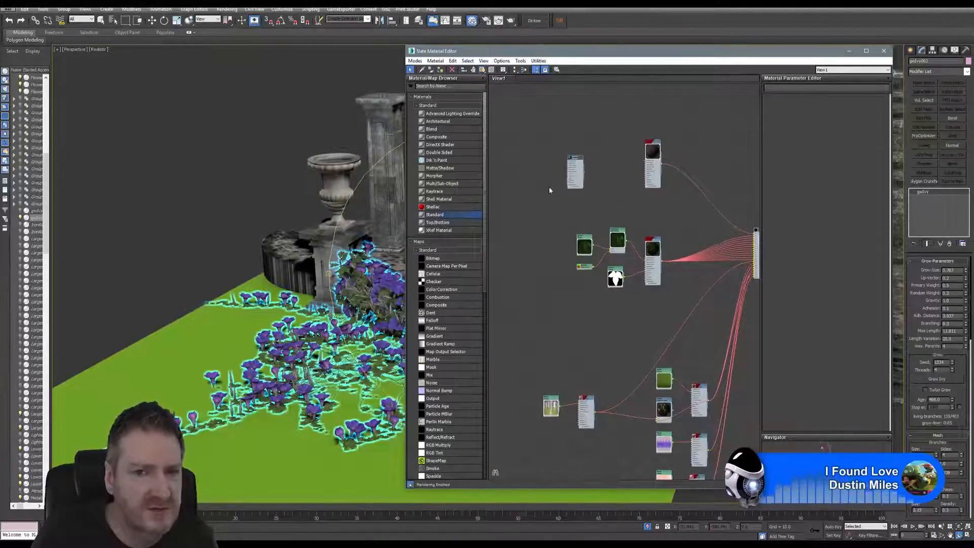
left_click_drag(434, 258, 538, 185)
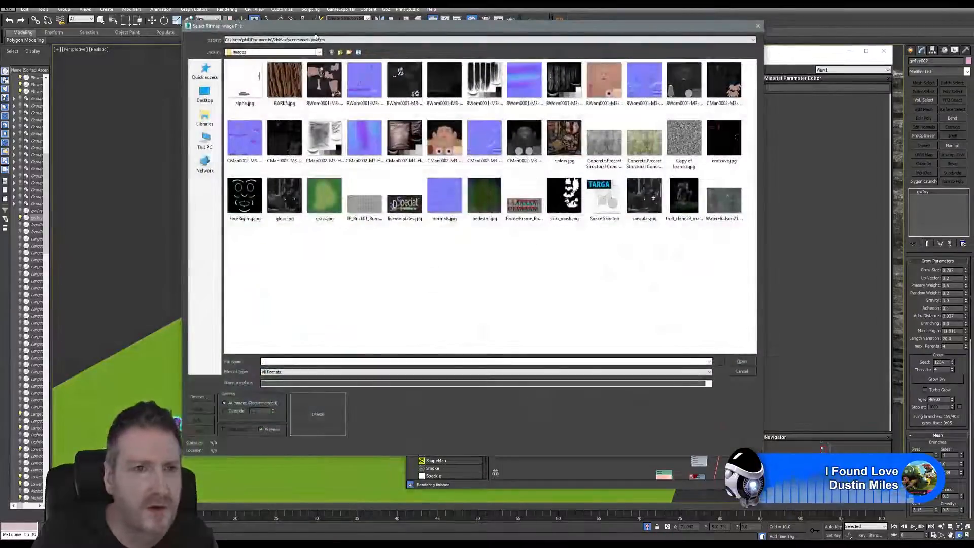
left_click(316, 39)
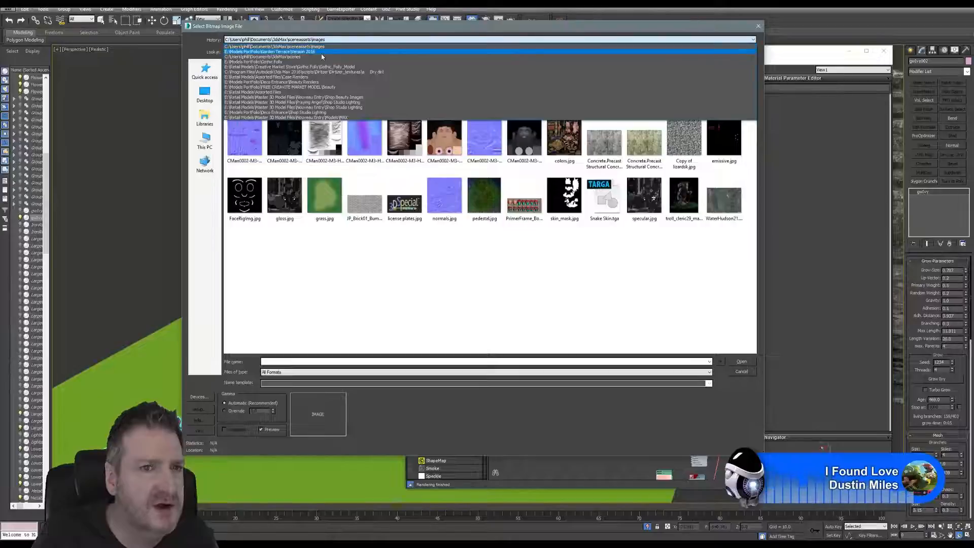
left_click(317, 51)
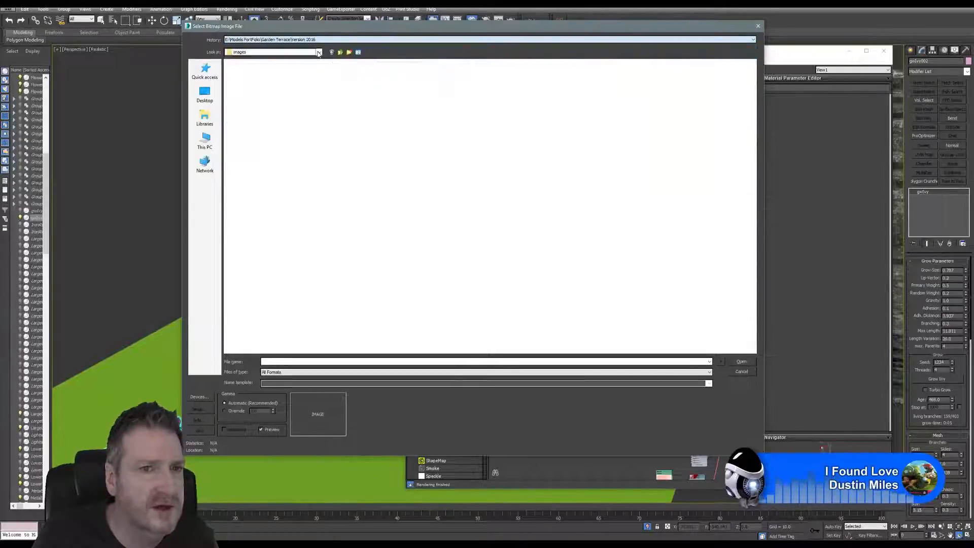
left_click(340, 53)
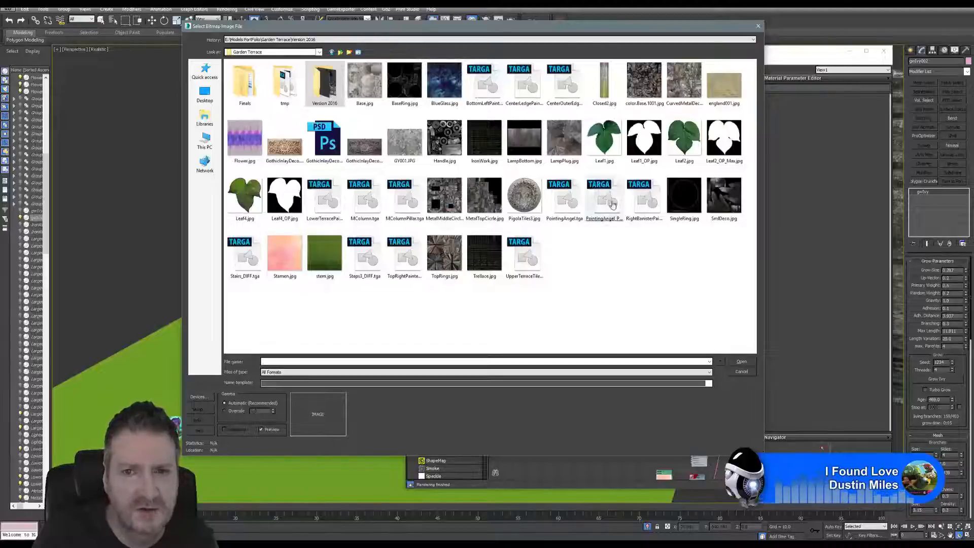
left_click(609, 144)
double_click(609, 144)
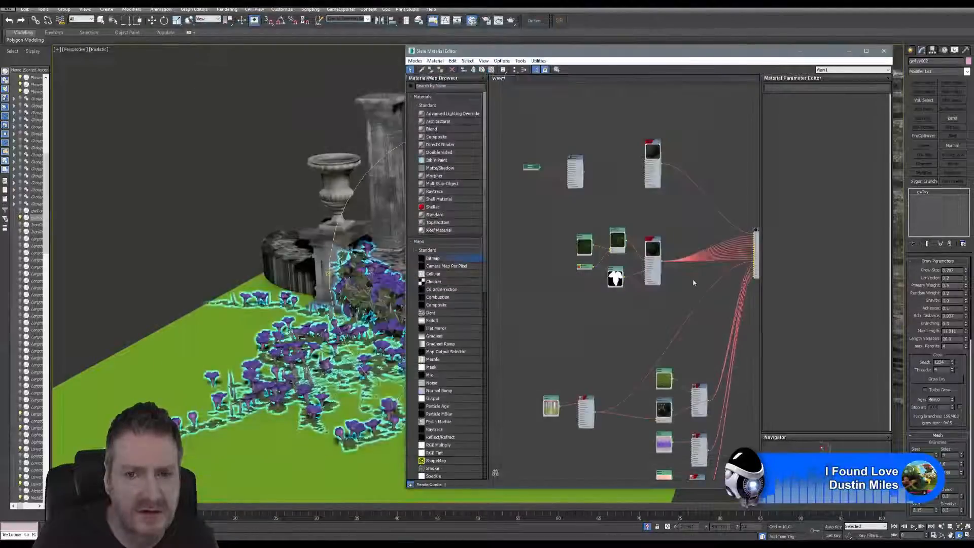
Enlarge the Leaf1.jpg bitmap's preview and connect the bitmap to the new Standard material's Diffuse Color.
scroll(538, 171, "up", 2)
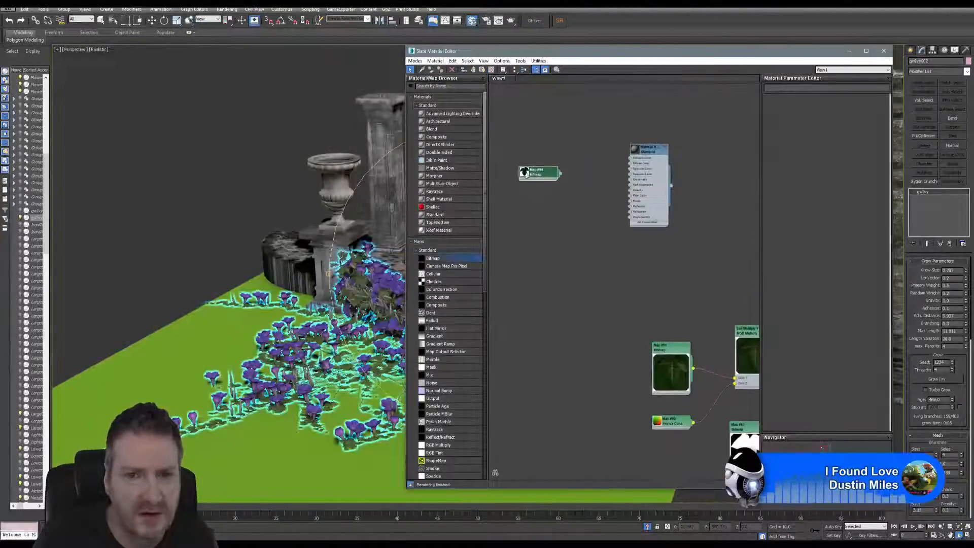
double_click(526, 174)
left_click_drag(540, 167, 563, 139)
scroll(628, 165, "up", 1)
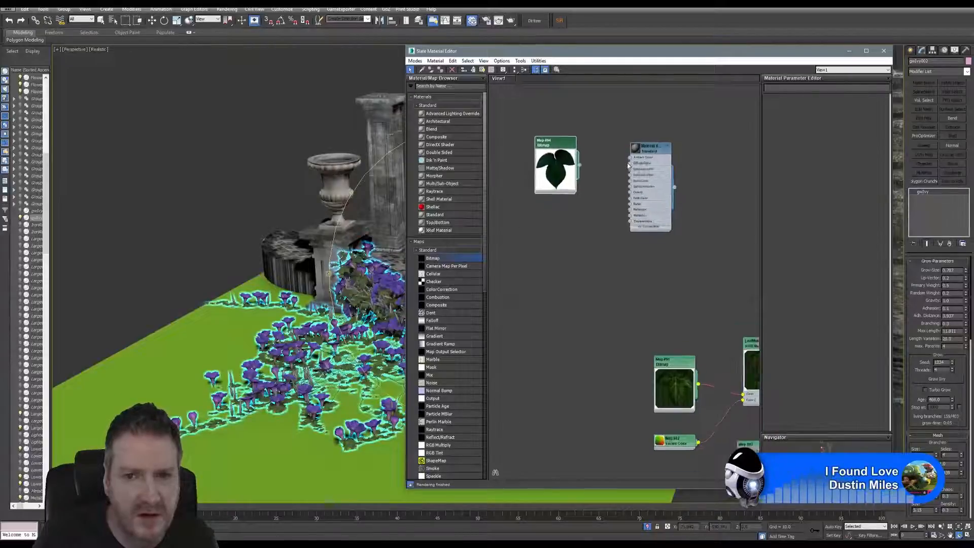
scroll(628, 165, "up", 1)
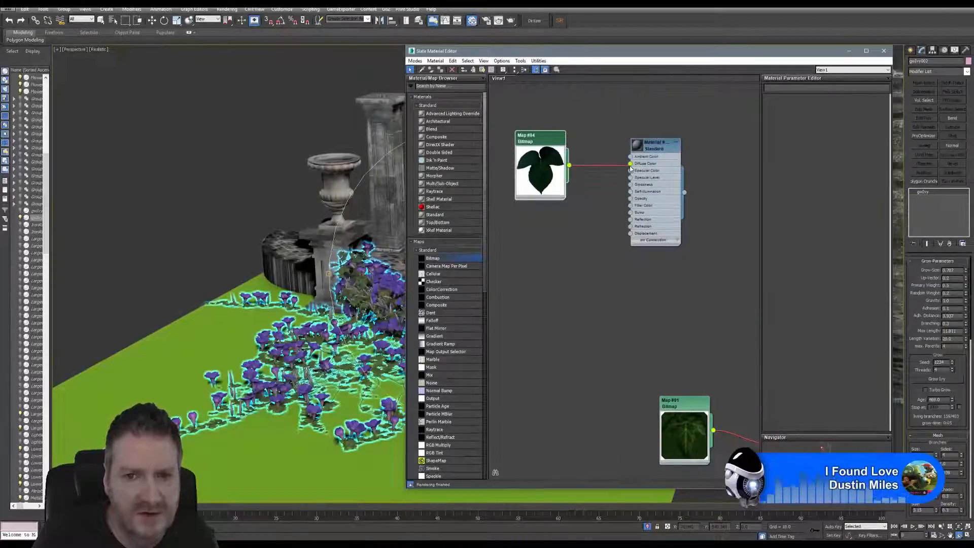
Add a Bitmap map loading Leaf1_OP.jpg, connect it to the material's Opacity and place it directly below the Leaf1.jpg bitmap.
right_click(563, 235)
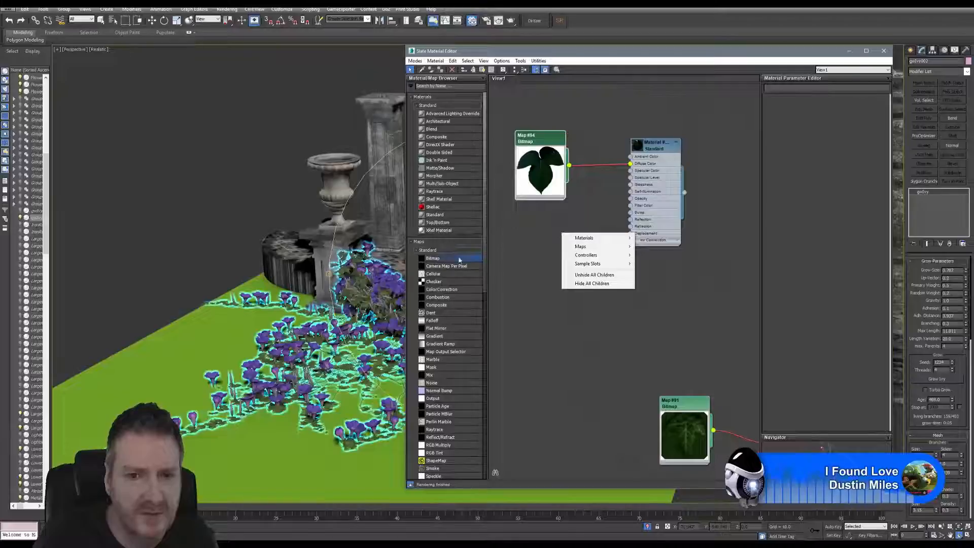
left_click_drag(459, 260, 549, 261)
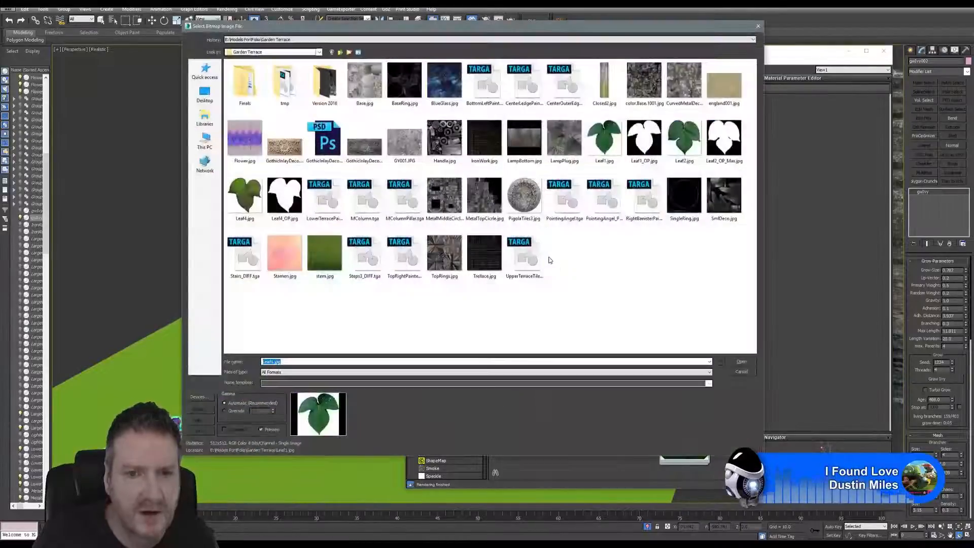
left_click(649, 145)
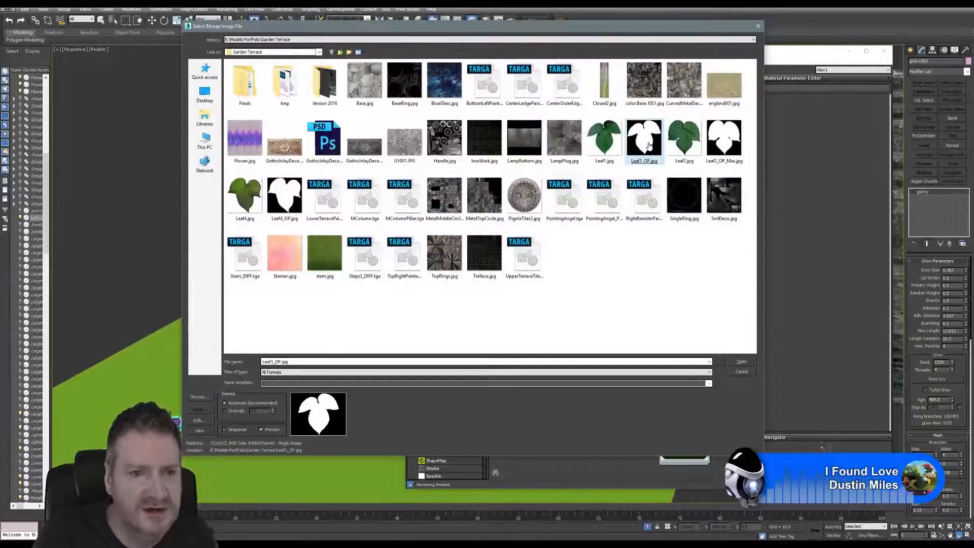
double_click(648, 145)
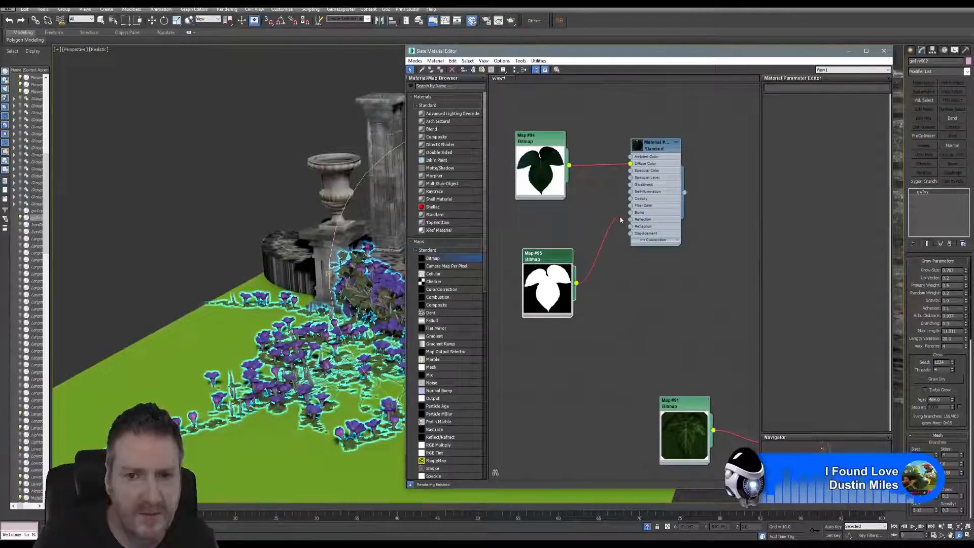
left_click_drag(627, 204, 630, 202)
left_click_drag(563, 259, 556, 222)
Turn on Show Shaded Material in Viewport and Show Realistic Material in Viewport for the Leaf1 material.
right_click(662, 143)
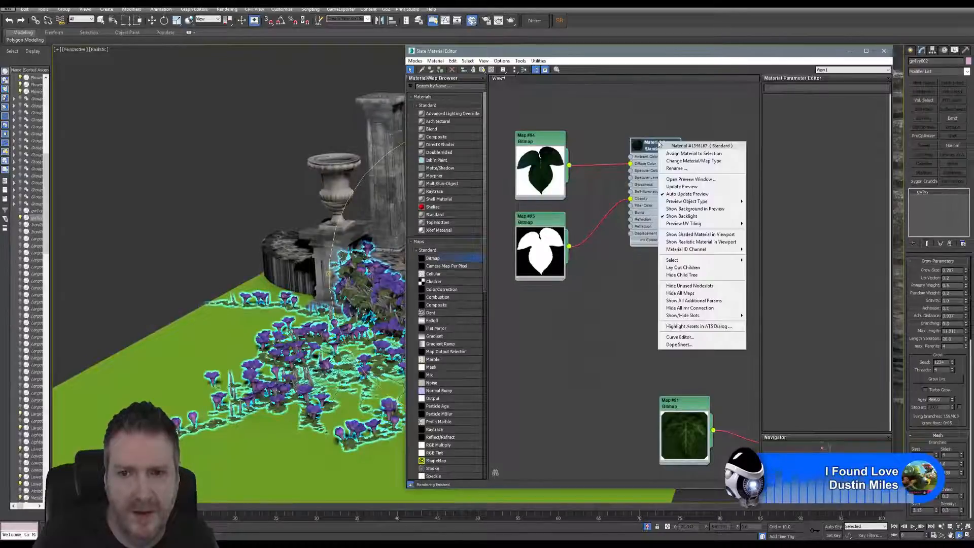
left_click(675, 236)
right_click(662, 147)
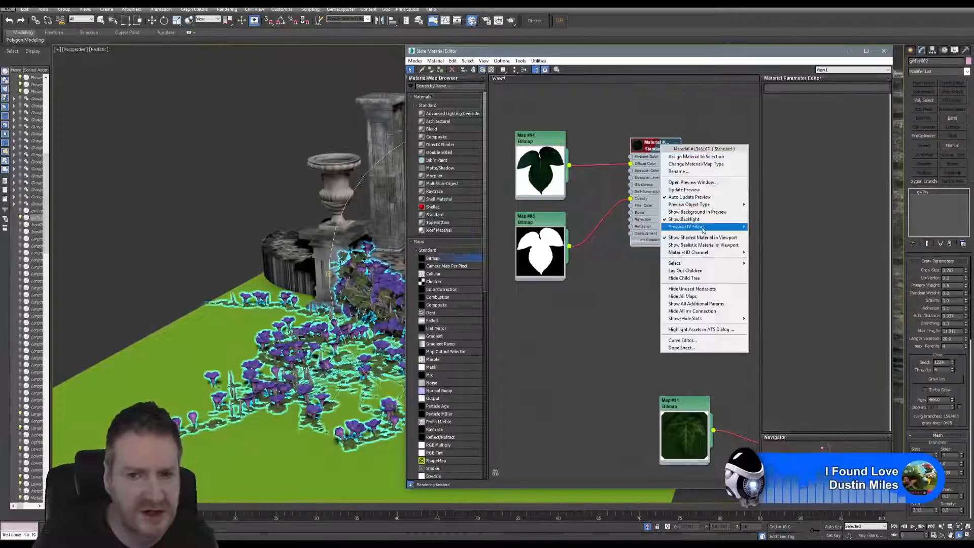
left_click(698, 245)
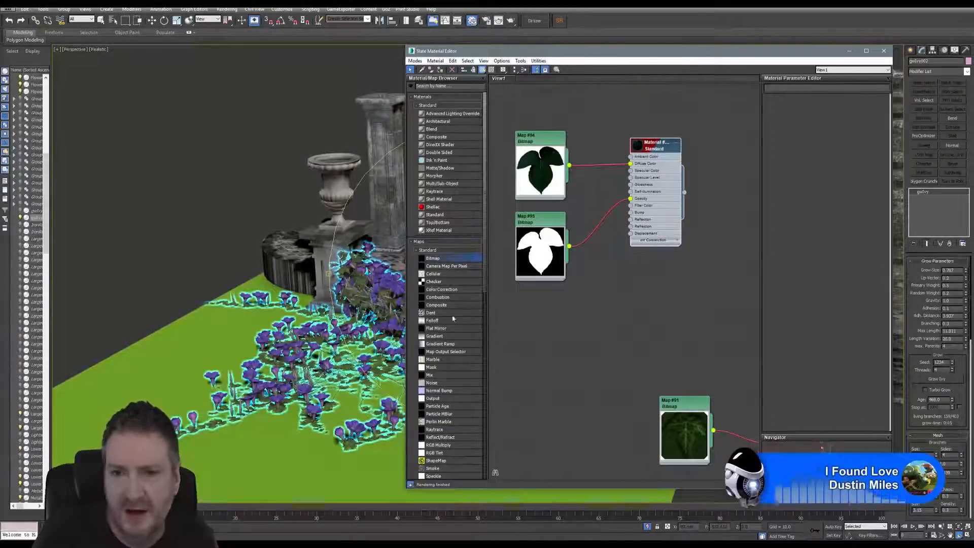
Move the Leaf1 material together with its two bitmaps upward to clear space beneath them.
scroll(620, 255, "down", 5)
middle_click_drag(620, 254, 594, 315)
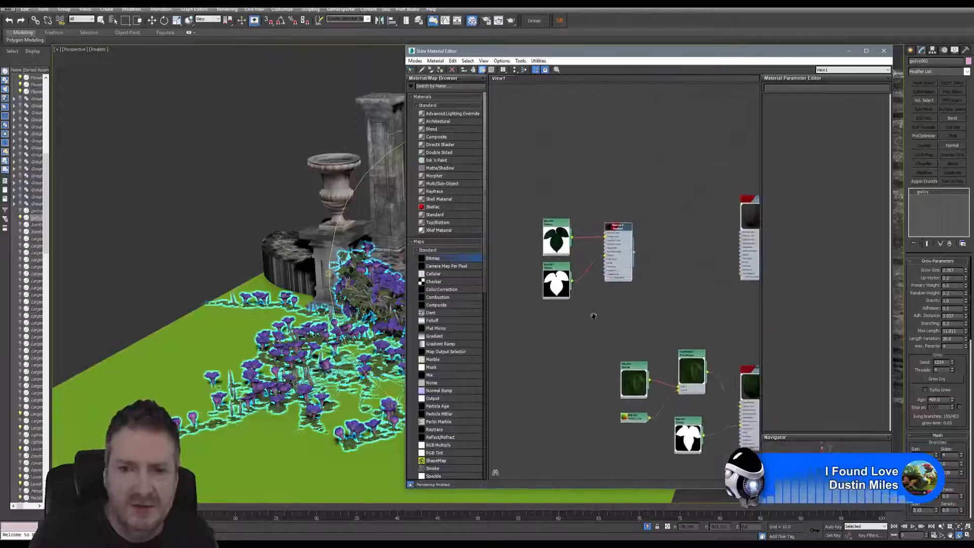
left_click_drag(525, 193, 630, 309)
left_click_drag(557, 236, 552, 137)
left_click(550, 257)
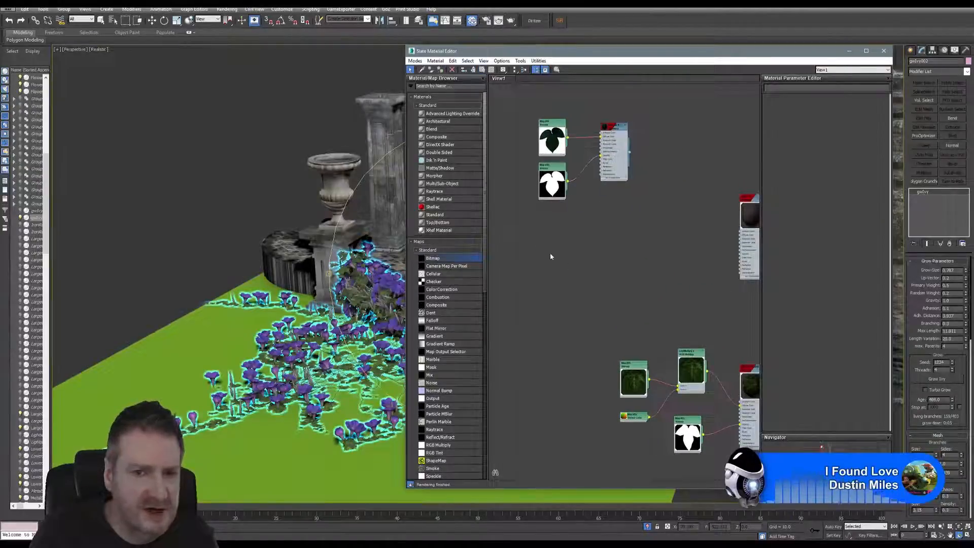
Add a second Standard material below the Leaf1 group and a Bitmap map loading Leaf2.jpg.
left_click_drag(432, 215, 534, 228)
left_click_drag(618, 244, 616, 243)
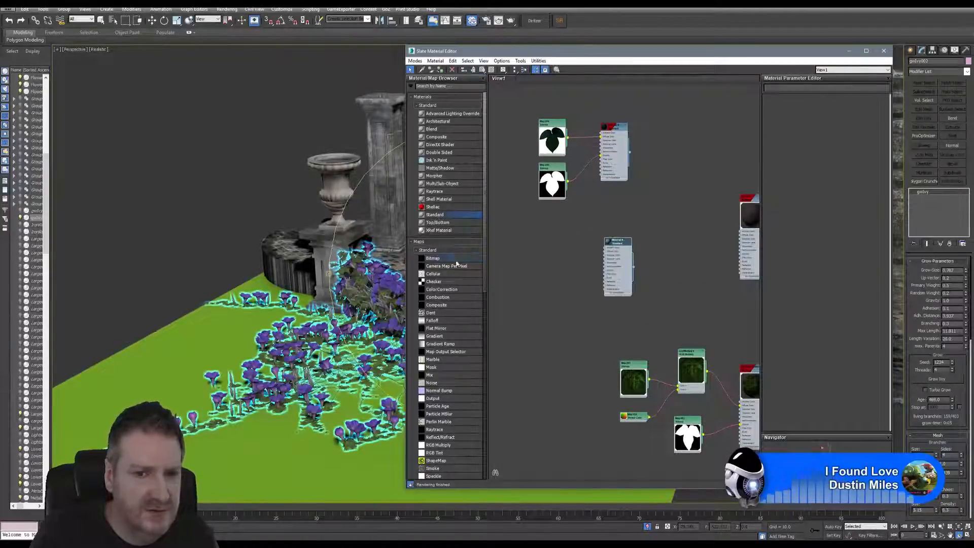
left_click_drag(441, 258, 541, 248)
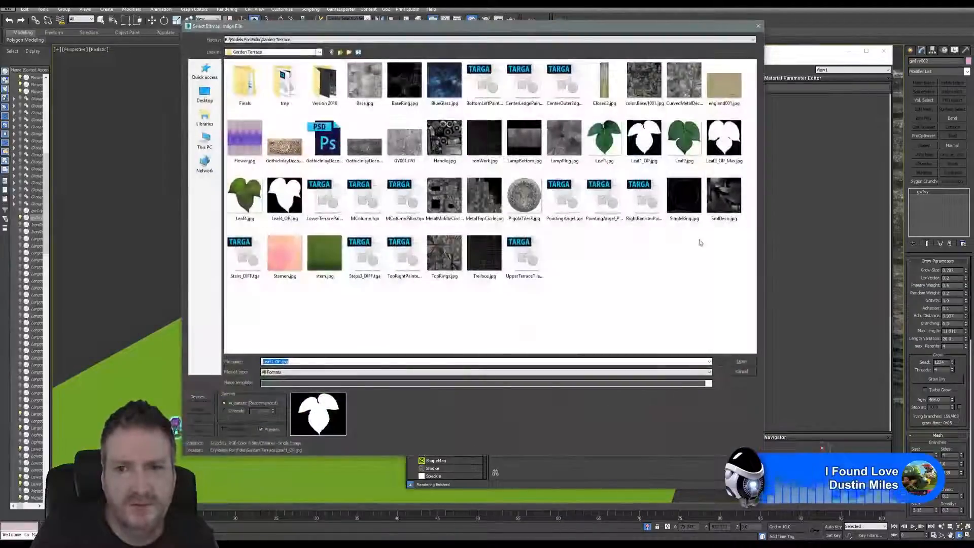
left_click(688, 141)
double_click(689, 141)
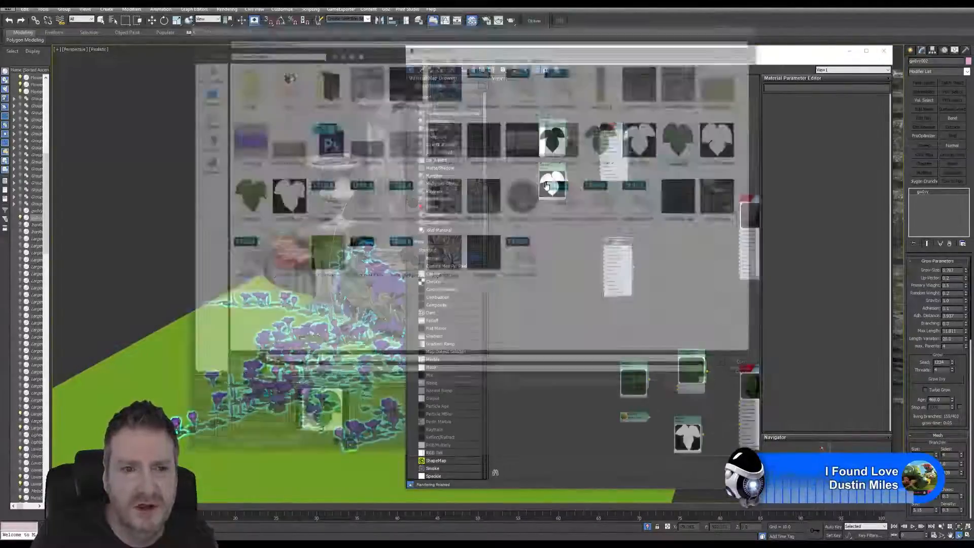
Enlarge the Leaf2.jpg bitmap's preview and connect the bitmap to the second material's Diffuse Color.
scroll(554, 245, "up", 2)
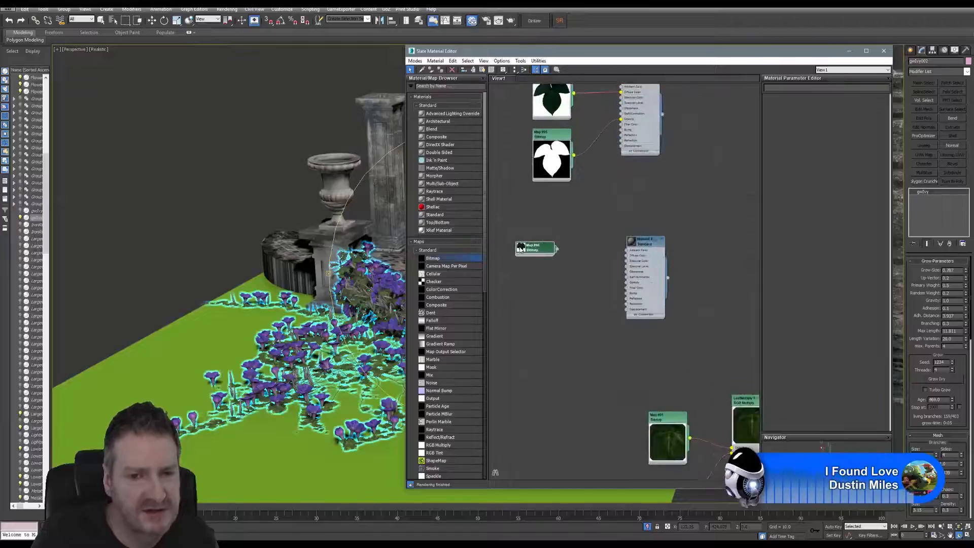
left_click(554, 246)
scroll(601, 277, "up", 2)
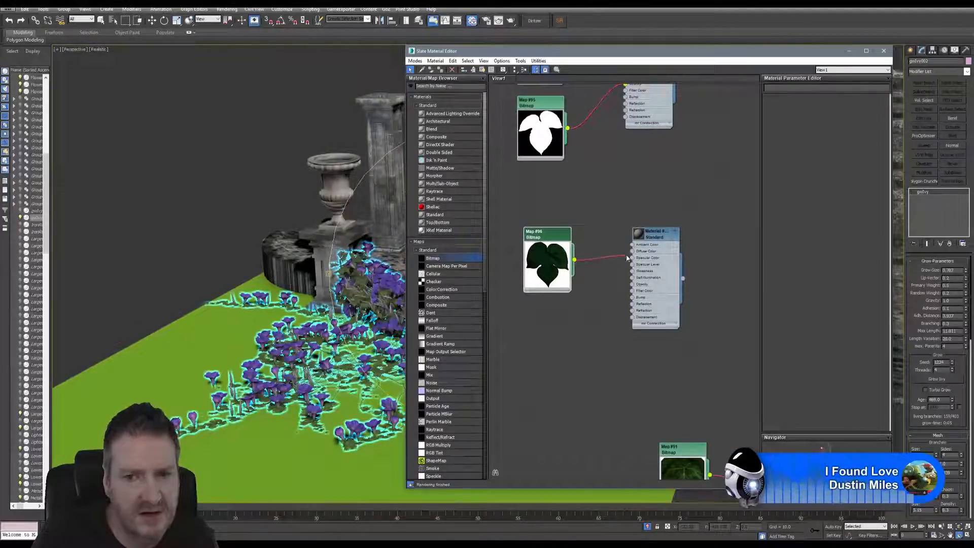
left_click_drag(632, 252, 631, 251)
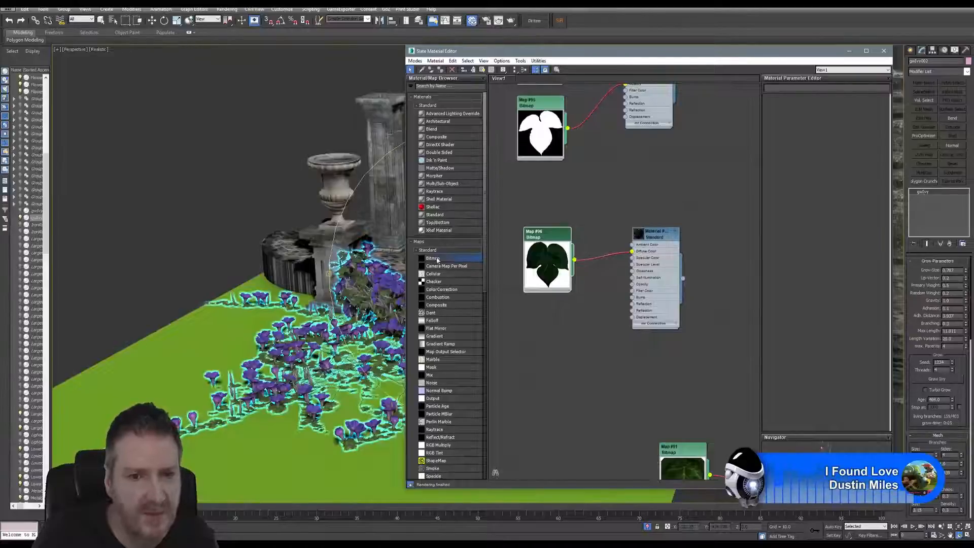
Add a Bitmap map loading Leaf2_OP_Max.jpg, enlarge its preview and connect it to the Leaf2 material's Opacity.
left_click(542, 332)
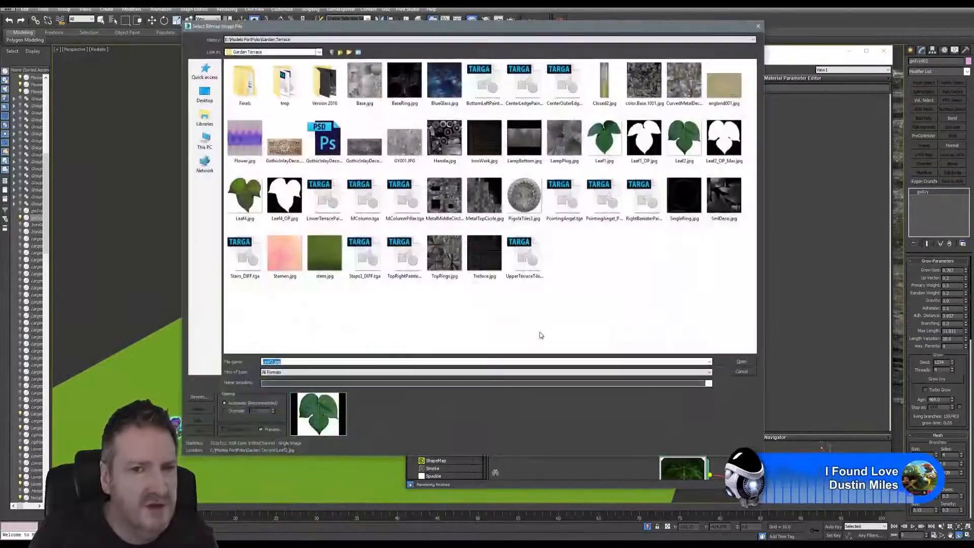
left_click(725, 140)
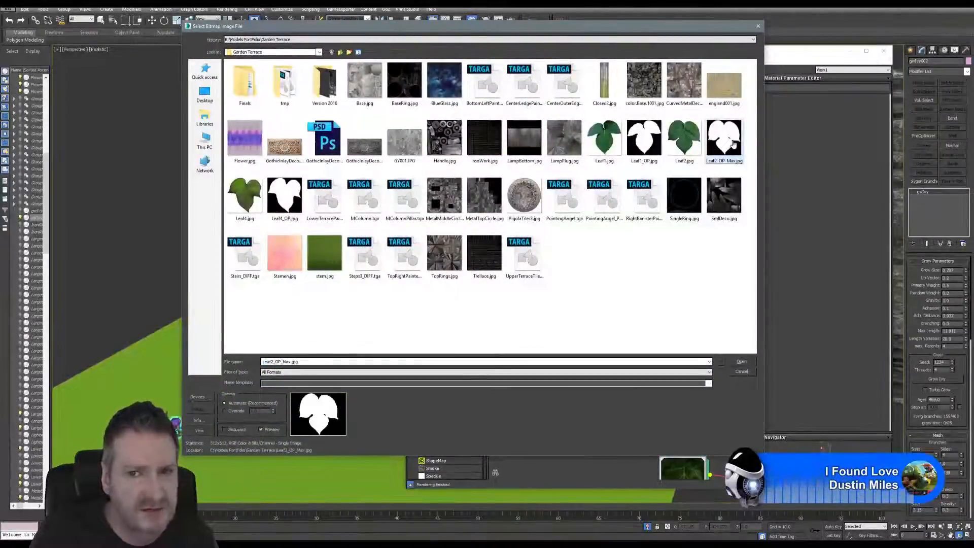
double_click(730, 145)
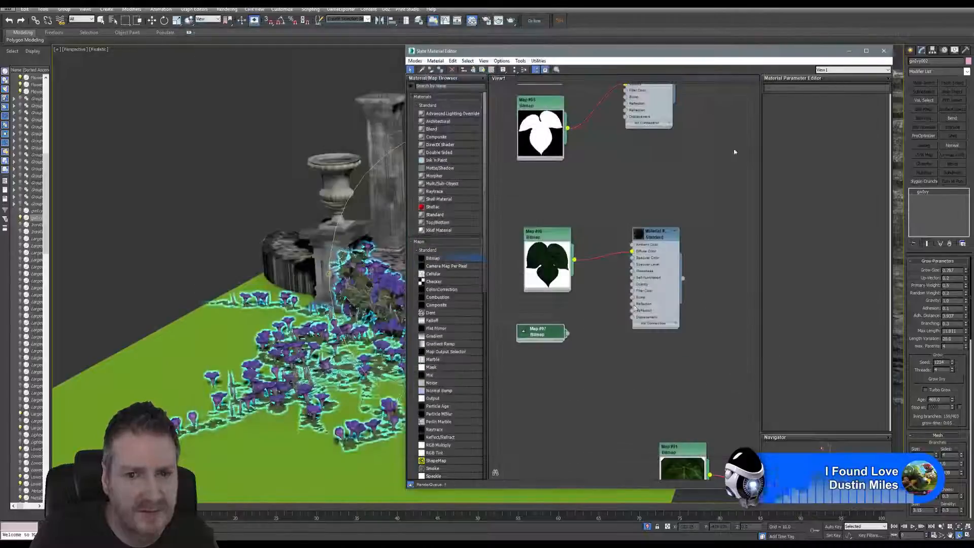
double_click(521, 336)
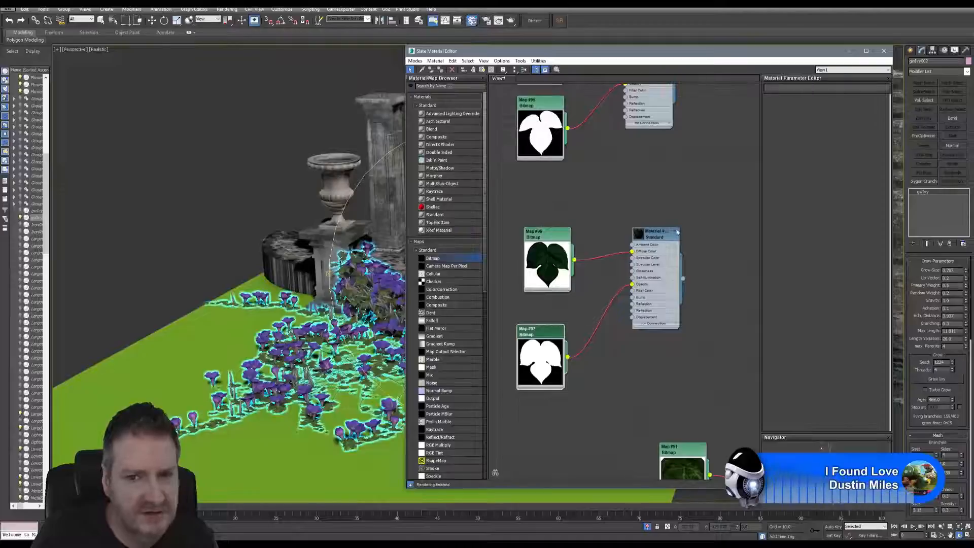
Turn on shaded, then realistic viewport display for the Leaf2 material.
right_click(656, 235)
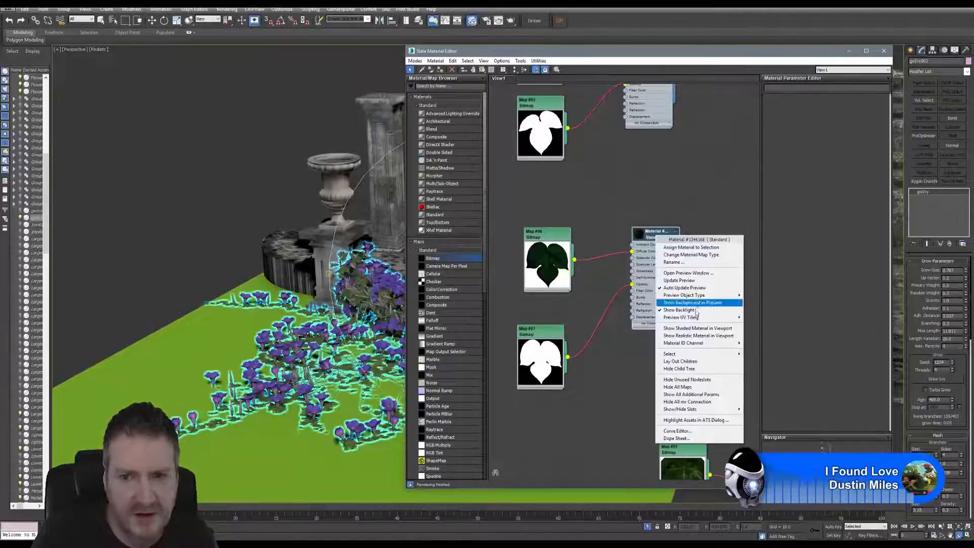
left_click(698, 328)
right_click(661, 234)
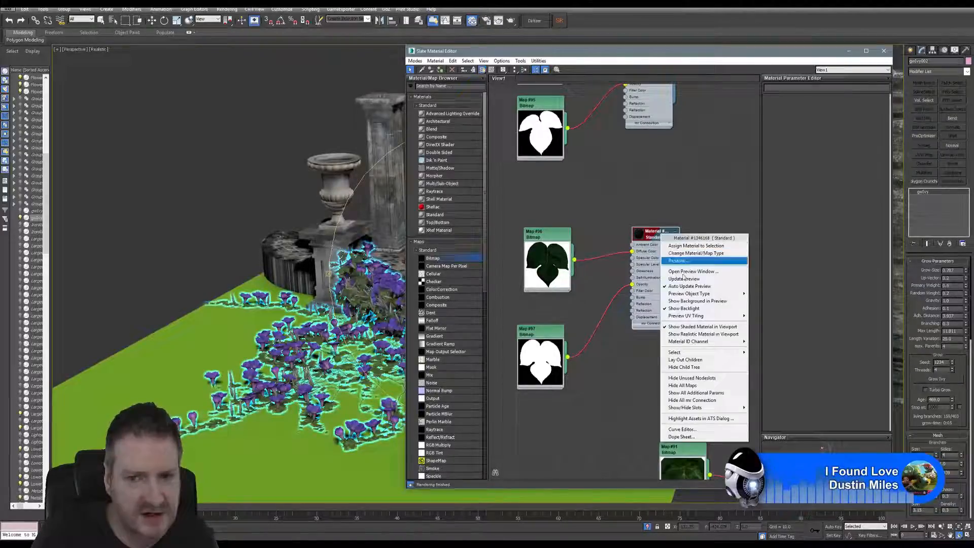
left_click(699, 335)
Examine the flowering ivy's leaves and flowers up close in the perspective viewport.
middle_click_drag(701, 253, 665, 200)
scroll(664, 252, "down", 3)
middle_click_drag(658, 238, 550, 233)
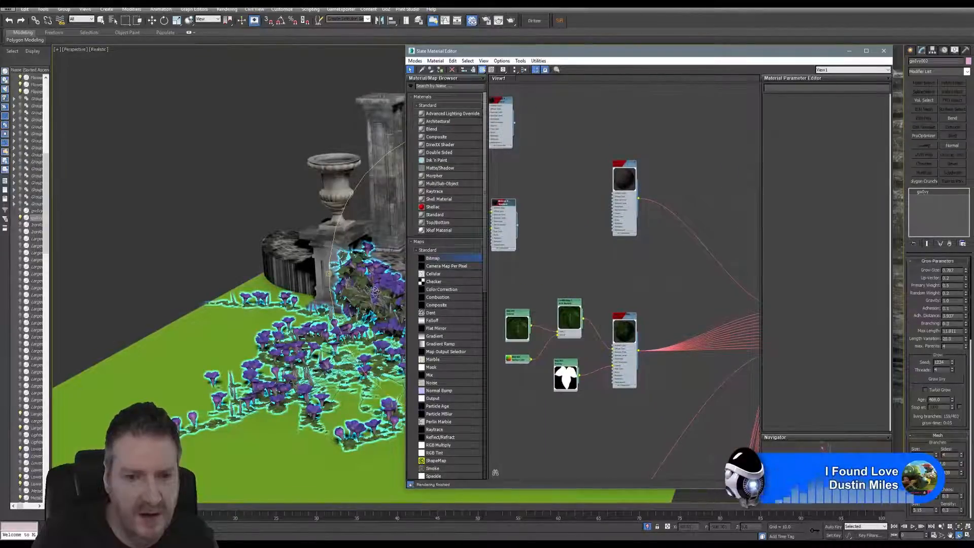
middle_click_drag(378, 300, 321, 276, "alt")
scroll(325, 274, "up", 3)
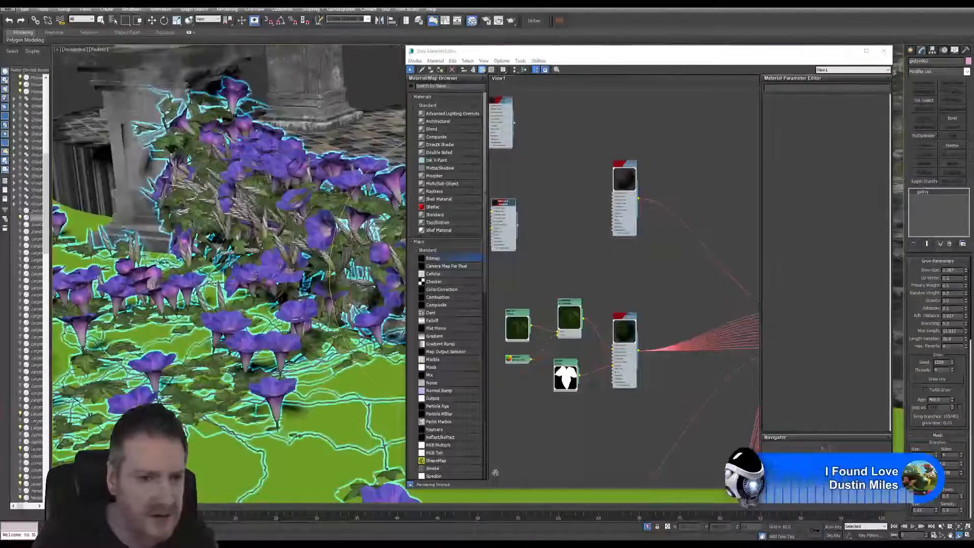
middle_click_drag(358, 242, 330, 246, "alt")
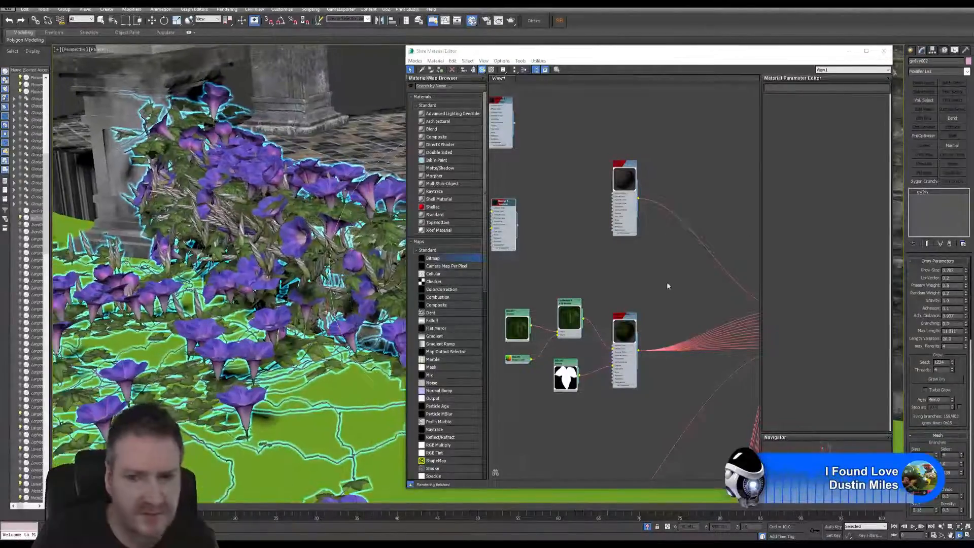
Move the material node feeding slot 1 of the Multi/Sub-Object up and away from the two new leaf materials.
middle_click_drag(667, 283, 660, 255)
scroll(619, 282, "down", 2)
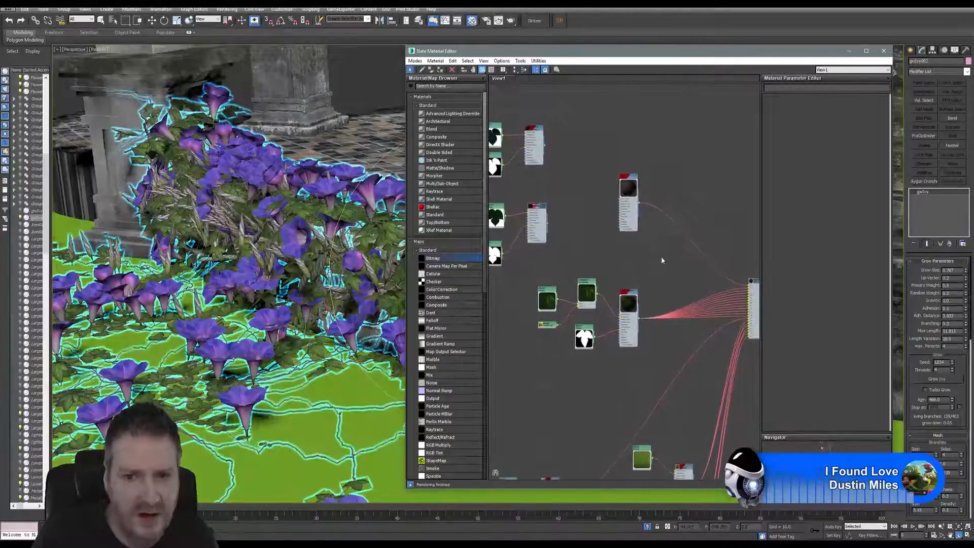
left_click_drag(640, 178, 727, 133)
middle_click_drag(644, 234, 663, 248)
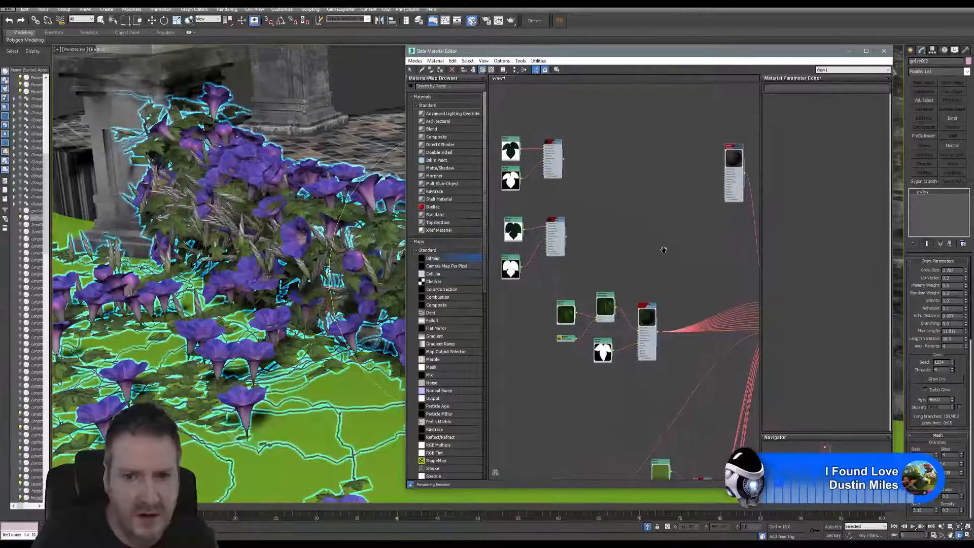
middle_click_drag(594, 196, 569, 190)
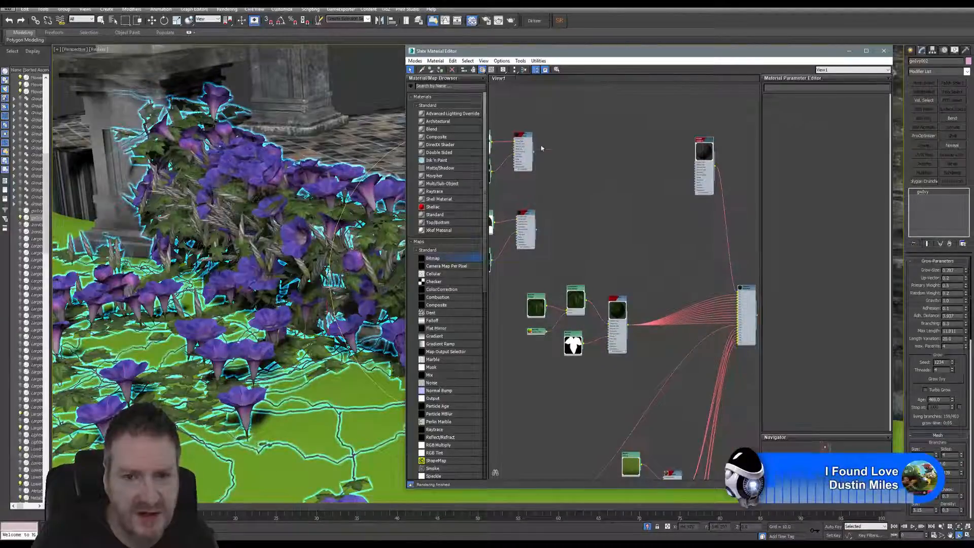
middle_click_drag(542, 148, 593, 156)
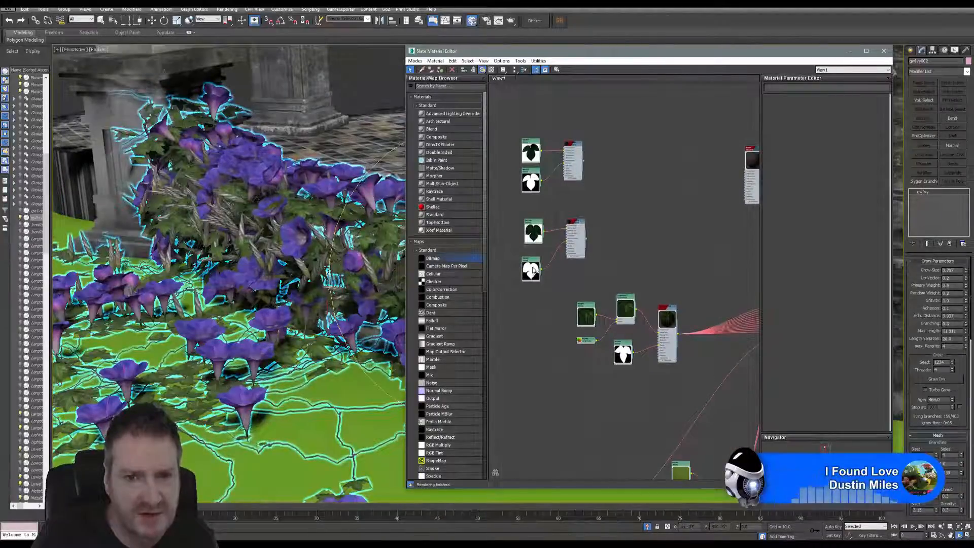
Line up the Leaf2 opacity bitmap with its diffuse bitmap and move both leaf material groups closer to the Multi/Sub-Object material.
left_click_drag(532, 272, 535, 266)
left_click_drag(522, 116, 604, 270)
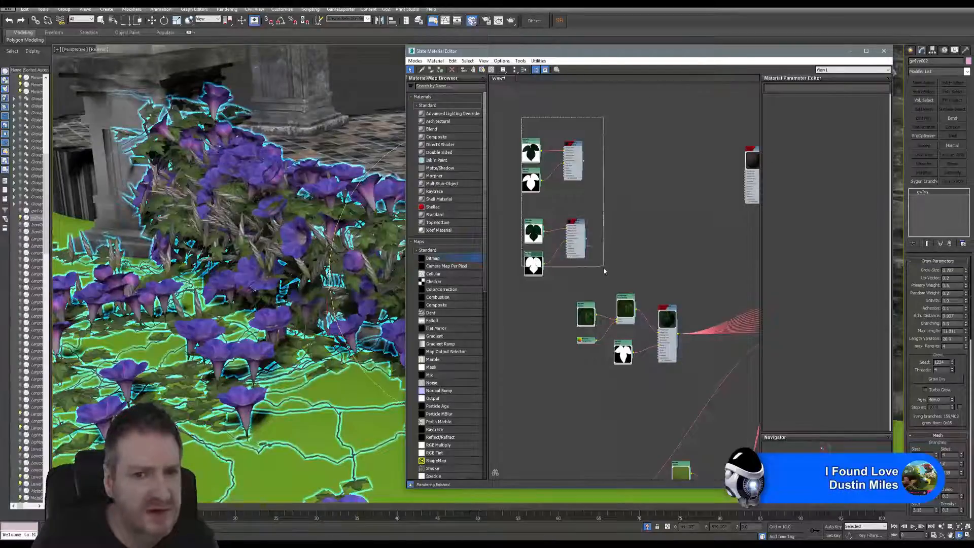
left_click_drag(575, 238, 693, 236)
middle_click_drag(664, 266, 523, 229)
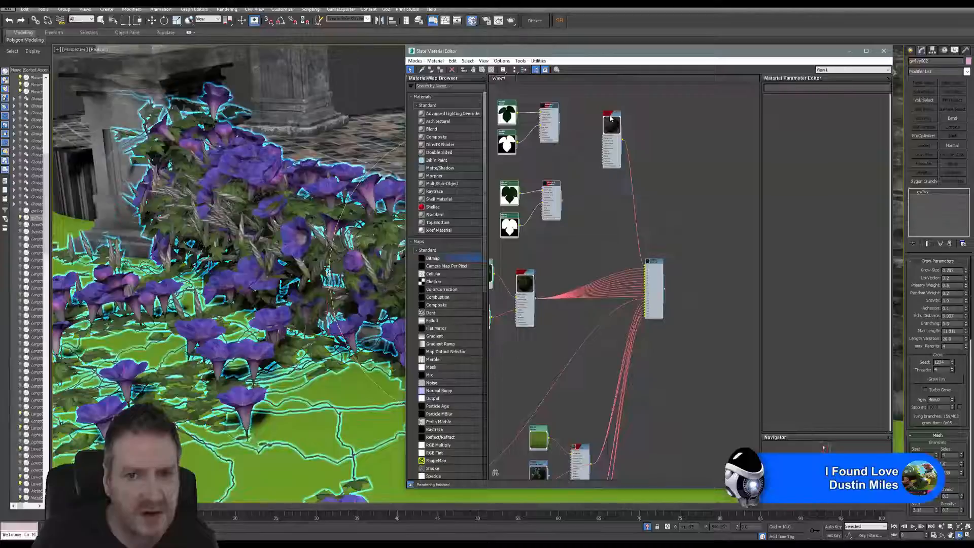
Shift the slot 1 material slightly aside and move the Multi/Sub-Object node up beneath it, beside the leaf materials.
mouse_move(610, 118)
left_mouse_down()
mouse_move(603, 115)
mouse_move(640, 110)
mouse_move(626, 107)
left_mouse_up()
middle_click_drag(613, 223, 631, 223)
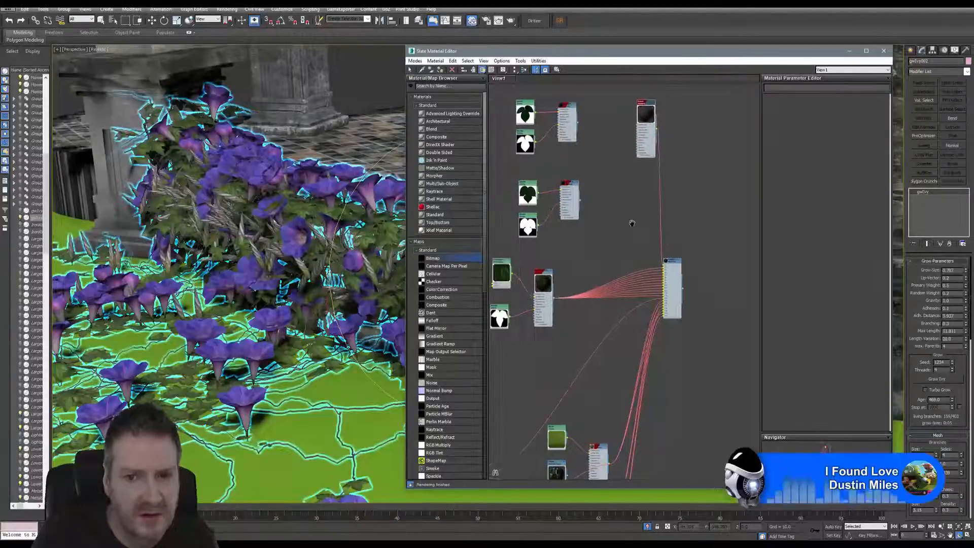
left_click_drag(674, 263, 638, 196)
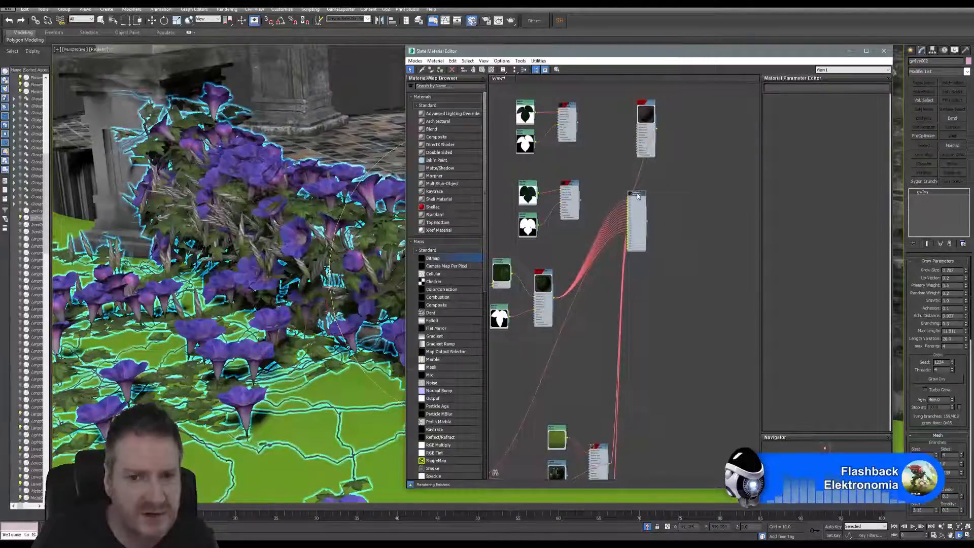
Connect the Leaf1 material to slot 2 and the Leaf2 material to slot 3 of the Multi/Sub-Object material.
scroll(638, 211, "up", 2)
scroll(627, 221, "up", 3)
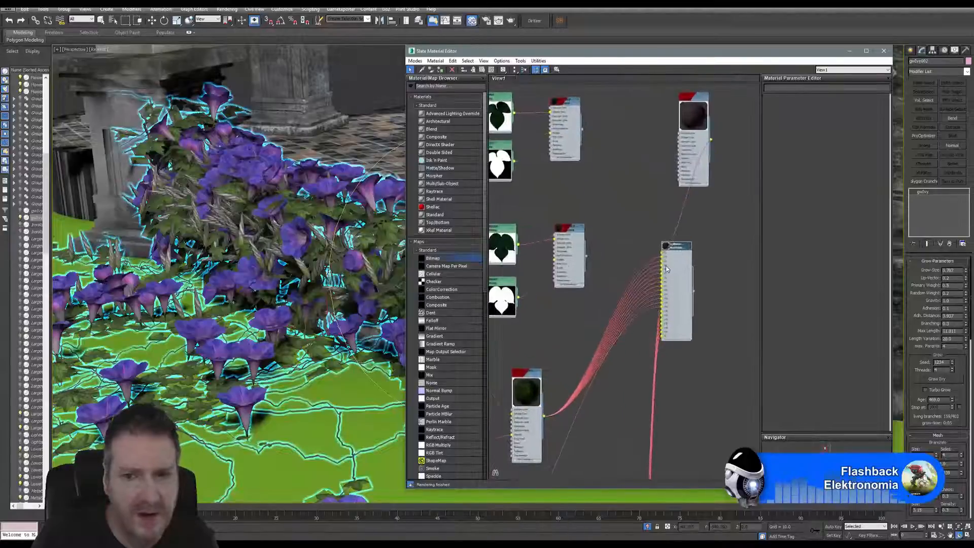
scroll(666, 267, "up", 1)
middle_click_drag(671, 178, 693, 242)
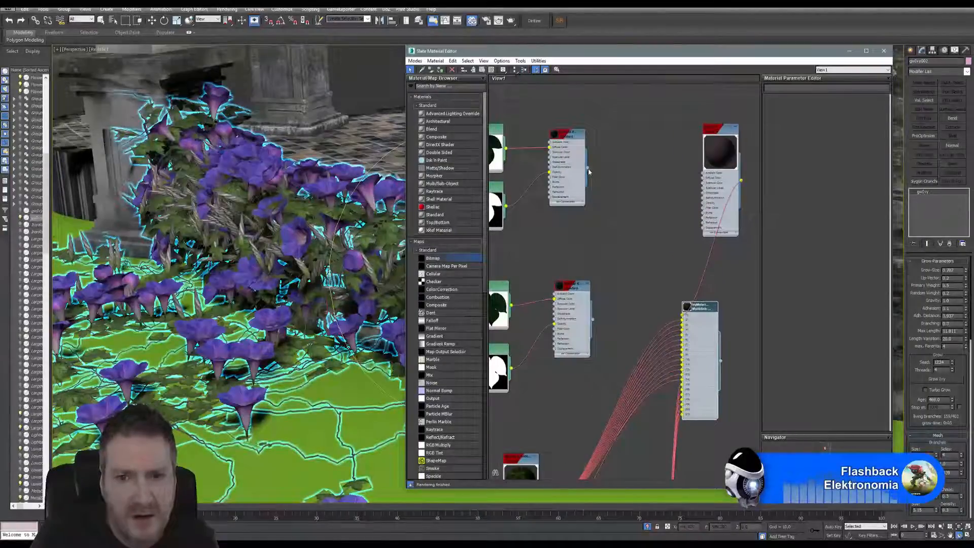
left_click_drag(588, 169, 685, 324)
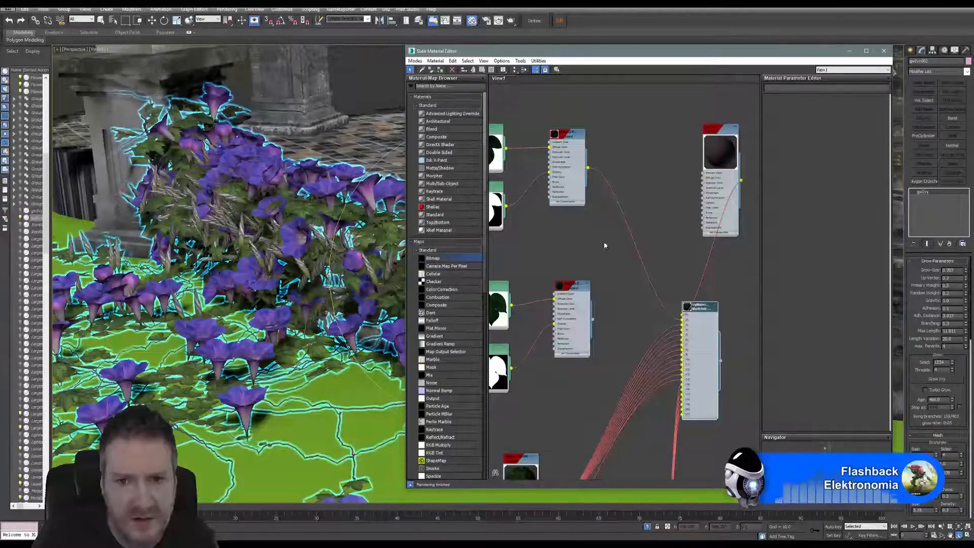
left_click_drag(593, 323, 685, 331)
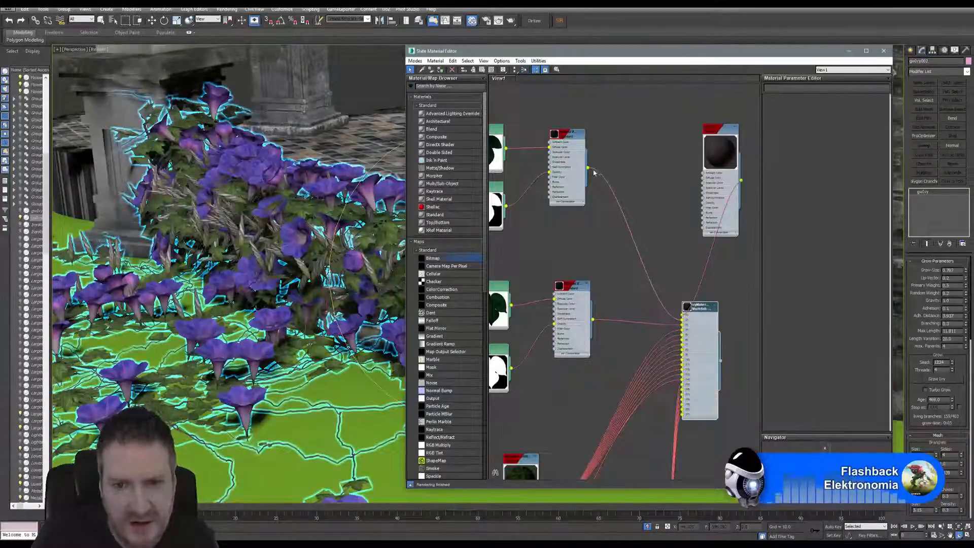
left_click_drag(594, 172, 587, 171)
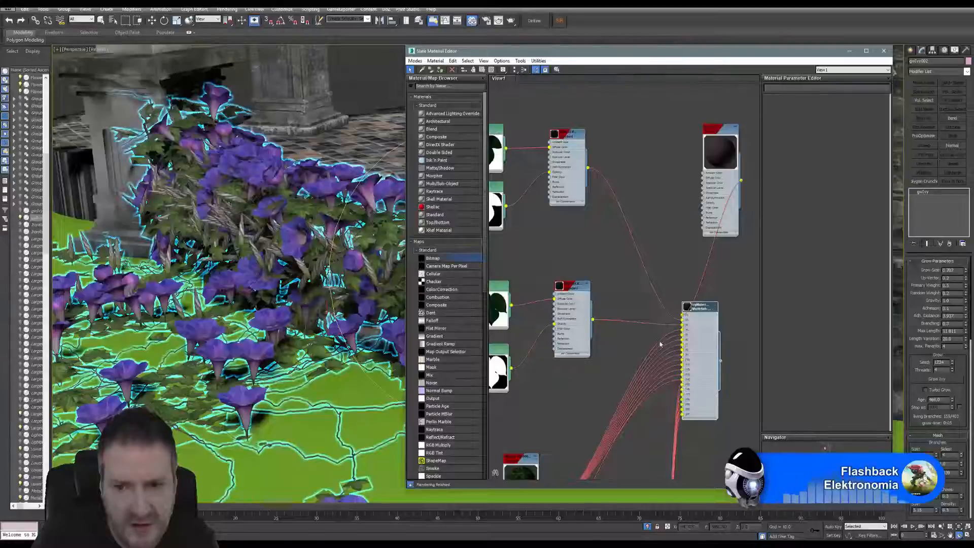
Connect the Leaf1 material to slot 4 and the Leaf2 material to slot 5 of the Multi/Sub-Object material.
middle_click_drag(648, 229, 646, 179)
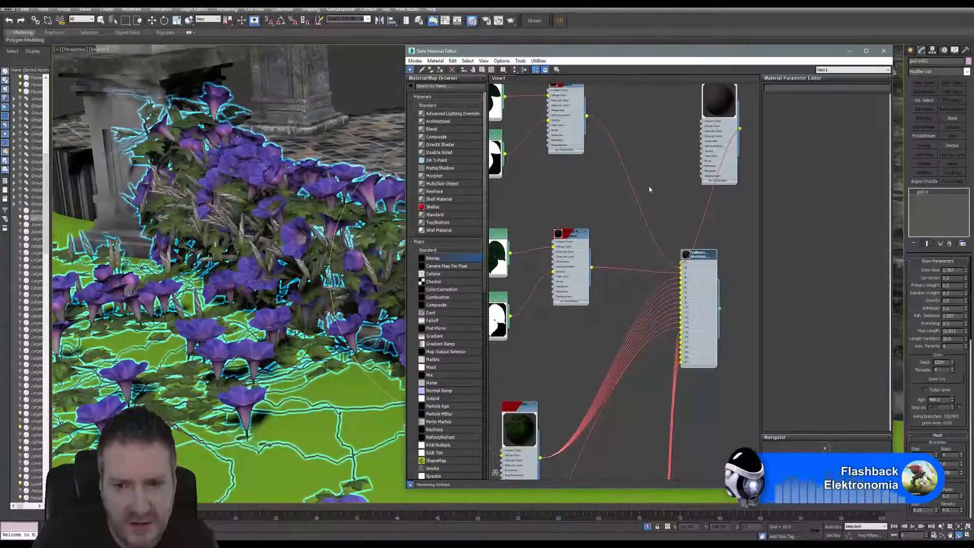
scroll(659, 213, "up", 3)
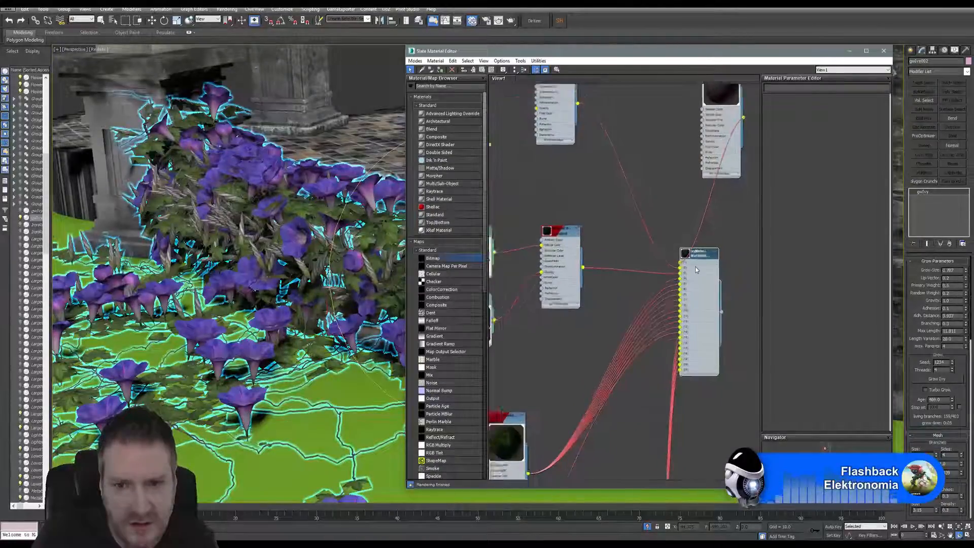
middle_click_drag(674, 235, 686, 239)
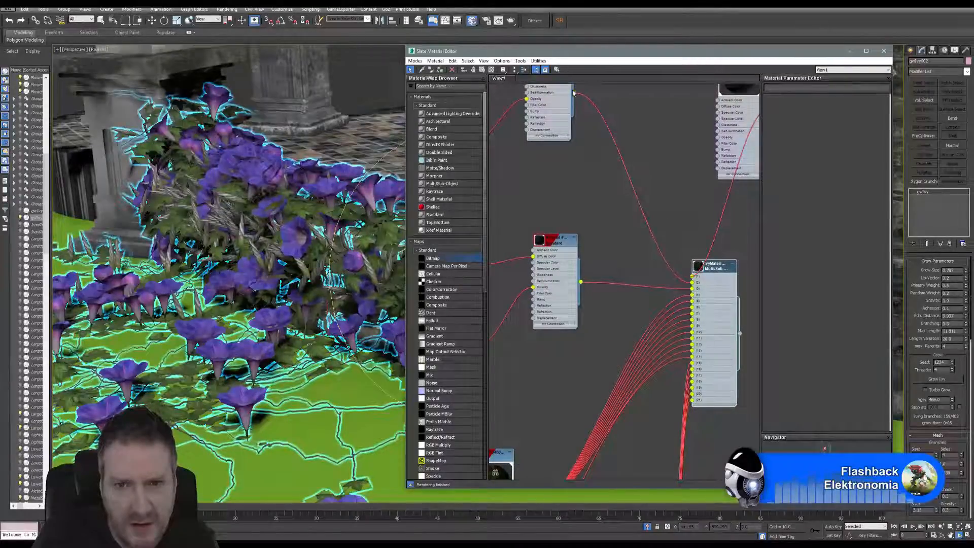
left_click_drag(573, 97, 647, 252)
left_click_drag(678, 317, 692, 296)
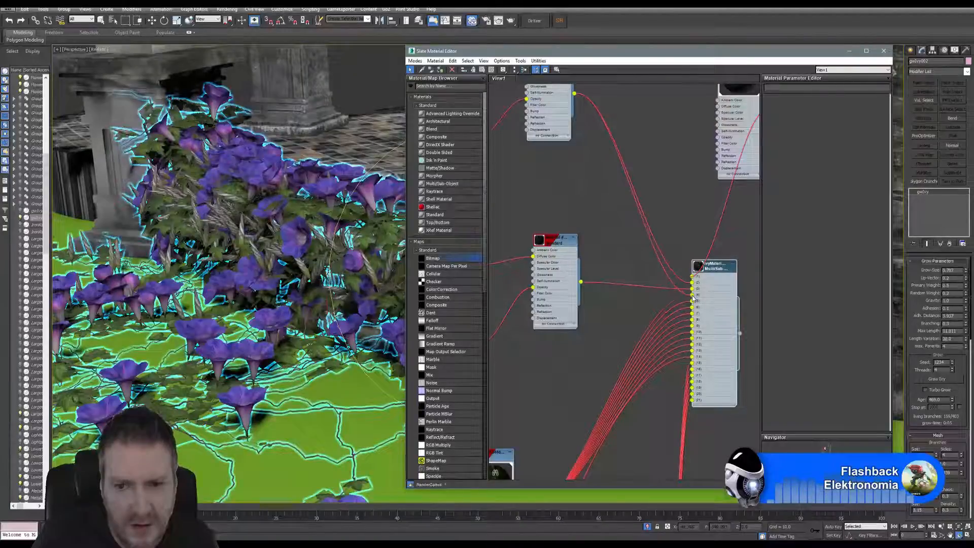
left_click(593, 287)
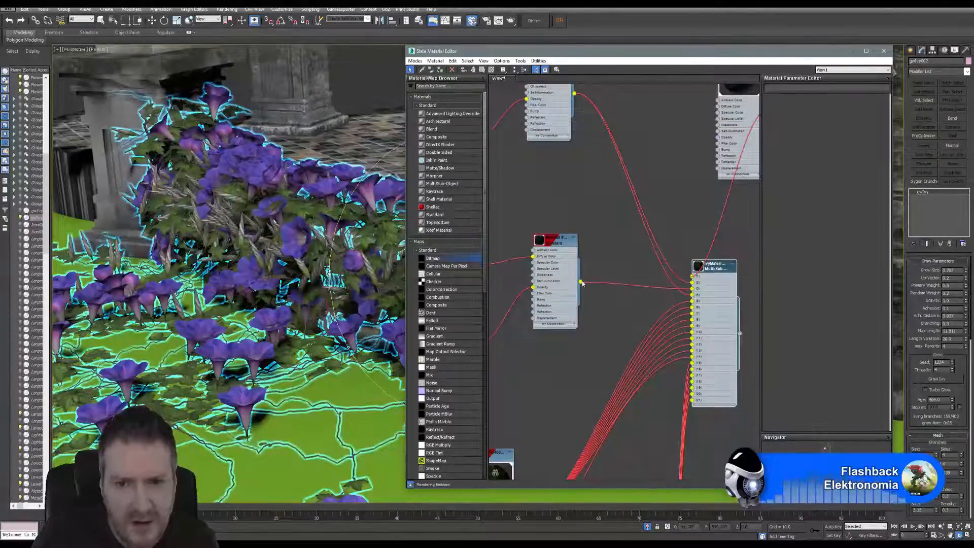
left_click_drag(637, 308, 692, 306)
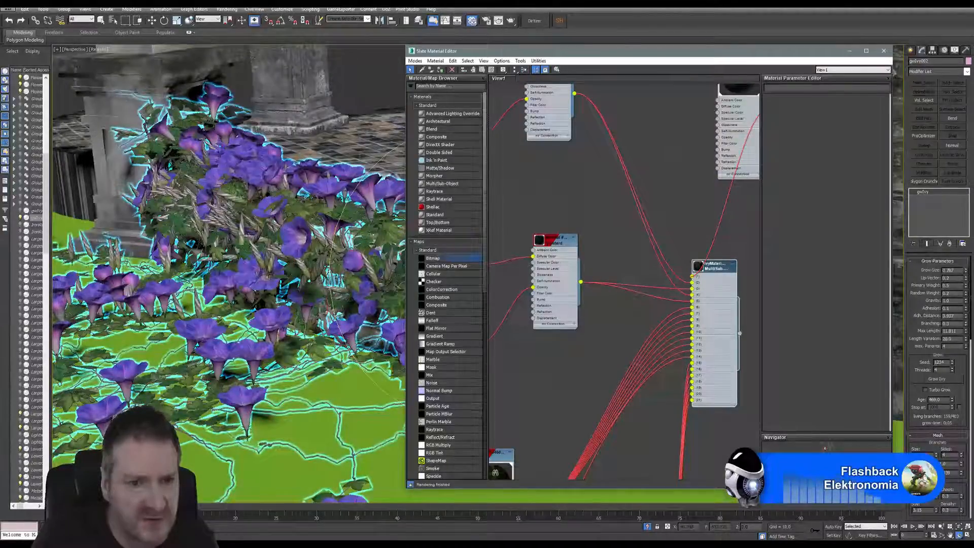
Move the Leaf1 material and its bitmaps down close to the Leaf2 group, and nudge the Multi/Sub-Object node upward.
left_click_drag(364, 246, 369, 255)
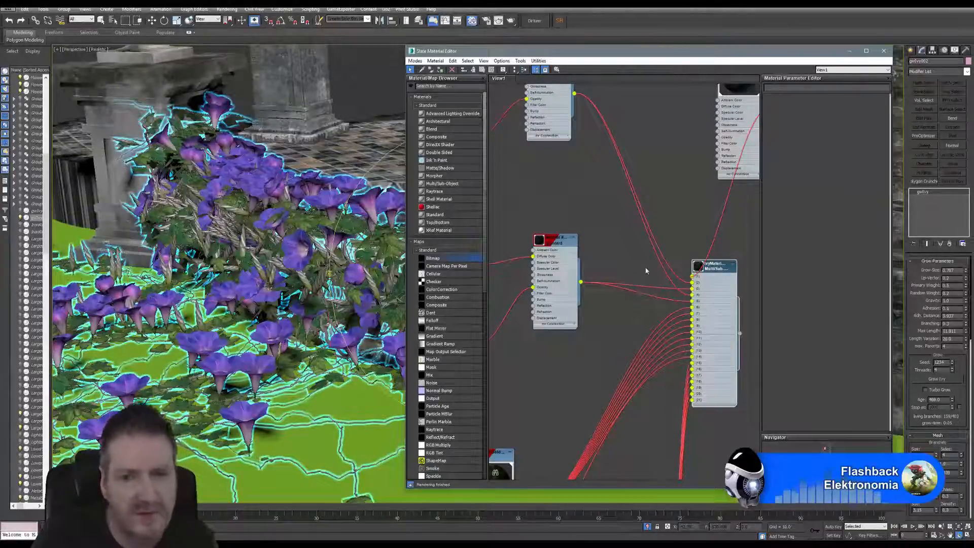
middle_click_drag(658, 156, 645, 148)
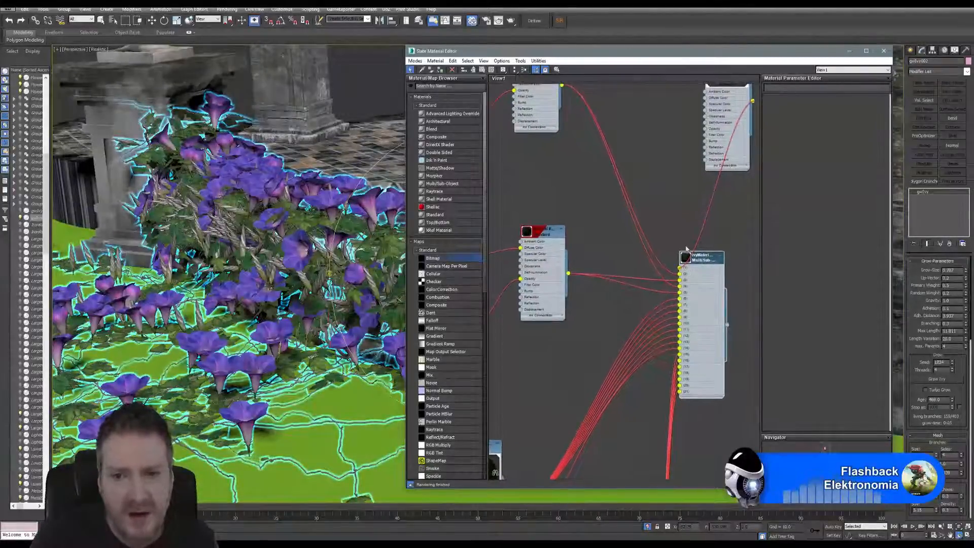
middle_click_drag(568, 148, 573, 162)
middle_click_drag(574, 202, 583, 220)
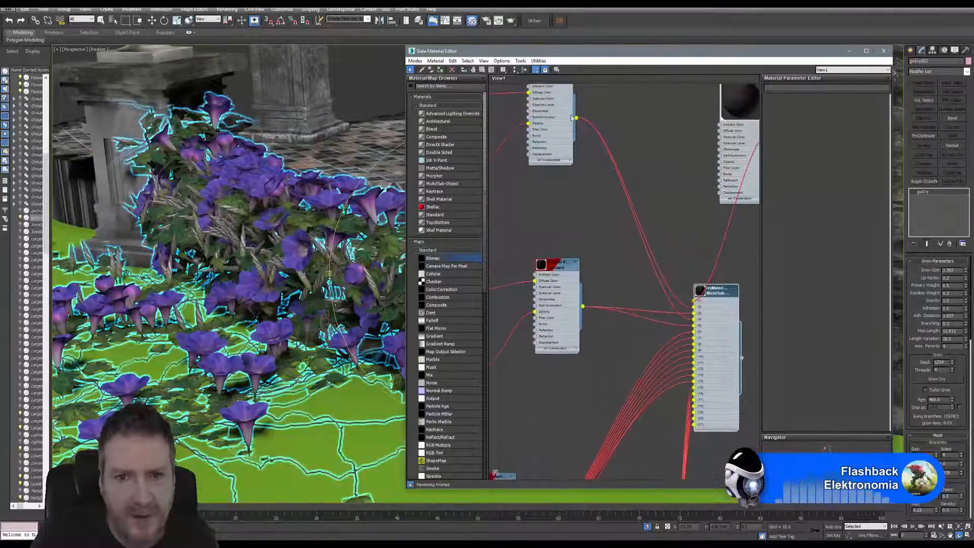
middle_click_drag(593, 260, 609, 263)
scroll(583, 213, "down", 1)
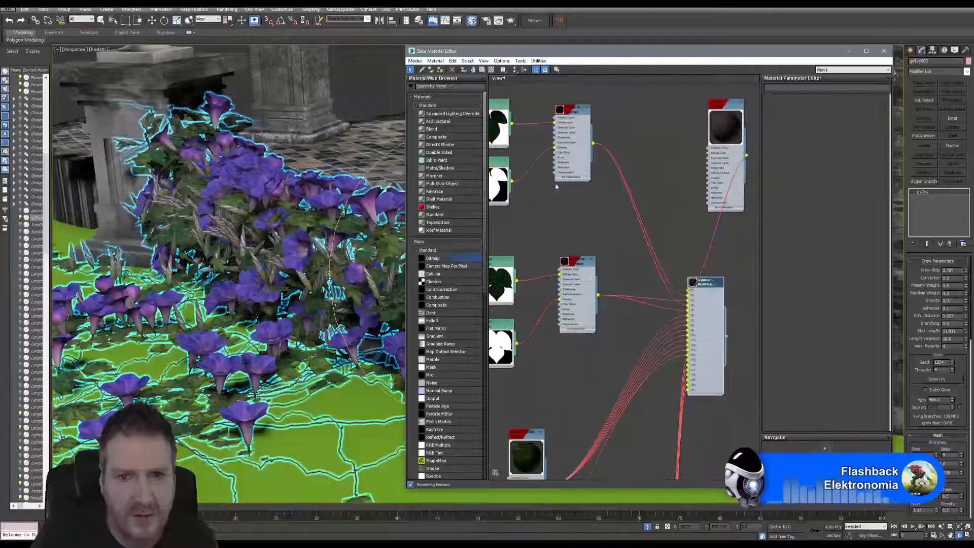
left_click_drag(505, 99, 579, 209)
left_click_drag(568, 110, 572, 155)
middle_click_drag(638, 268, 607, 235)
scroll(607, 235, "up", 1)
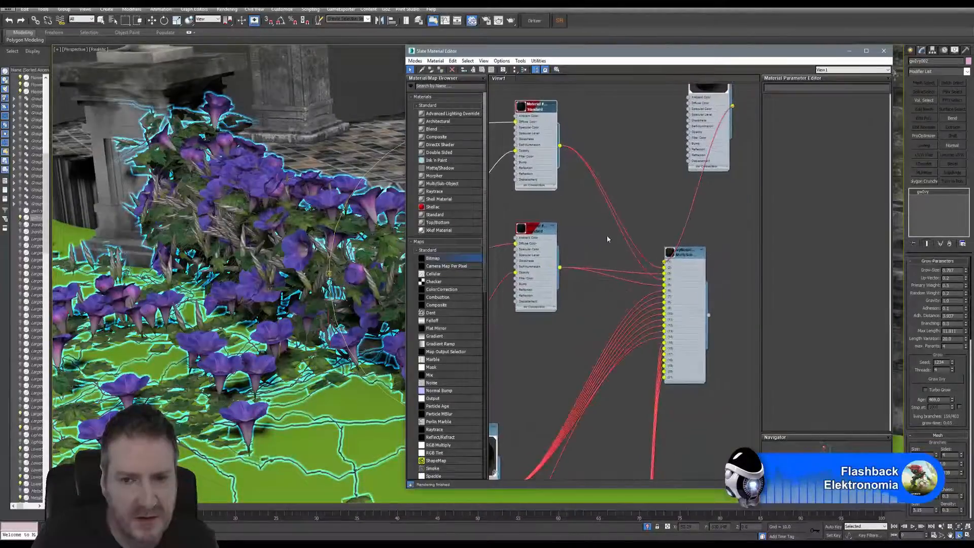
left_click_drag(691, 264, 697, 244)
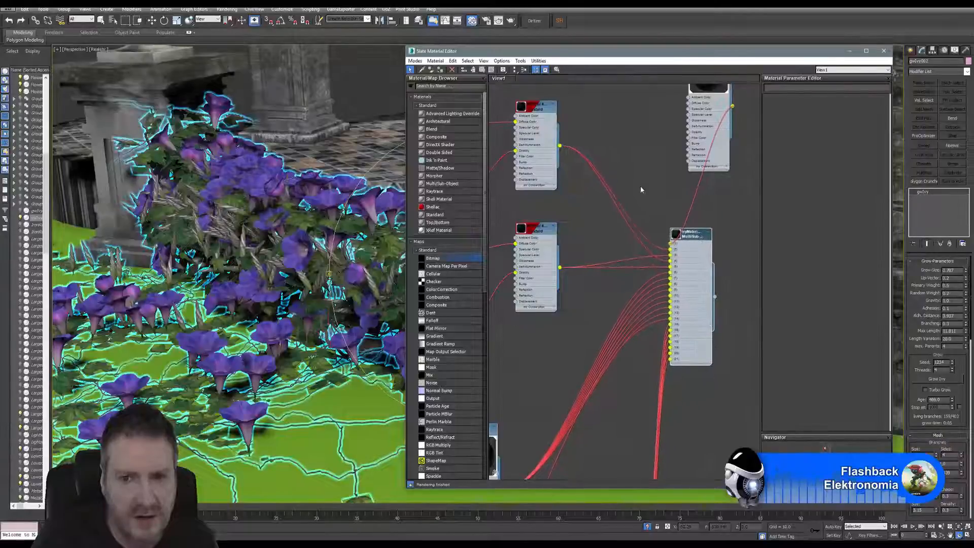
Connect Leaf1 to slot 6 and Leaf2 to slot 7 of the Multi/Sub-Object, and keep alternating them through slot 11.
middle_click_drag(640, 181, 631, 168)
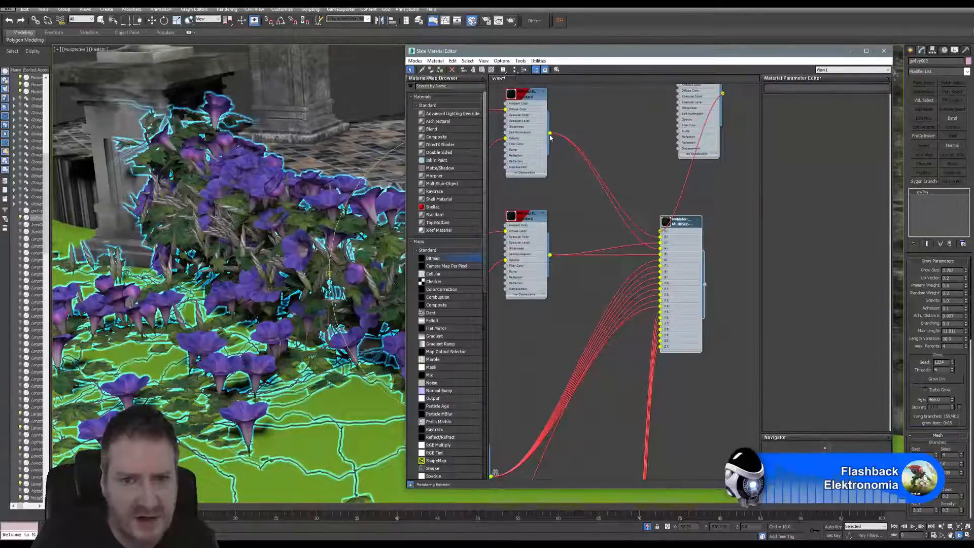
left_click_drag(550, 136, 654, 263)
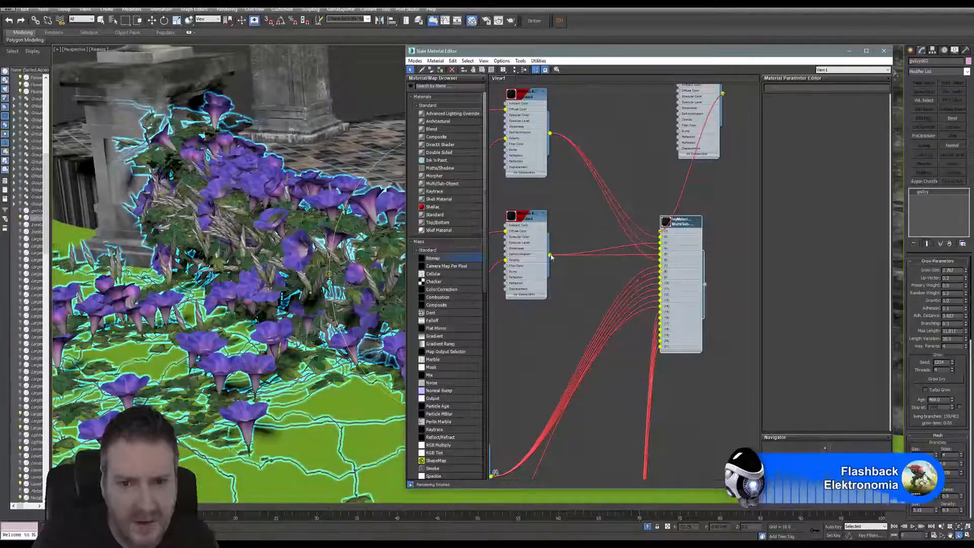
left_click_drag(550, 255, 660, 266)
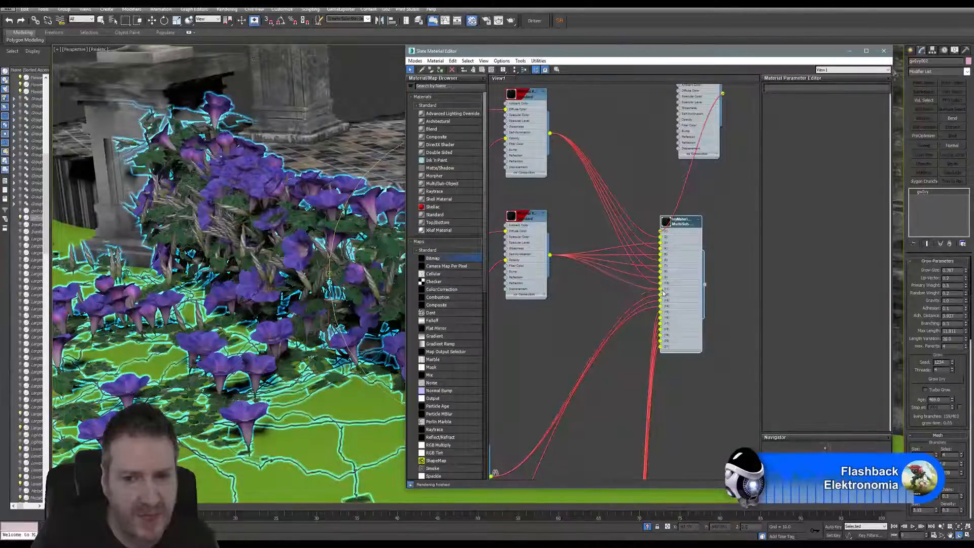
middle_click_drag(538, 173, 639, 220)
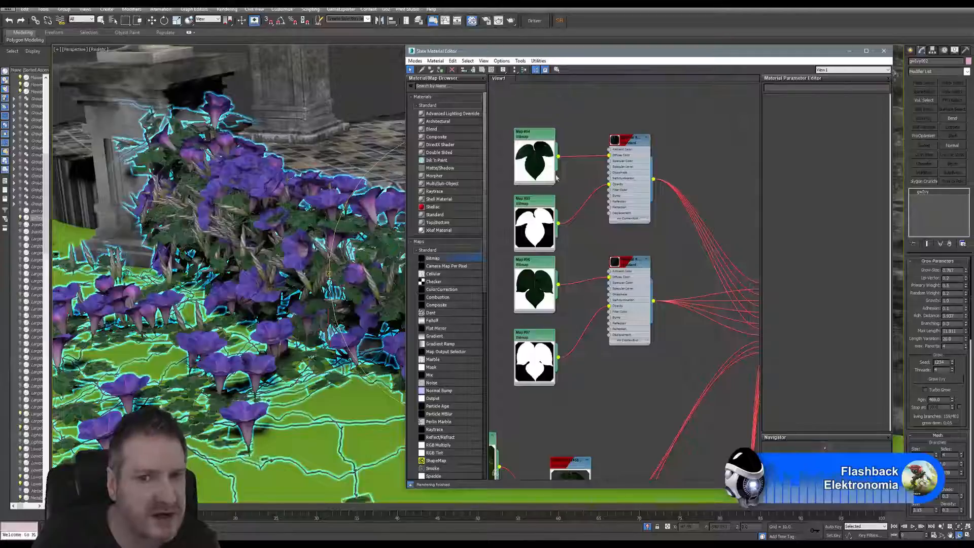
middle_click_drag(637, 233, 590, 202)
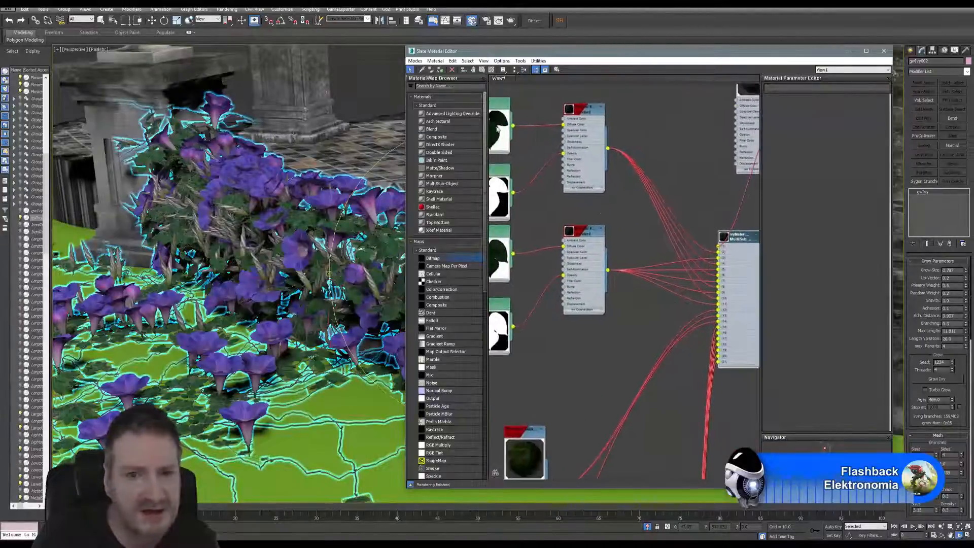
Examine the leaf, branch and flower connections feeding the Multi/Sub-Object material, along with the unconnected leaf group.
middle_click_drag(514, 145, 549, 171)
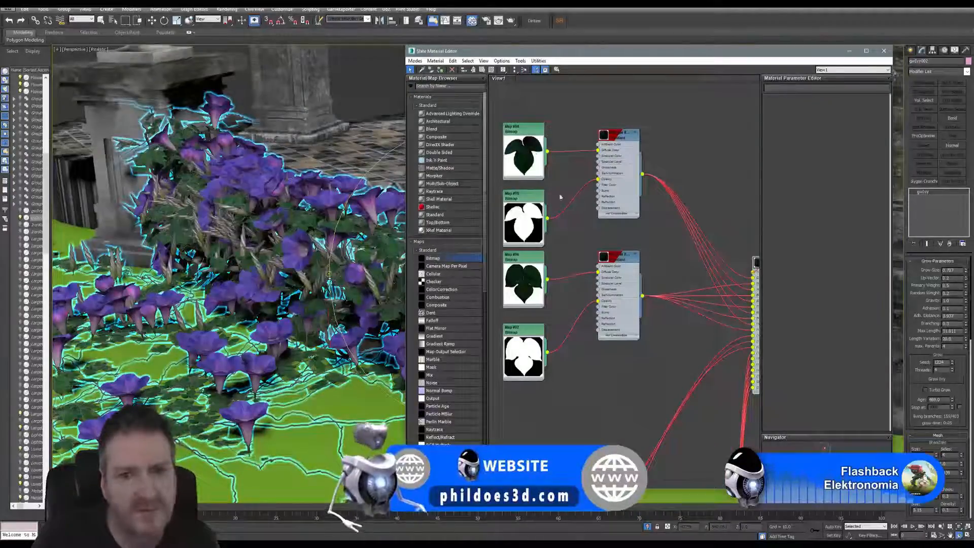
middle_click_drag(622, 209, 575, 188)
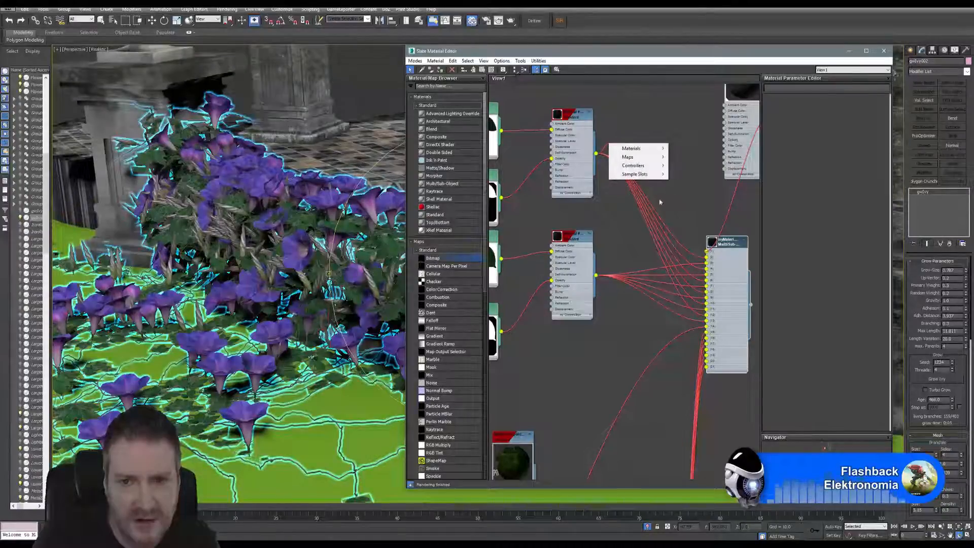
middle_click_drag(660, 338, 680, 245)
scroll(691, 275, "down", 1)
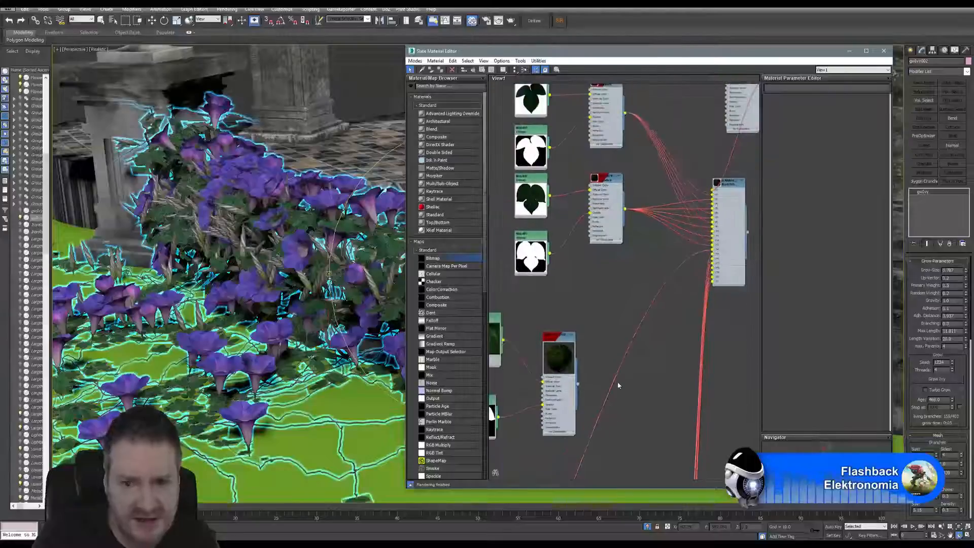
scroll(621, 370, "down", 1)
middle_click_drag(632, 341, 699, 124)
middle_click_drag(524, 367, 608, 342)
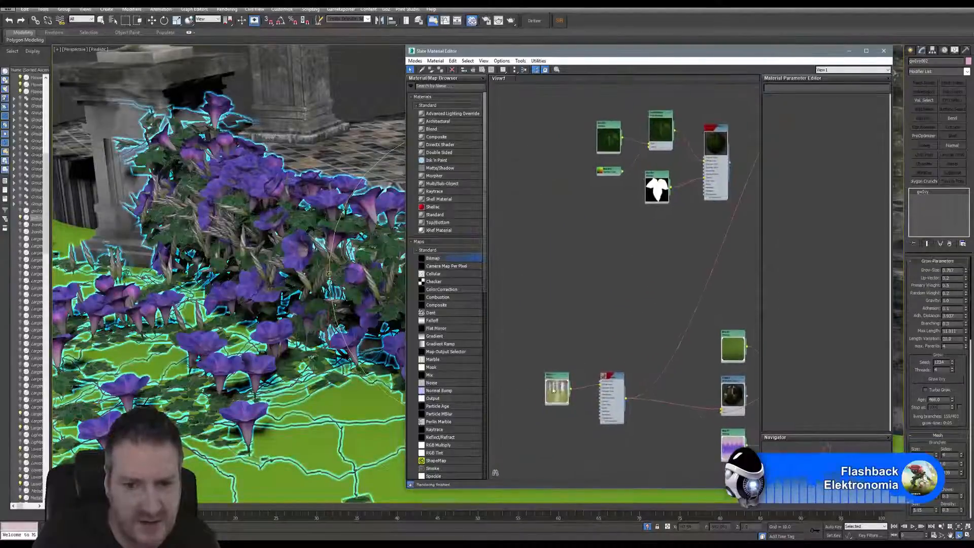
scroll(564, 387, "up", 2)
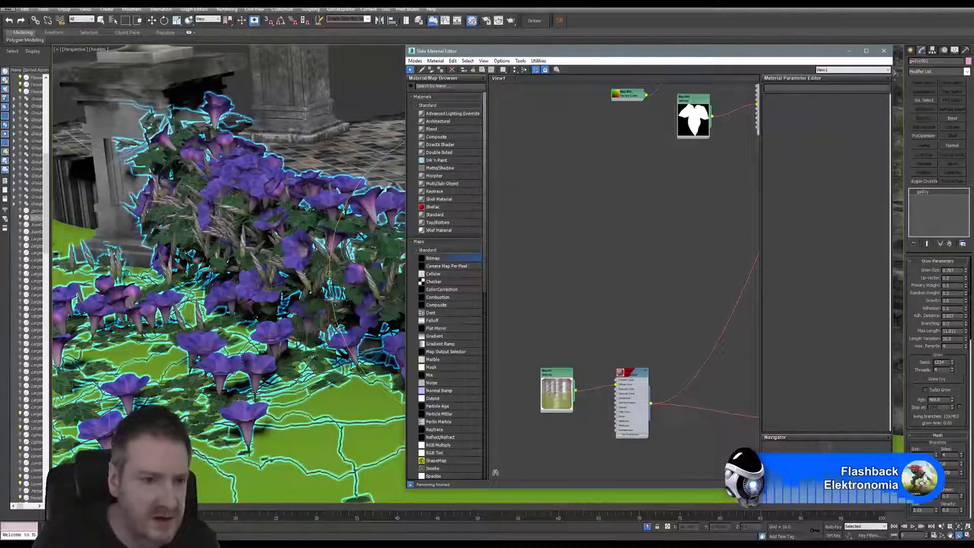
scroll(621, 319, "down", 3)
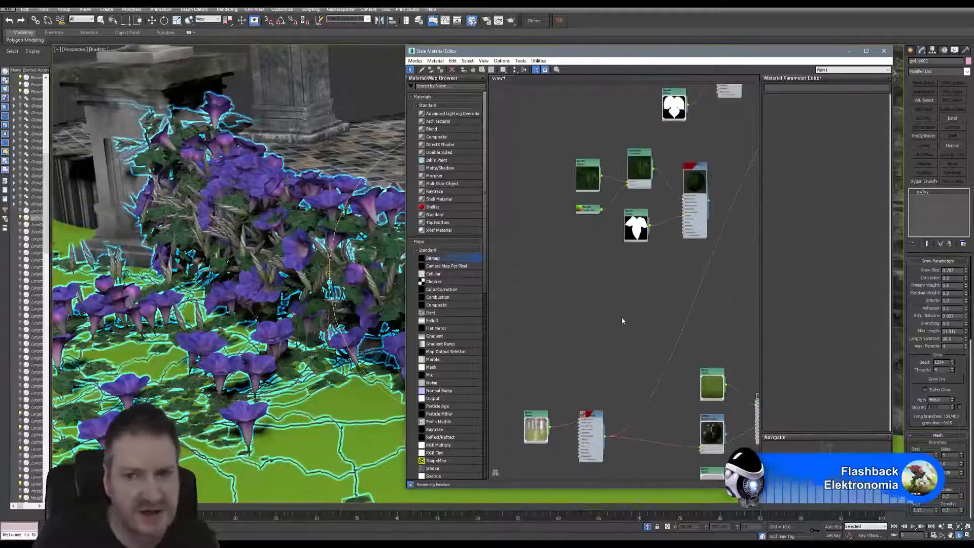
scroll(641, 318, "down", 2)
middle_click_drag(685, 262, 612, 263)
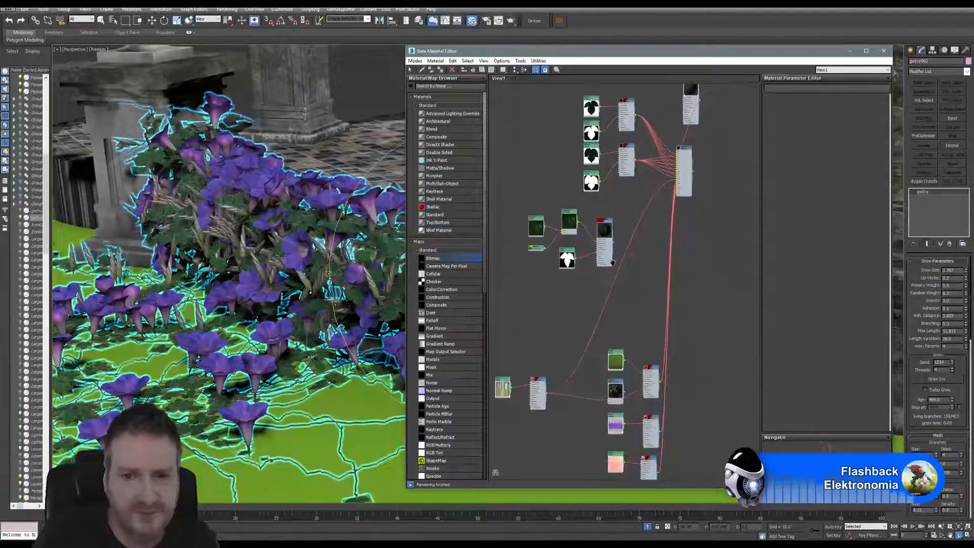
Move the unconnected leaf material and its maps away from the connected nodes, toward the upper left of the graph.
left_click_drag(516, 199, 530, 175)
middle_click_drag(529, 175, 645, 218)
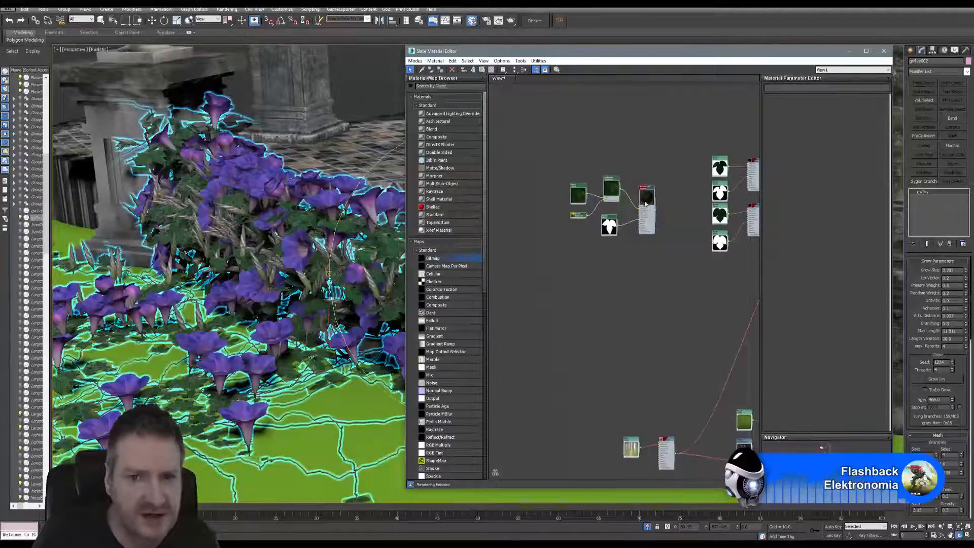
left_click_drag(648, 190, 552, 111)
middle_click_drag(696, 142, 564, 114)
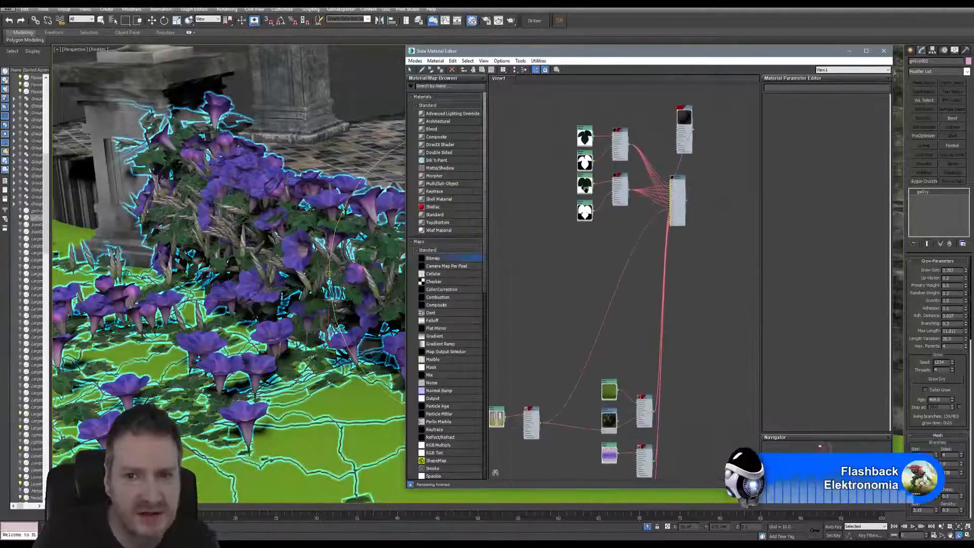
Spread out the graph: move both leaf groups down-left, the Multi/Sub-Object node down-right, and the separate dark material up-left.
left_click_drag(556, 112, 653, 232)
left_click_drag(622, 133, 555, 208)
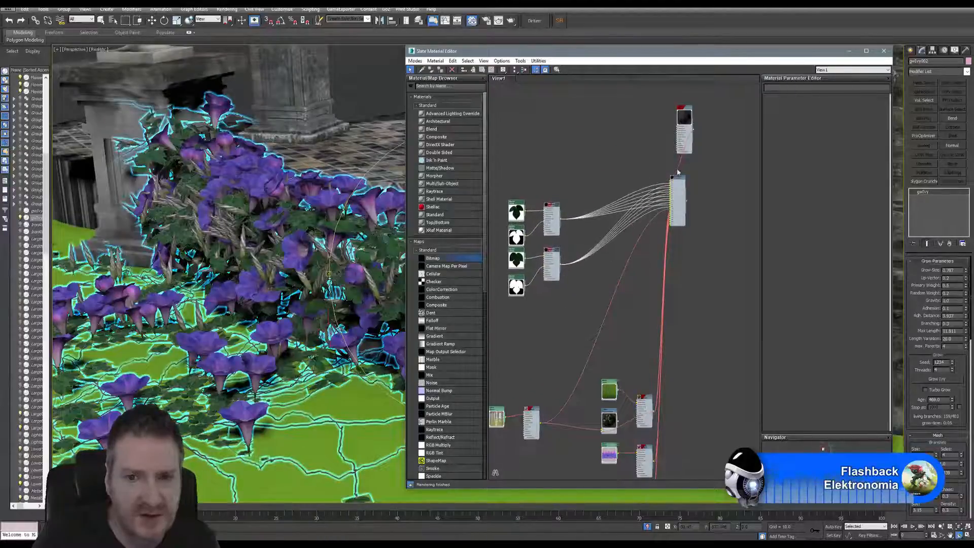
left_click_drag(682, 183, 730, 277)
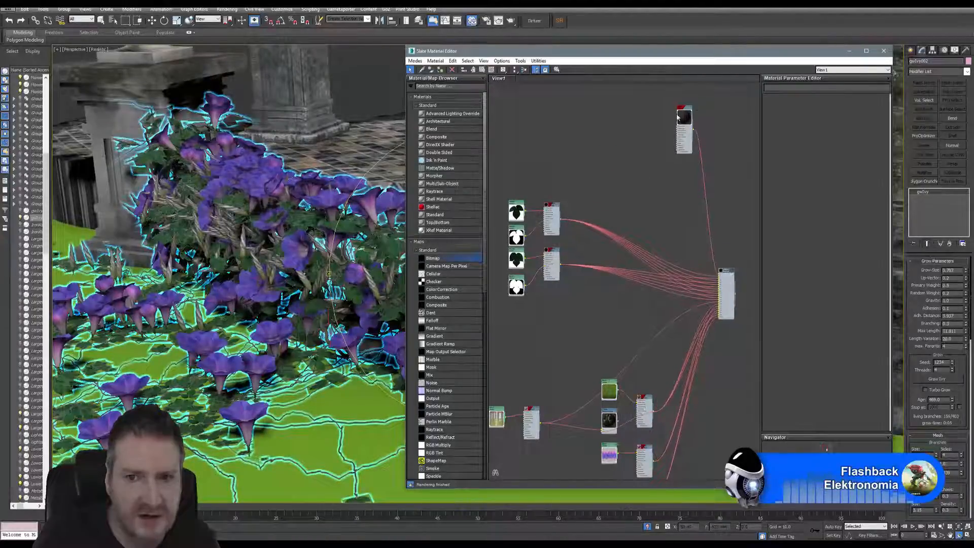
left_click_drag(682, 111, 602, 97)
scroll(648, 224, "down", 2)
mouse_move(647, 224)
middle_mouse_down()
mouse_move(673, 202)
mouse_move(661, 223)
mouse_move(630, 222)
middle_mouse_up()
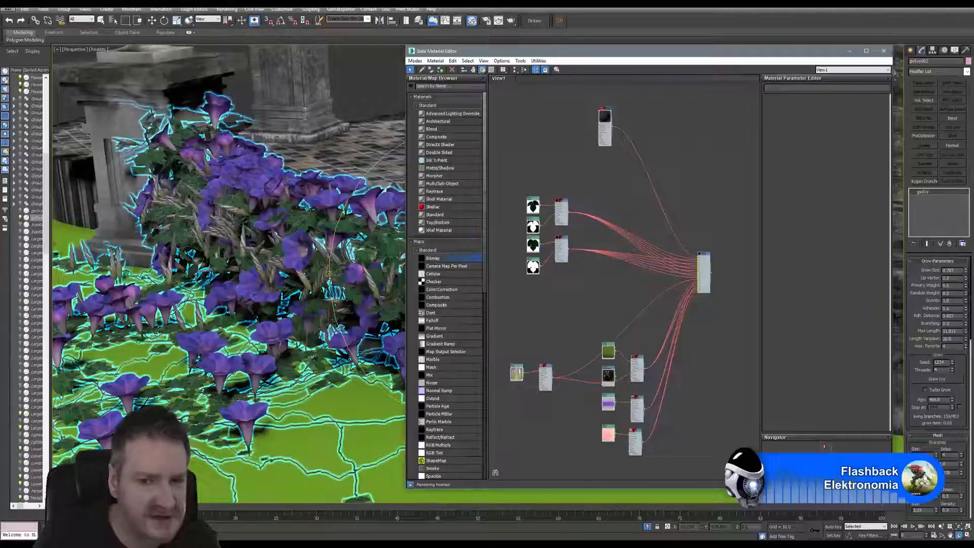
scroll(606, 348, "up", 6)
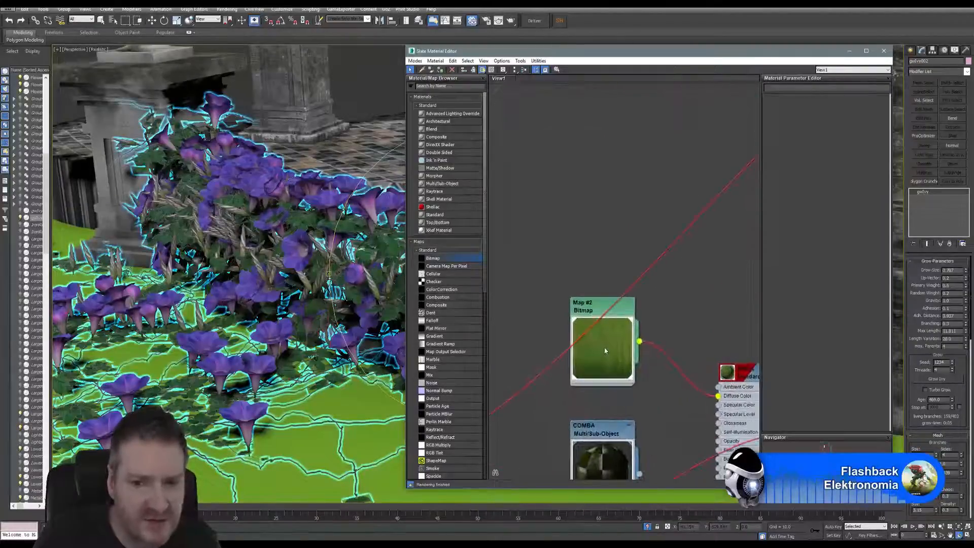
scroll(604, 348, "down", 8)
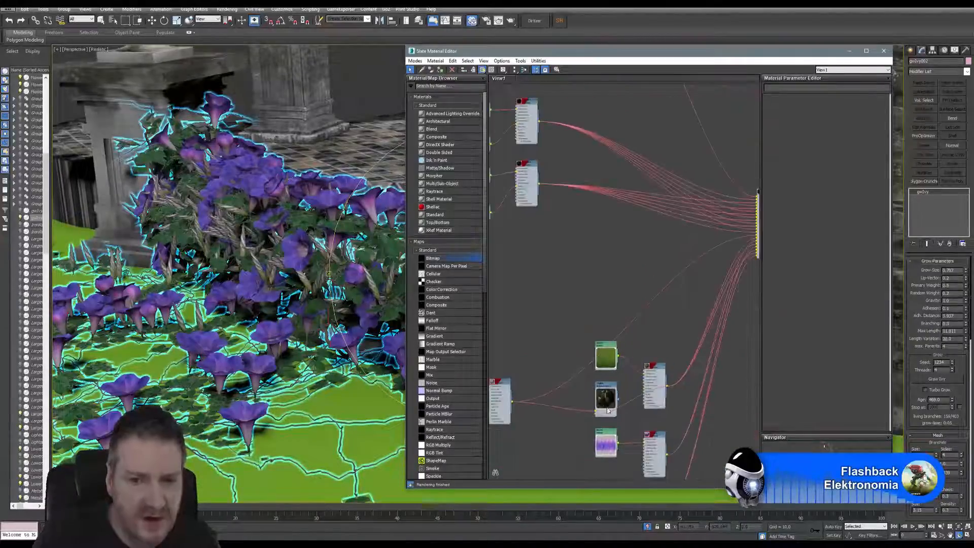
middle_click_drag(631, 377, 665, 305)
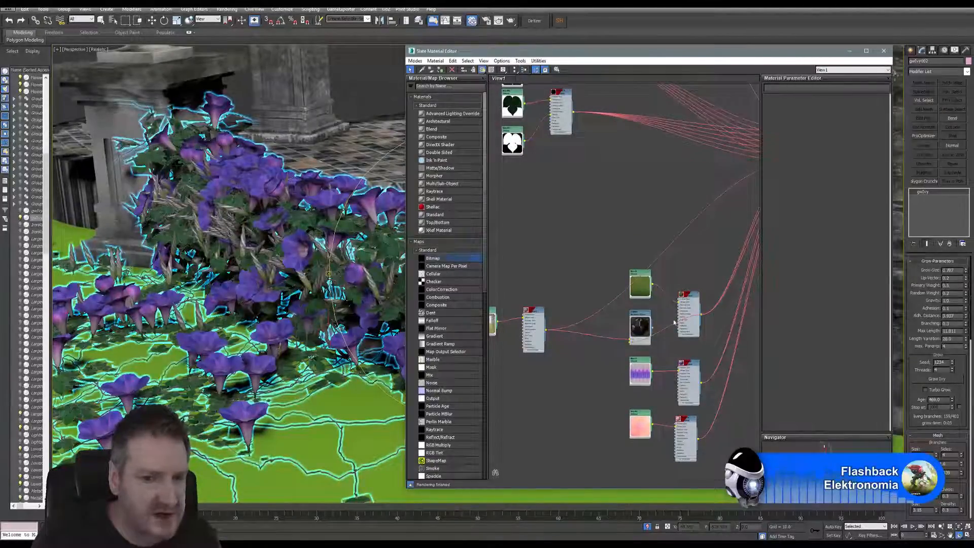
Close the Slate Material Editor and examine the flowering ivy along the terrace wall and ground from several angles.
mouse_move(266, 326)
left_mouse_down()
mouse_move(269, 339)
mouse_move(260, 320)
left_mouse_up()
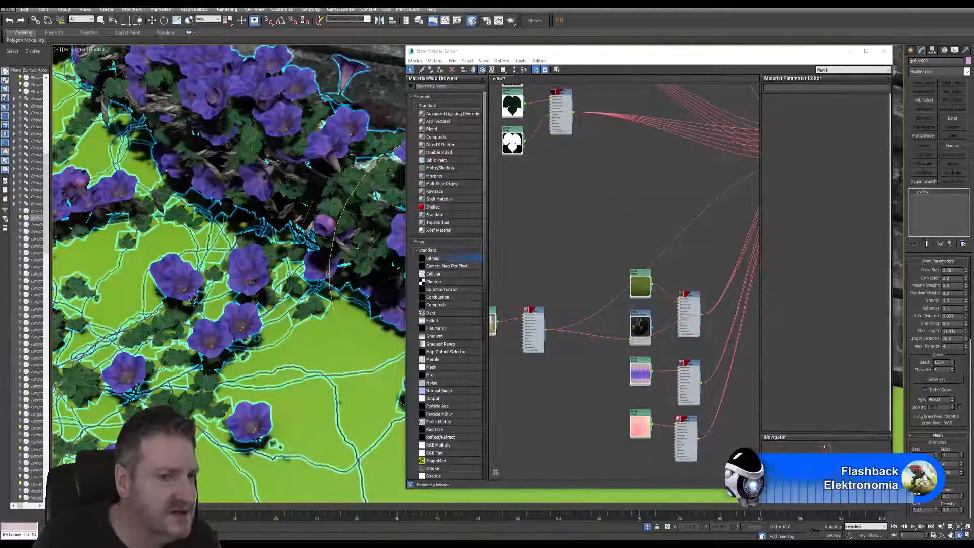
left_click(883, 51)
middle_click_drag(460, 277, 525, 274)
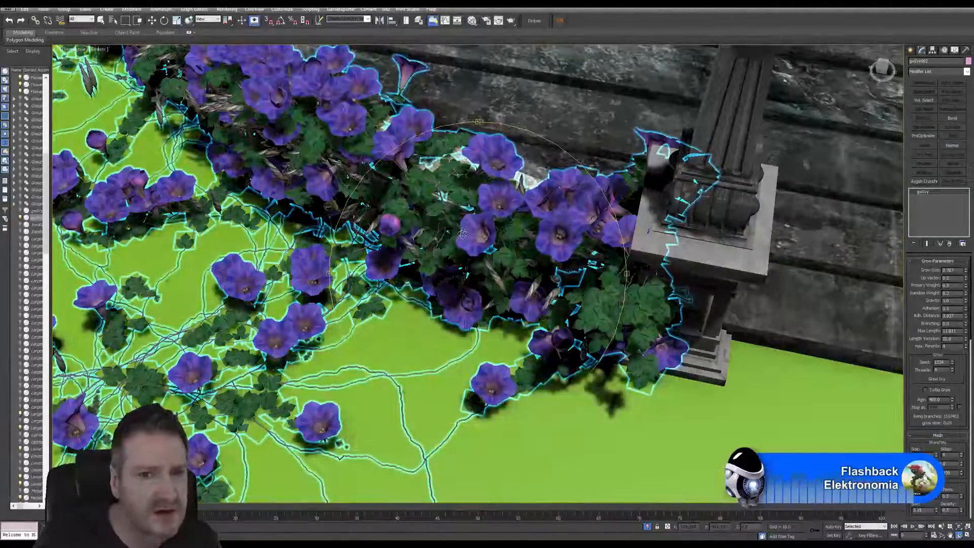
left_click_drag(455, 242, 466, 227)
left_click_drag(411, 205, 470, 239)
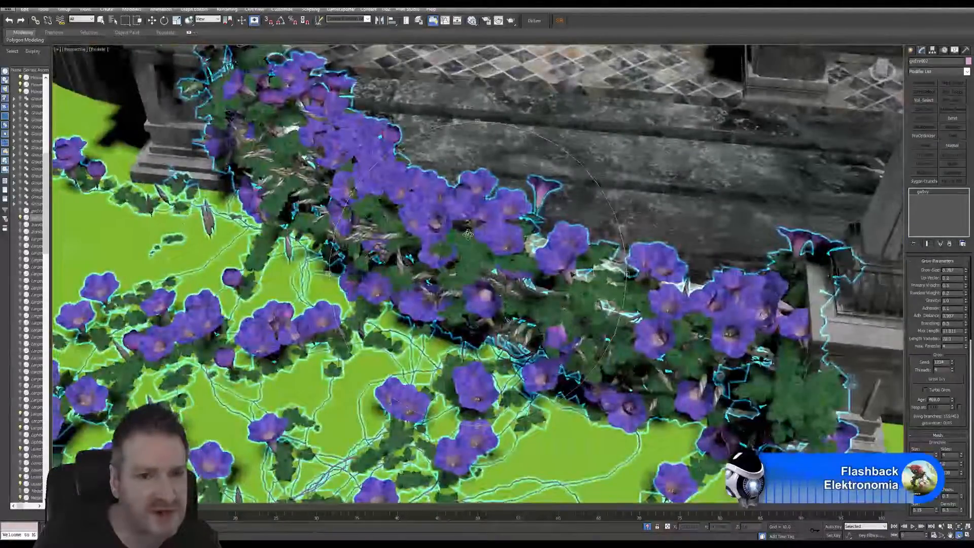
scroll(469, 238, "up", 10)
scroll(534, 290, "down", 10)
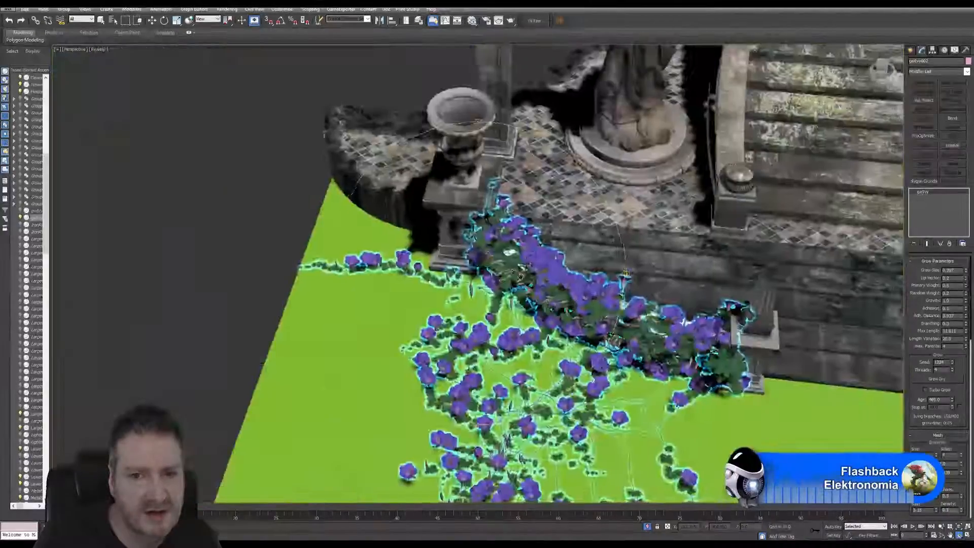
left_click_drag(625, 272, 431, 318)
left_click_drag(531, 88, 508, 138)
Save the scene as Garden_Terrace_R20 in the Version 2016 subfolder of the Garden Terrace folder.
left_click(8, 9)
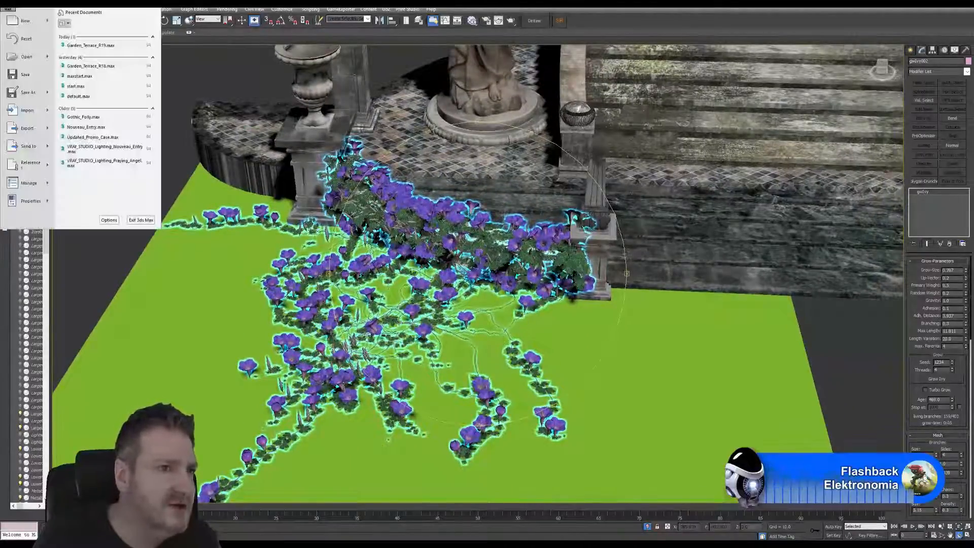
left_click(28, 92)
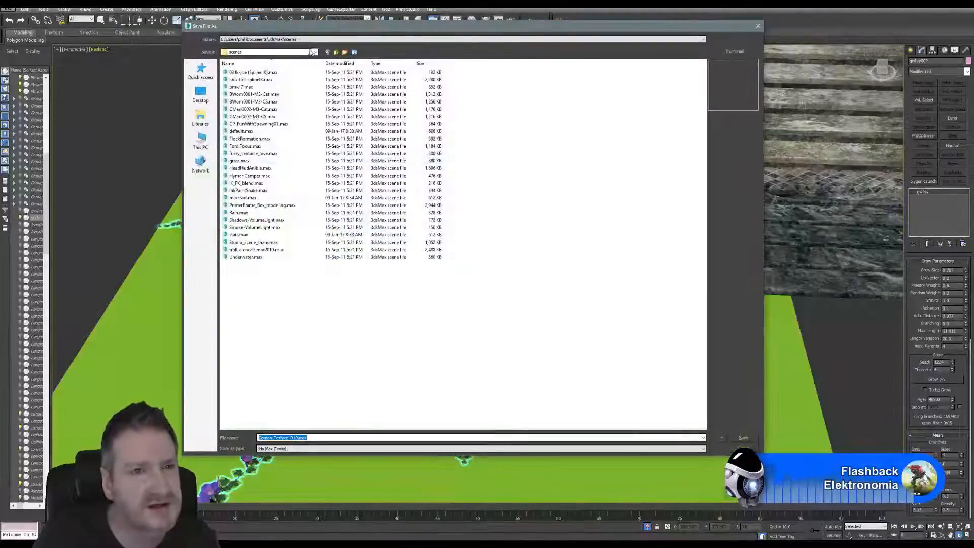
left_click(299, 39)
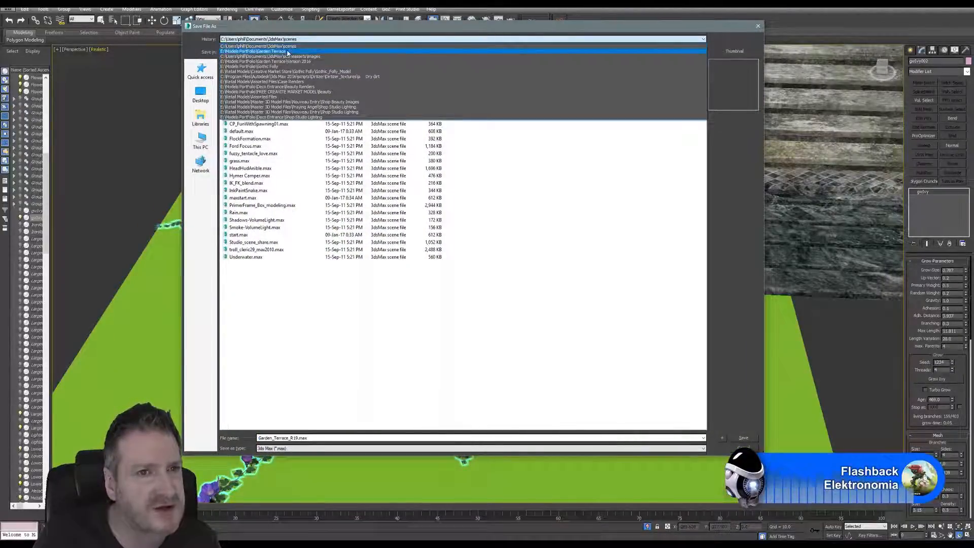
left_click(264, 51)
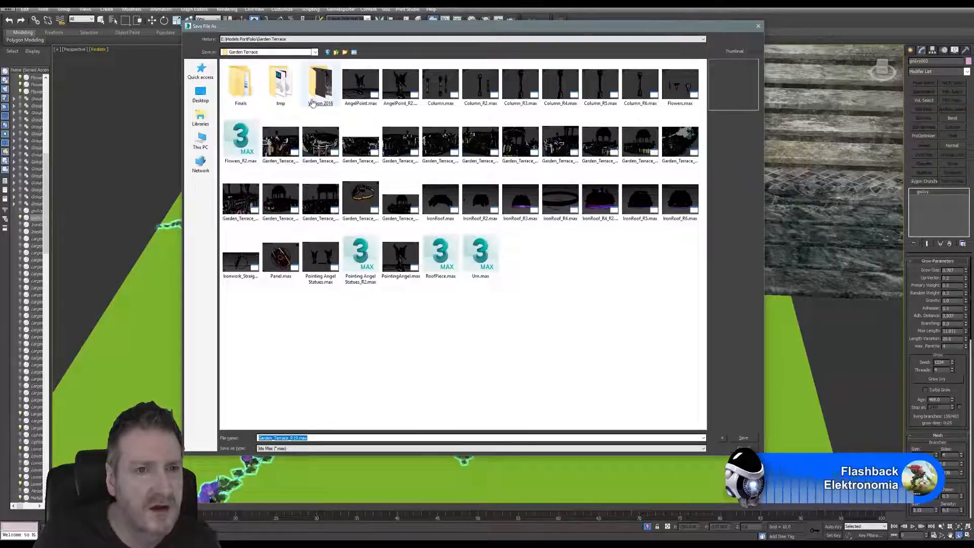
left_click(320, 84)
key("Return")
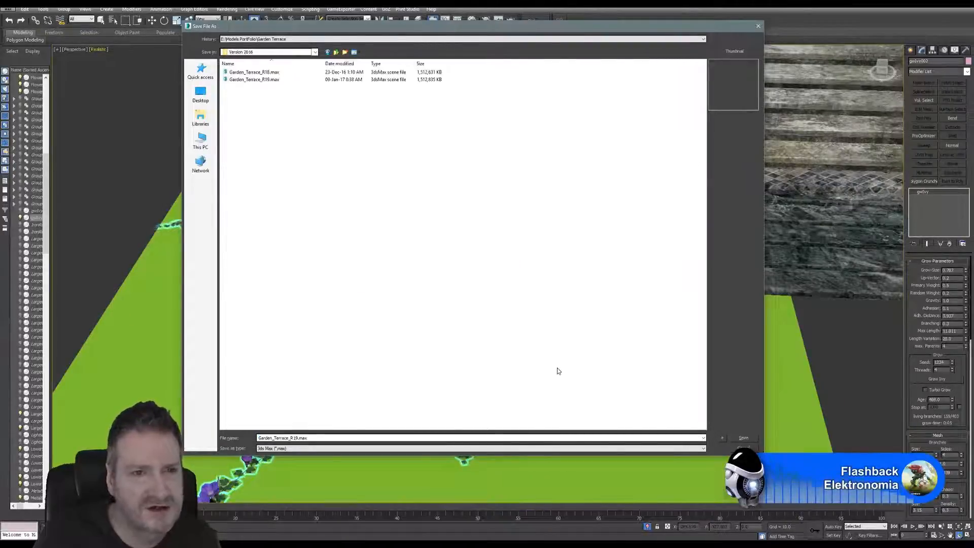
left_click(312, 437)
left_click_drag(294, 437, 336, 429)
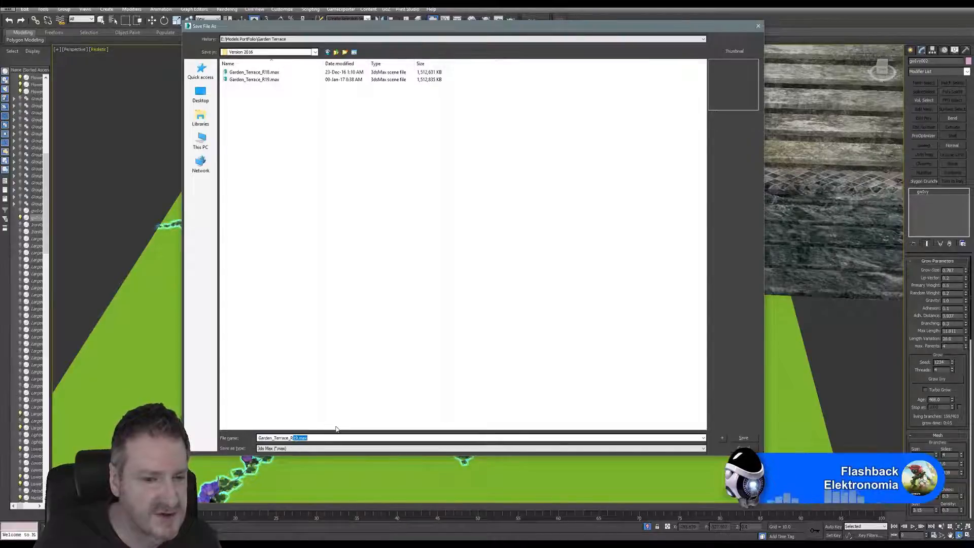
type("20")
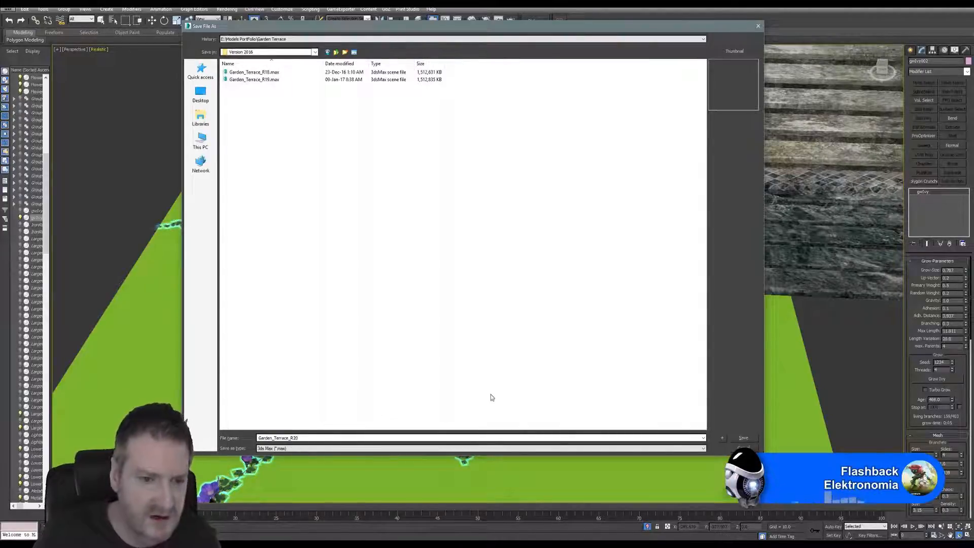
left_click(746, 438)
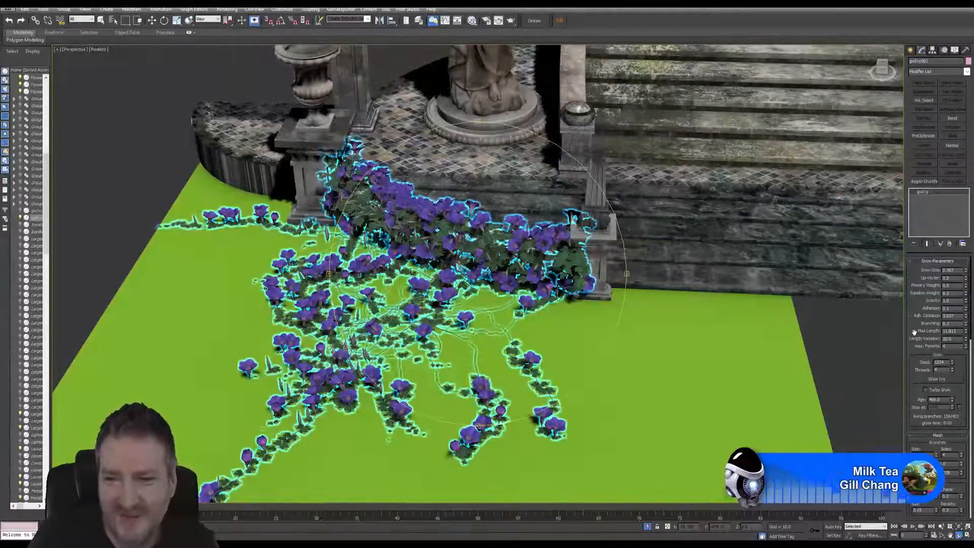
Set the ivy's Age to 0 in its growth settings.
scroll(918, 337, "down", 2)
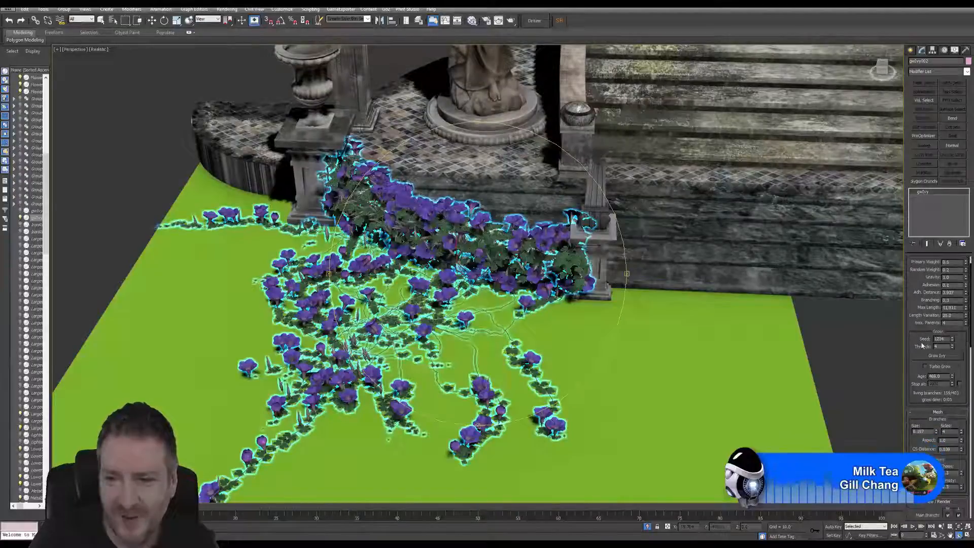
scroll(921, 345, "down", 3)
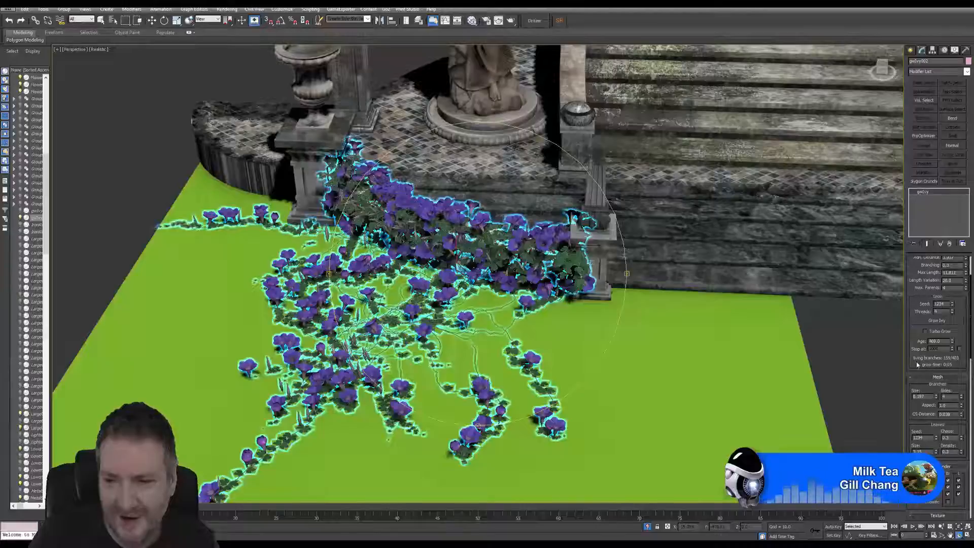
scroll(941, 372, "up", 1)
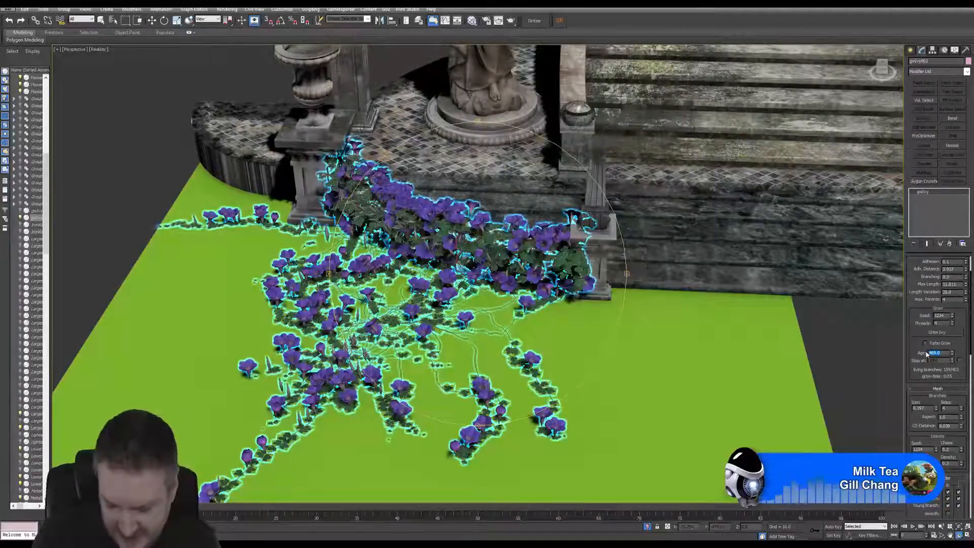
type("0")
key("Return")
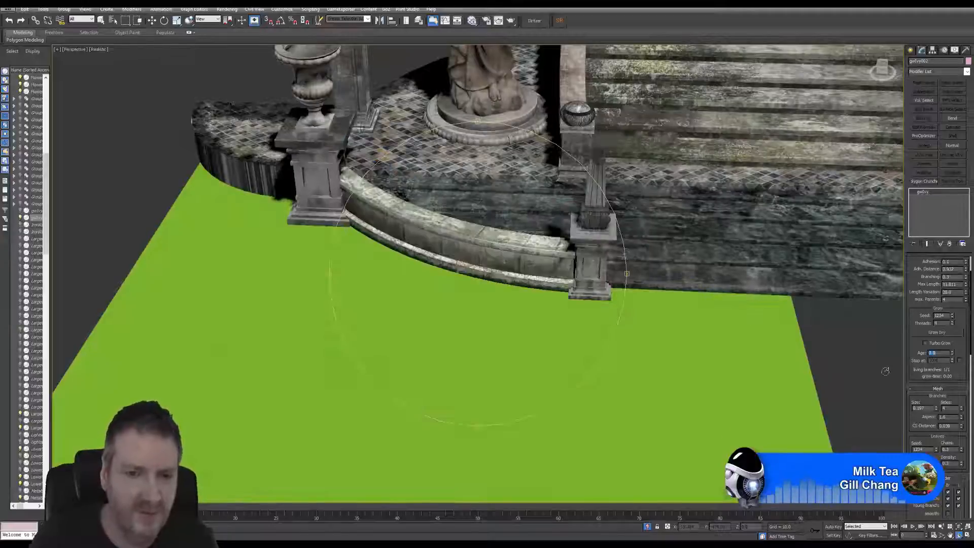
Select the green ground plane in front of the terrace and freeze it in its object properties.
left_click(101, 20)
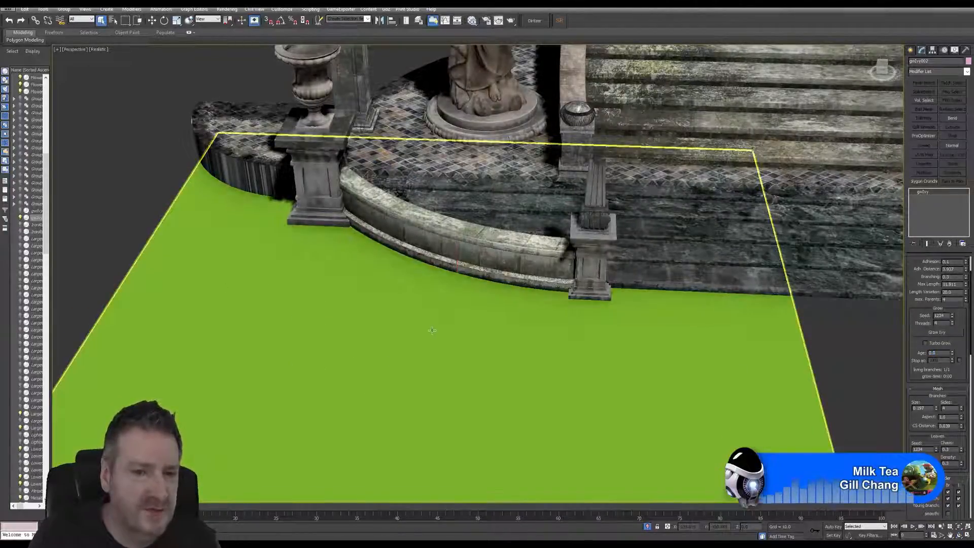
left_click(374, 313)
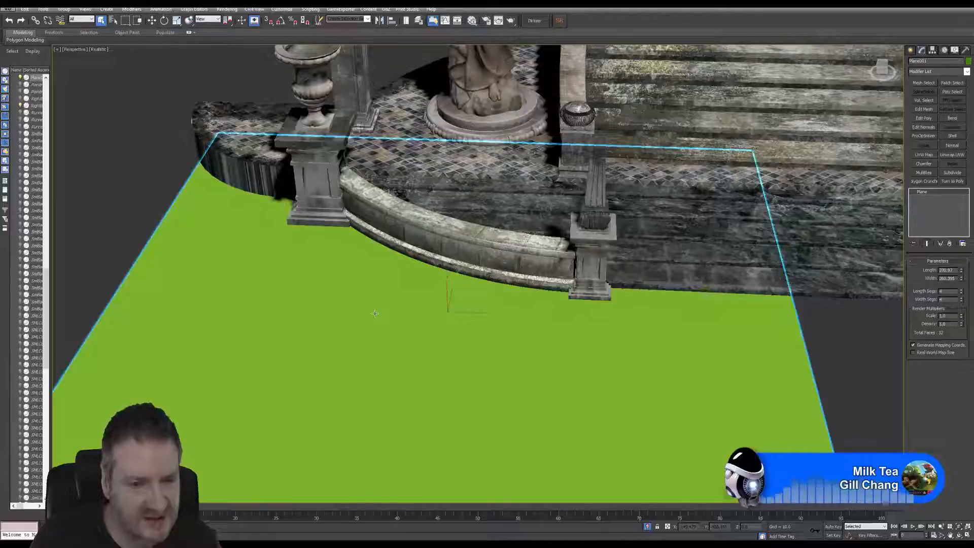
right_click(375, 313)
mouse_move(414, 391)
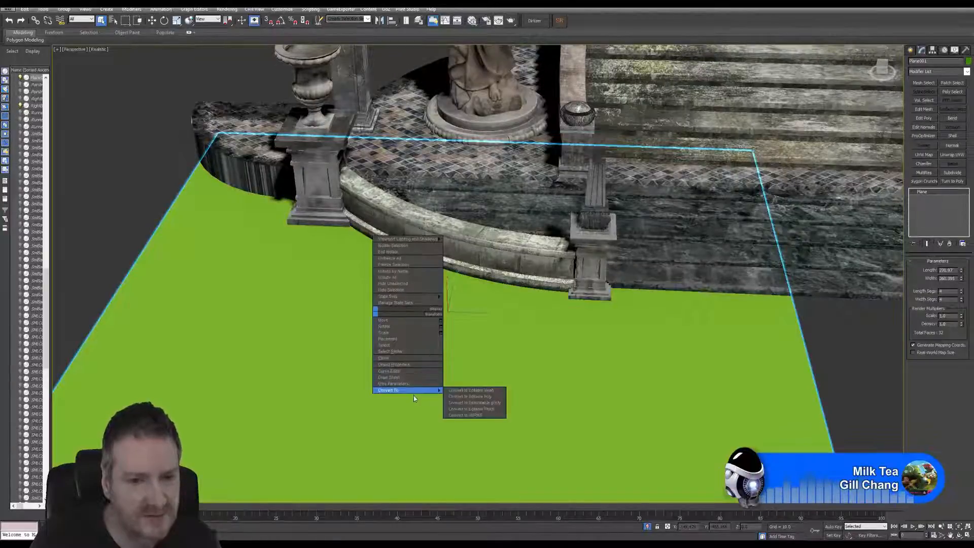
left_click(407, 367)
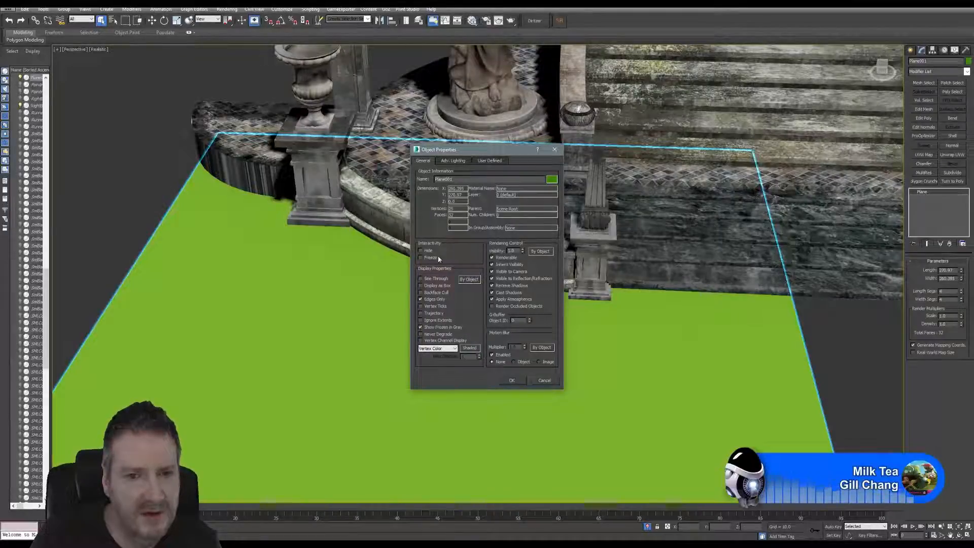
left_click(512, 380)
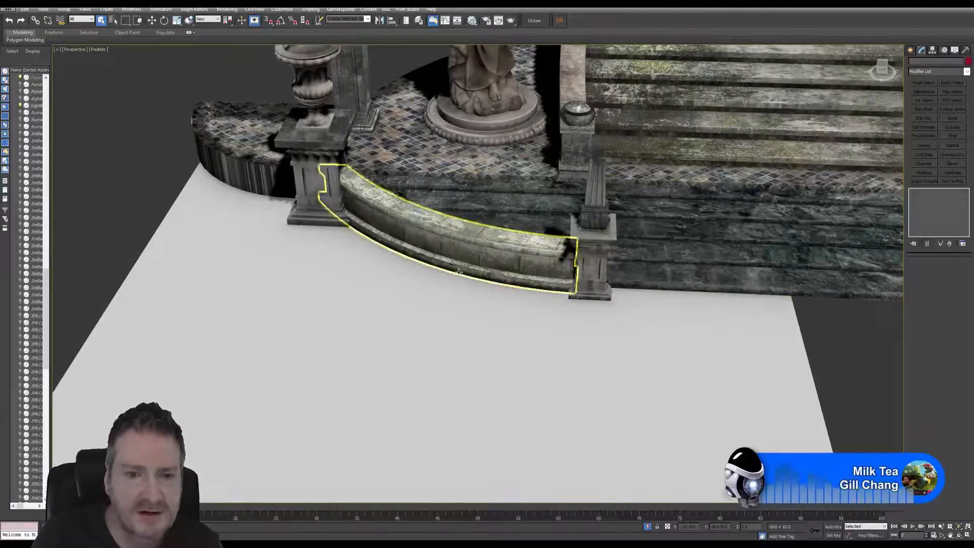
Reselect the flowering ivy at the curved border wall, grow it over the wall, and pause the growth.
left_click(481, 273)
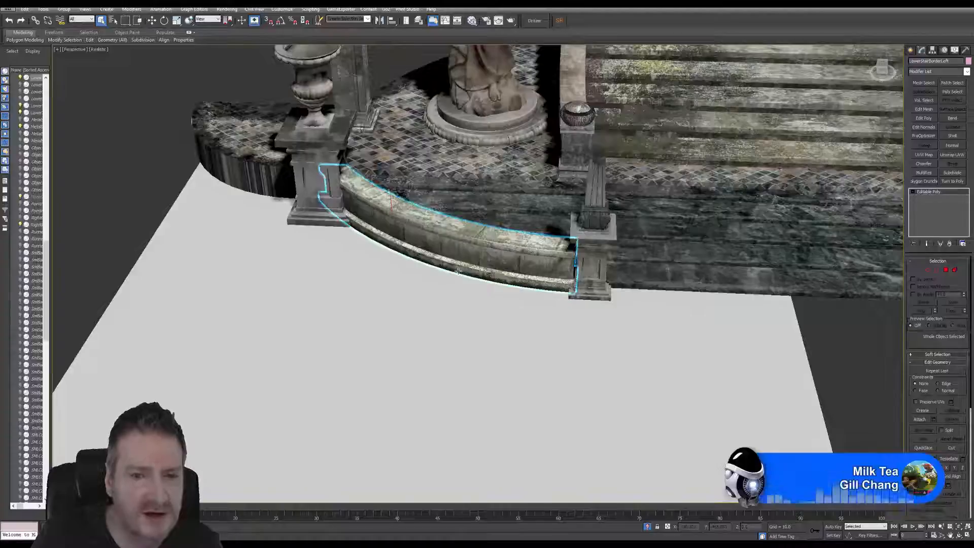
left_click(458, 271)
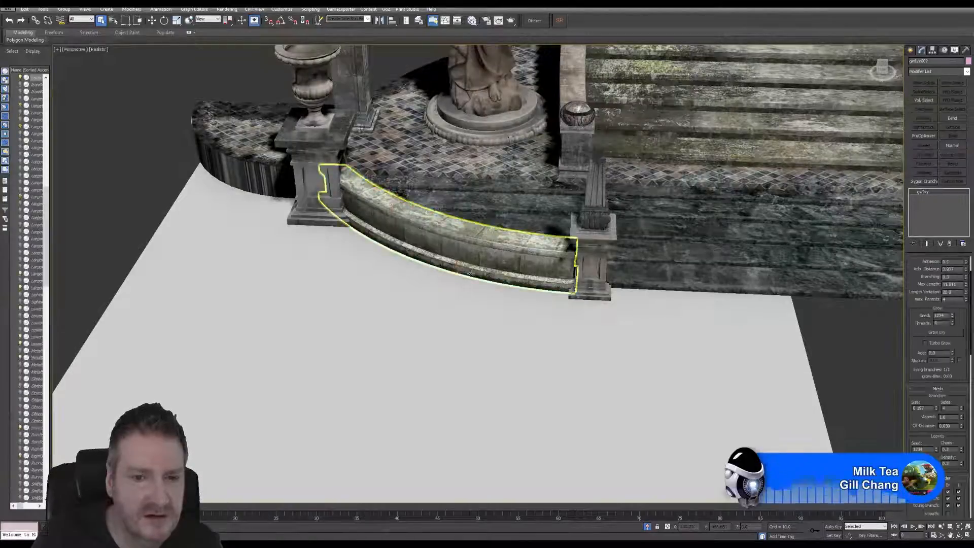
left_click(944, 331)
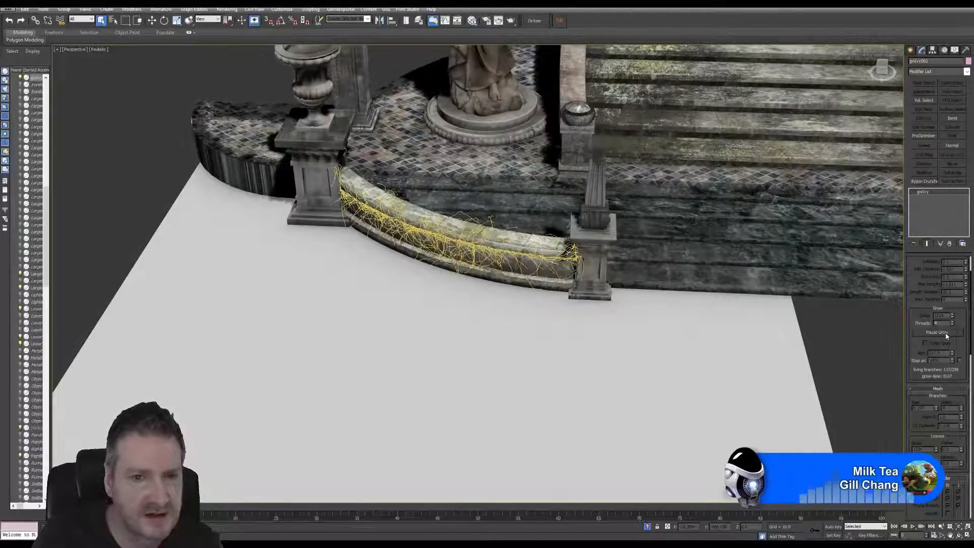
left_click(946, 335)
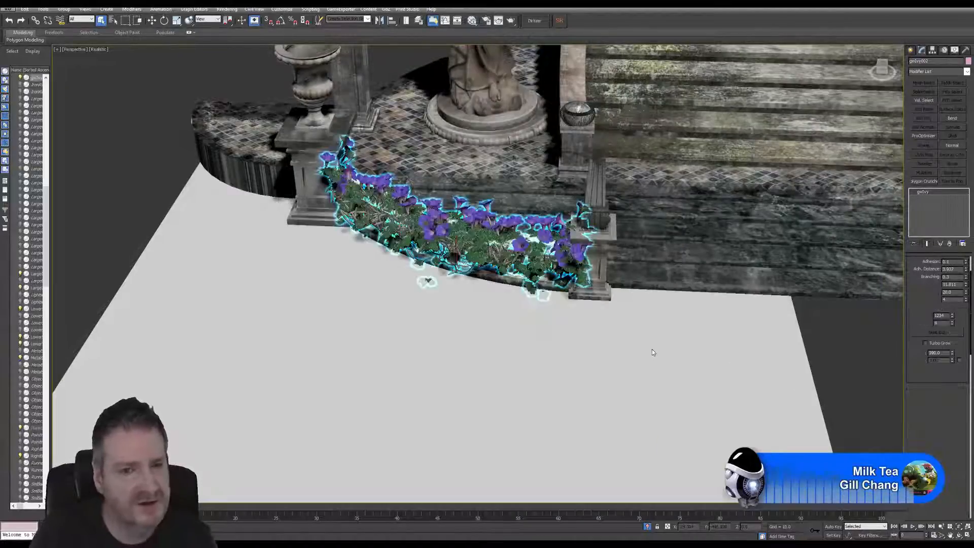
Examine the regrown ivy's leaf and flower coverage along the curved border wall from close up and from several angles.
key("e")
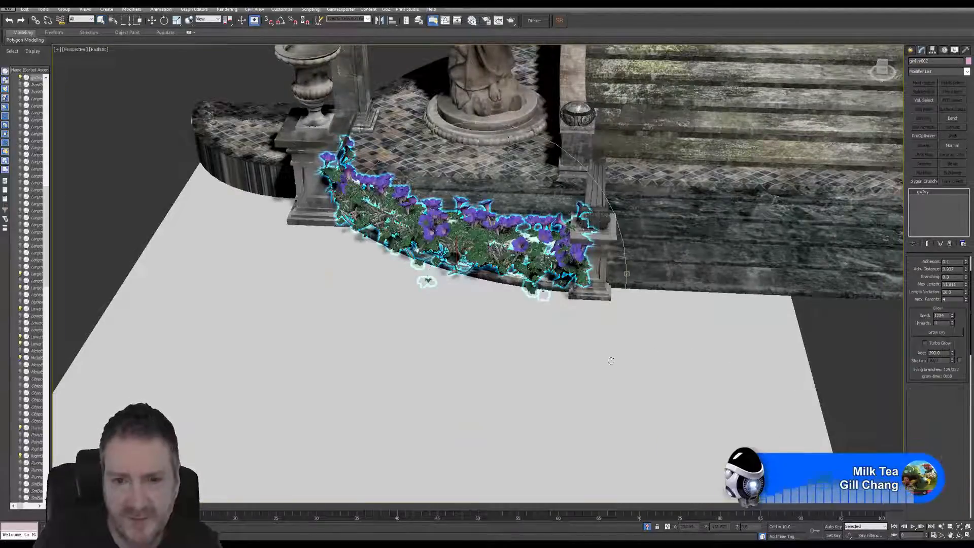
middle_click_drag(509, 267, 549, 237, "alt")
scroll(482, 253, "up", 5)
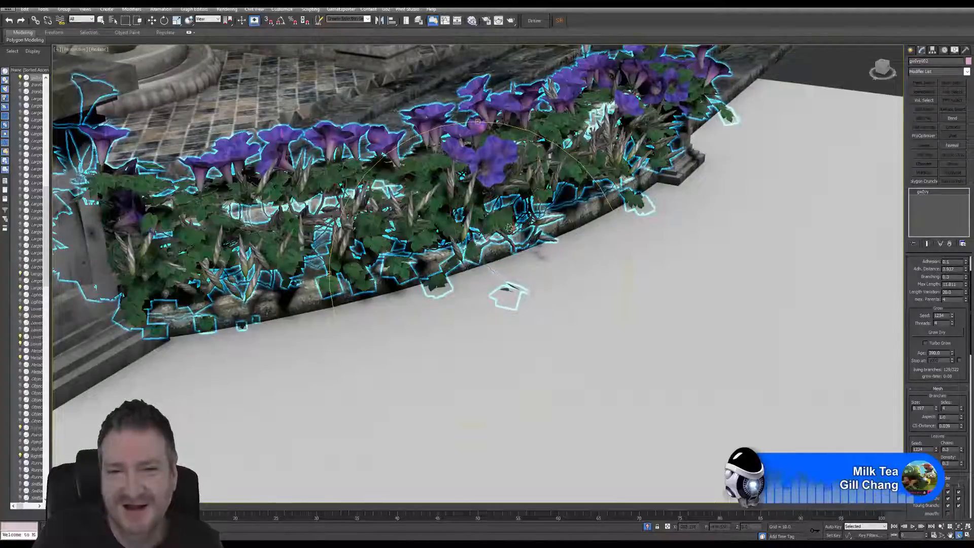
left_click_drag(496, 218, 437, 229)
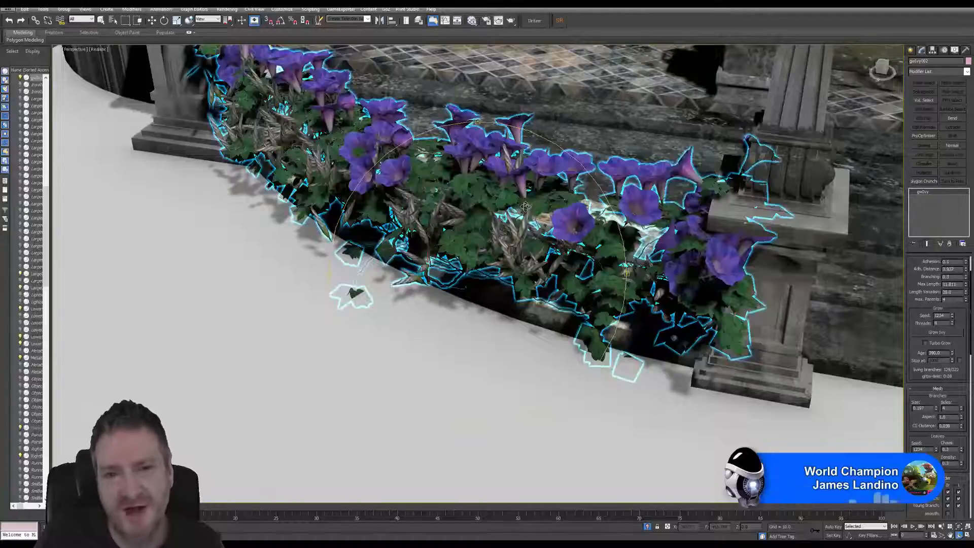
middle_click_drag(525, 207, 469, 266)
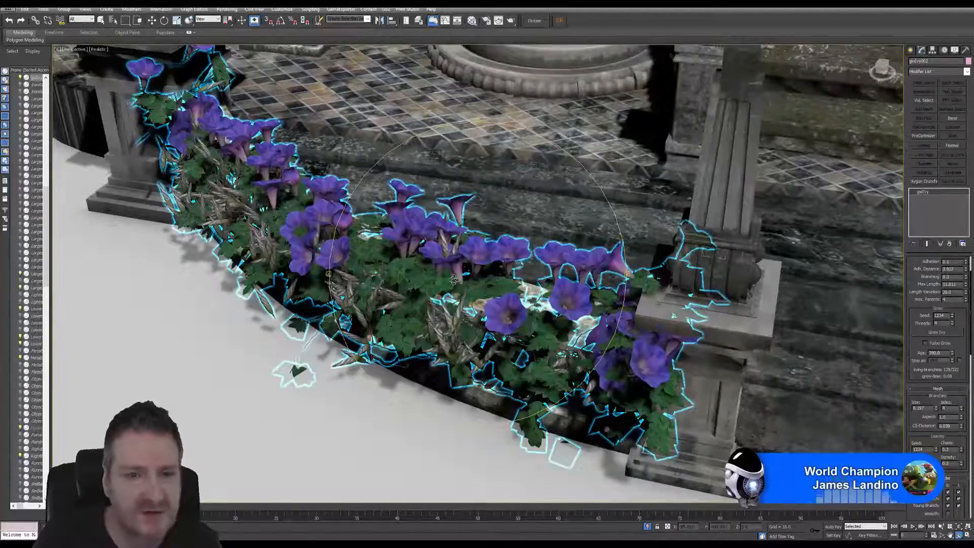
middle_click_drag(457, 279, 419, 281, "alt")
middle_click_drag(477, 274, 502, 280, "alt")
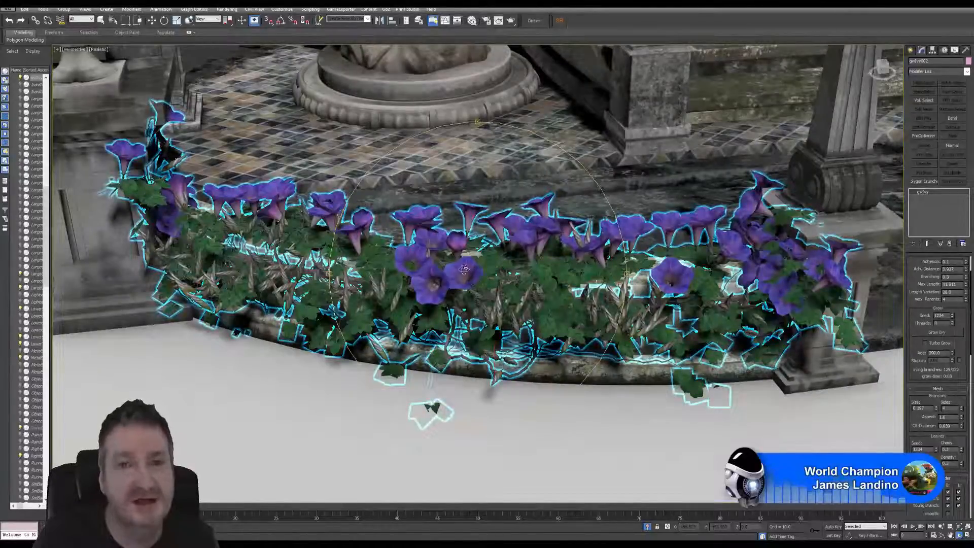
middle_click_drag(463, 273, 441, 293, "alt")
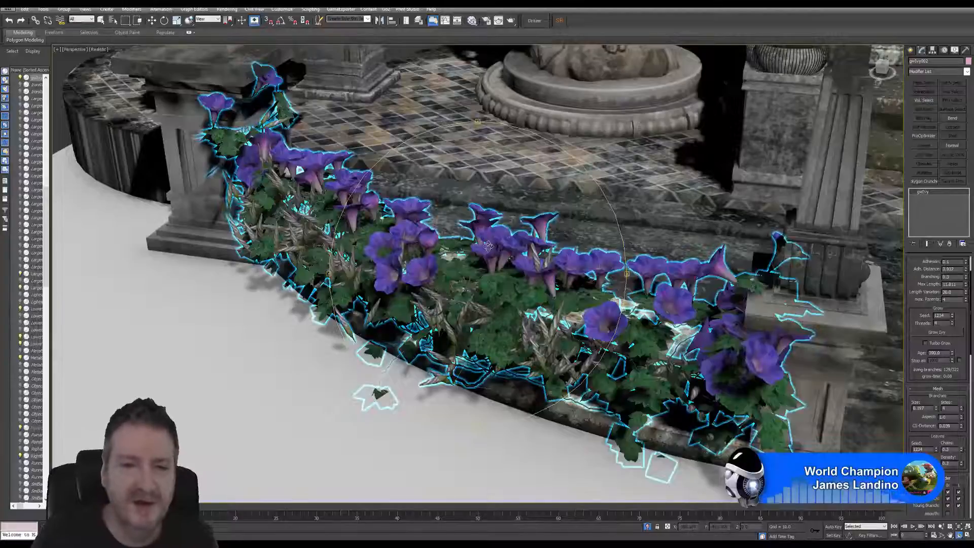
left_click_drag(469, 268, 510, 280)
left_click_drag(548, 361, 480, 270)
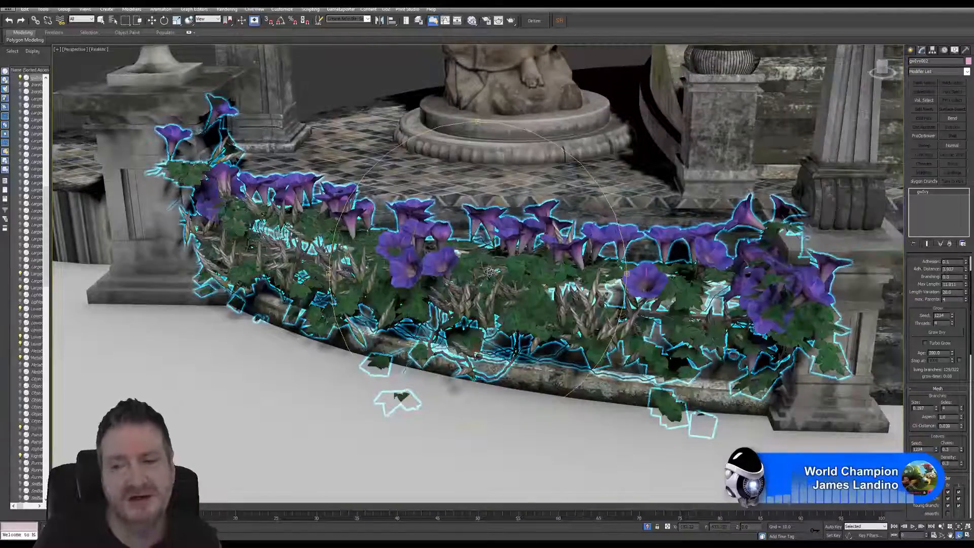
left_click_drag(466, 282, 504, 314)
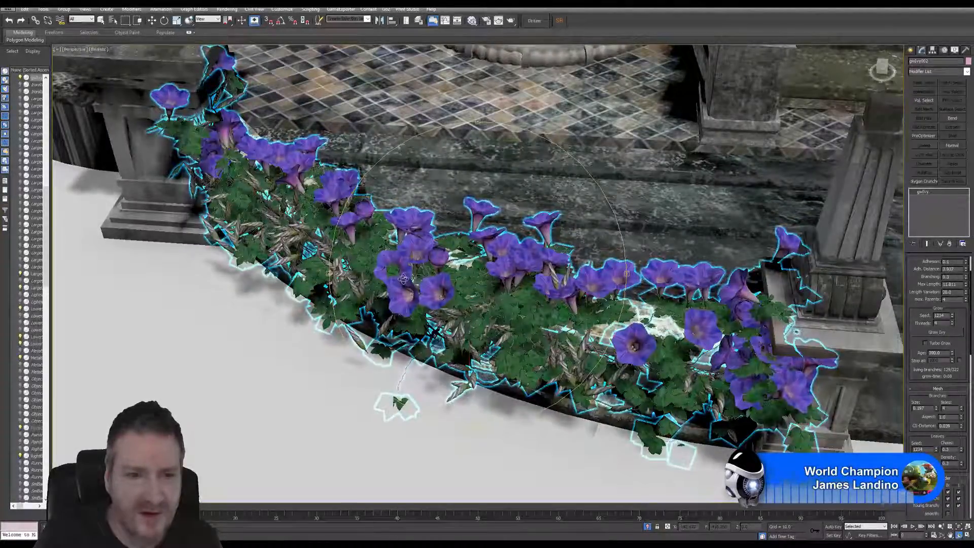
scroll(501, 315, "down", 5)
left_click_drag(473, 280, 483, 252)
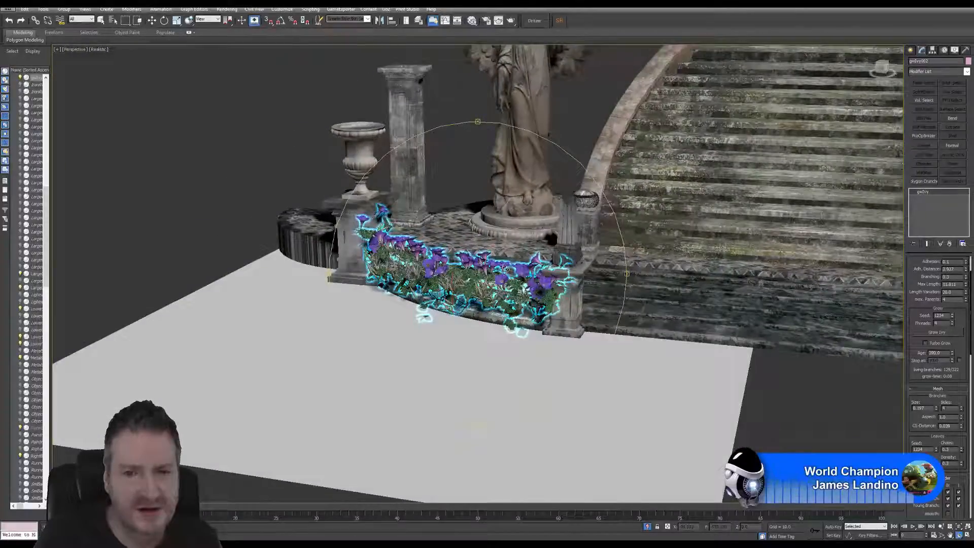
scroll(503, 269, "up", 5)
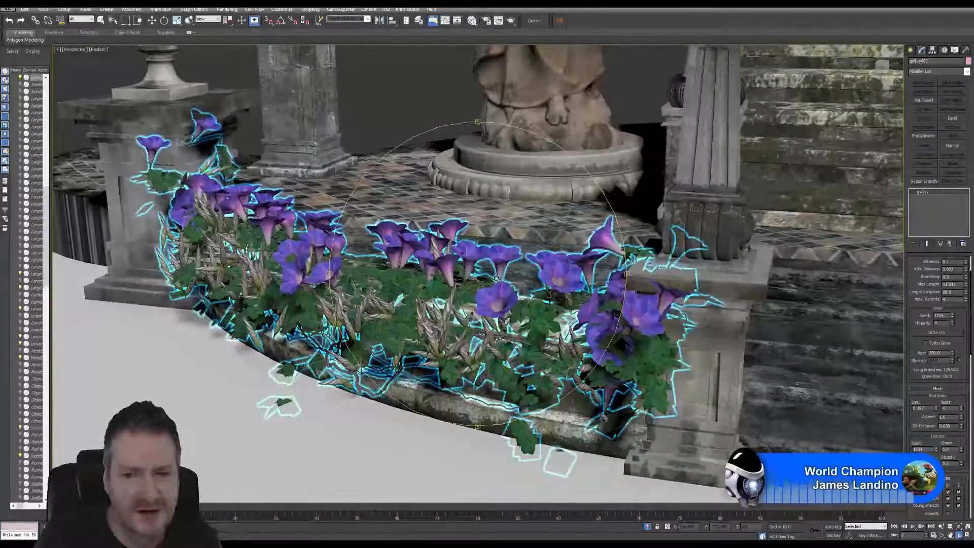
scroll(501, 285, "up", 2)
middle_click_drag(500, 286, 500, 288)
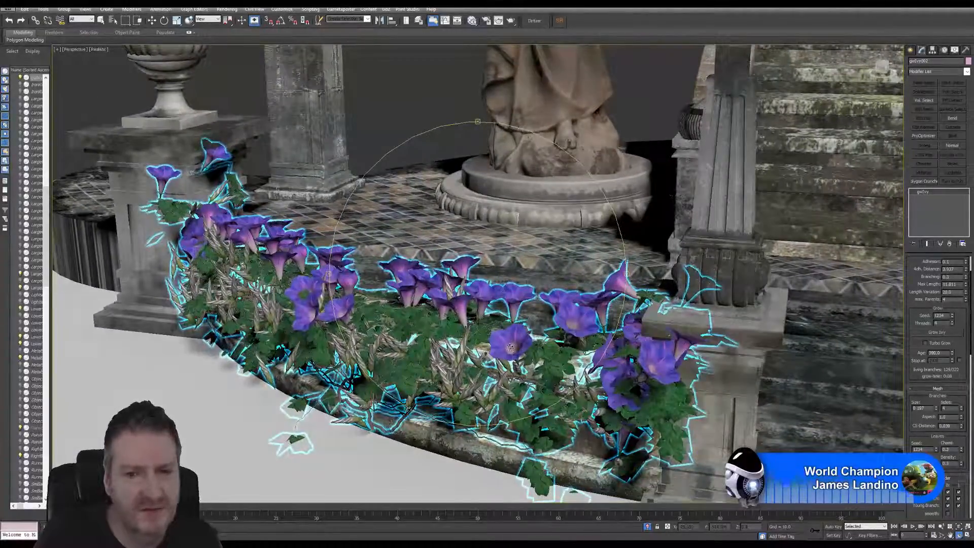
scroll(512, 319, "down", 5)
middle_click_drag(511, 320, 469, 334, "alt")
middle_click_drag(528, 298, 491, 293, "alt")
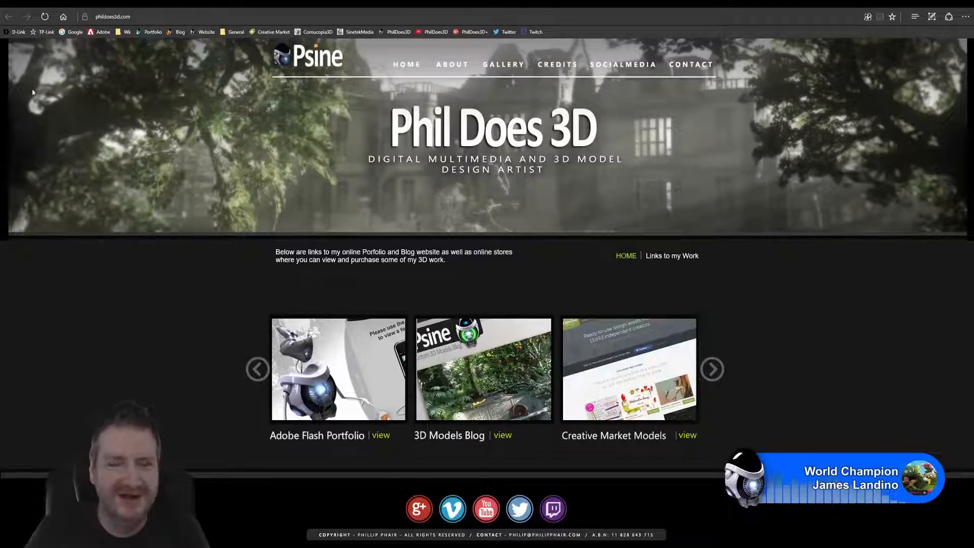
left_click(157, 16)
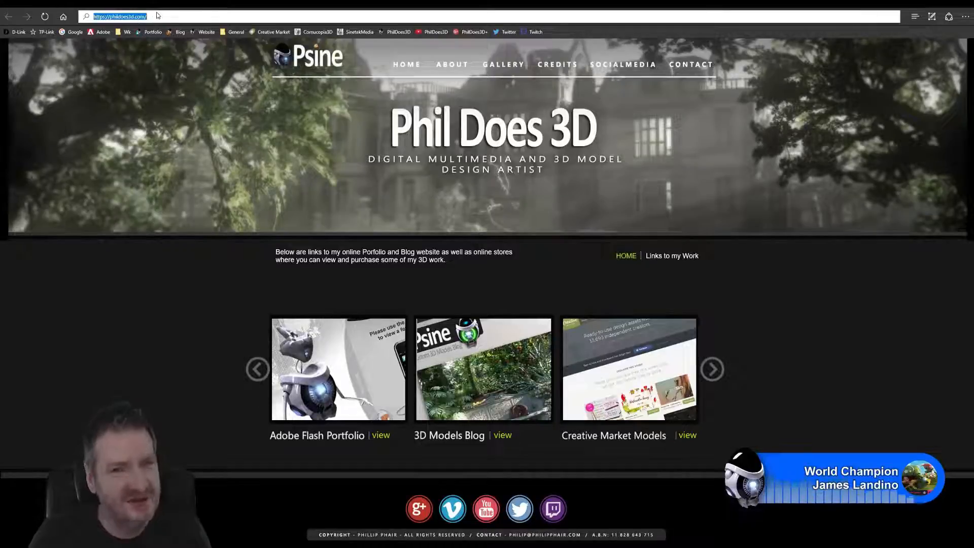
type("http://imgur.com/vDr1oW")
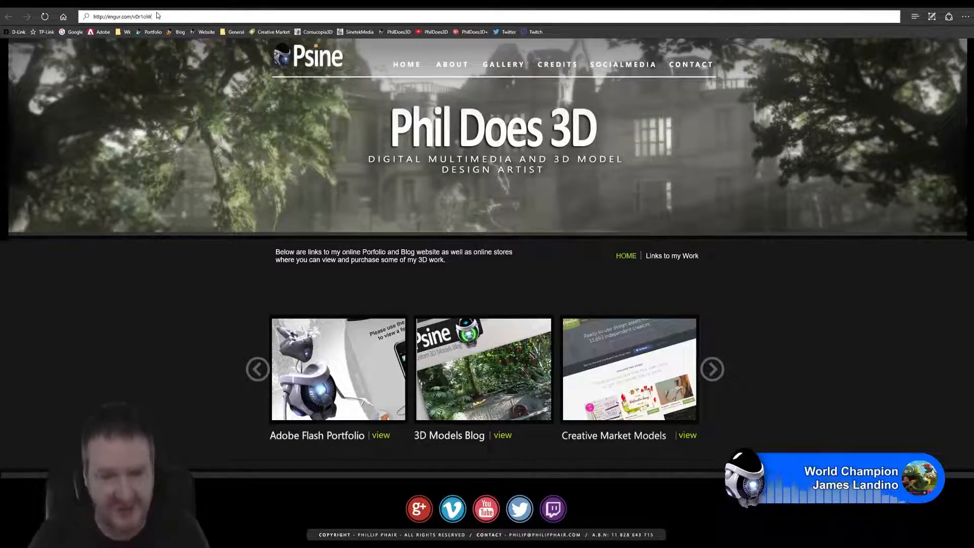
key("Return")
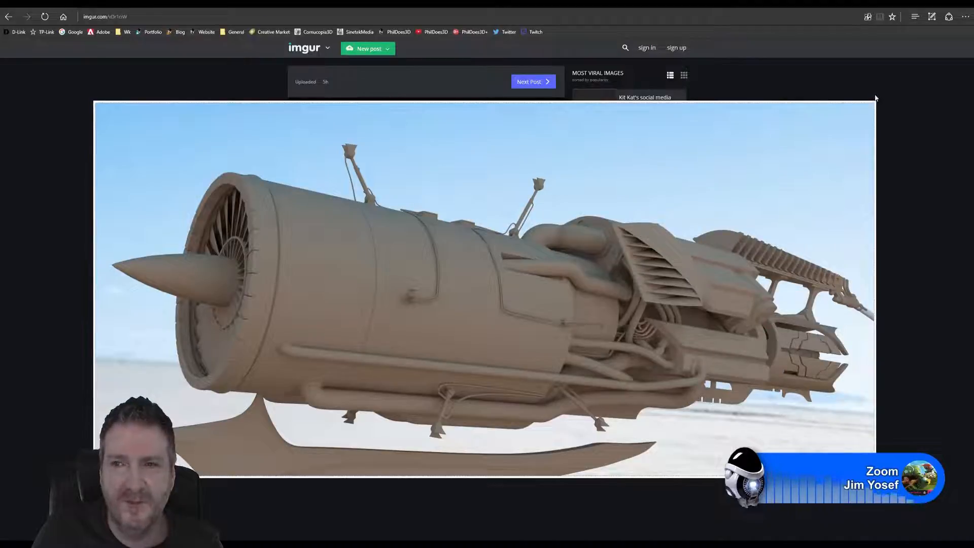
left_click(930, 8)
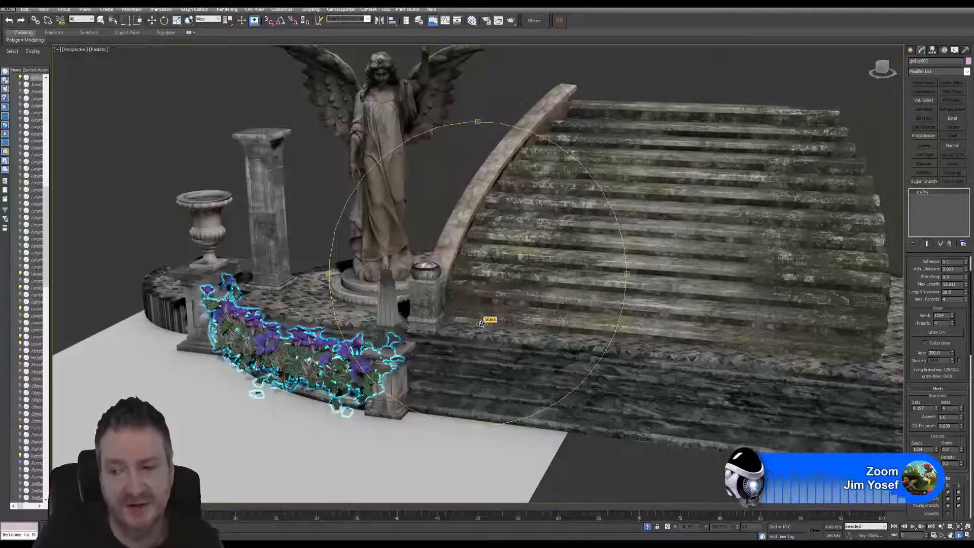
Inspect the flowering ivy up close and within the whole terrace, including the lower stairs.
middle_click_drag(464, 279, 474, 257)
scroll(464, 286, "up", 2)
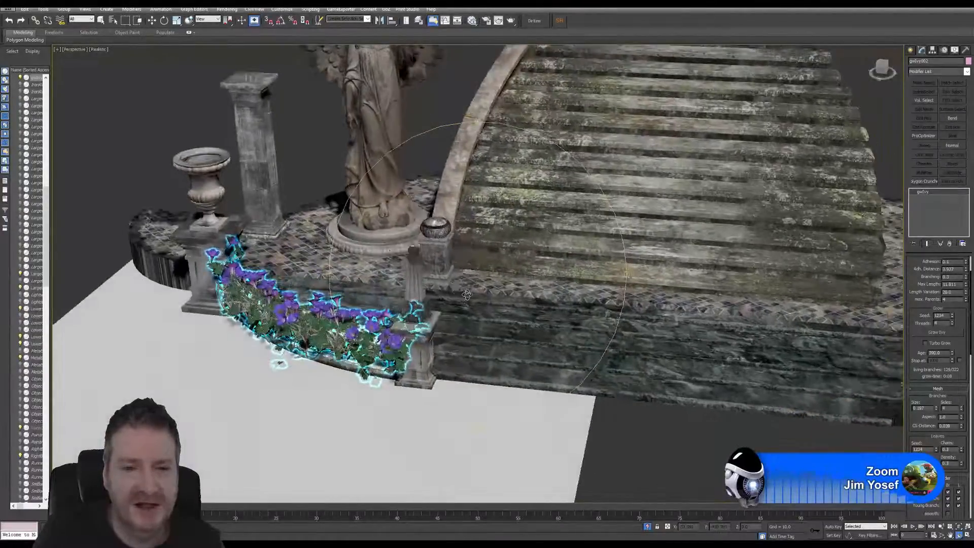
scroll(525, 280, "up", 3)
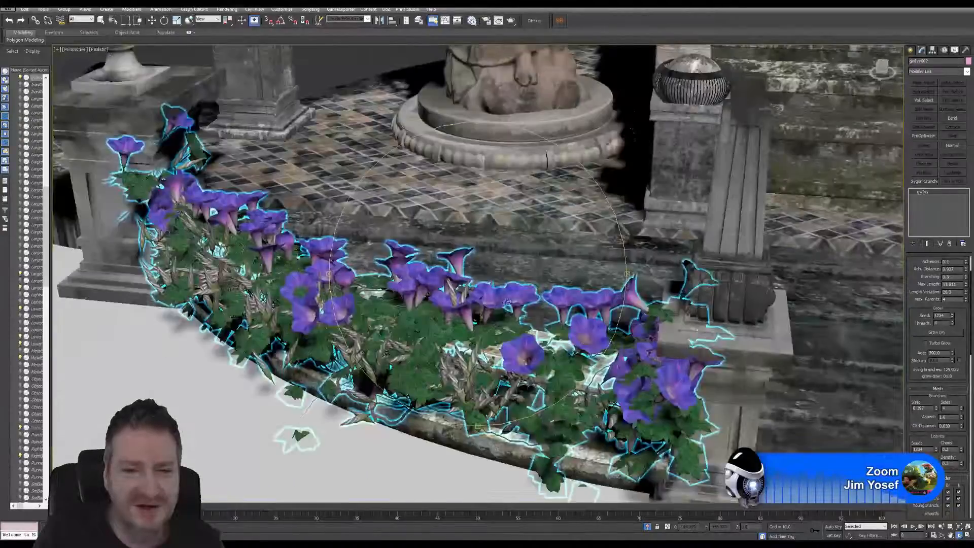
scroll(518, 279, "down", 3)
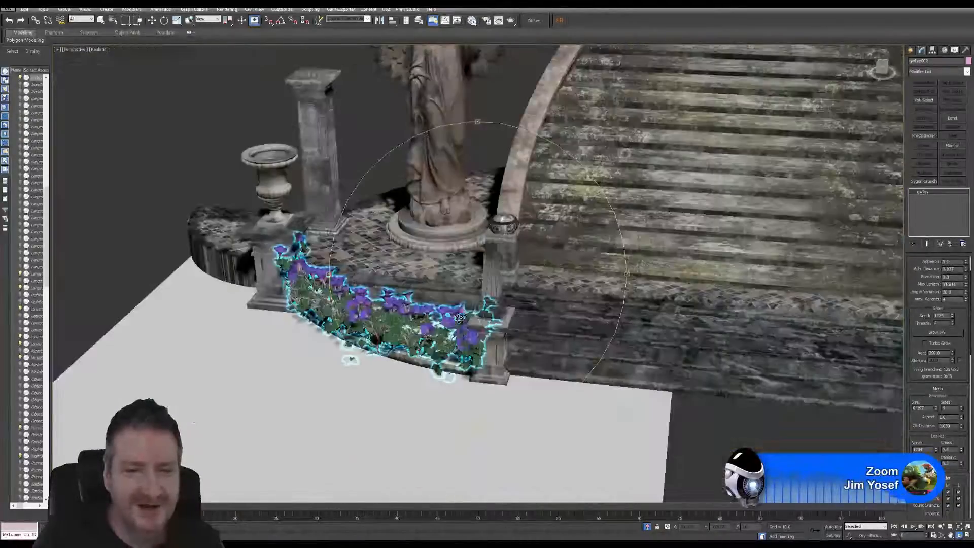
middle_click_drag(491, 318, 474, 301)
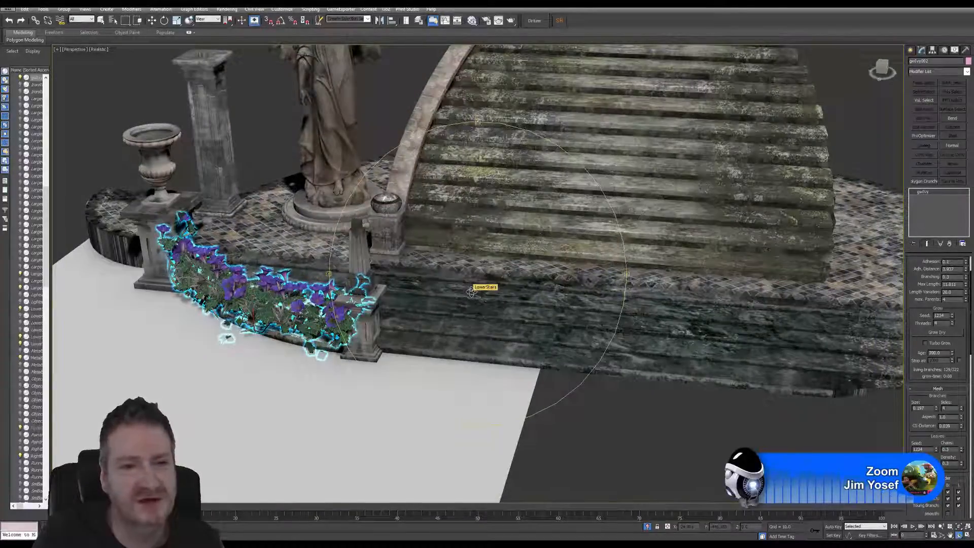
middle_click_drag(481, 273, 432, 275)
middle_click_drag(550, 317, 435, 267)
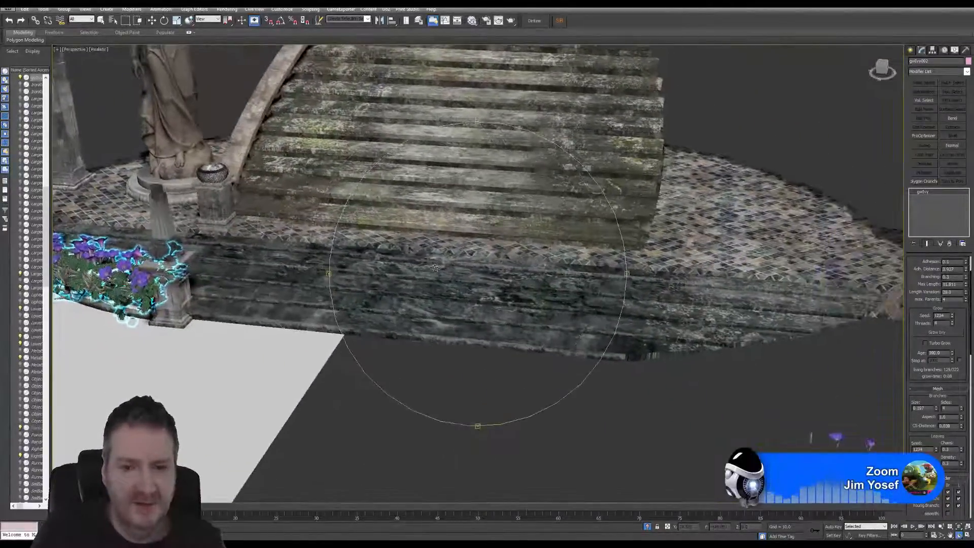
Select the three small source flower and leaf objects standing apart in front of the lower stairs.
left_click(101, 20)
middle_click_drag(725, 412, 663, 385)
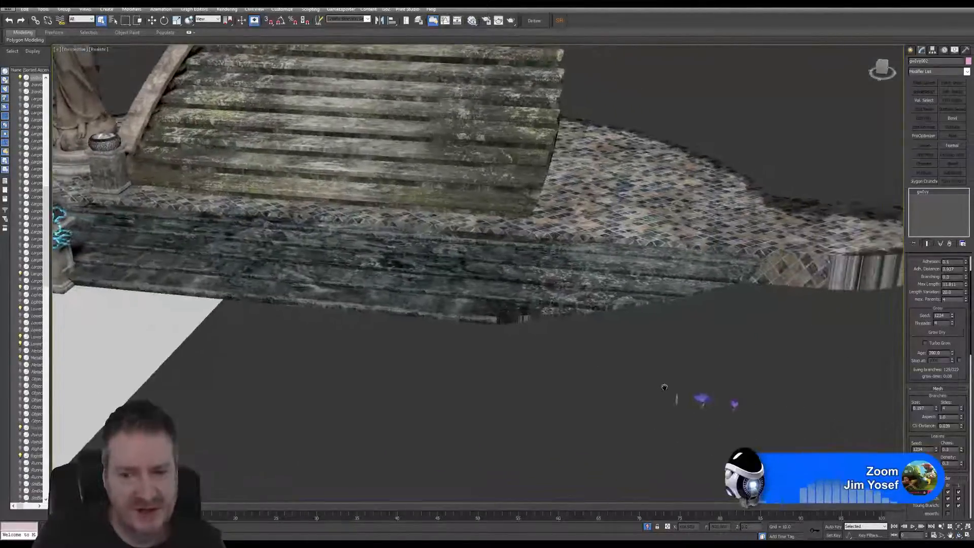
middle_click_drag(579, 375, 606, 375)
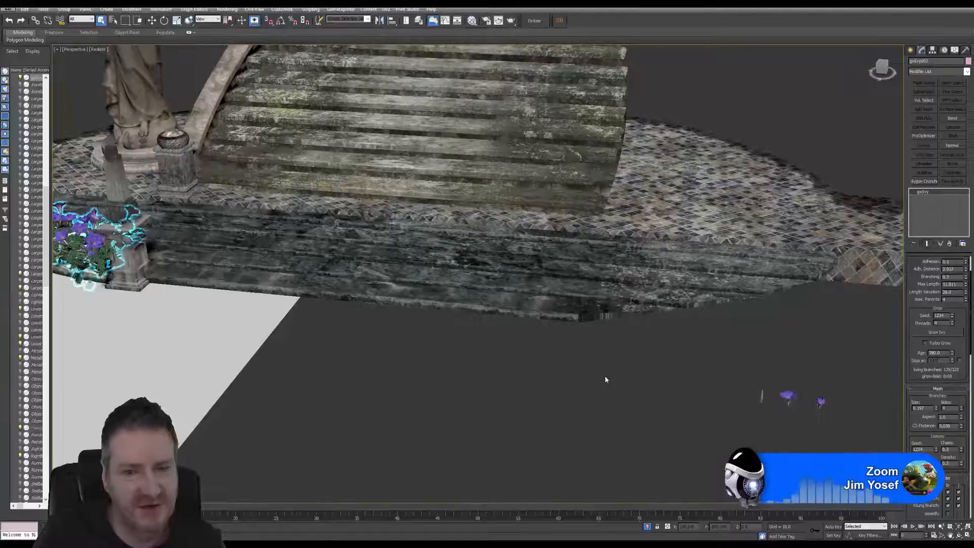
middle_click_drag(766, 346, 734, 347)
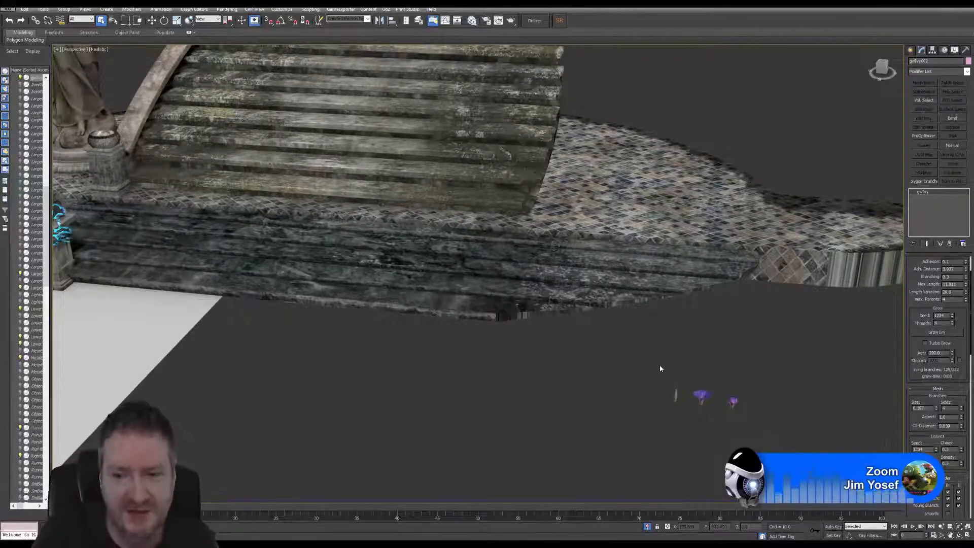
left_click_drag(659, 368, 752, 432)
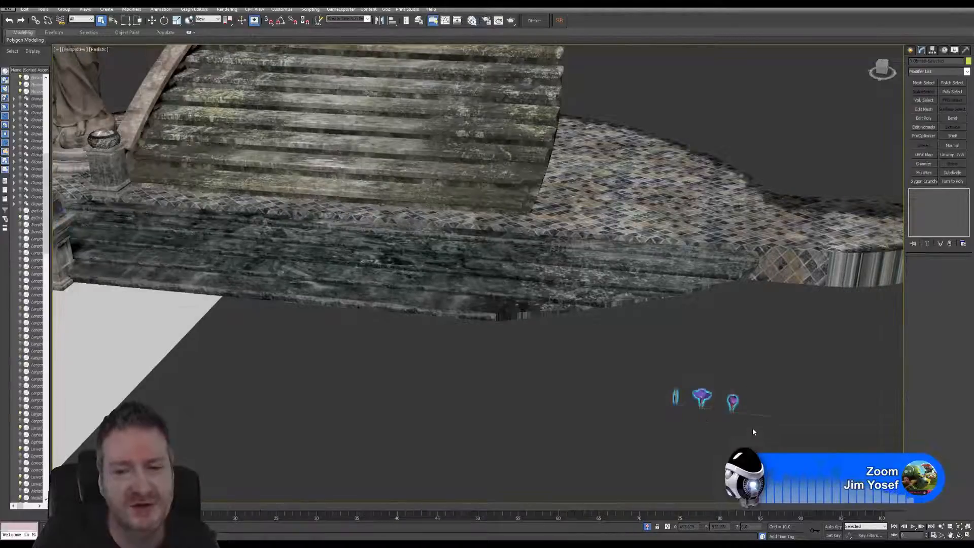
middle_click_drag(291, 387, 430, 393)
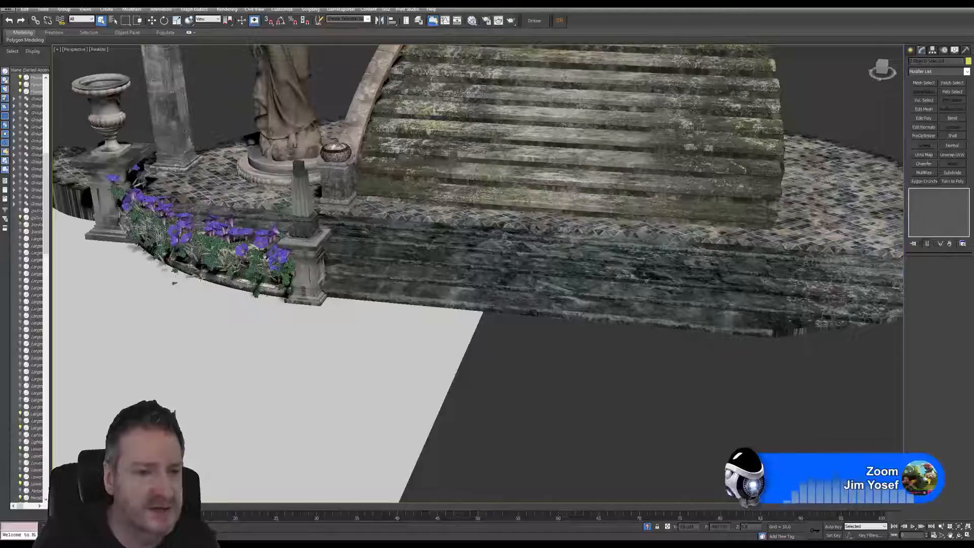
Select the flowering ivy on the curved border wall and reset its grow age to 0.
left_click(450, 388)
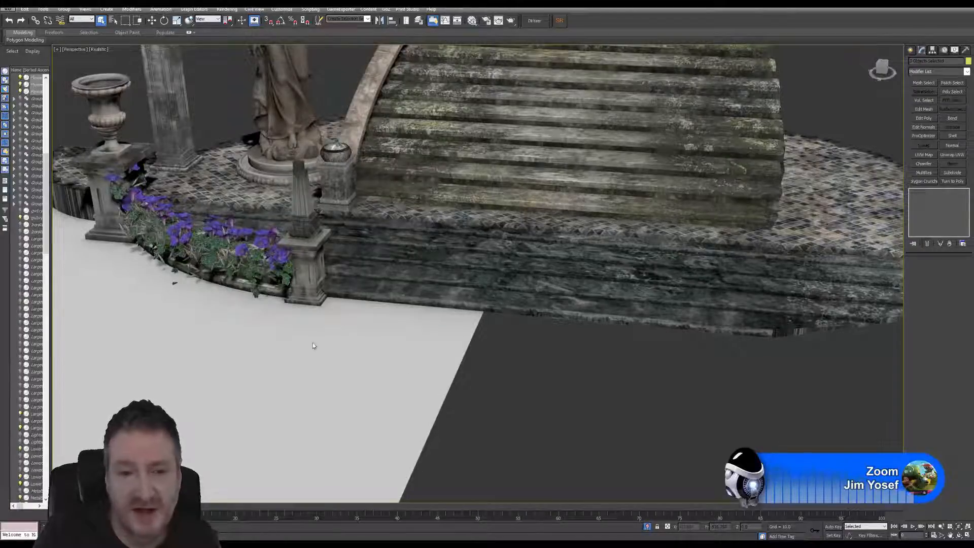
middle_click_drag(285, 323, 349, 332, "alt")
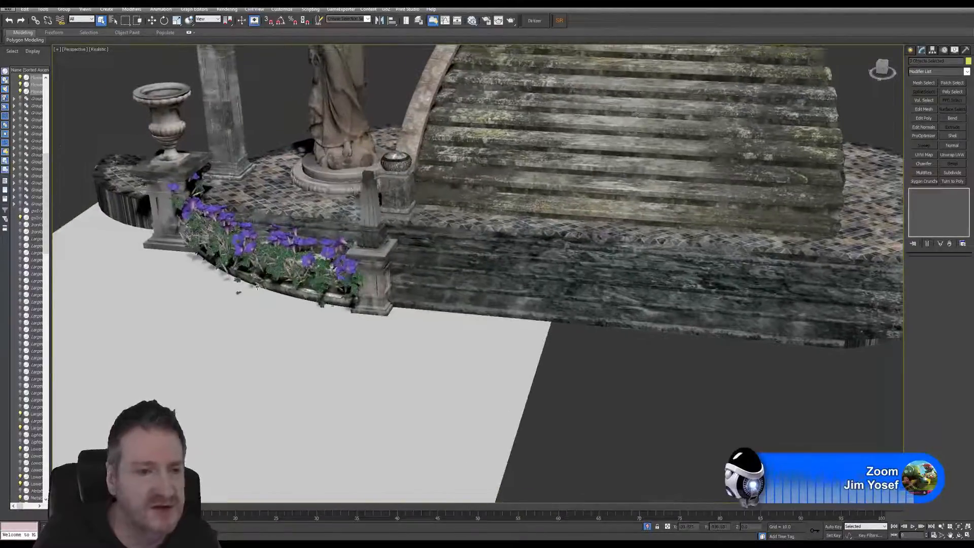
key("z")
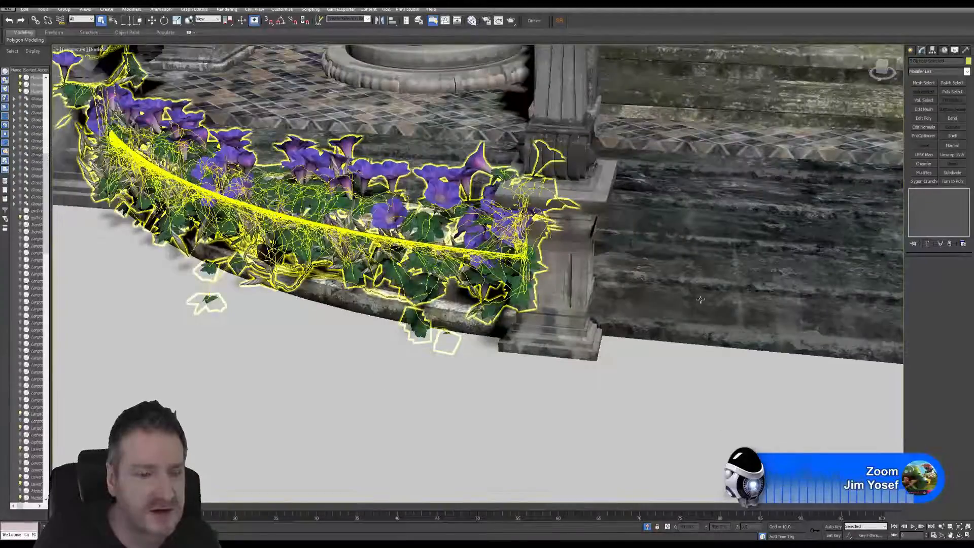
left_click(375, 353)
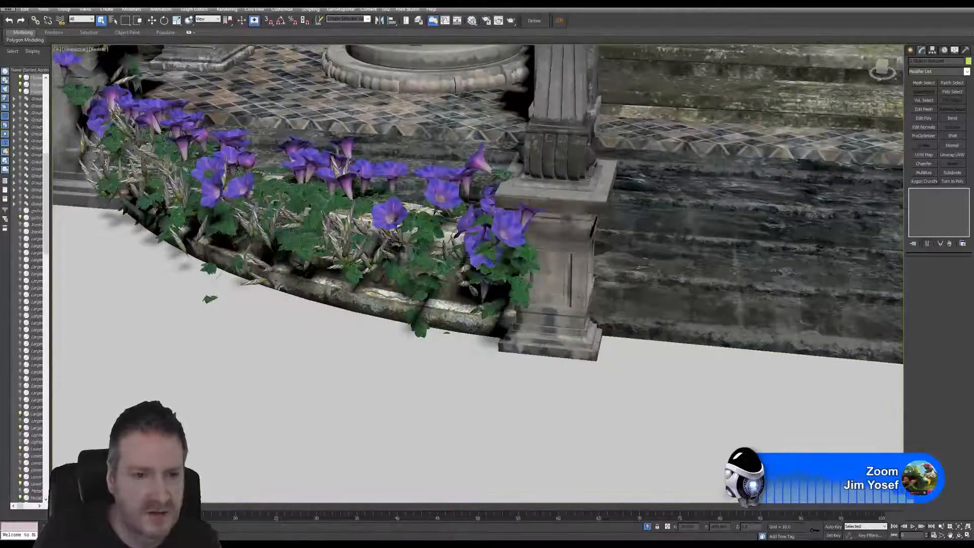
left_click(276, 289)
left_click(277, 289)
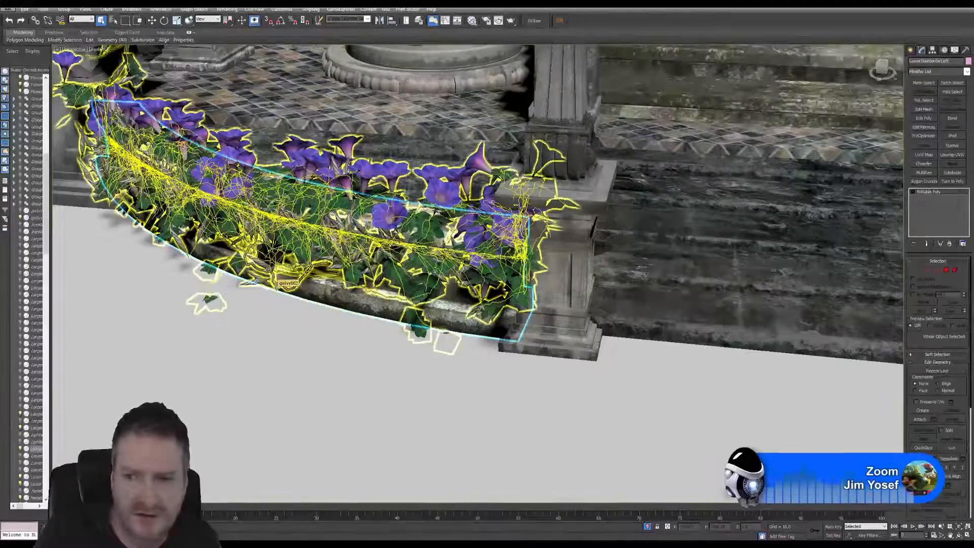
left_click(284, 295)
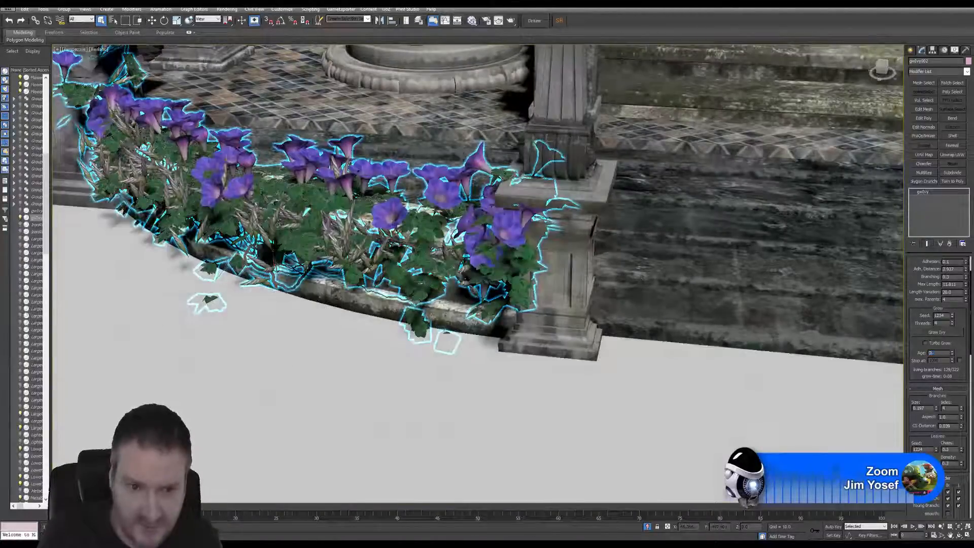
type("0")
key("Return")
Select the three source flower objects in front of the stairs and scale them down slightly and uniformly.
middle_click_drag(744, 354, 563, 322)
scroll(663, 348, "down", 5)
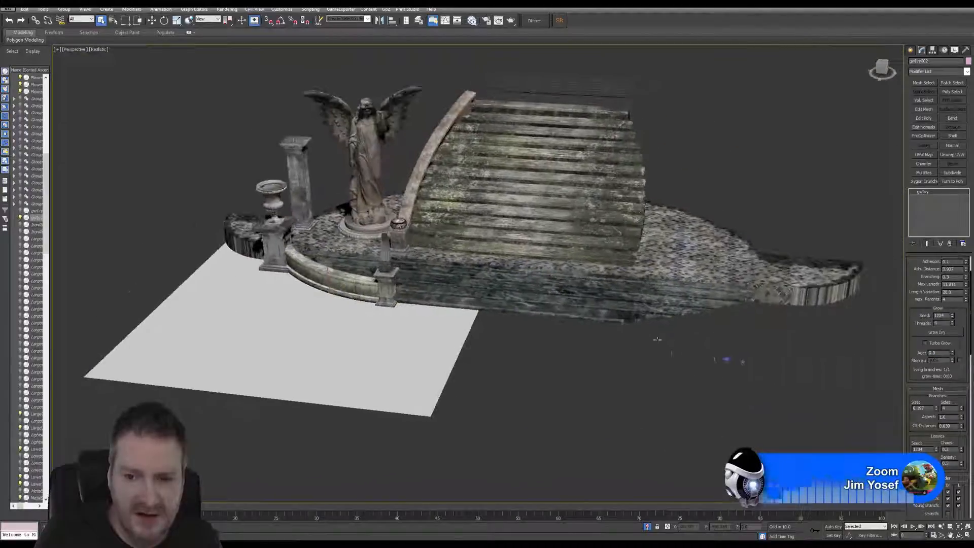
scroll(749, 370, "up", 8)
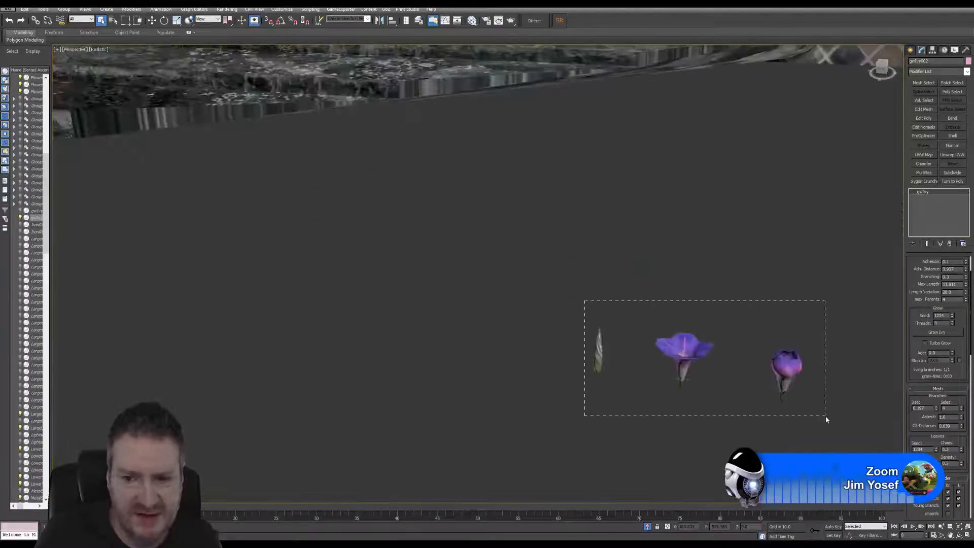
left_click_drag(826, 418, 825, 417)
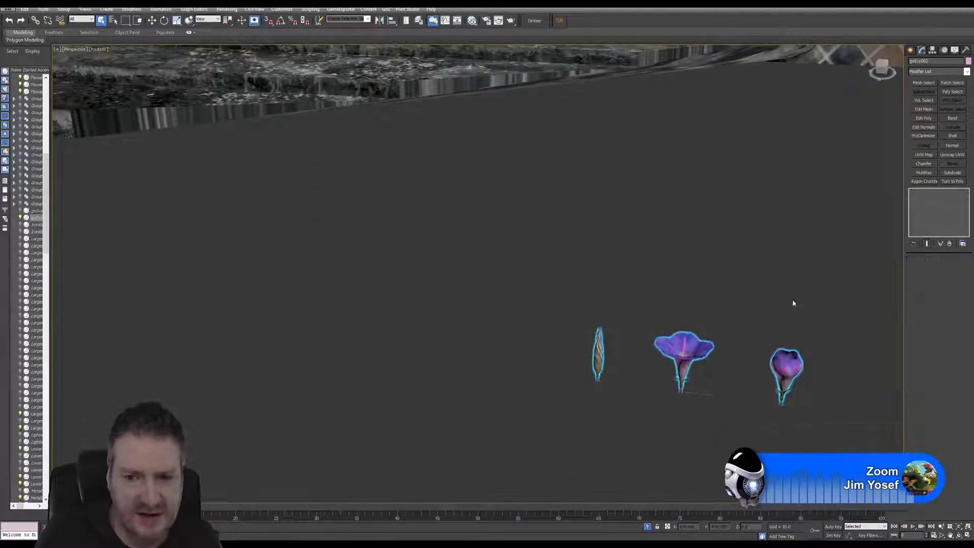
left_click(178, 22)
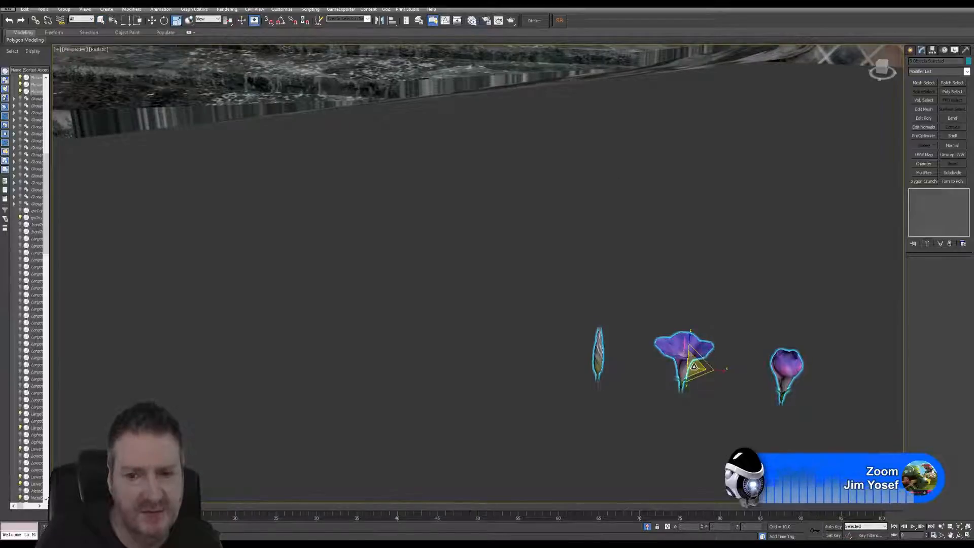
left_click_drag(694, 366, 694, 374)
Select the reset ivy at the base of the curved border wall, regrow it along the wall, and stop the growth.
middle_click_drag(192, 289, 455, 313)
scroll(452, 312, "down", 4)
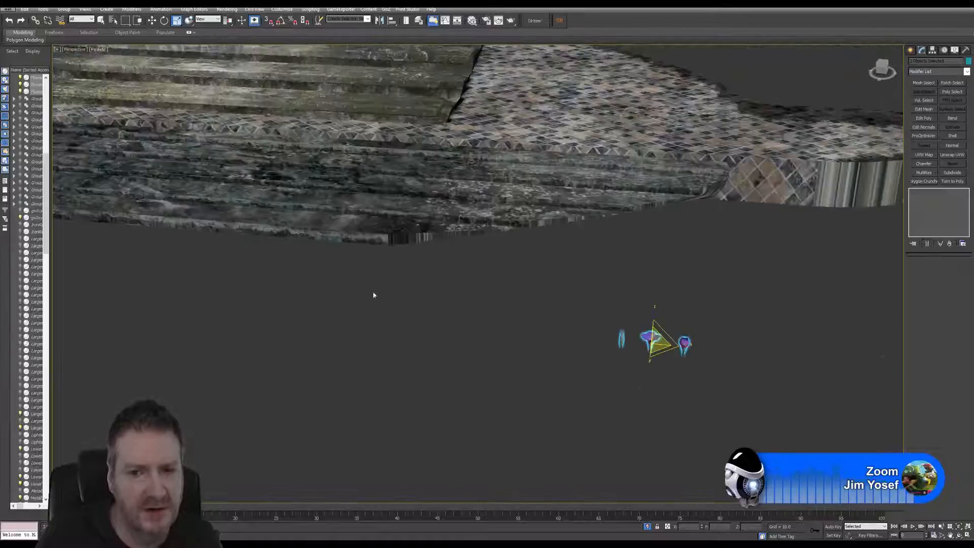
middle_click_drag(374, 295, 554, 322)
middle_click_drag(432, 319, 548, 331)
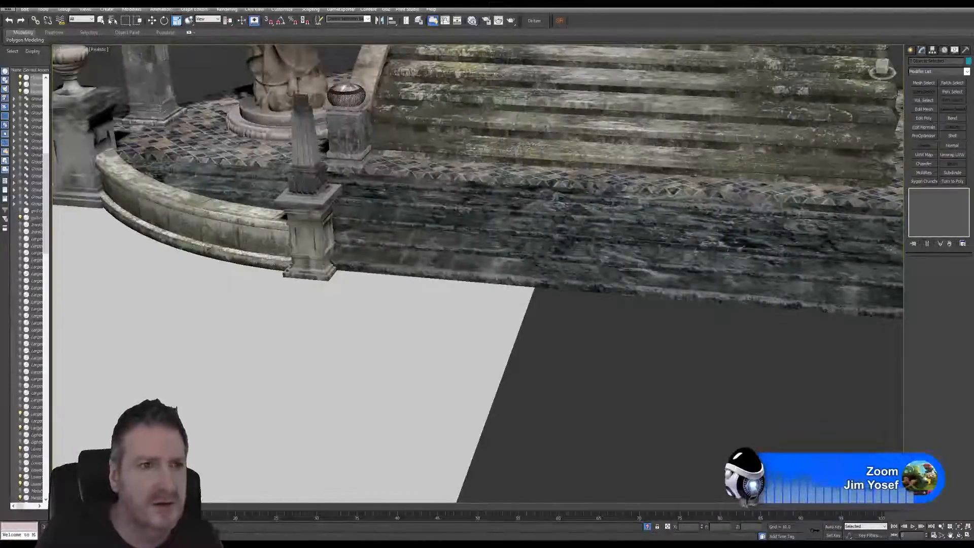
left_click(568, 405)
middle_click_drag(331, 275, 392, 276)
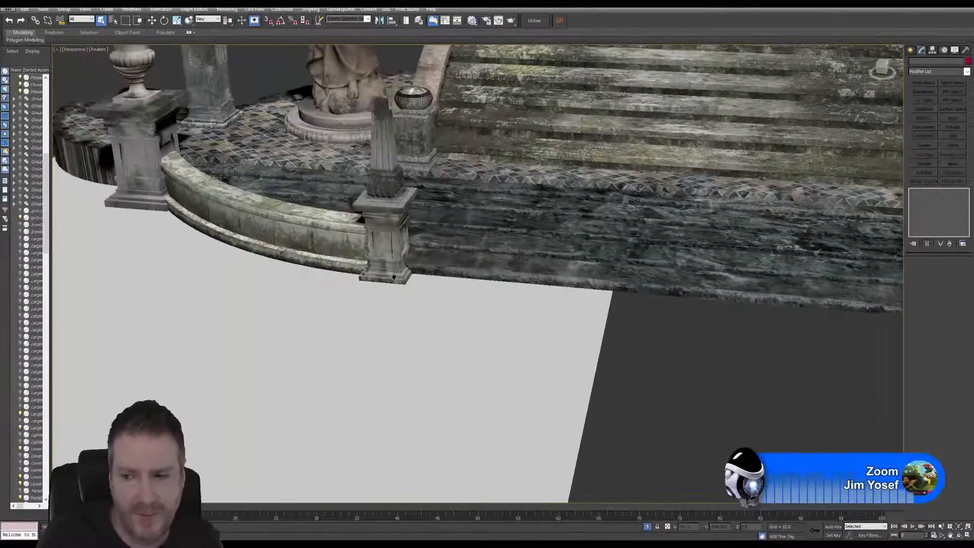
scroll(239, 256, "up", 3)
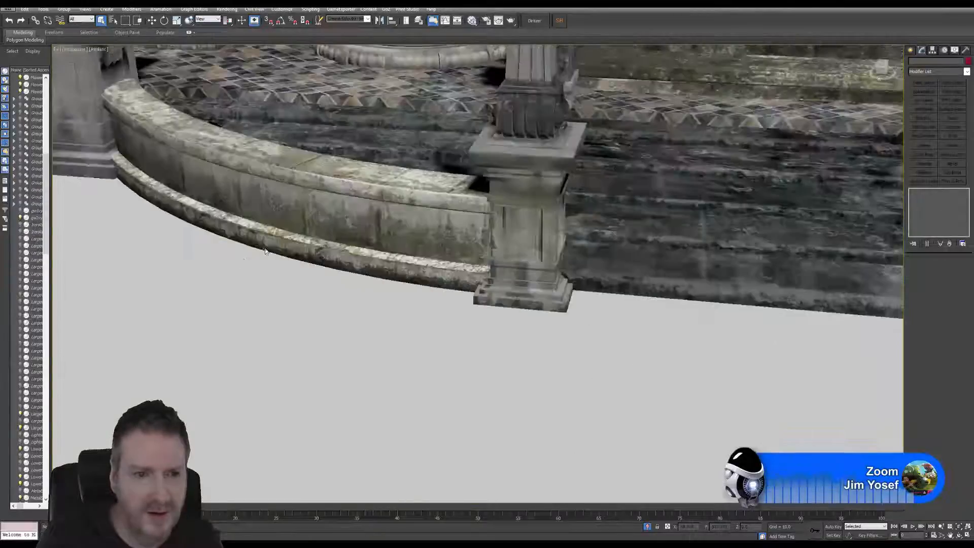
left_click(264, 248)
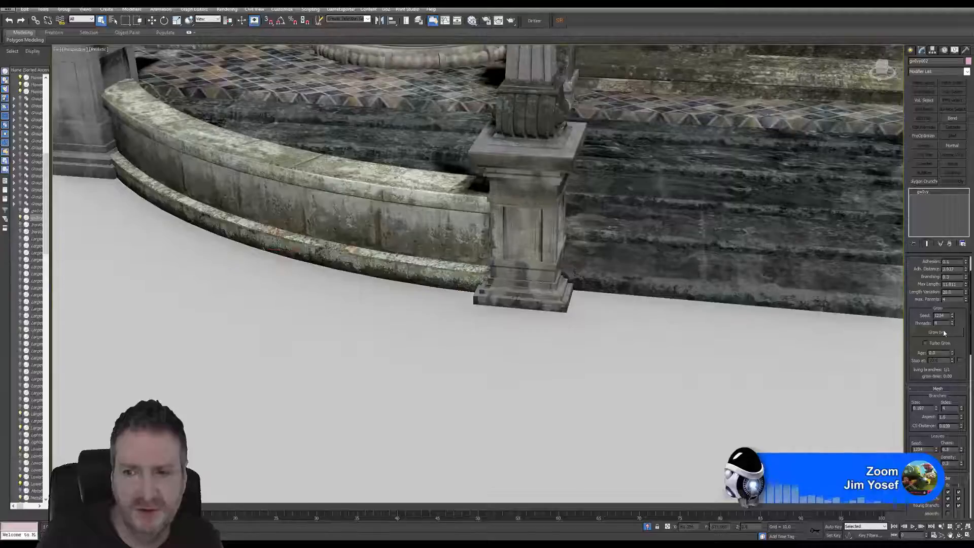
middle_click_drag(695, 335, 751, 452)
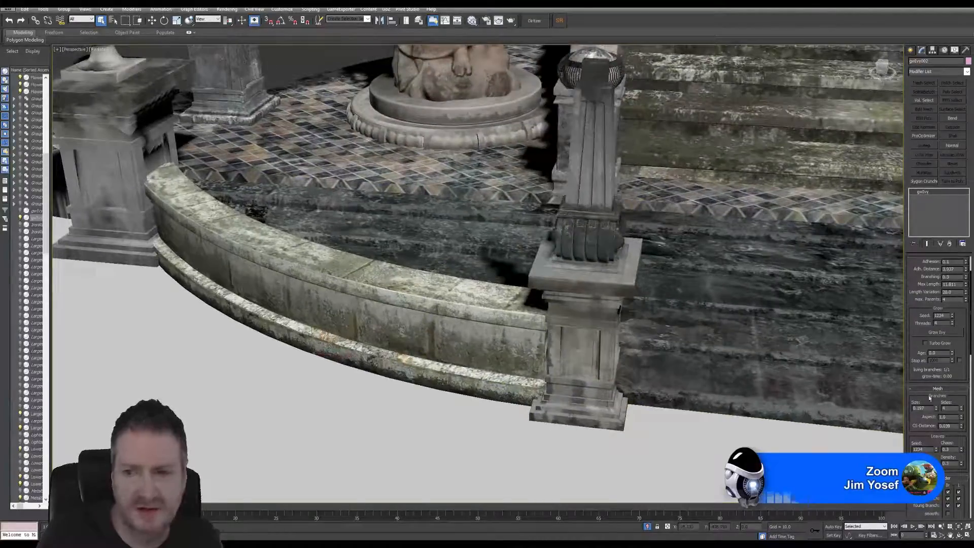
left_click(938, 332)
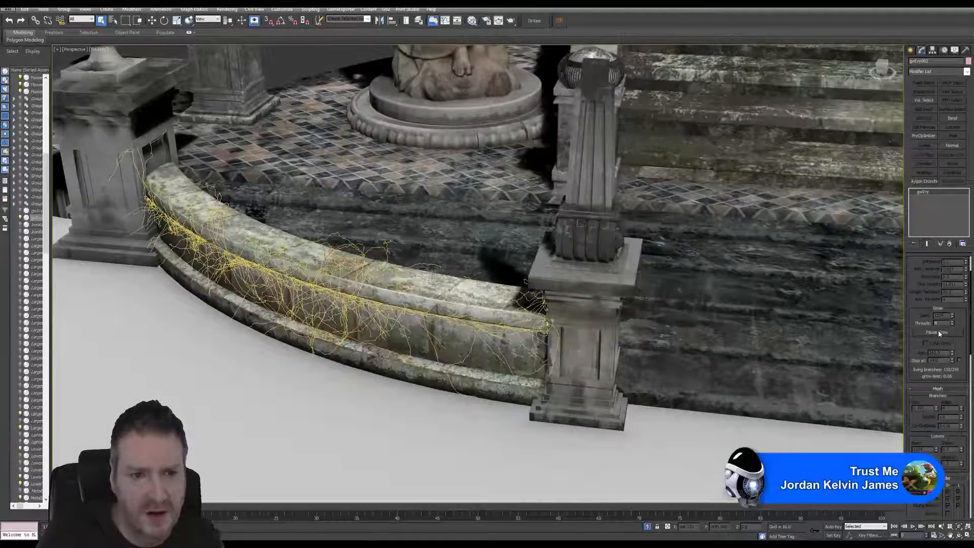
left_click(939, 332)
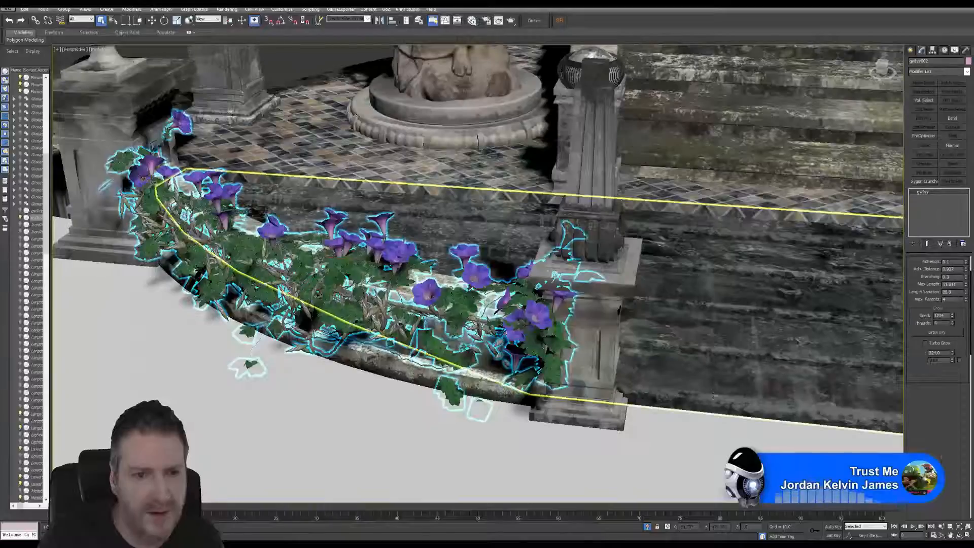
Examine the regrown ivy's flower size and leaf coverage along the curved border wall from several angles.
left_click(958, 535)
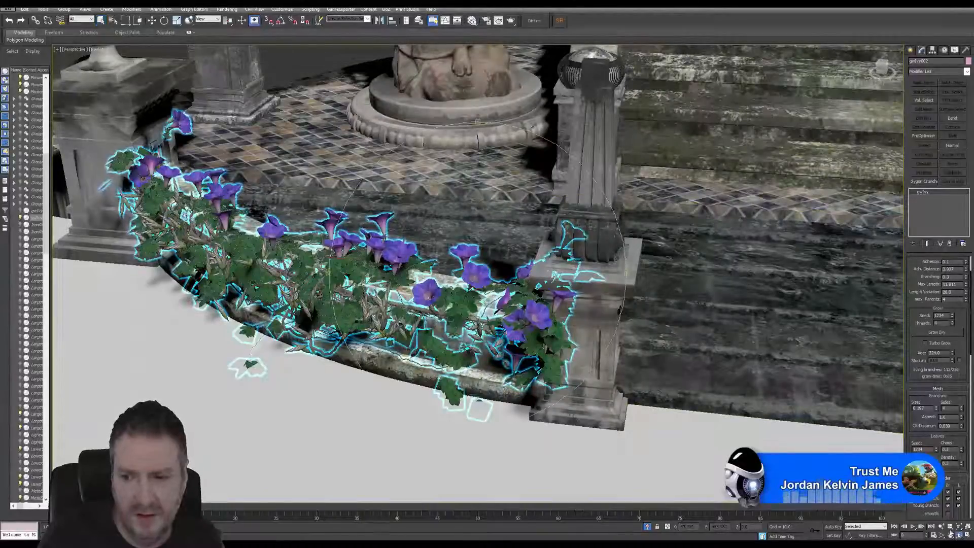
left_click_drag(521, 288, 546, 318)
scroll(470, 289, "down", 4)
scroll(447, 324, "up", 5)
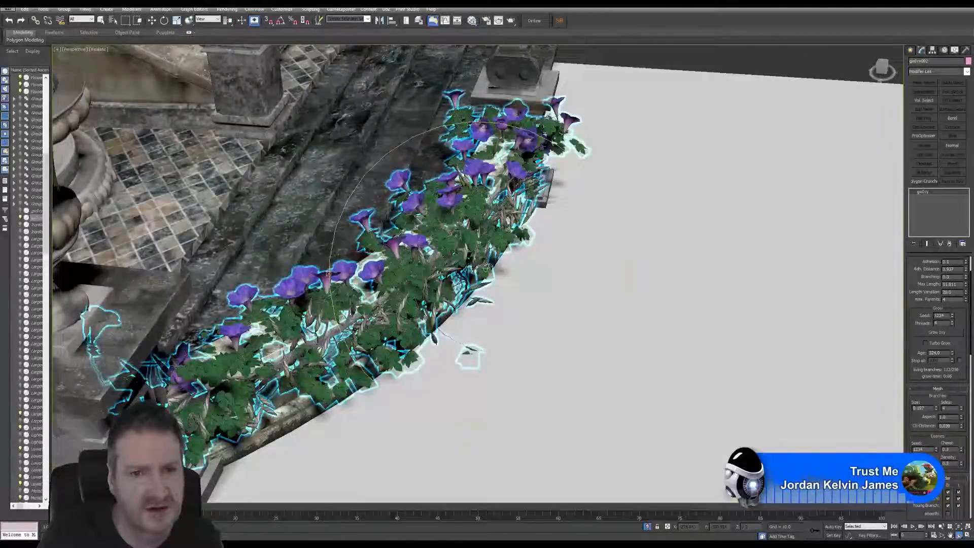
left_click_drag(487, 265, 311, 361)
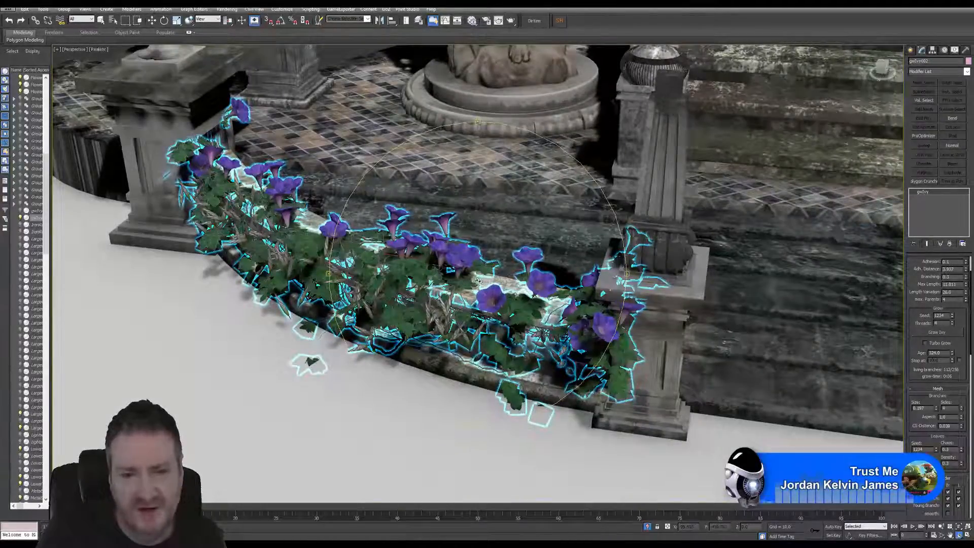
left_click_drag(486, 288, 345, 330)
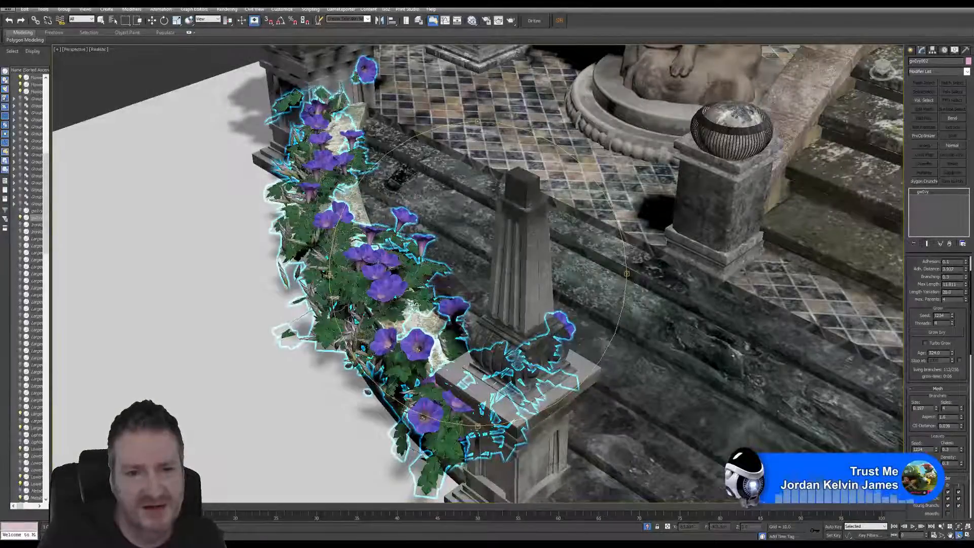
left_click_drag(415, 303, 908, 317)
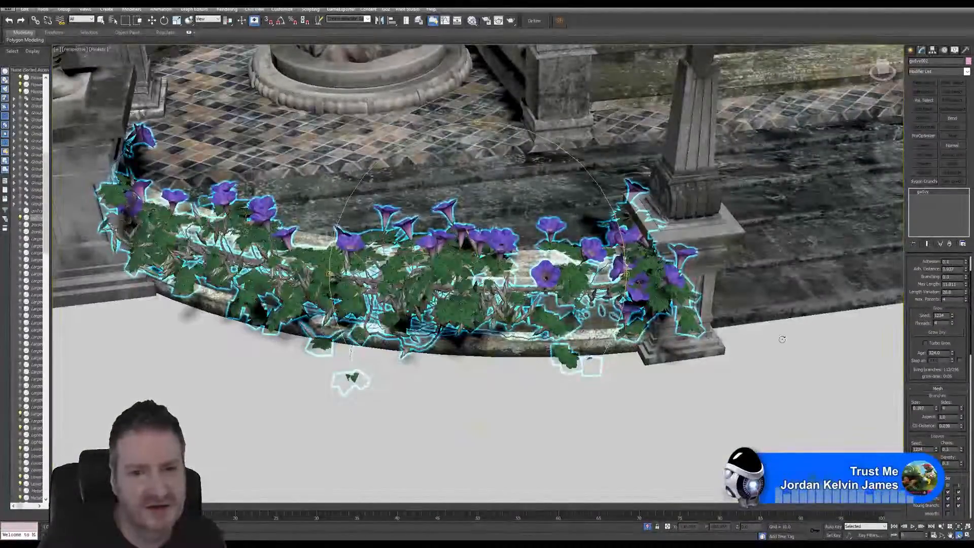
left_click_drag(419, 286, 449, 297)
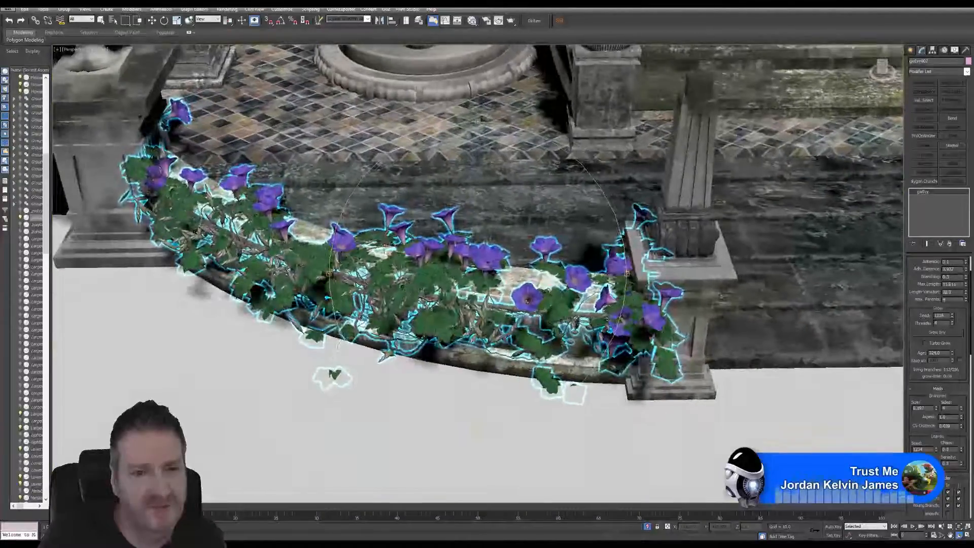
Review the ivy's leaf probability, leaf mesh and grow parameters, and view the plant within the whole terrace.
scroll(939, 439, "down", 6)
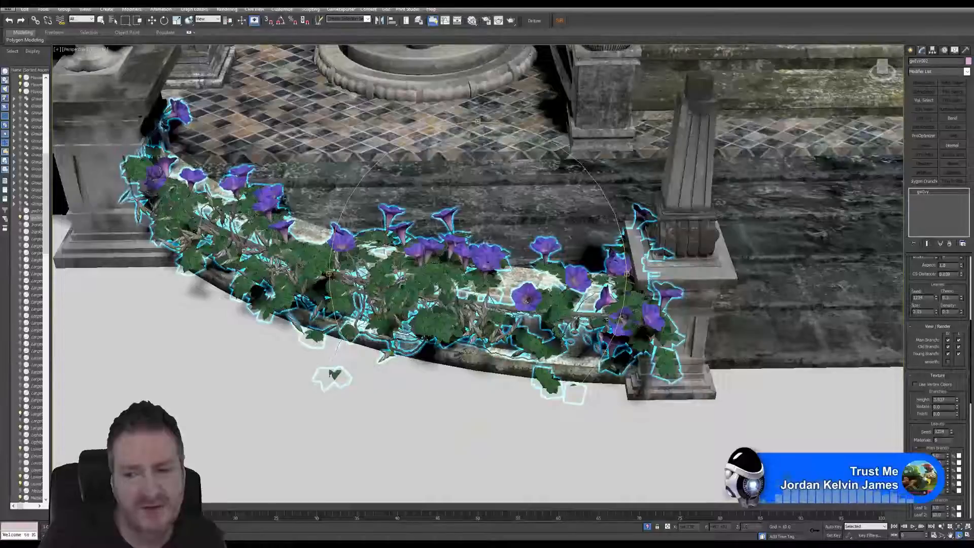
scroll(913, 424, "down", 7)
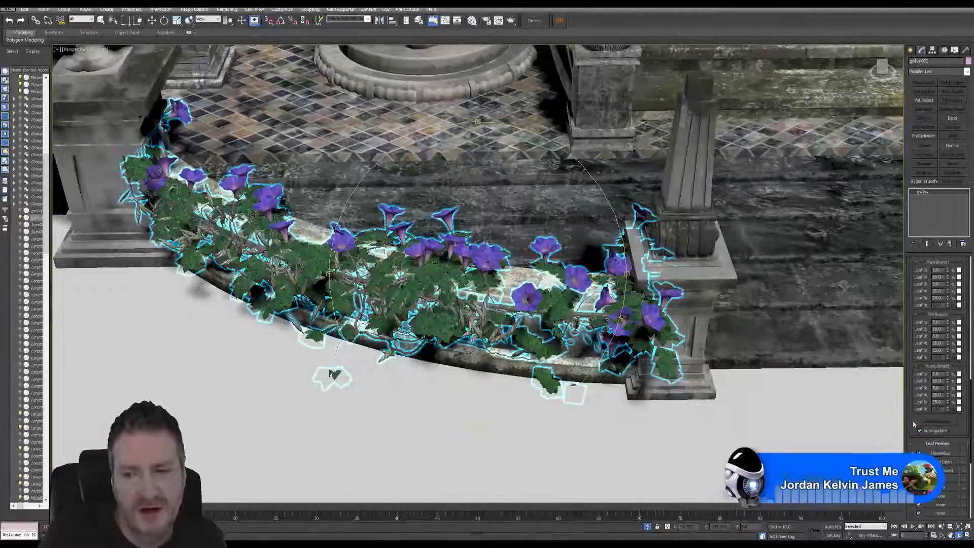
scroll(913, 424, "down", 5)
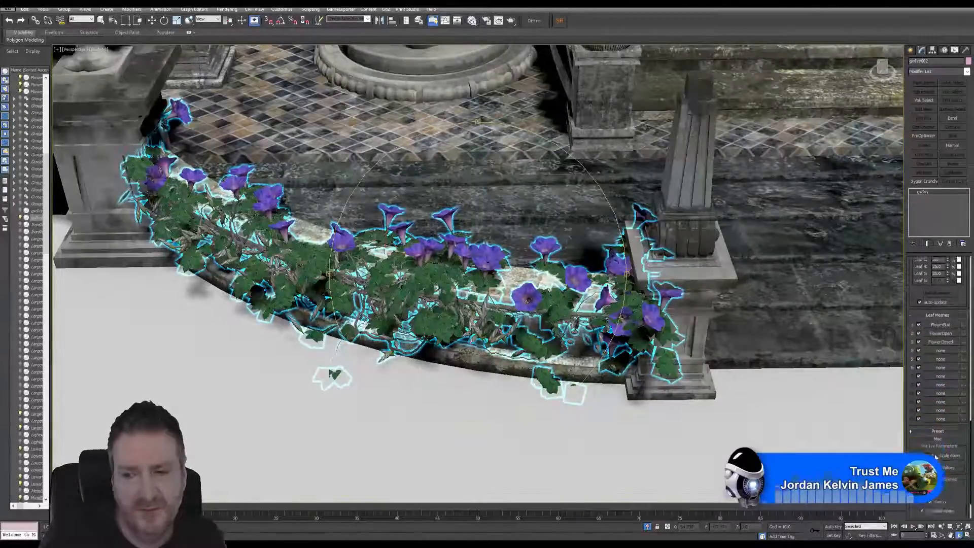
scroll(935, 455, "down", 1)
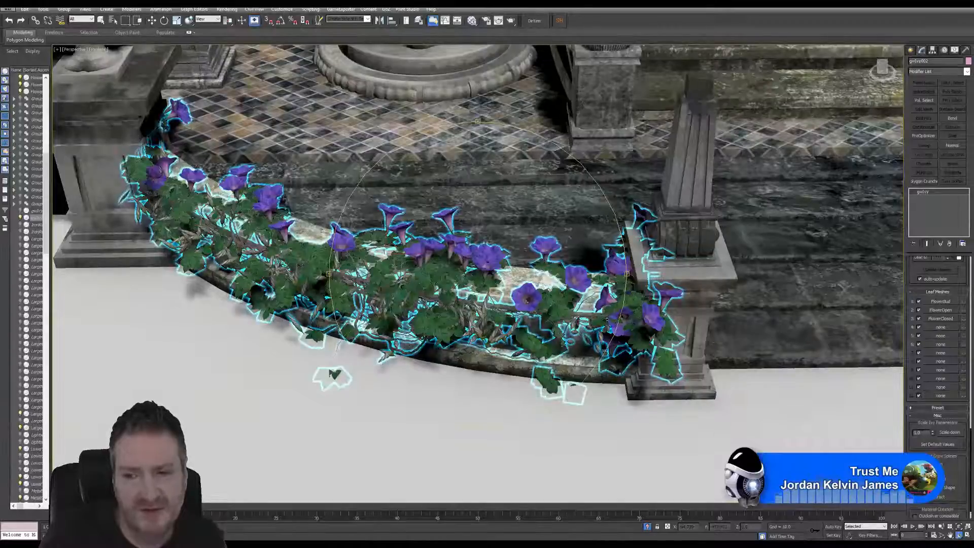
scroll(945, 432, "down", 10)
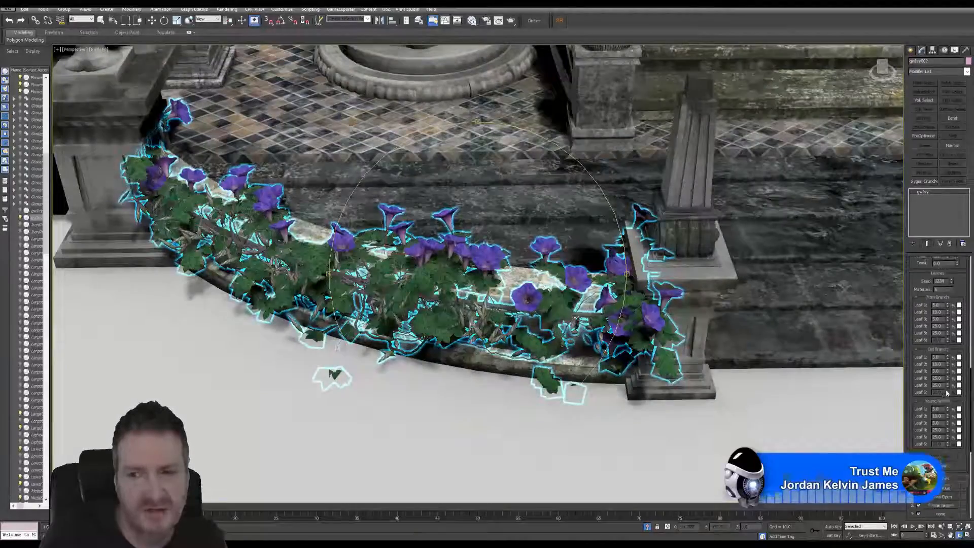
scroll(946, 387, "up", 9)
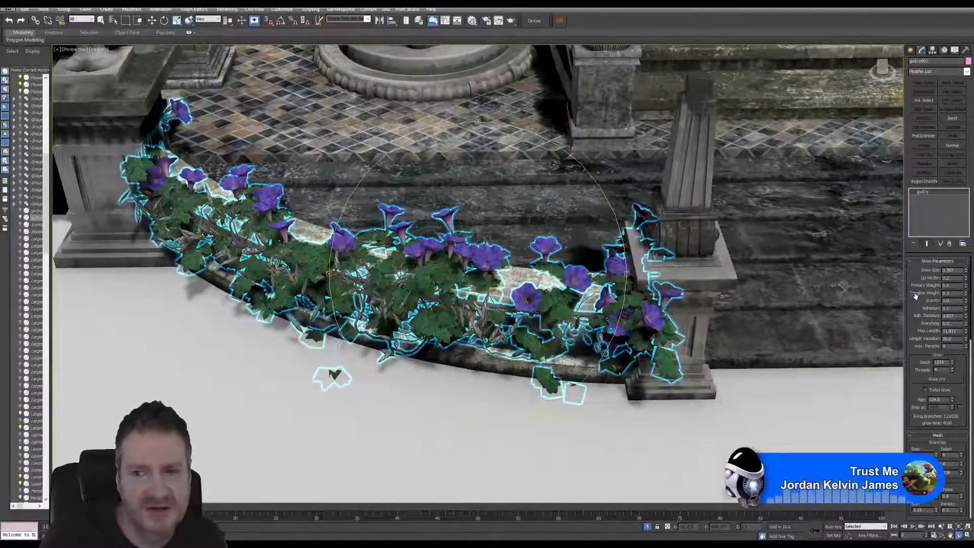
middle_click_drag(838, 352, 707, 337, "alt")
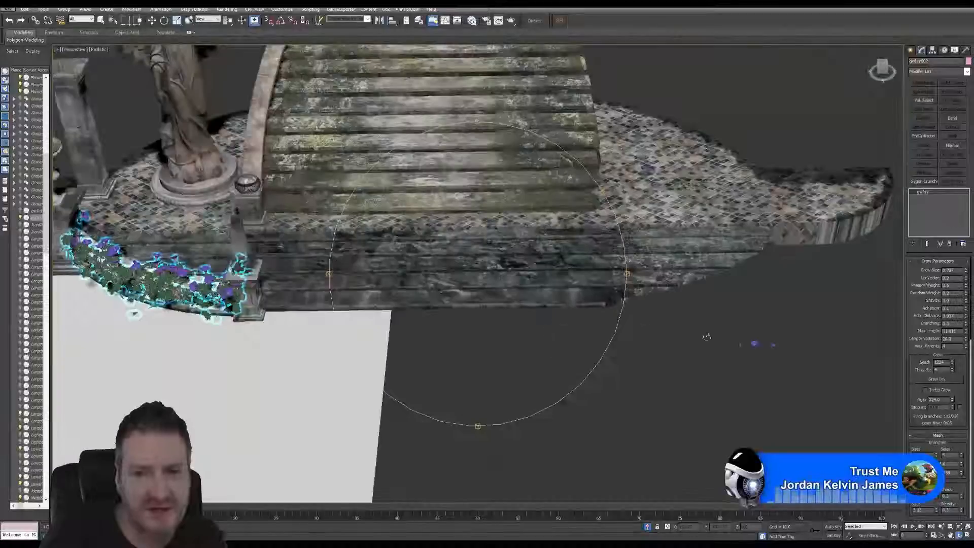
key("z")
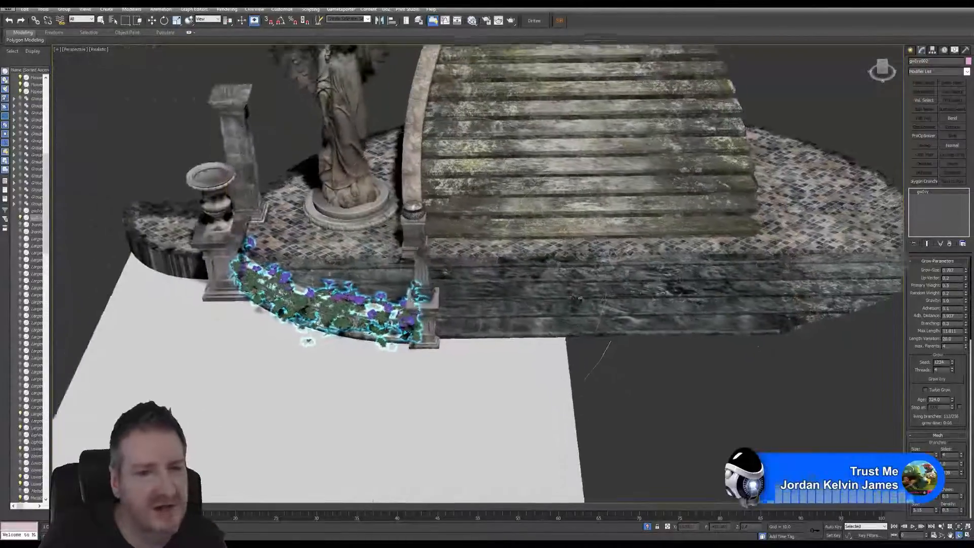